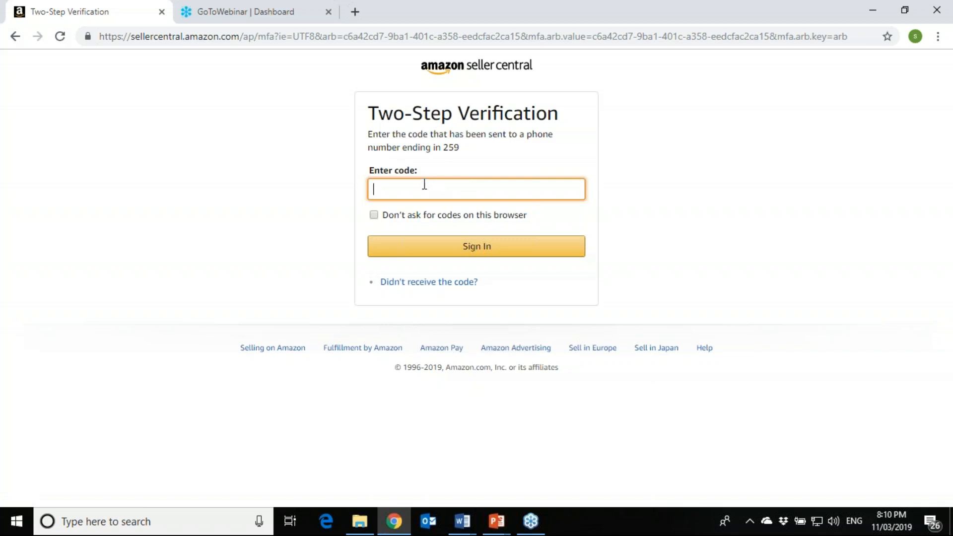
Enter the two-step verification code and sign in to Seller Central
click(455, 253)
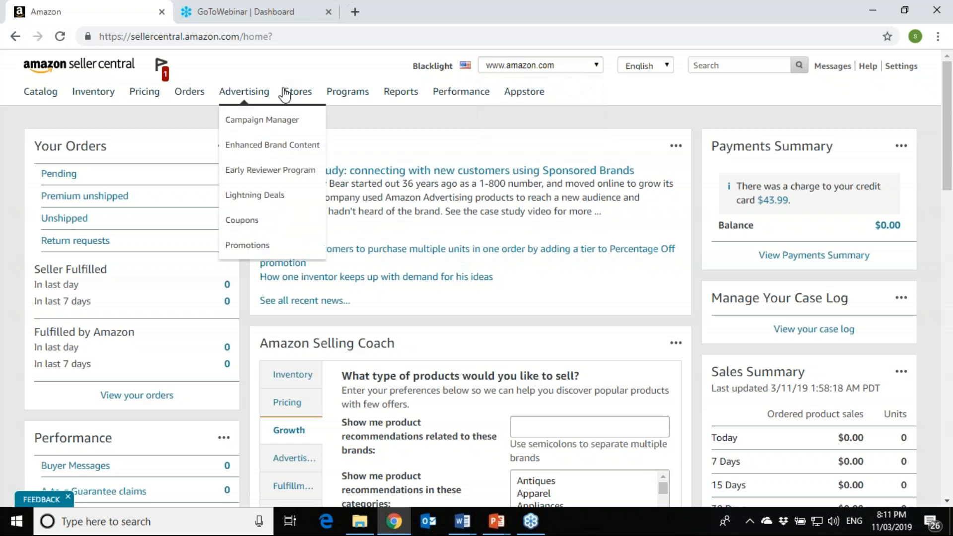
mouse_move(292, 97)
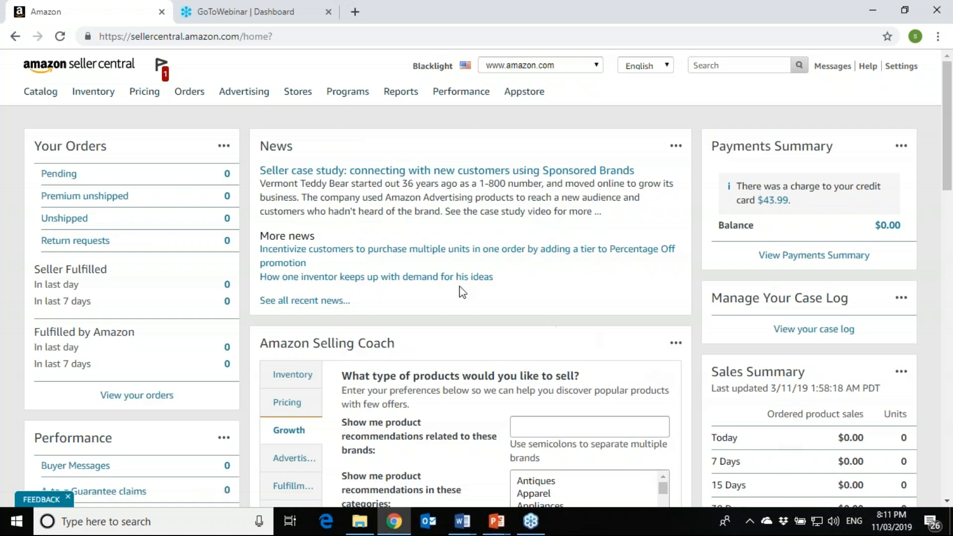
scroll(450, 284, down, 3)
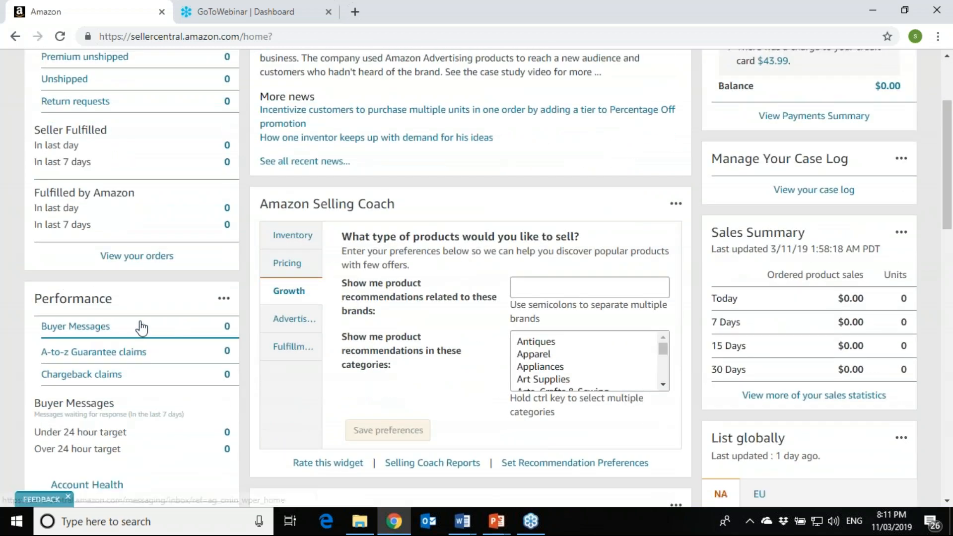
scroll(670, 226, up, 3)
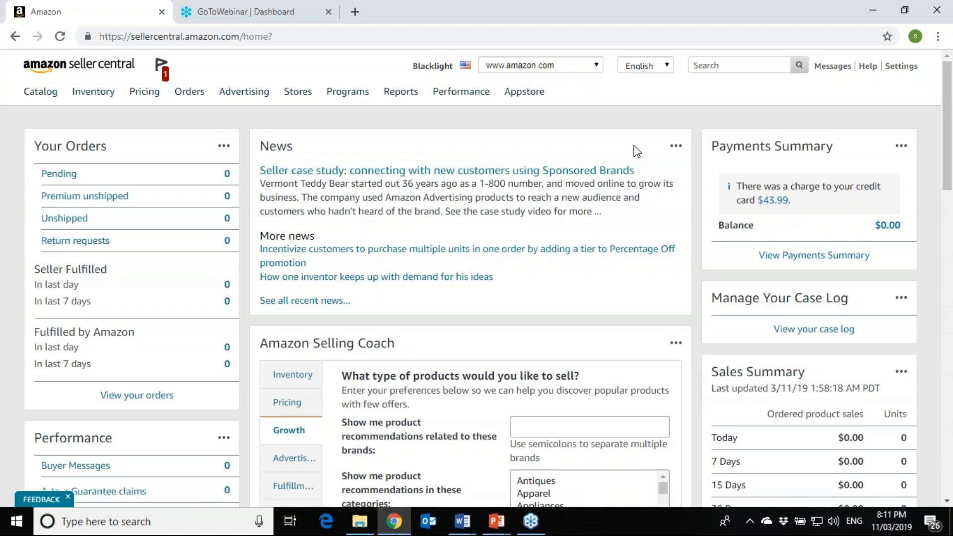
mouse_move(893, 72)
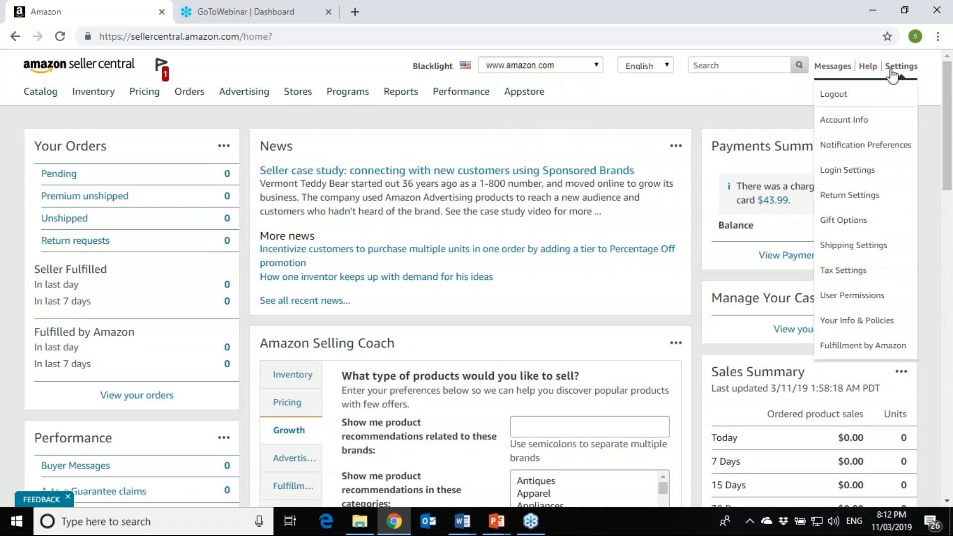
Review the account's selling services and charge-method card in Account Info, then log out
click(865, 123)
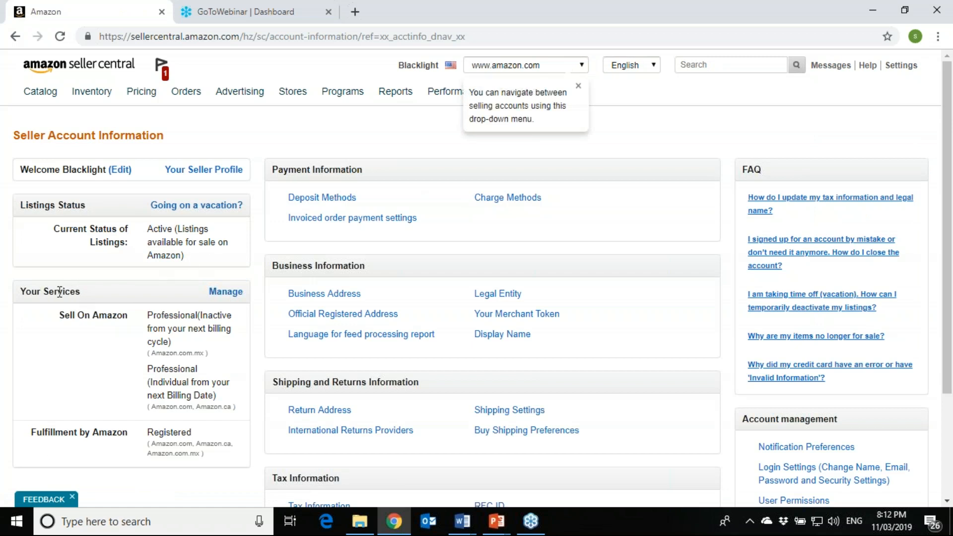
click(226, 292)
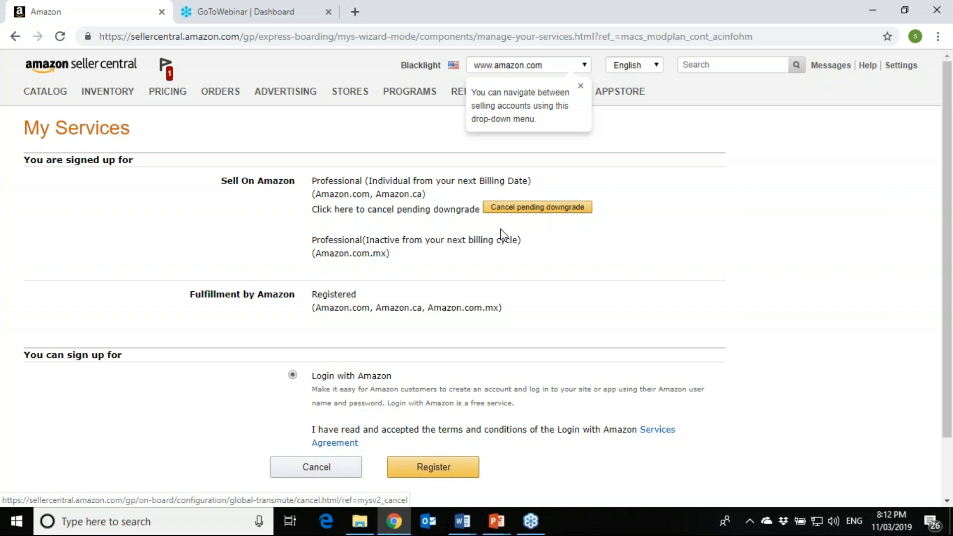
mouse_move(917, 80)
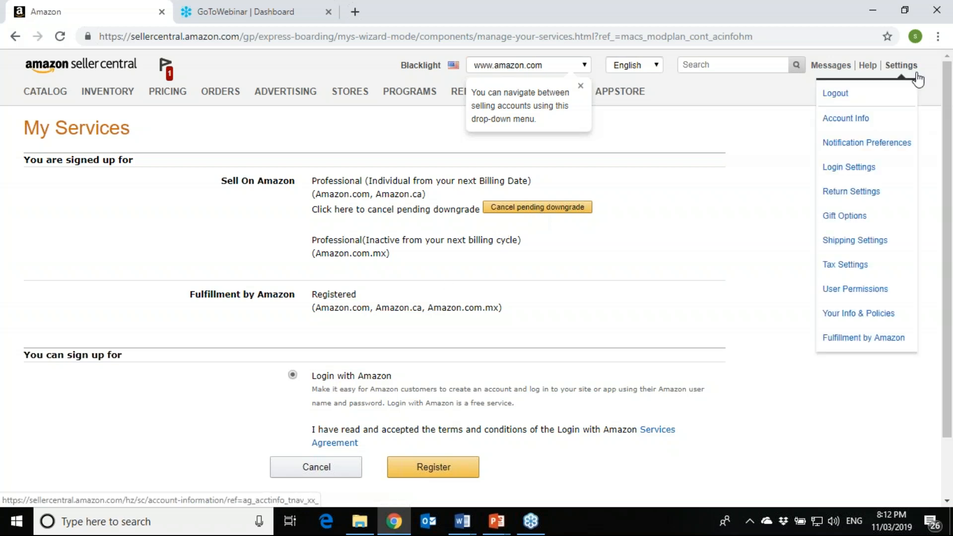
click(849, 120)
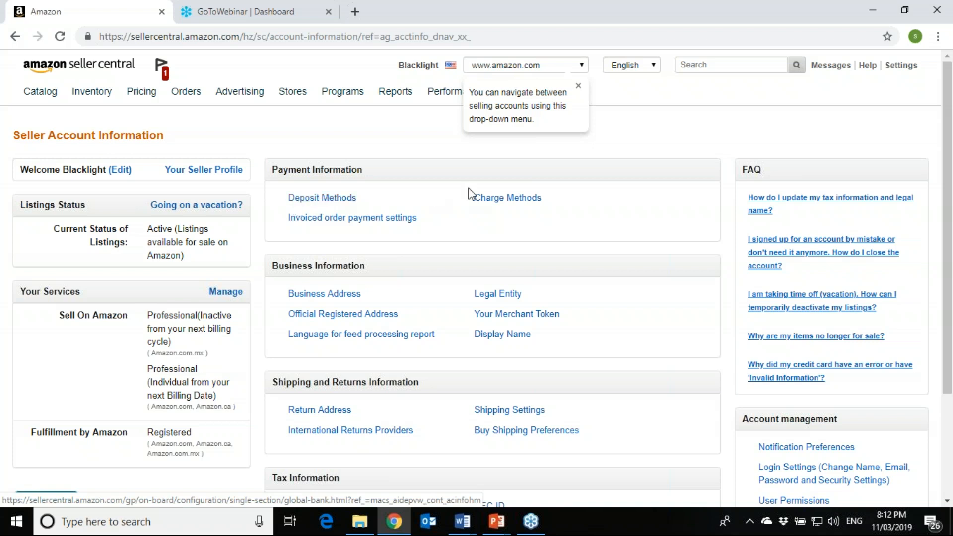
click(528, 199)
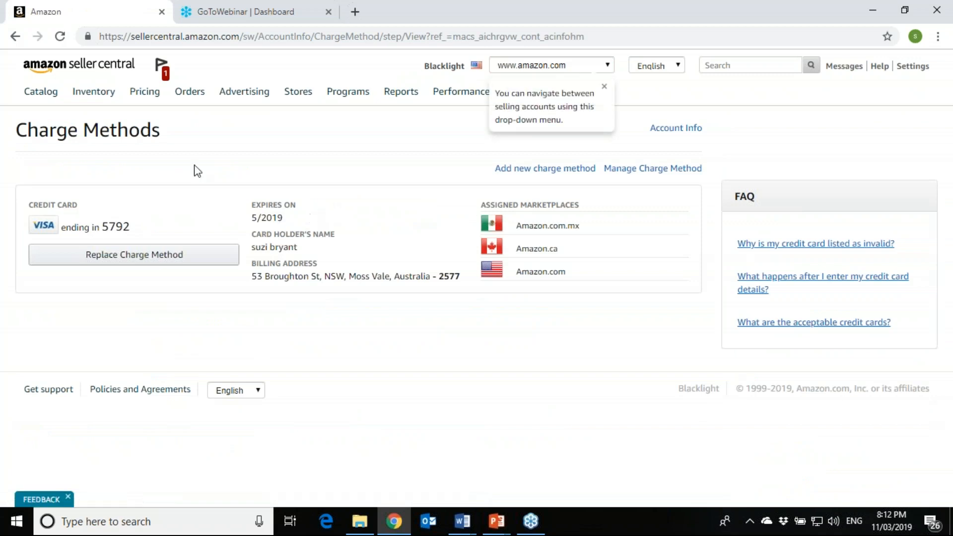
mouse_move(912, 66)
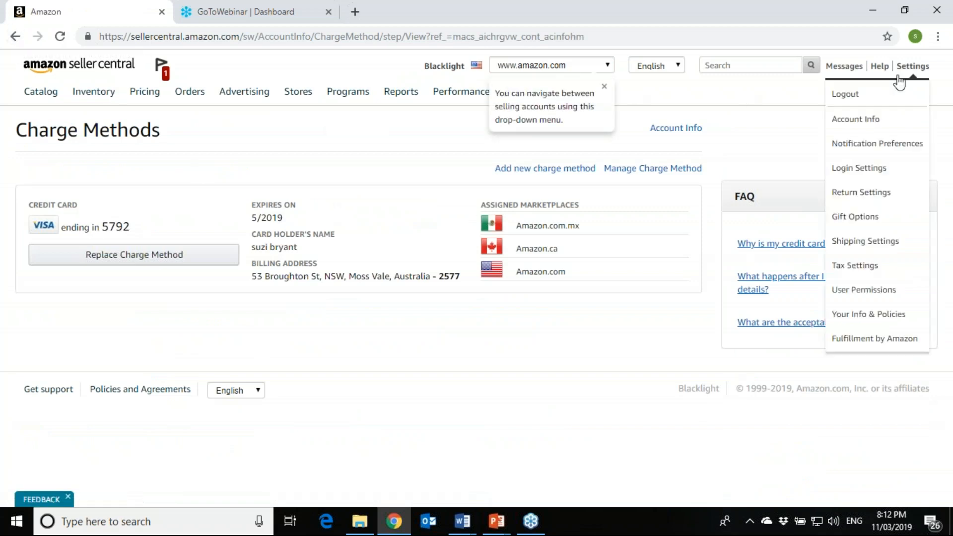
click(850, 102)
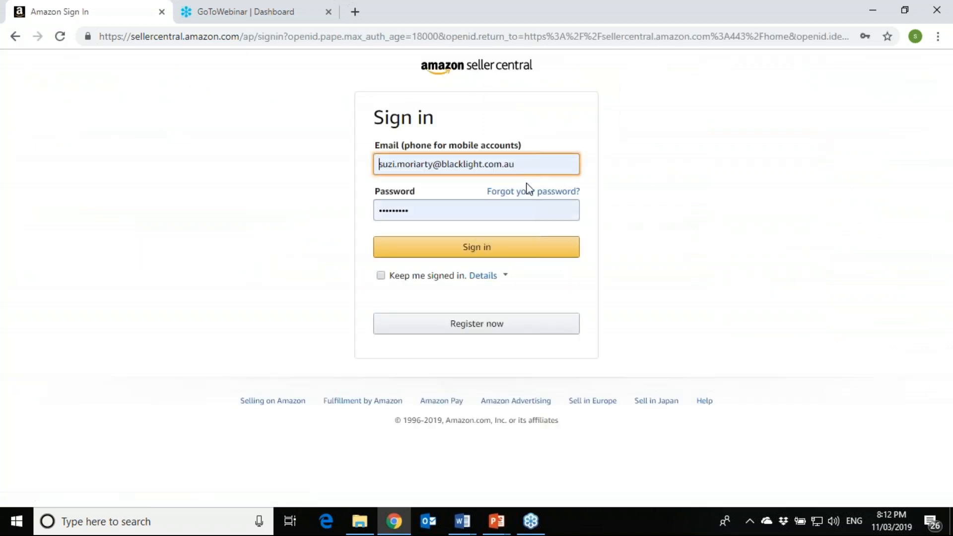
Sign back in with the saved credentials, trust this browser, and enter the verification code
click(446, 248)
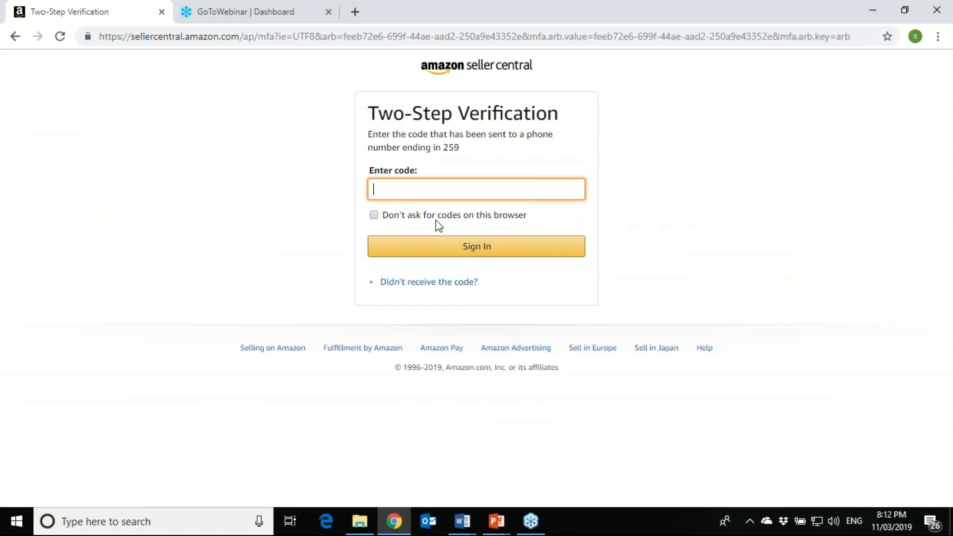
click(437, 225)
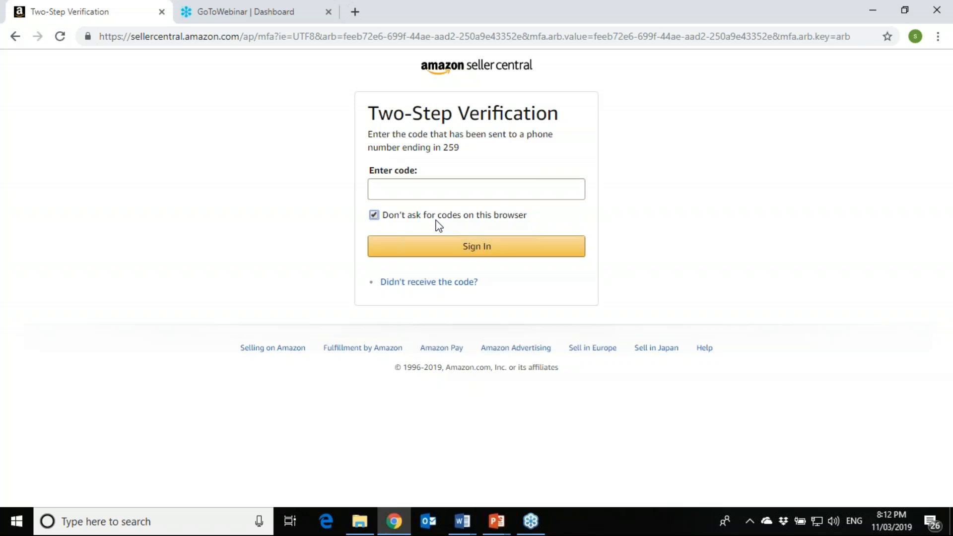
click(422, 186)
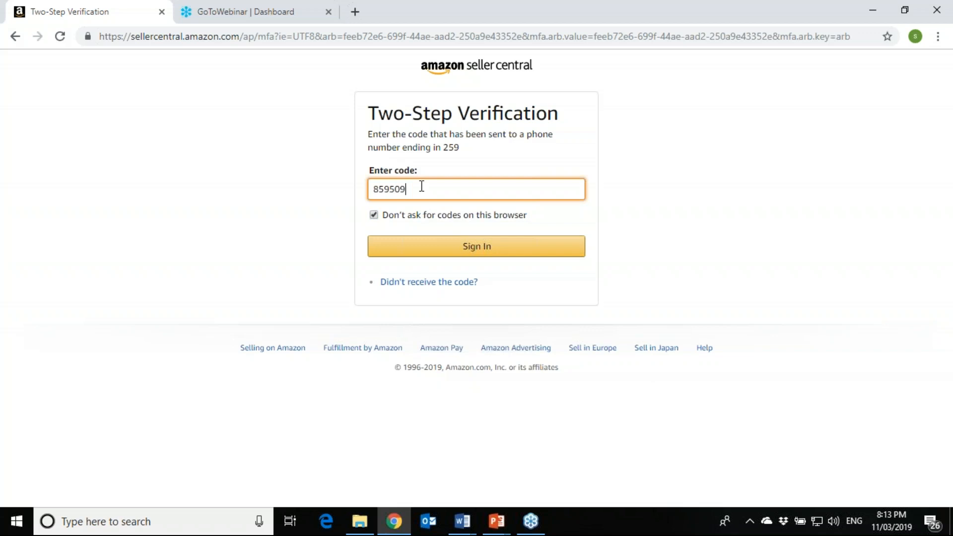
click(471, 251)
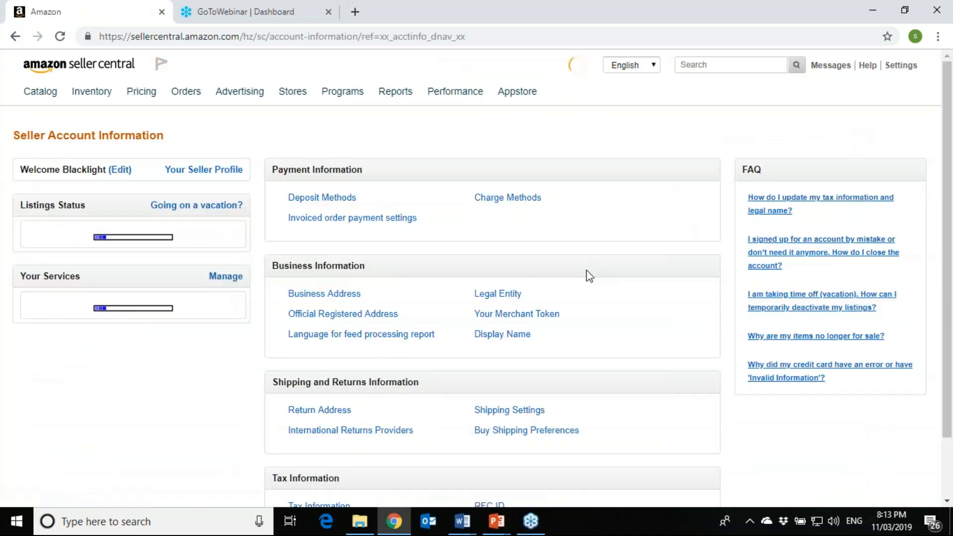
Open Legal Entity under Business Information and look over its tax status and business name
click(497, 295)
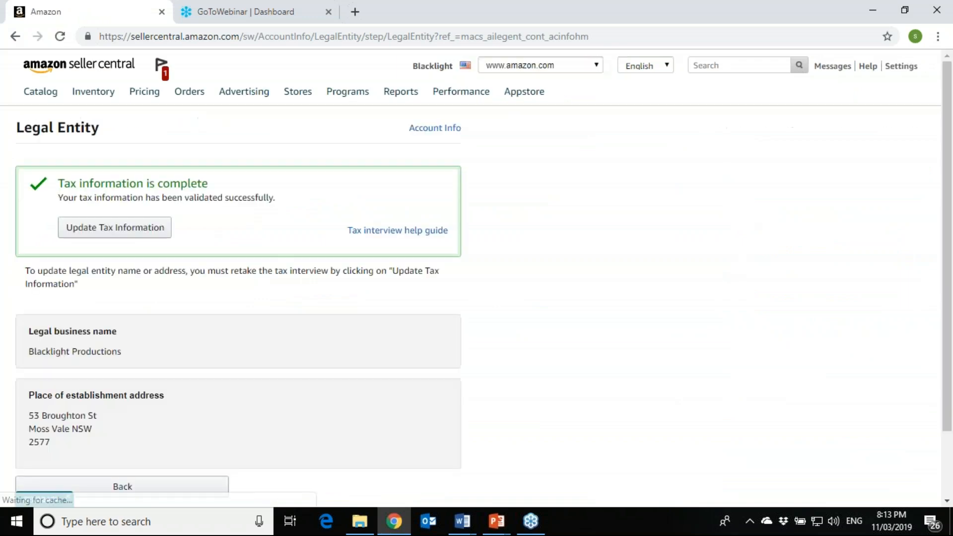
scroll(310, 332, down, 3)
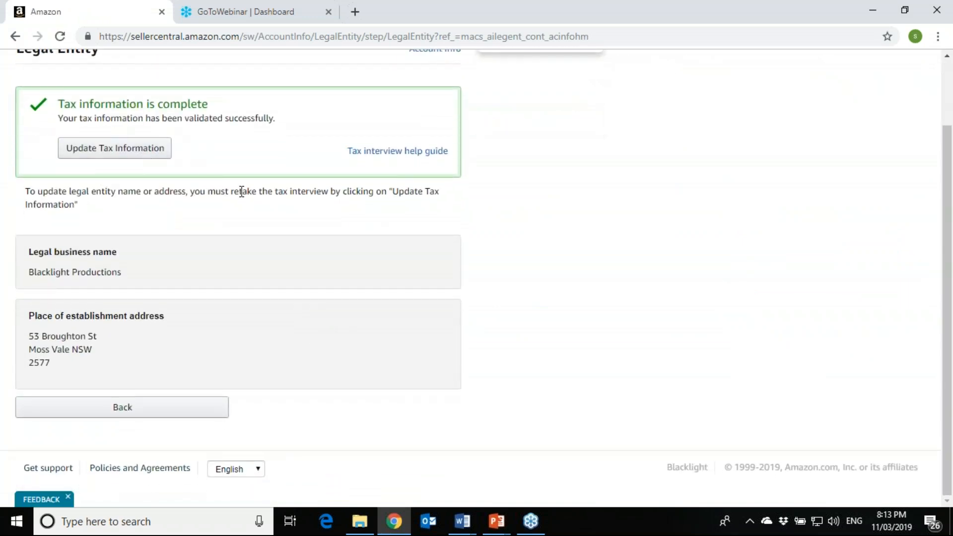
scroll(281, 243, up, 3)
mouse_move(83, 104)
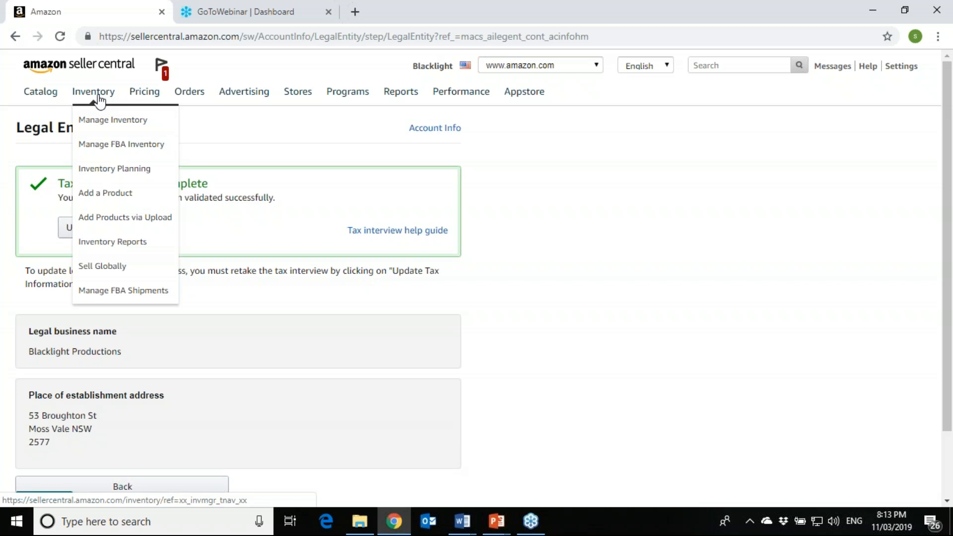
mouse_move(234, 102)
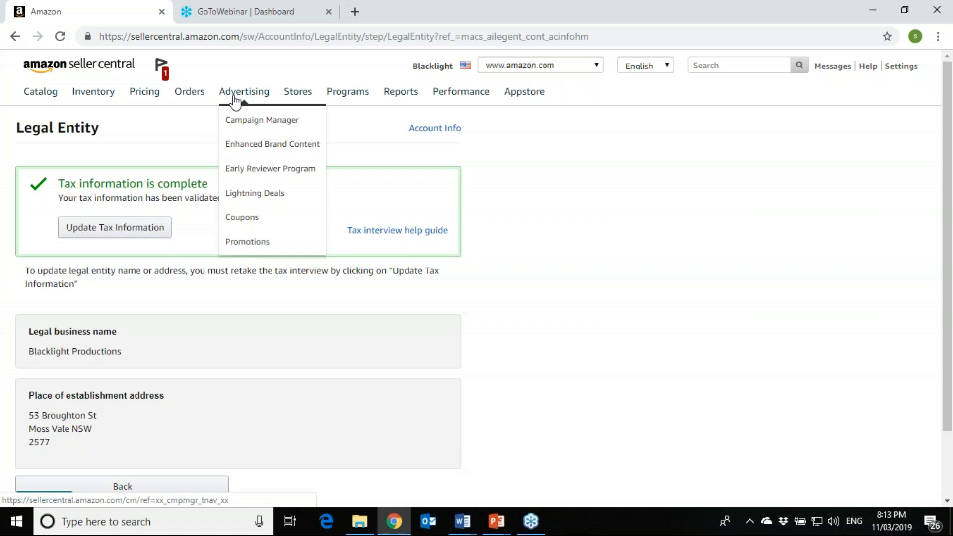
Go via Promotions to Manage Inventory and start Add a Product, briefly trying the catalog search
click(245, 242)
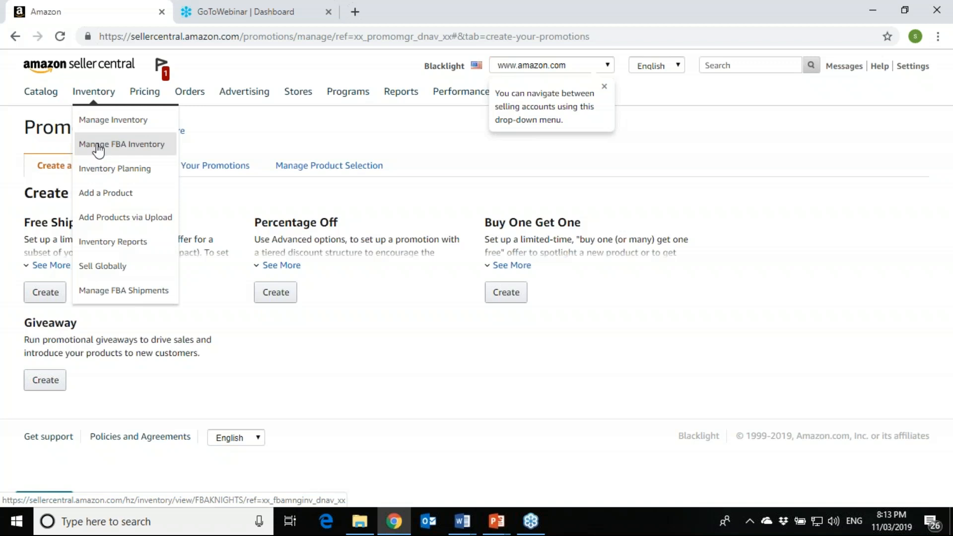
click(110, 122)
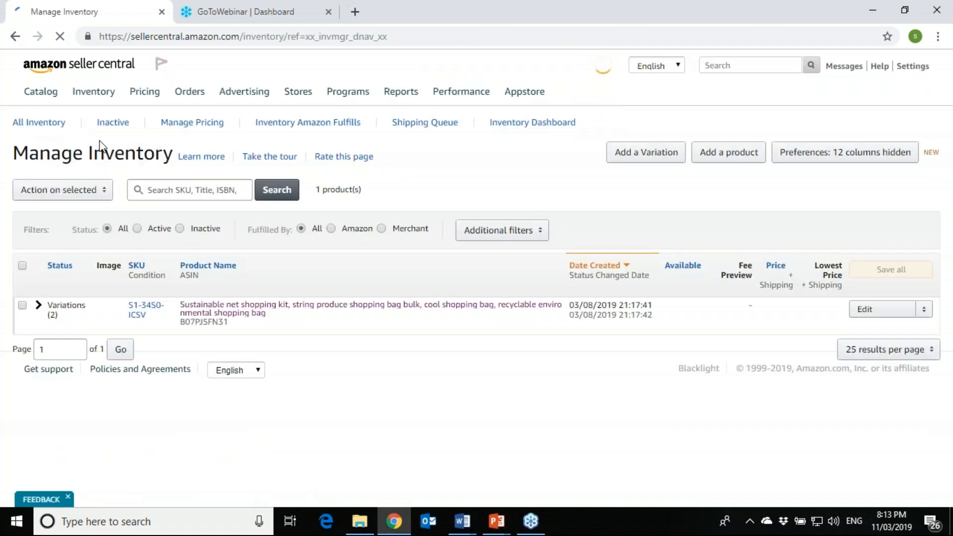
click(740, 155)
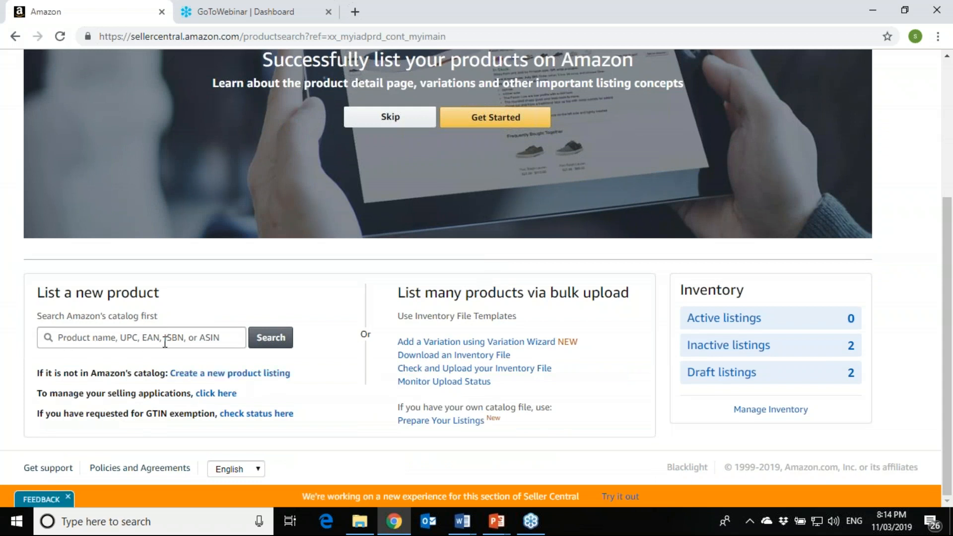
click(74, 336)
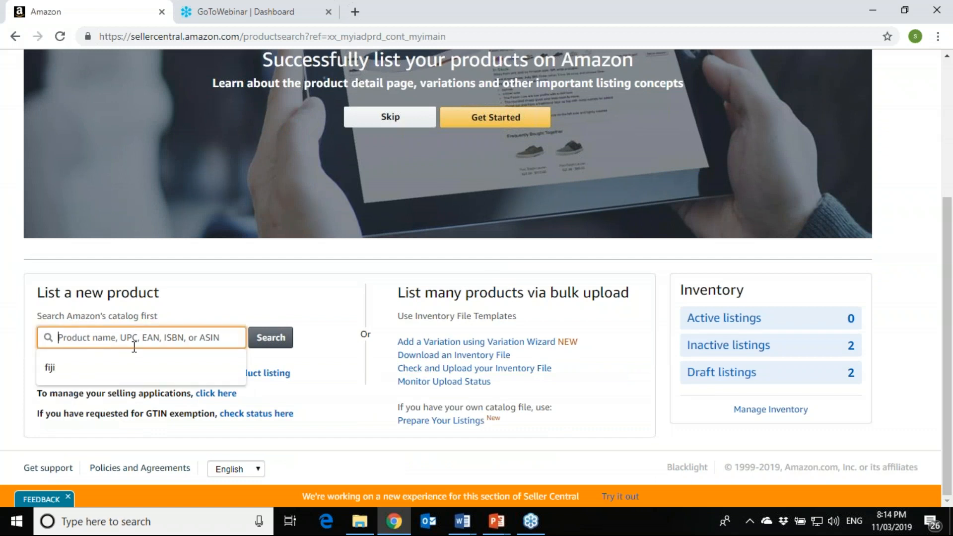
click(178, 311)
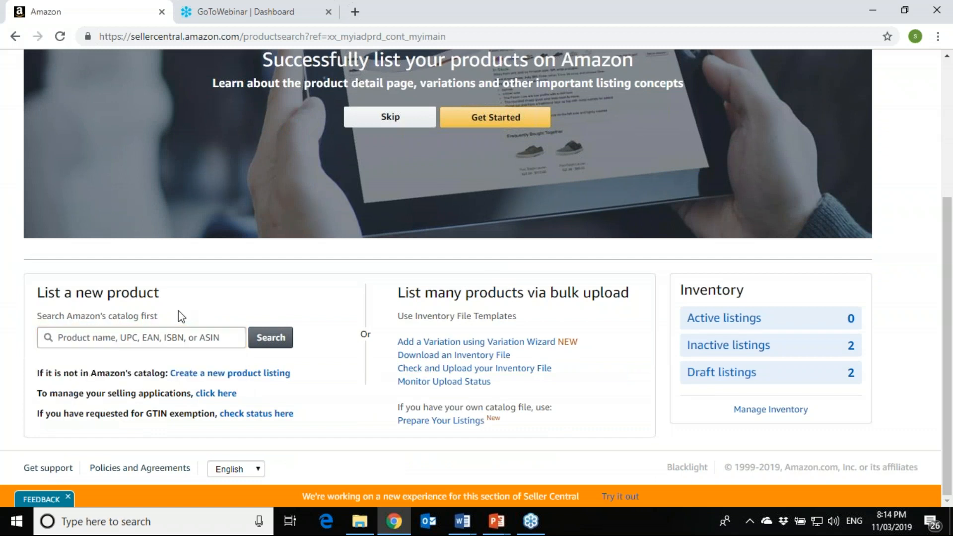
Choose to list a product not in the catalog and scroll the categories back to Appliances
click(217, 375)
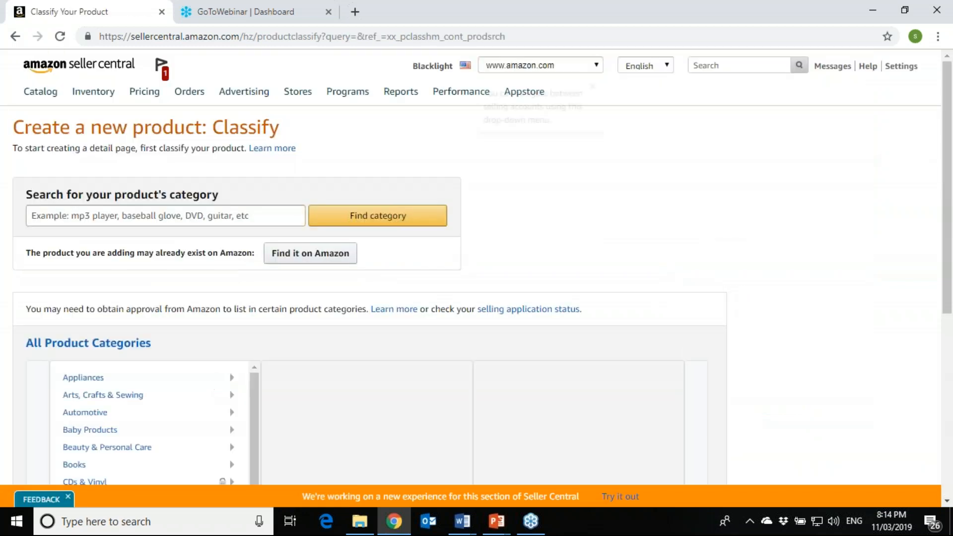
scroll(568, 235, down, 1)
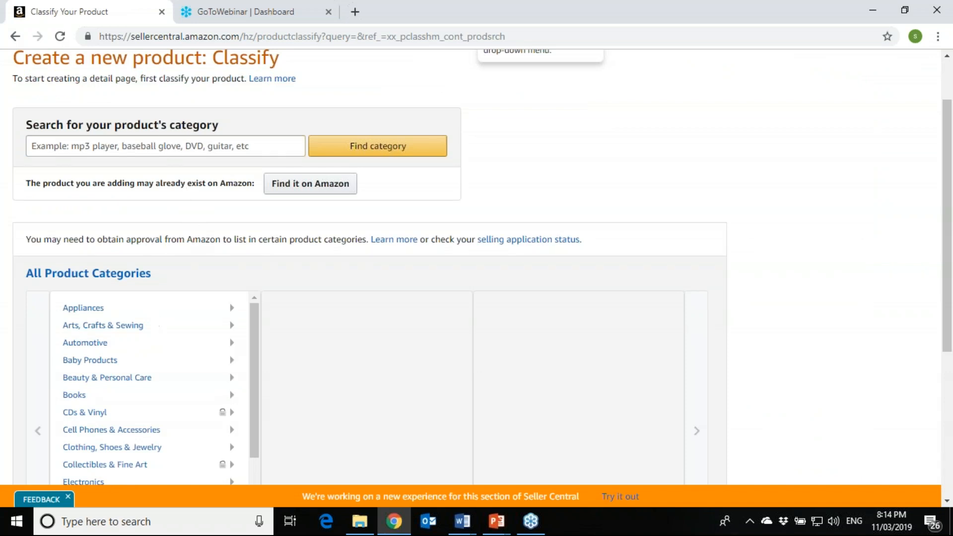
scroll(149, 387, down, 3)
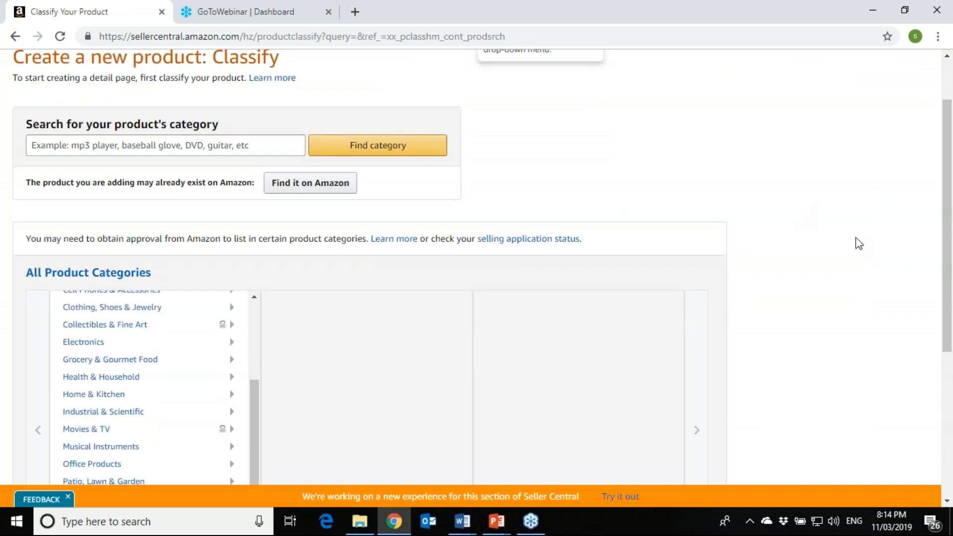
scroll(856, 241, down, 4)
scroll(170, 238, down, 2)
scroll(170, 238, up, 4)
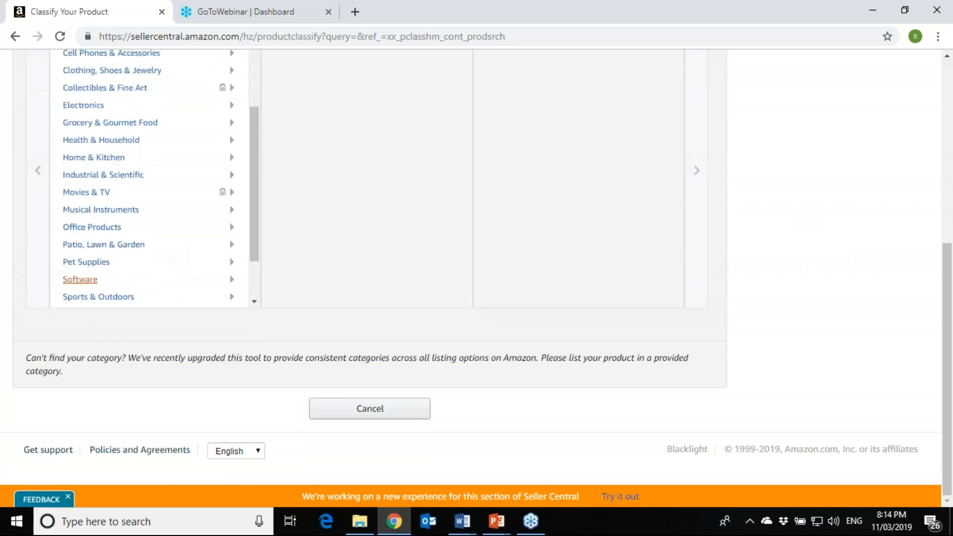
scroll(149, 179, up, 1)
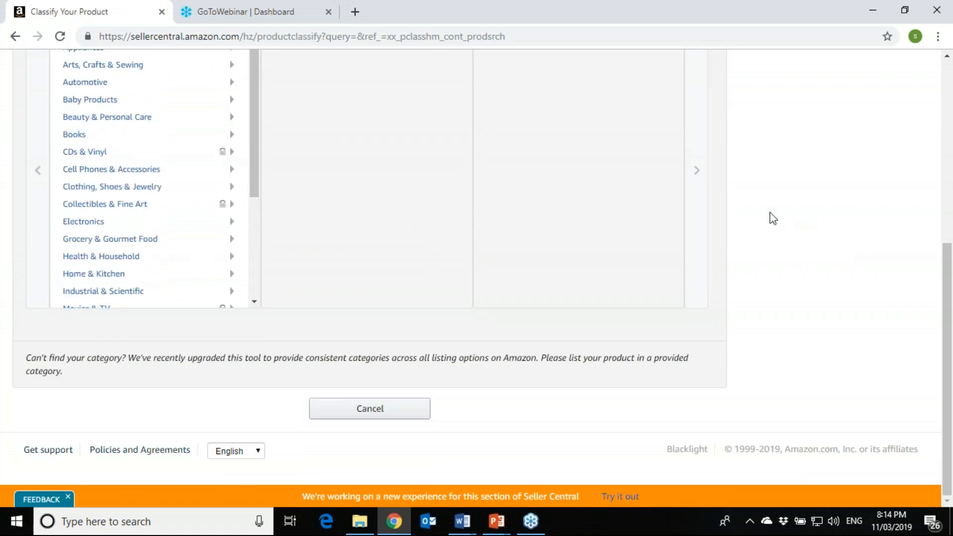
scroll(770, 216, up, 2)
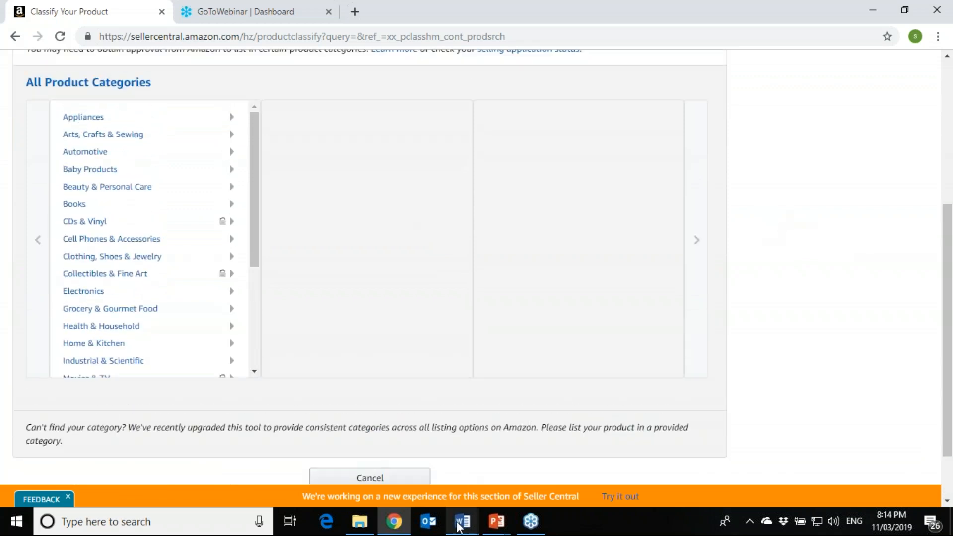
click(462, 521)
Bring the Webinar Example Product document forward and skim its straw title and feature bullets
click(519, 476)
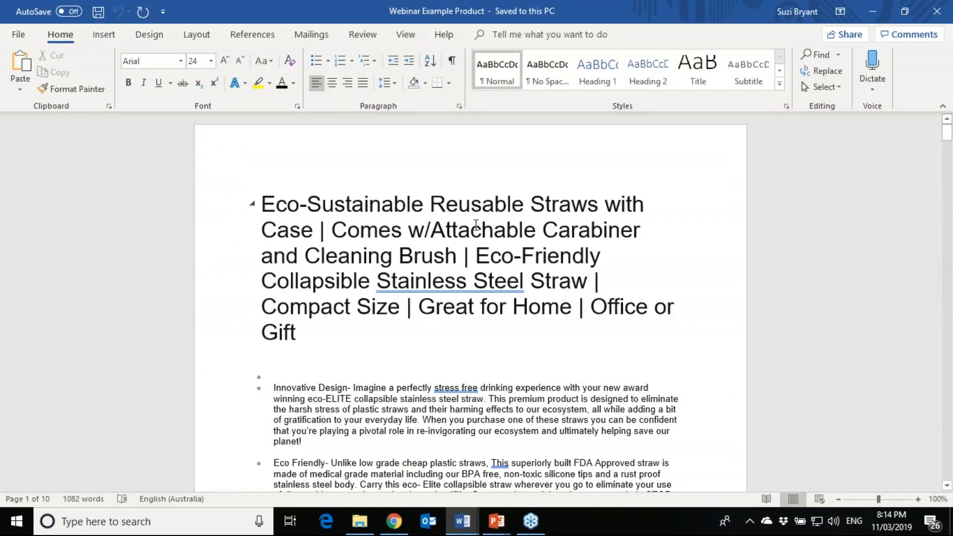
scroll(475, 224, down, 10)
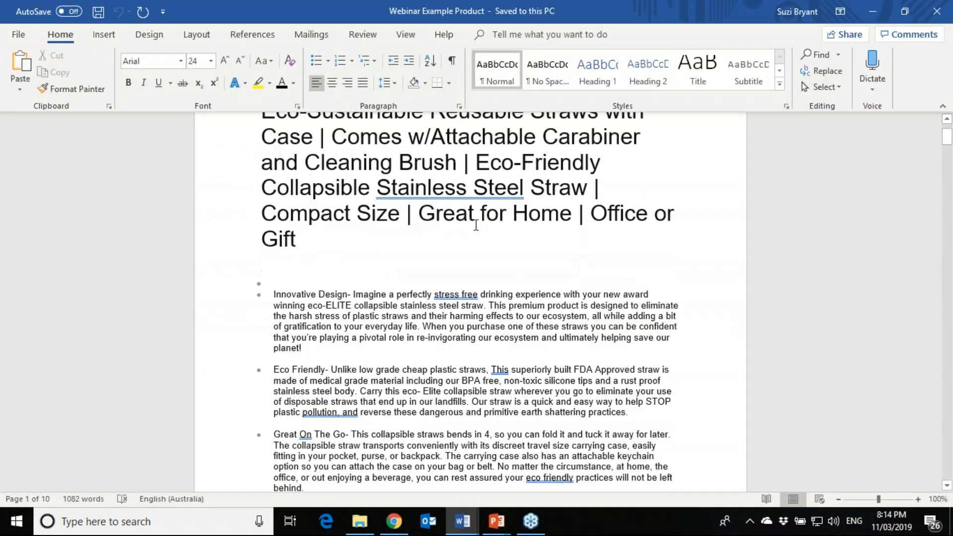
scroll(475, 224, up, 9)
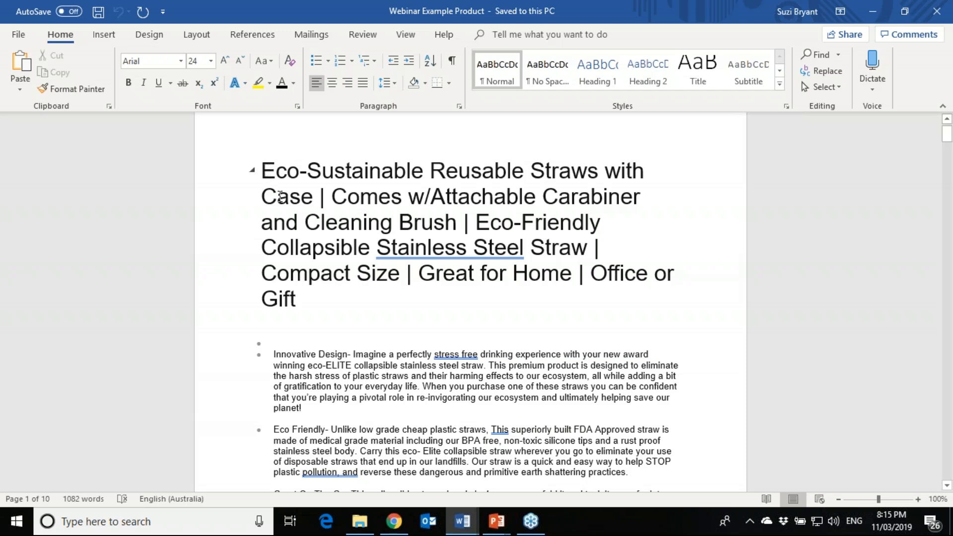
click(315, 299)
scroll(395, 299, down, 3)
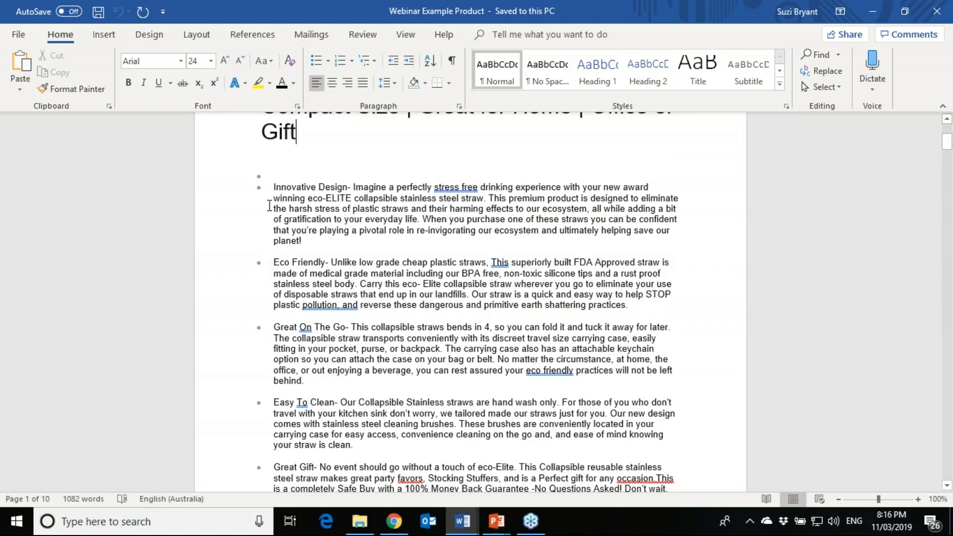
scroll(256, 193, down, 2)
scroll(275, 242, down, 1)
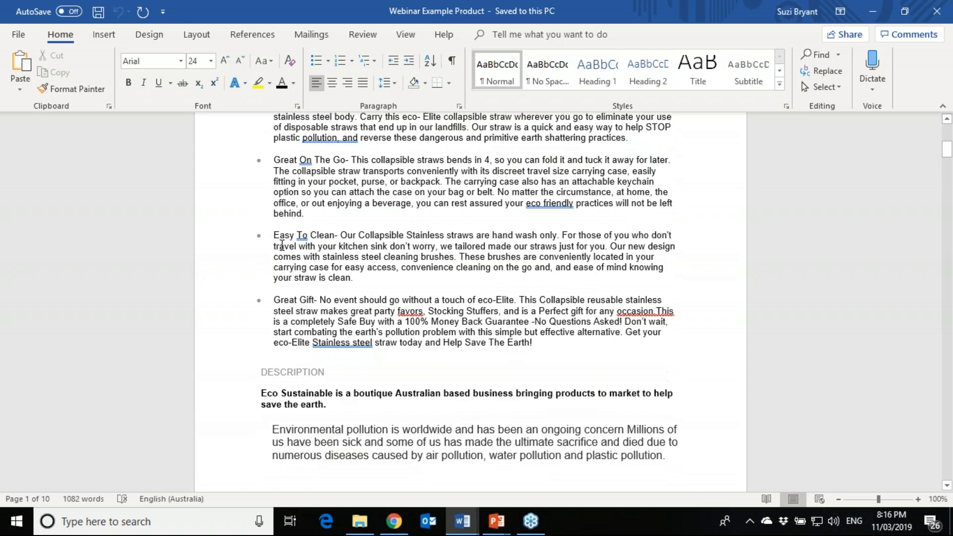
scroll(384, 258, down, 1)
scroll(385, 258, down, 1)
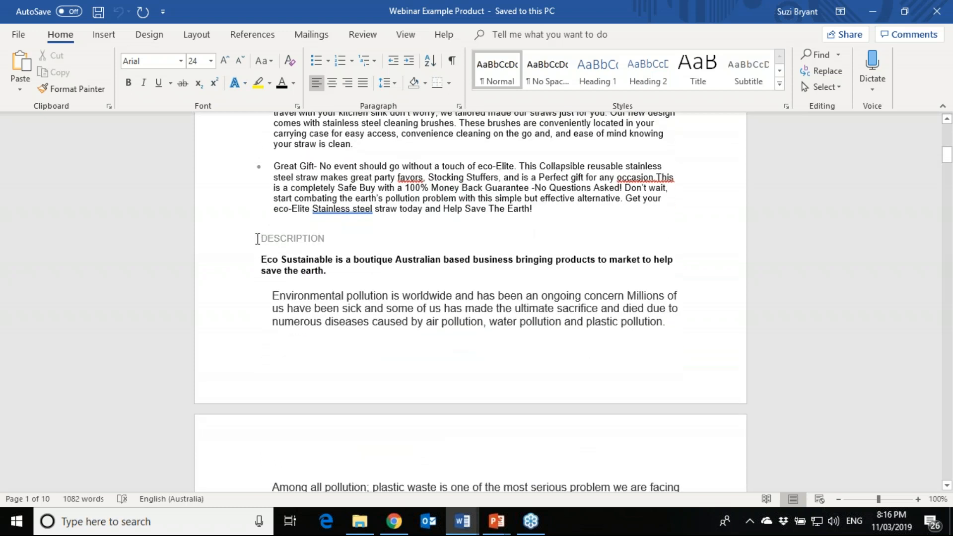
scroll(256, 252, down, 1)
scroll(256, 252, down, 3)
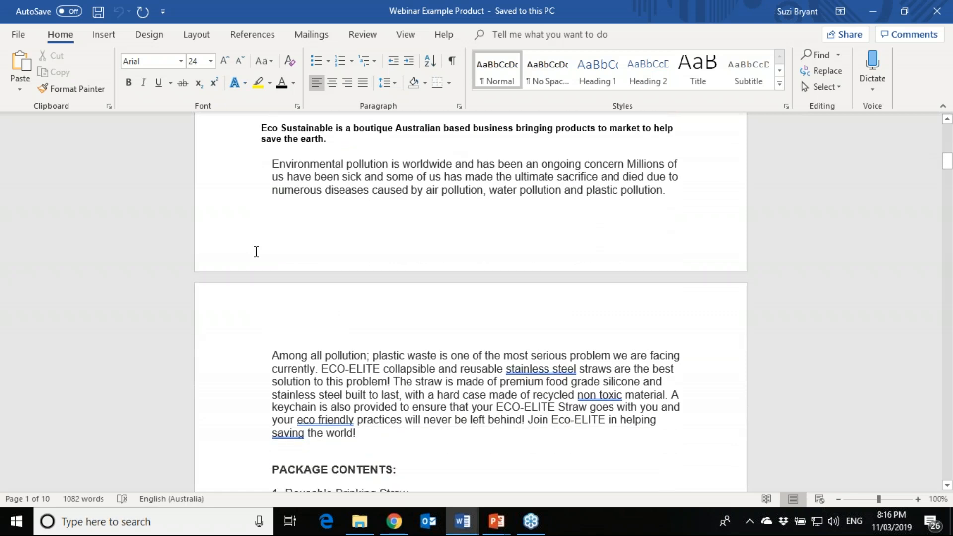
scroll(256, 252, down, 4)
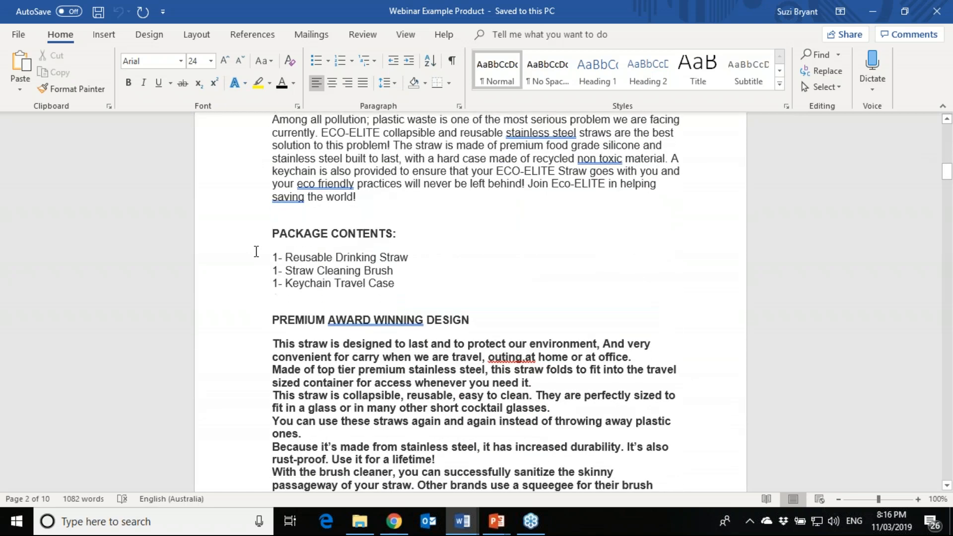
scroll(256, 252, down, 2)
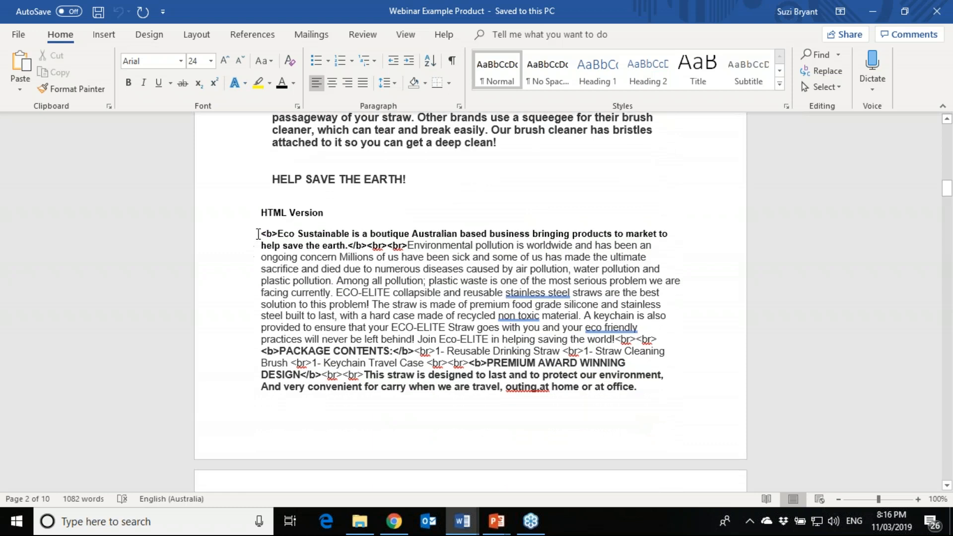
drag(260, 233, 639, 400)
scroll(639, 400, down, 3)
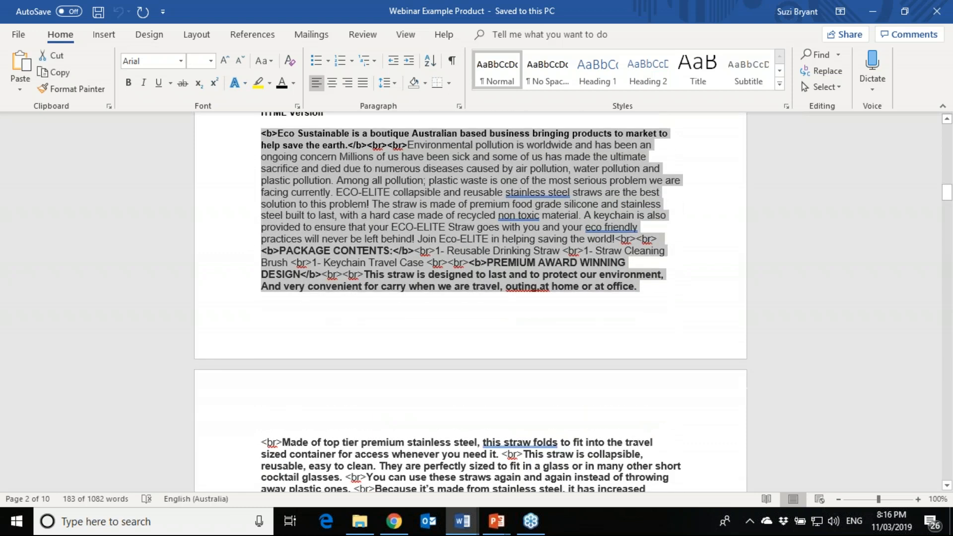
scroll(620, 396, up, 3)
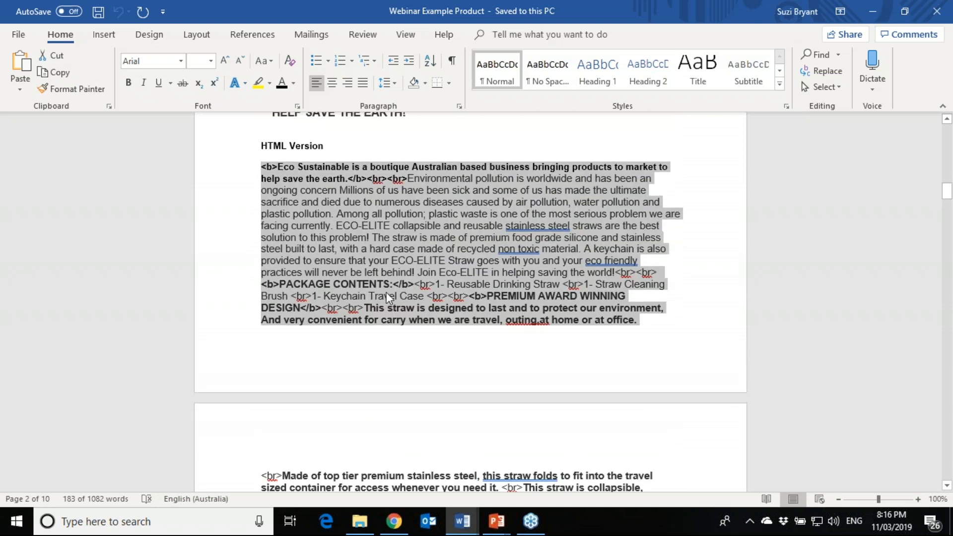
click(385, 296)
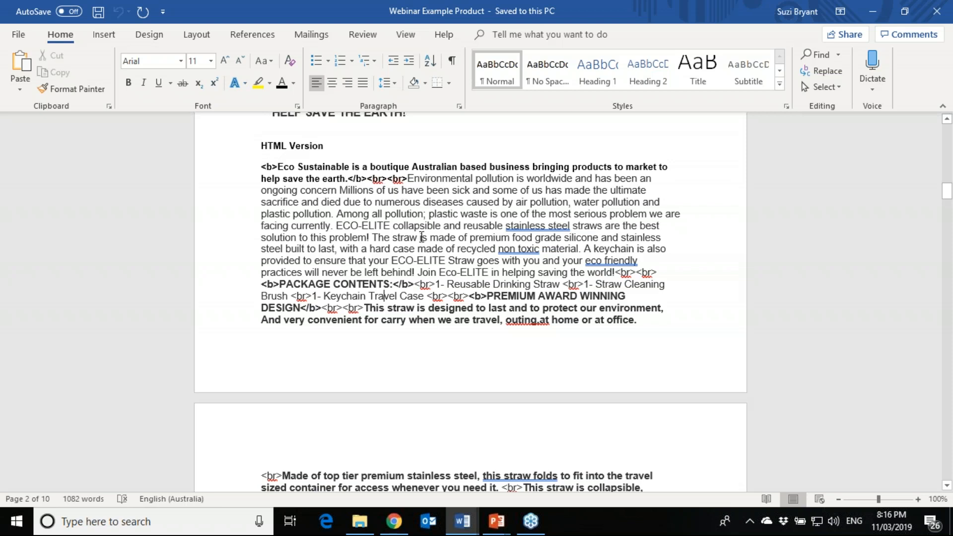
scroll(421, 236, down, 3)
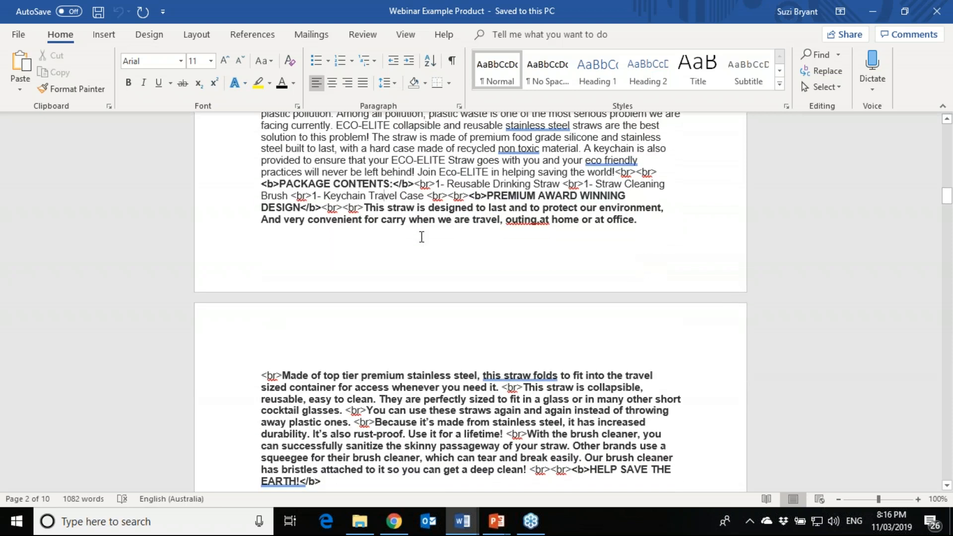
scroll(421, 237, down, 1)
scroll(422, 237, down, 5)
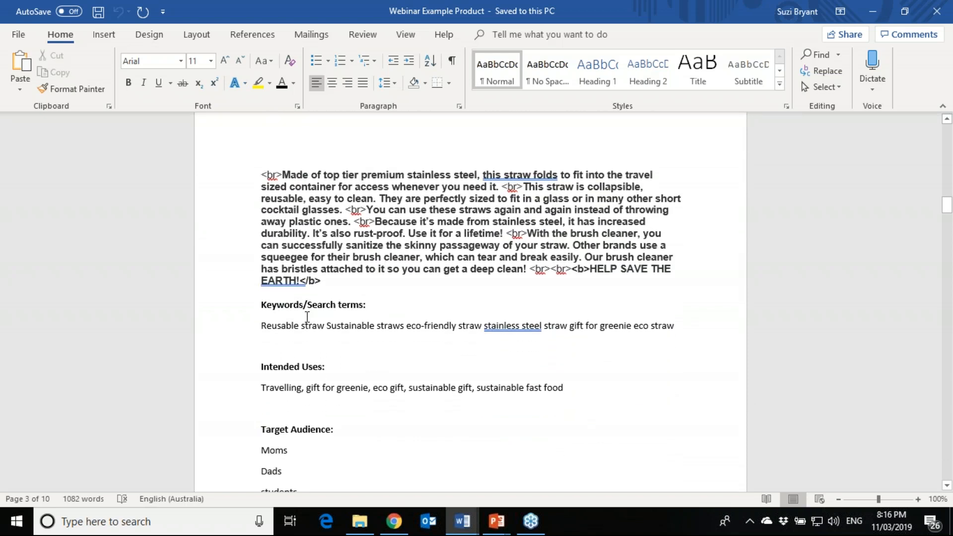
scroll(466, 336, down, 2)
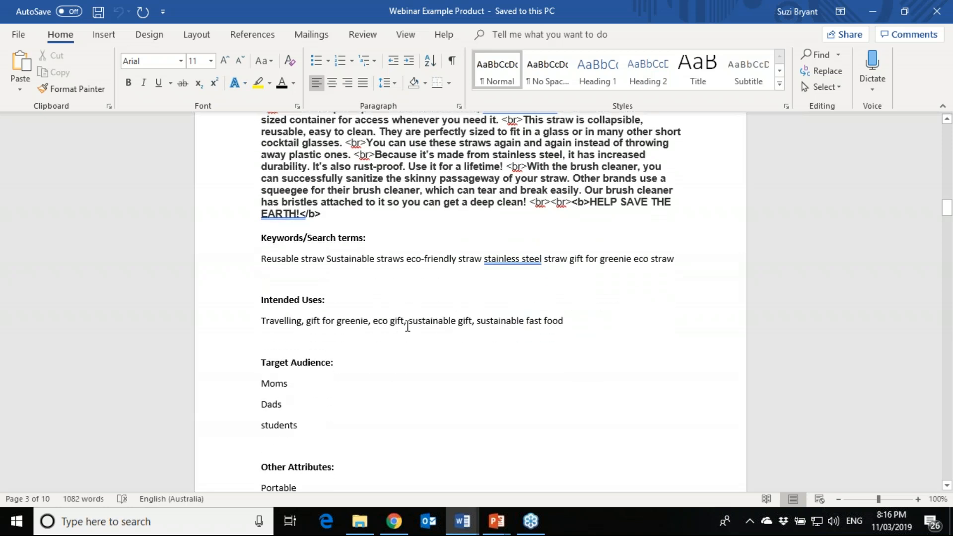
scroll(377, 318, down, 4)
scroll(373, 300, down, 1)
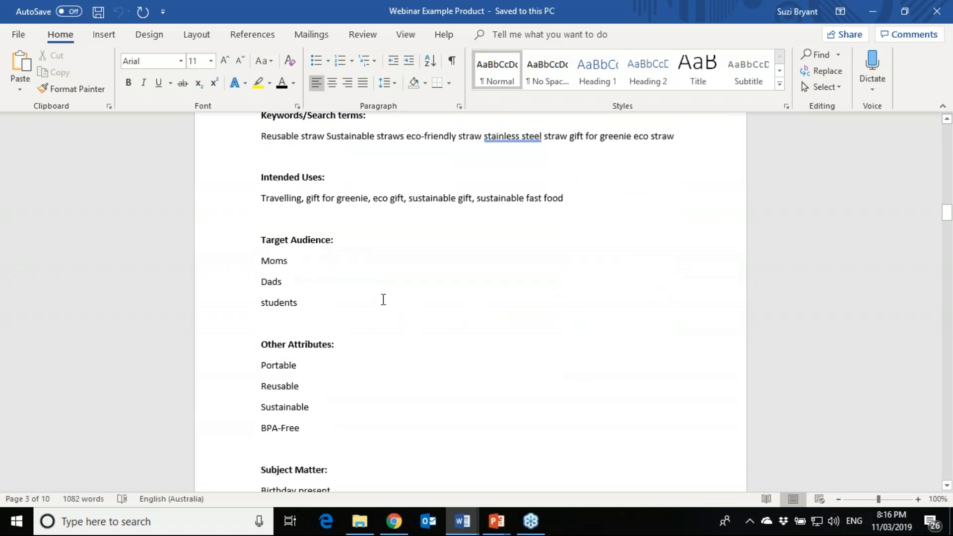
scroll(383, 299, down, 3)
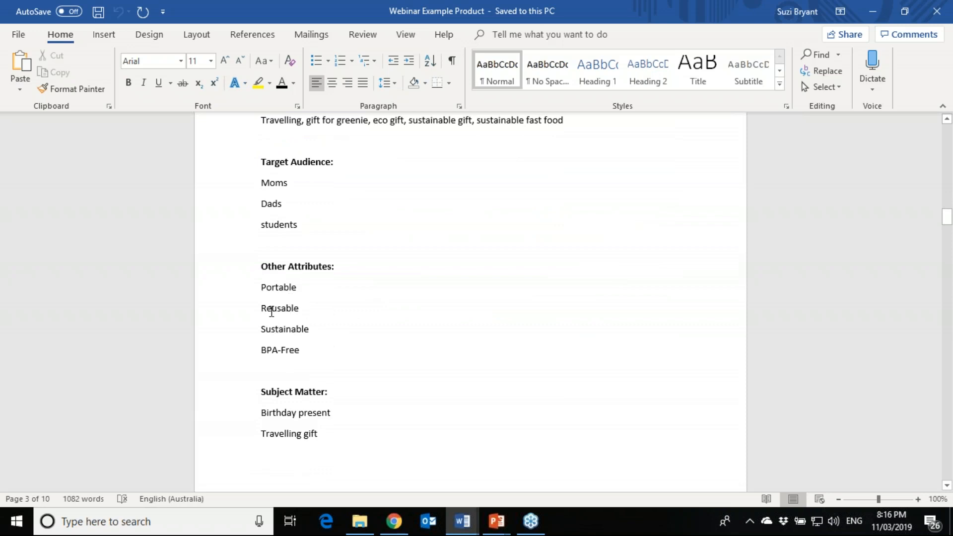
scroll(312, 323, down, 3)
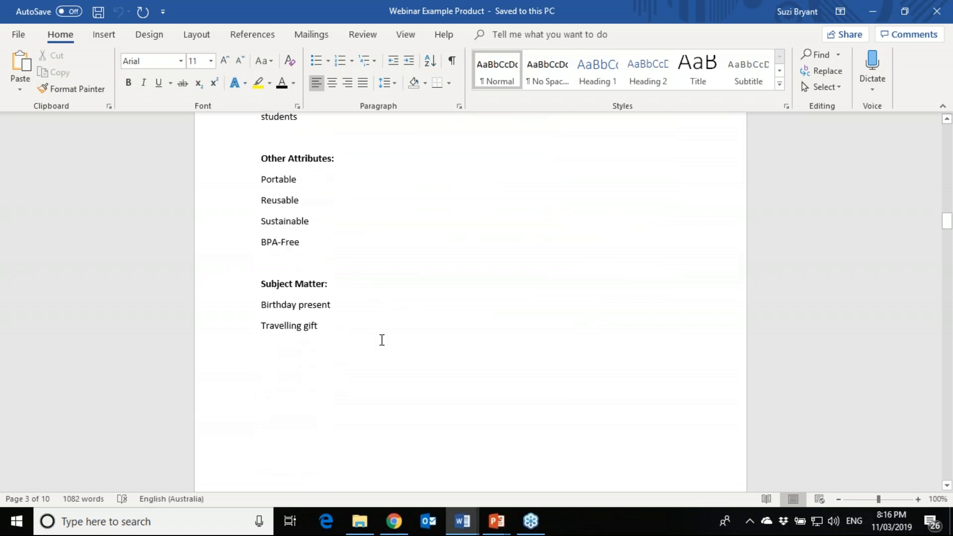
scroll(382, 339, down, 2)
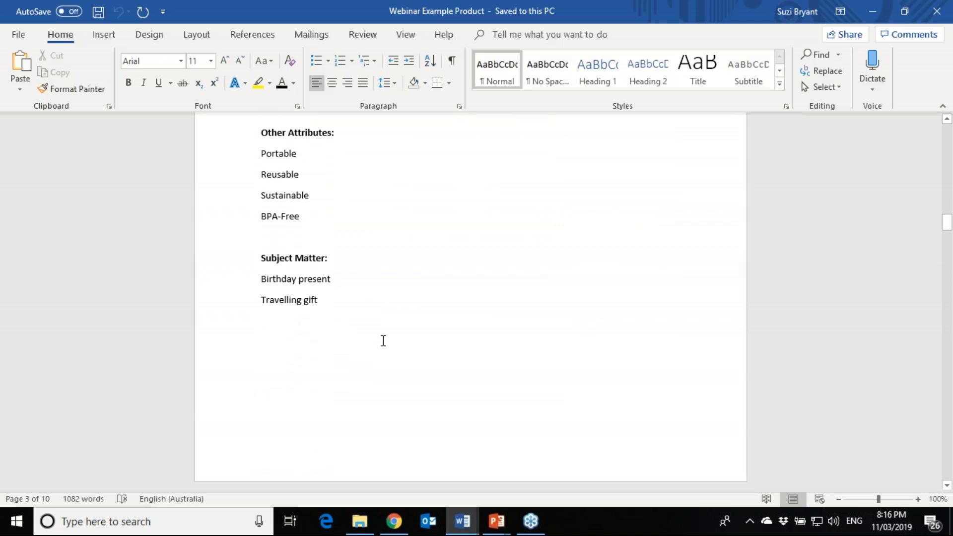
scroll(383, 340, up, 20)
scroll(383, 340, up, 12)
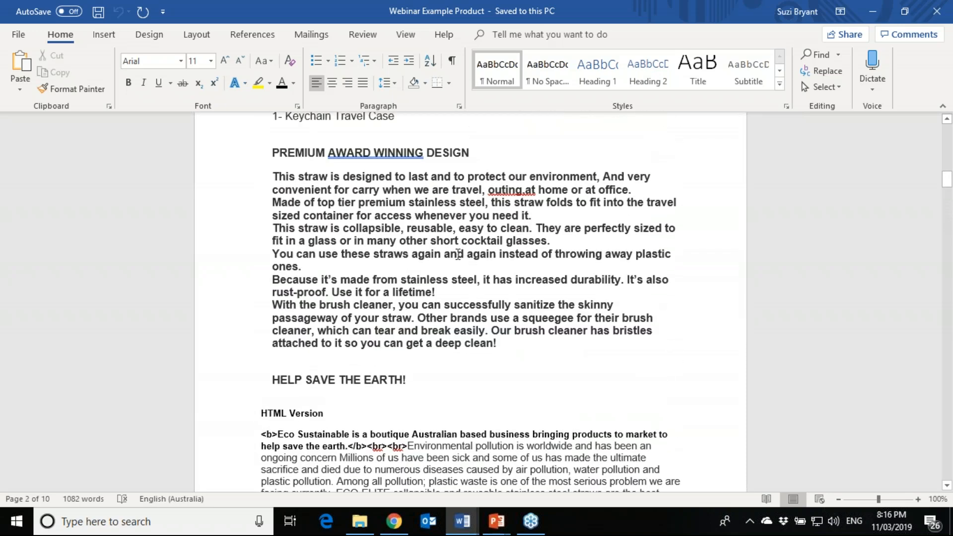
mouse_move(359, 521)
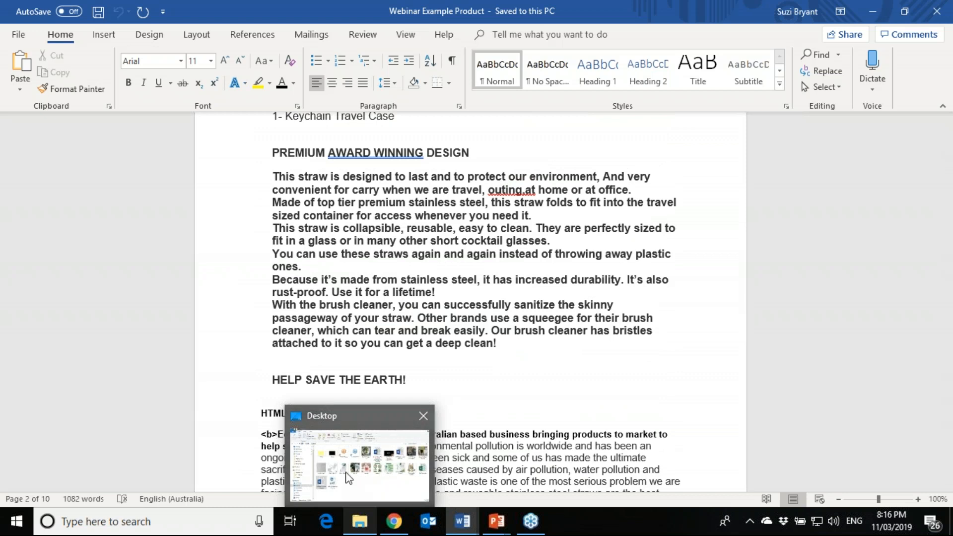
From the Desktop folder, open the Test barcodes file in Excel
click(349, 477)
click(910, 279)
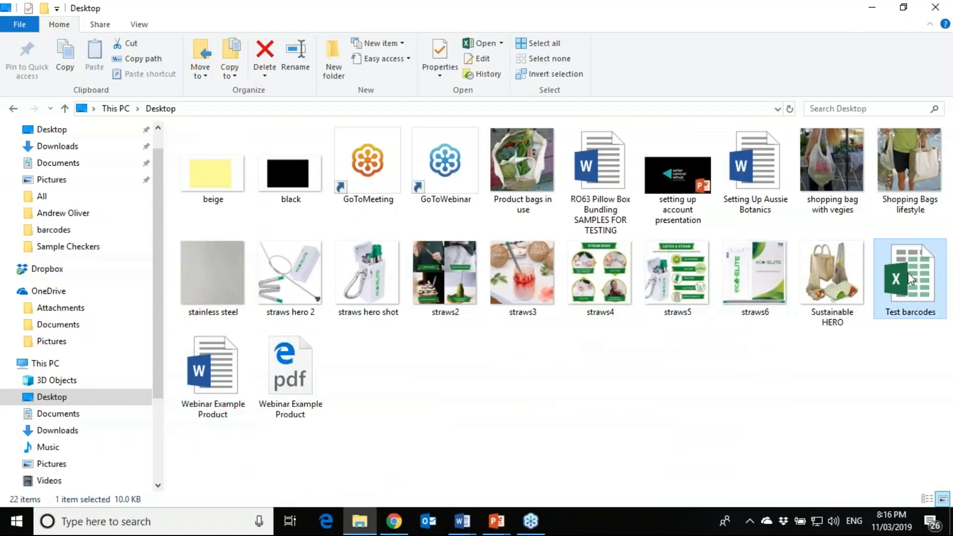
double_click(910, 279)
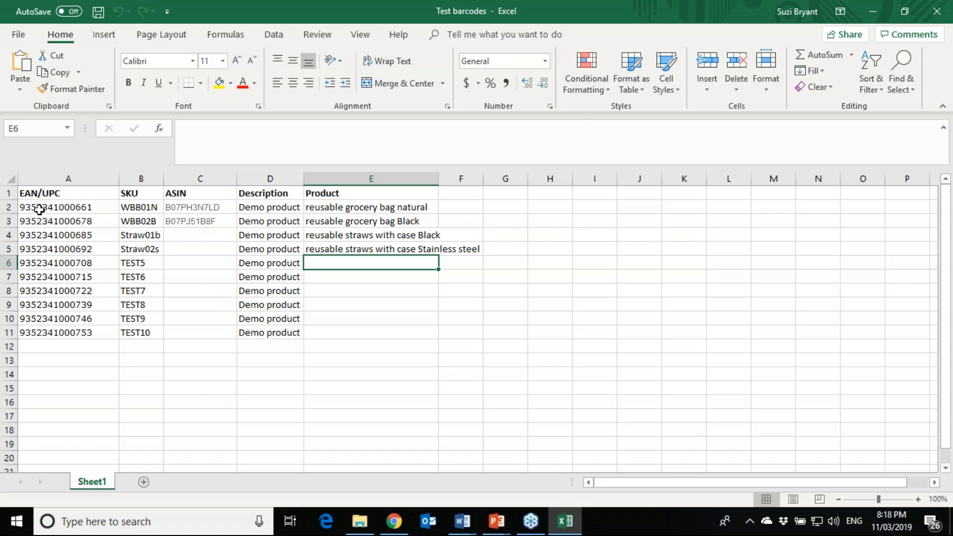
Look over the barcode, SKU, ASIN, Description and Product columns, then widen column F and head it FNSKU
drag(39, 209, 58, 331)
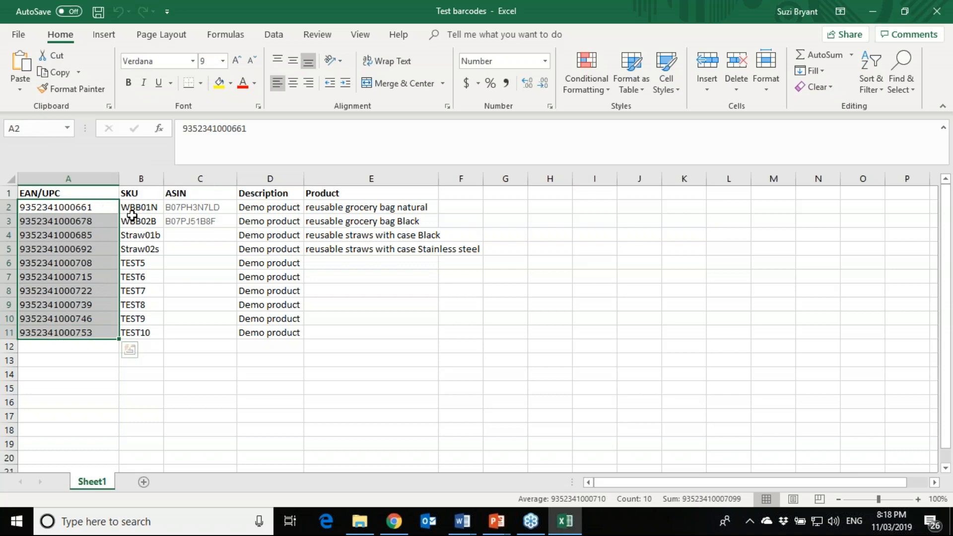
click(126, 195)
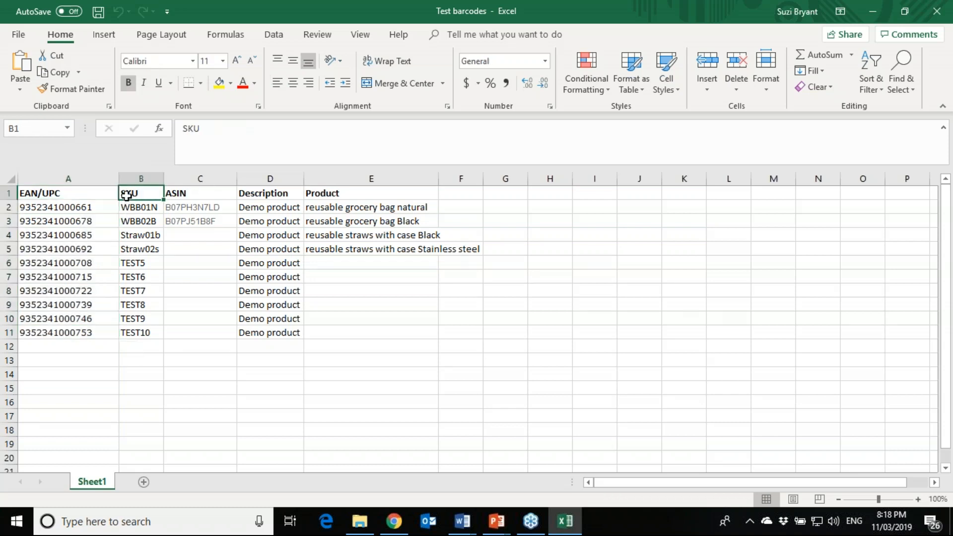
click(174, 194)
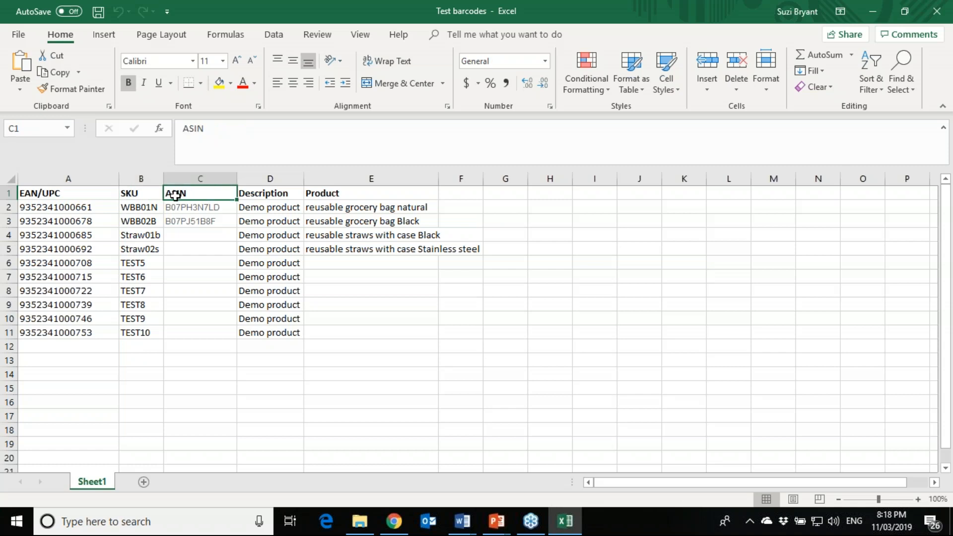
click(263, 193)
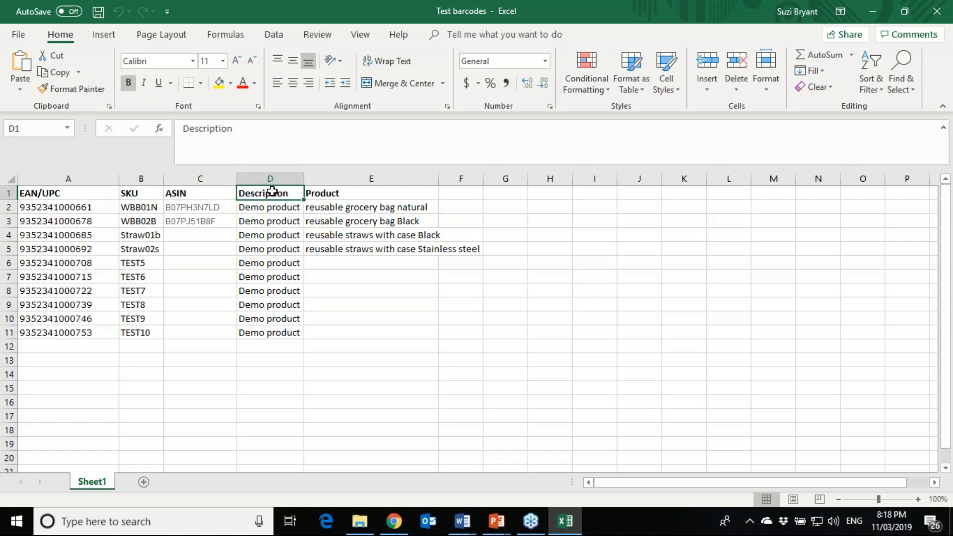
click(320, 192)
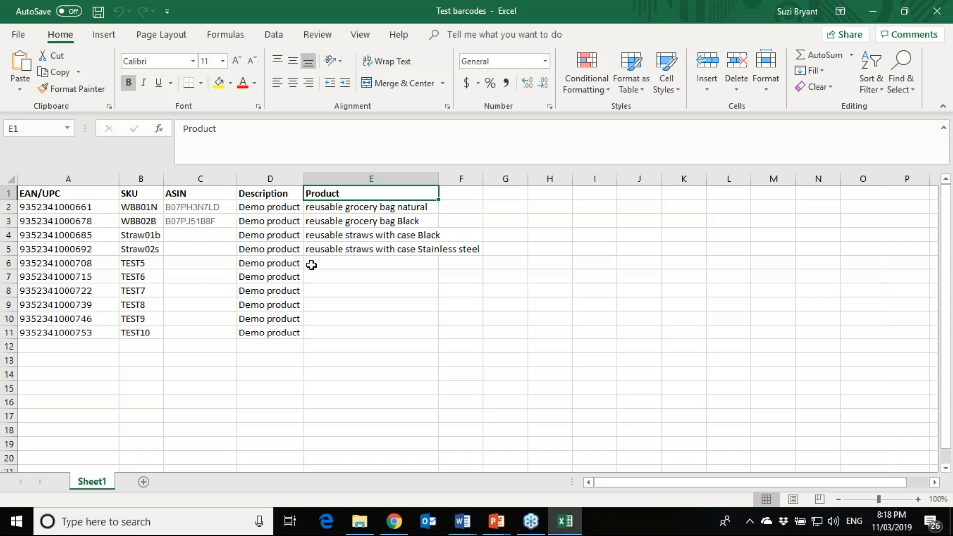
click(461, 178)
drag(483, 179, 543, 167)
click(491, 189)
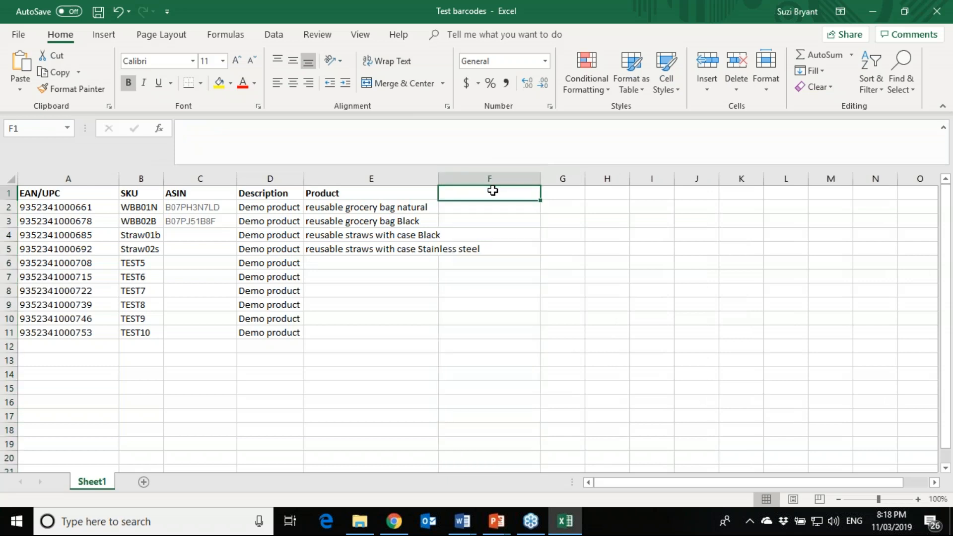
text(FNSKU)
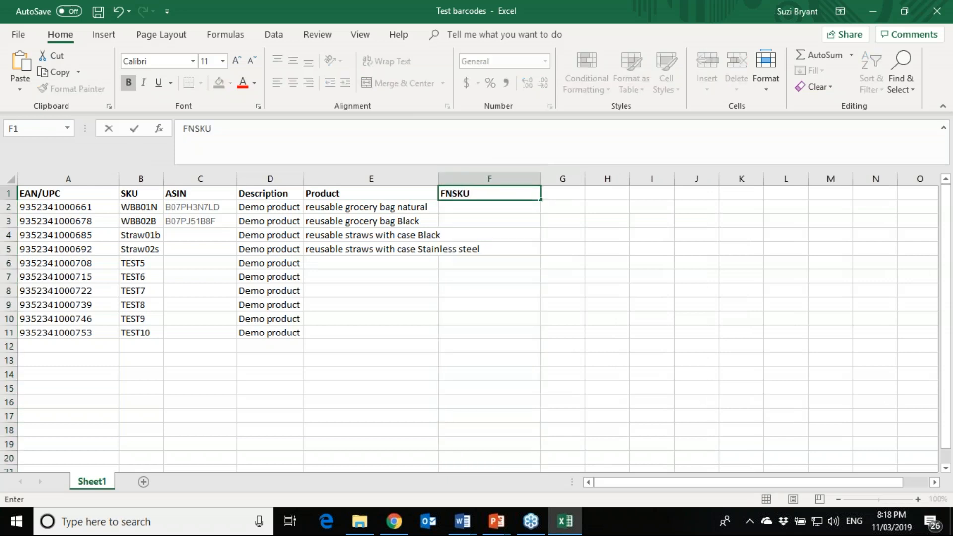
click(488, 327)
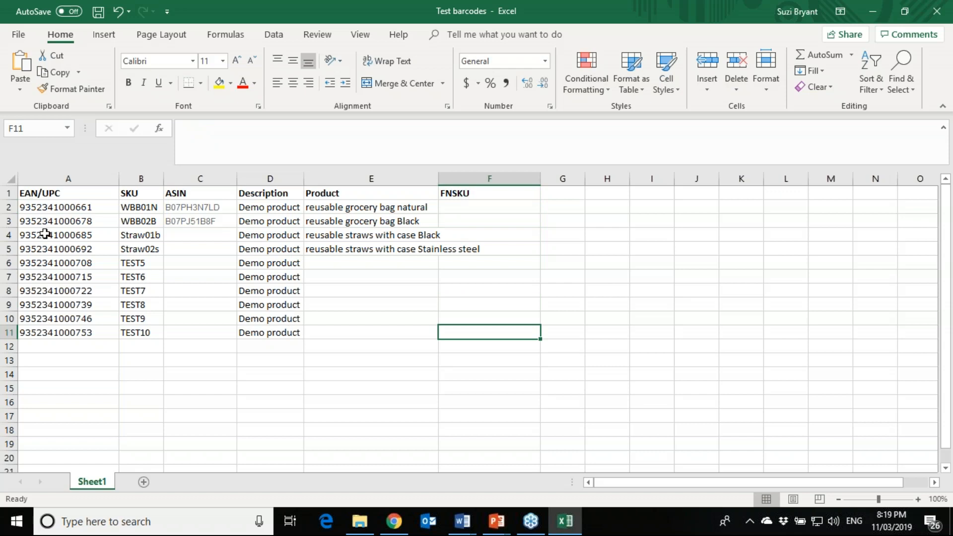
click(79, 234)
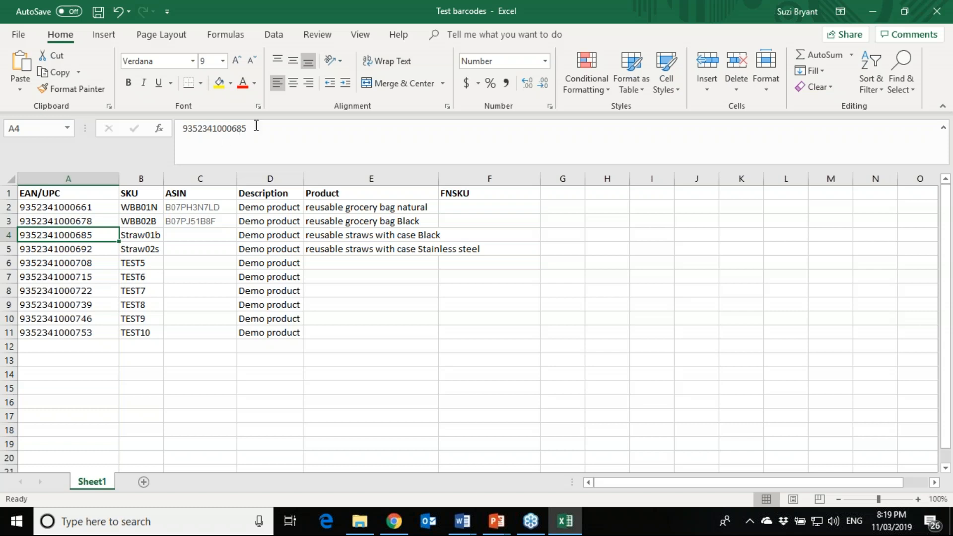
drag(253, 128, 182, 130)
key(ctrl+c)
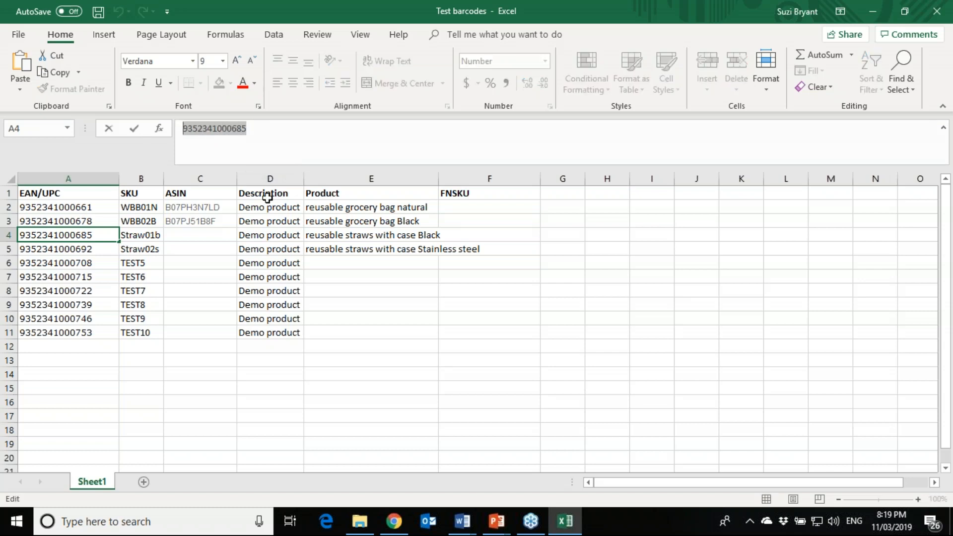
key(alt+Tab)
key(alt+Tab)
key(alt+Tab)
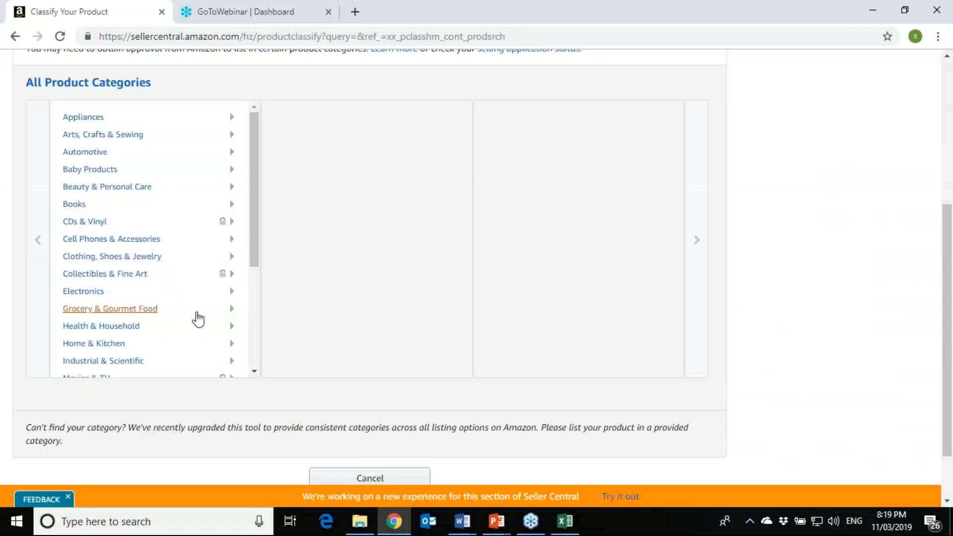
Drill through Home & Kitchen > Kitchen & Dining > Travel & To-Go Drinkware and select Water Bottles
scroll(198, 319, down, 1)
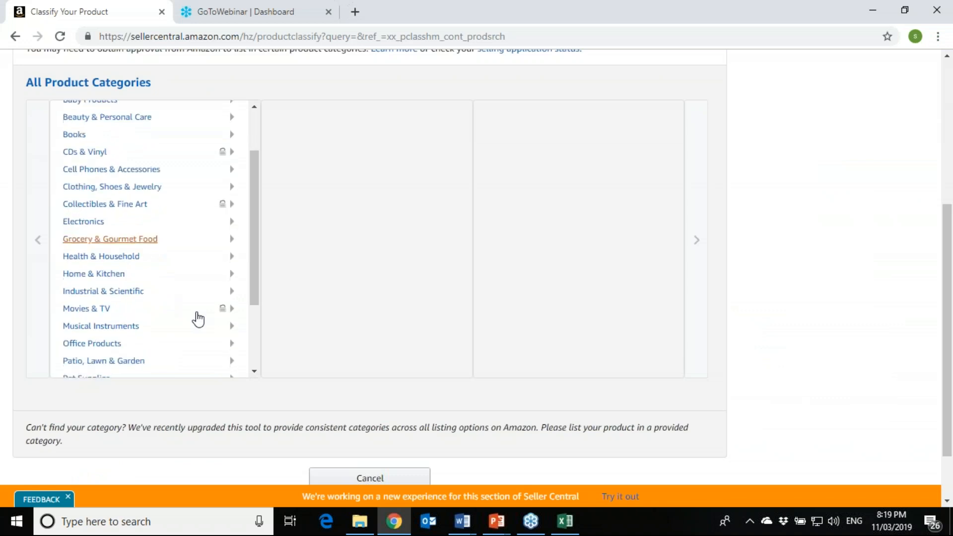
click(117, 275)
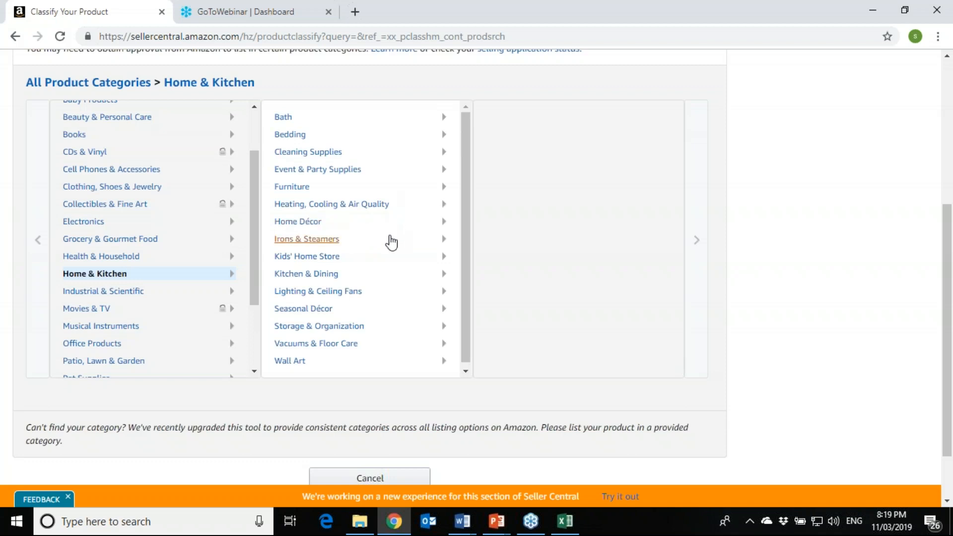
scroll(389, 241, down, 1)
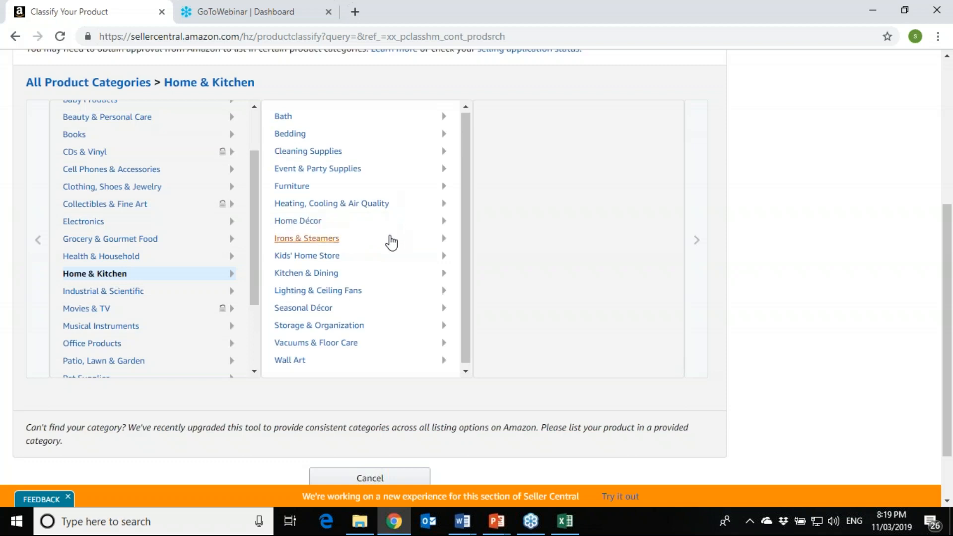
click(320, 281)
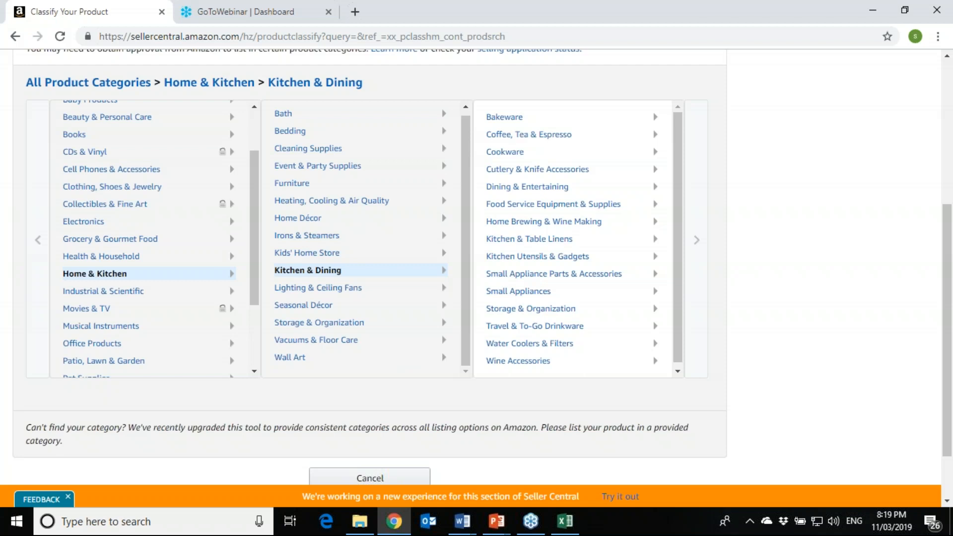
click(562, 169)
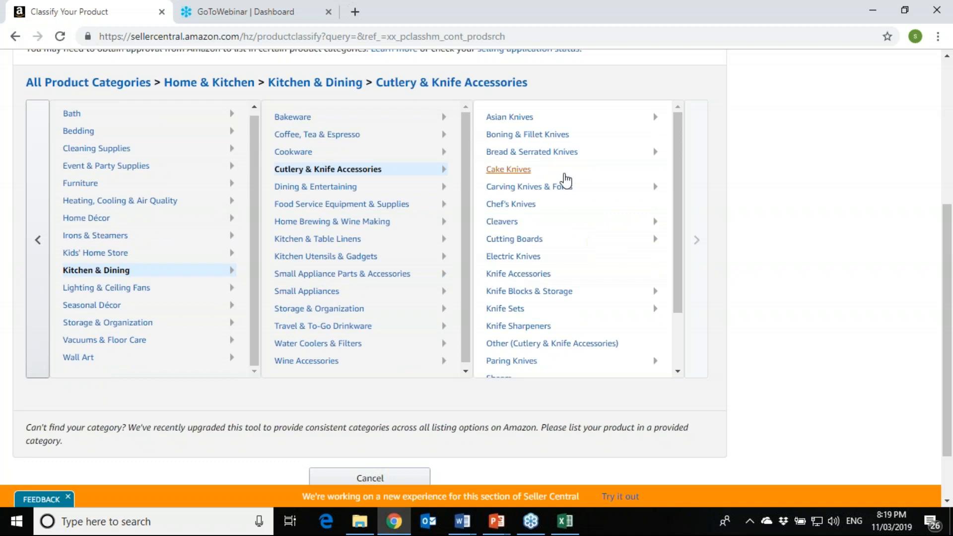
scroll(581, 220, down, 2)
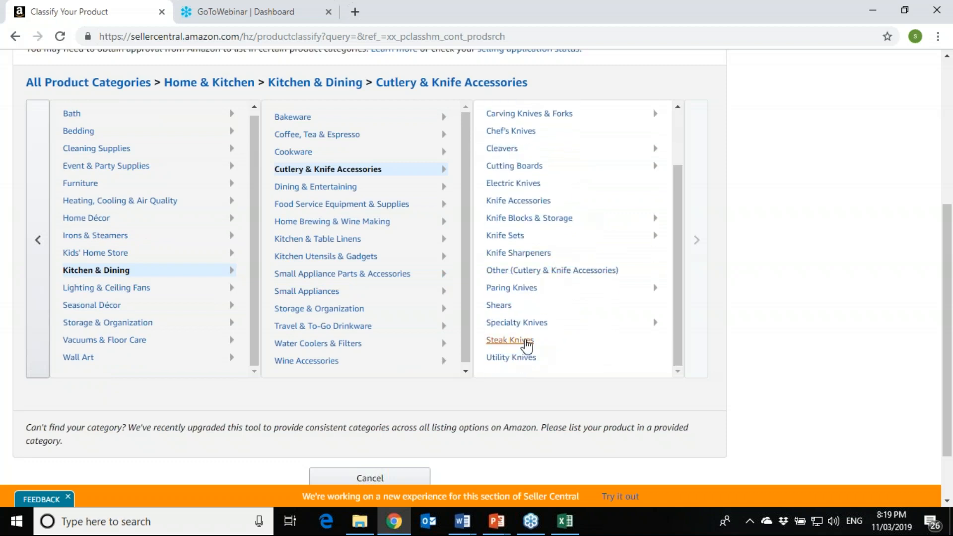
scroll(529, 316, up, 2)
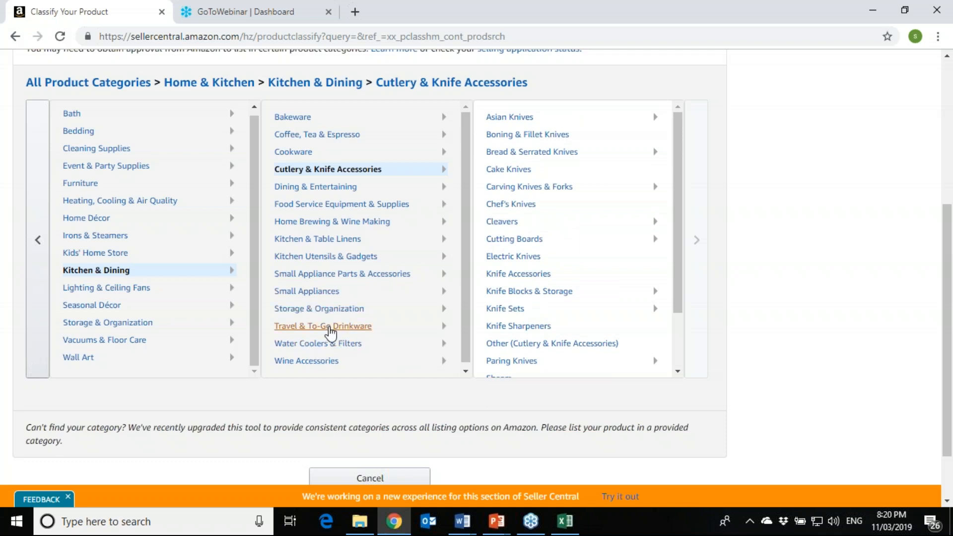
click(325, 327)
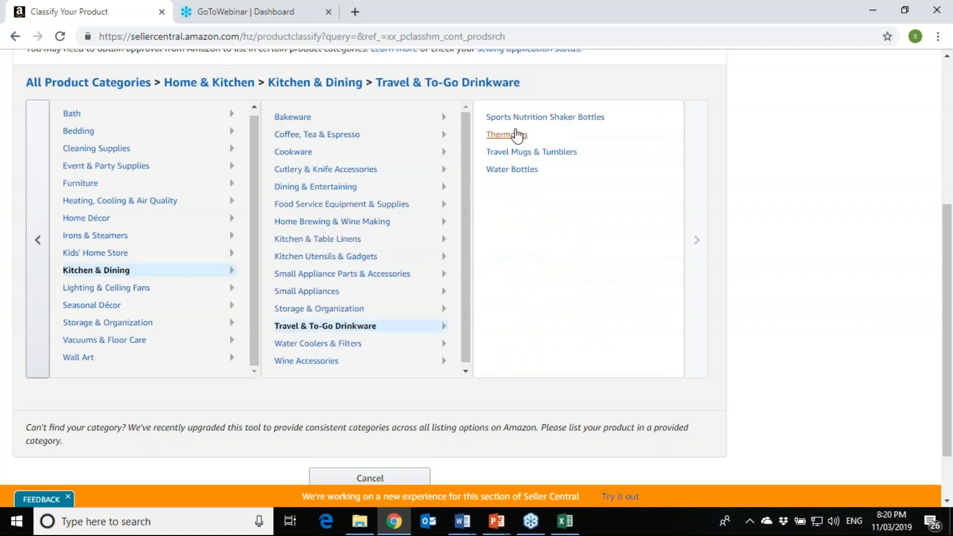
click(515, 172)
click(578, 253)
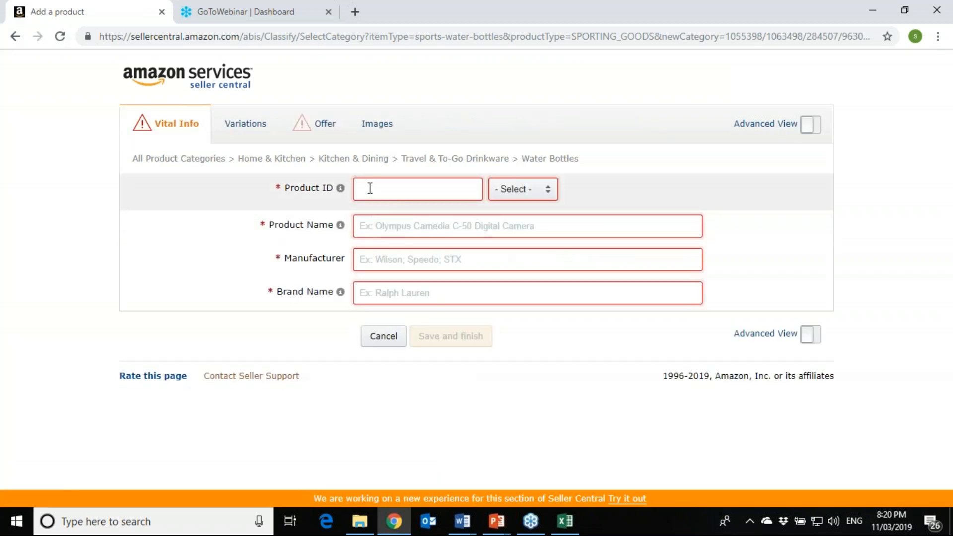
click(369, 188)
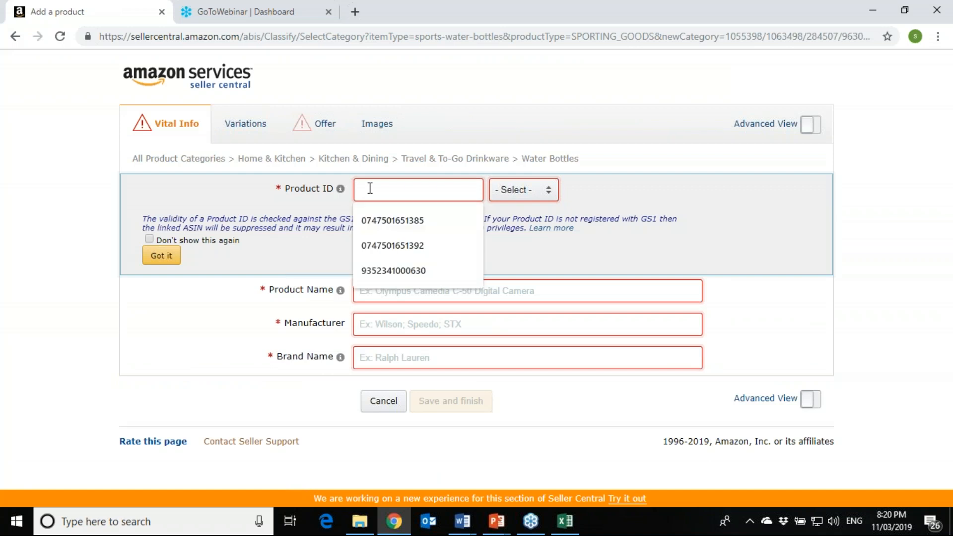
key(ctrl+v)
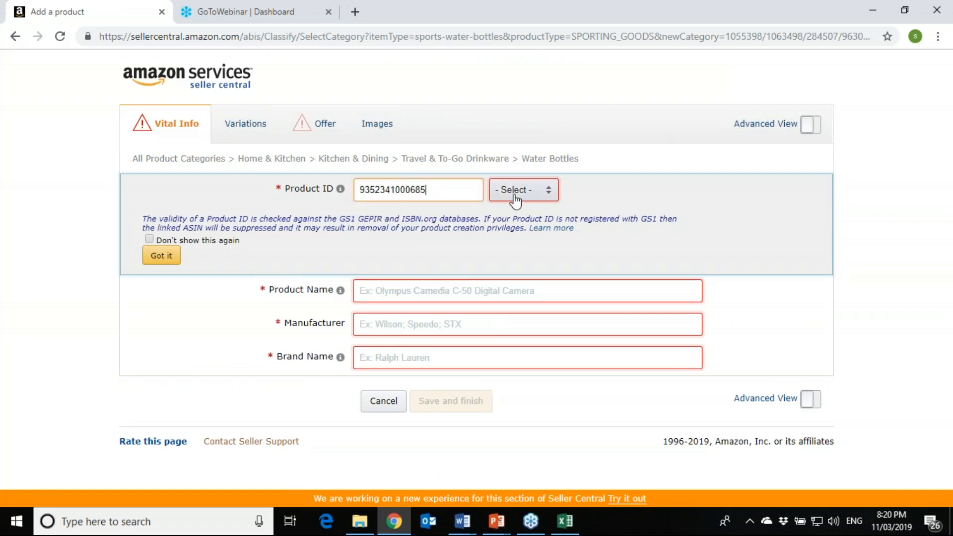
click(549, 198)
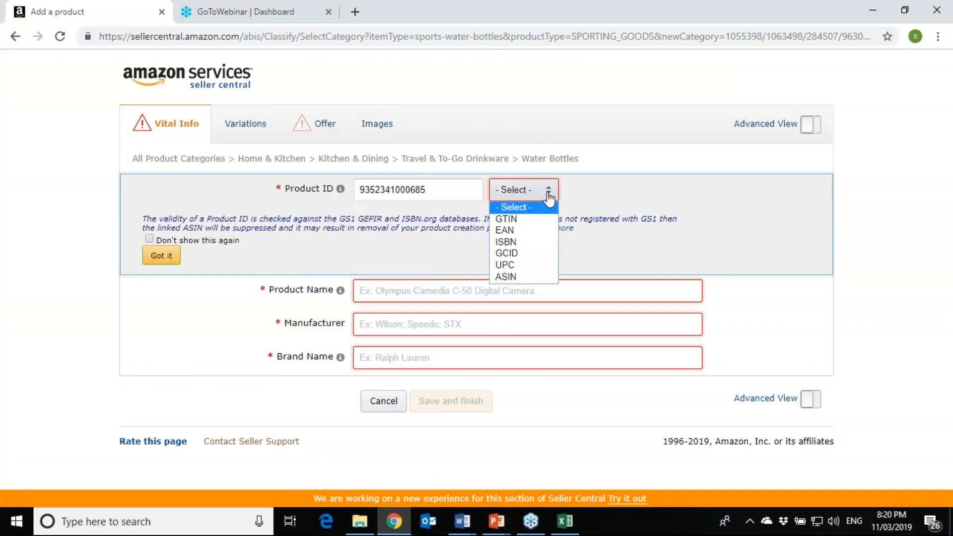
click(511, 231)
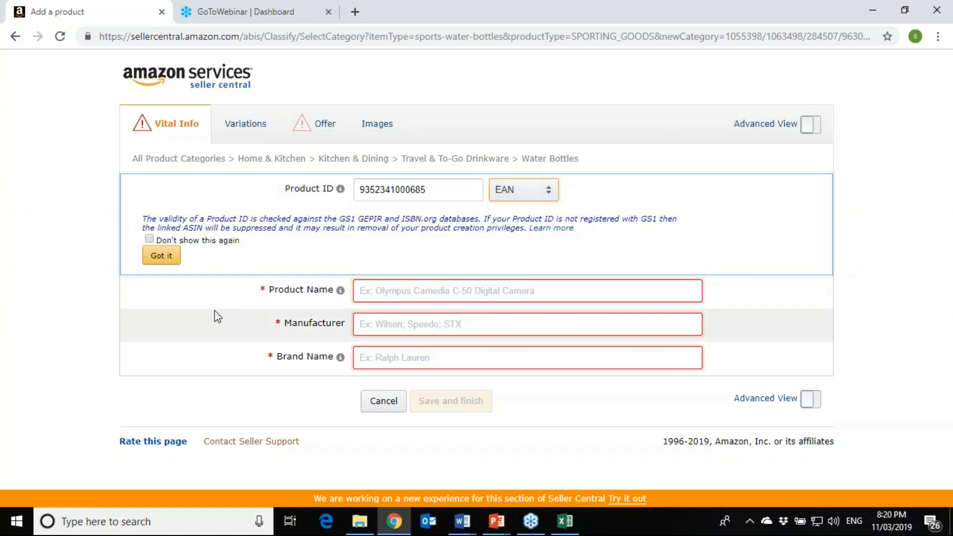
Copy the reusable straws title from the Word document into Product Name
key(alt+Tab)
key(Tab)
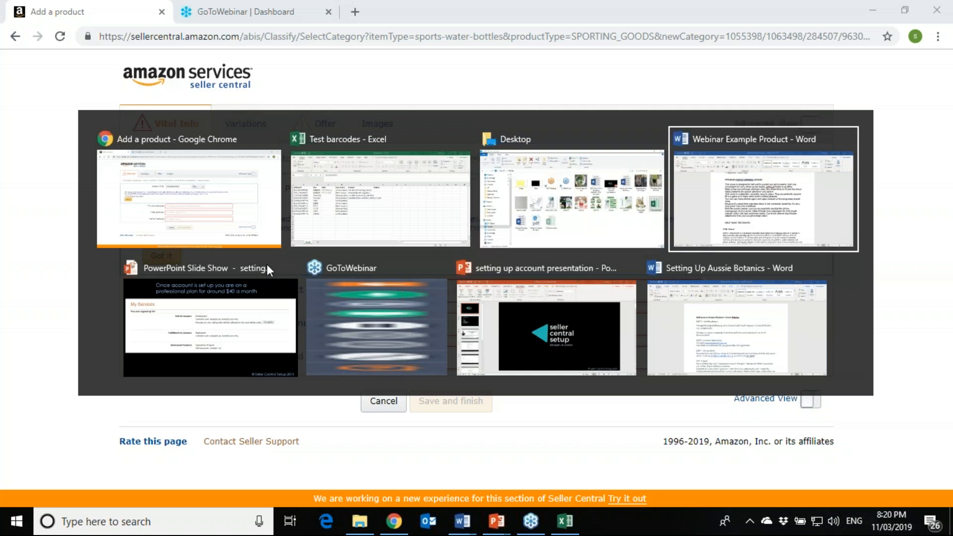
key(Tab)
scroll(489, 270, up, 10)
scroll(474, 326, up, 15)
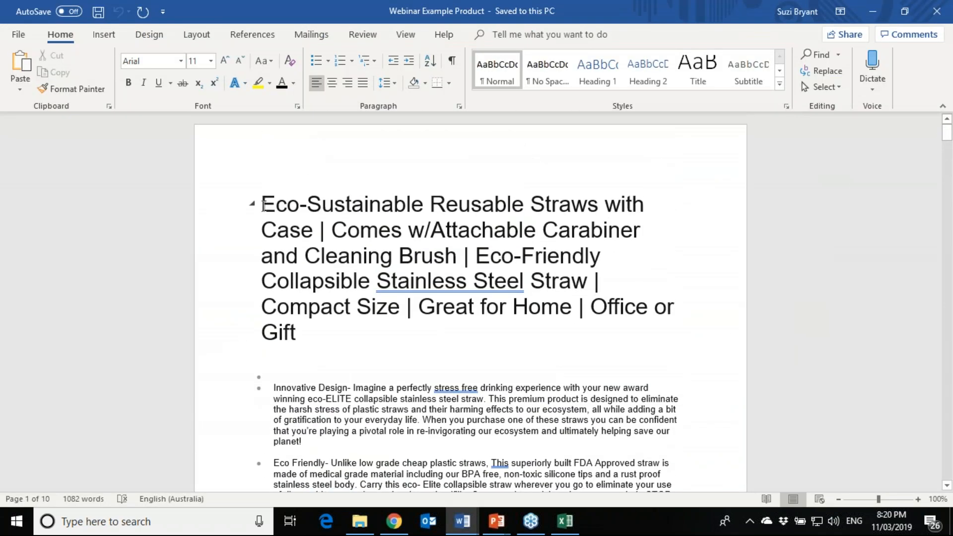
drag(263, 204, 355, 327)
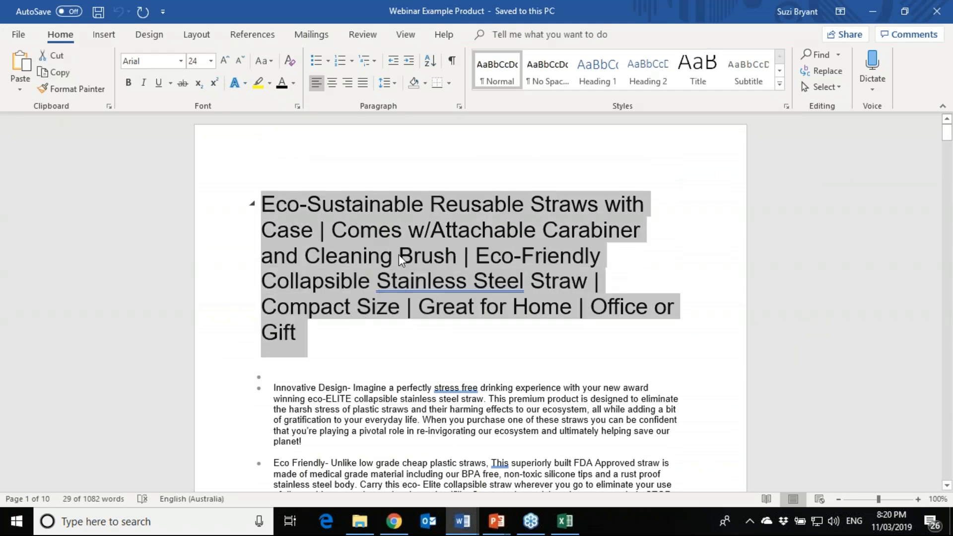
key(alt+Tab)
click(399, 287)
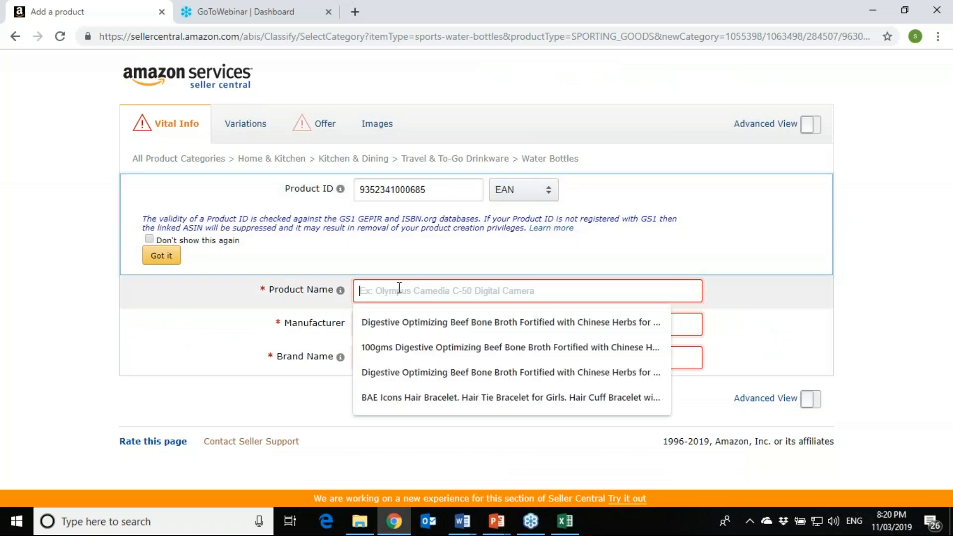
key(ctrl+v)
Enter Blacklight as the Manufacturer and Brand Name
click(383, 324)
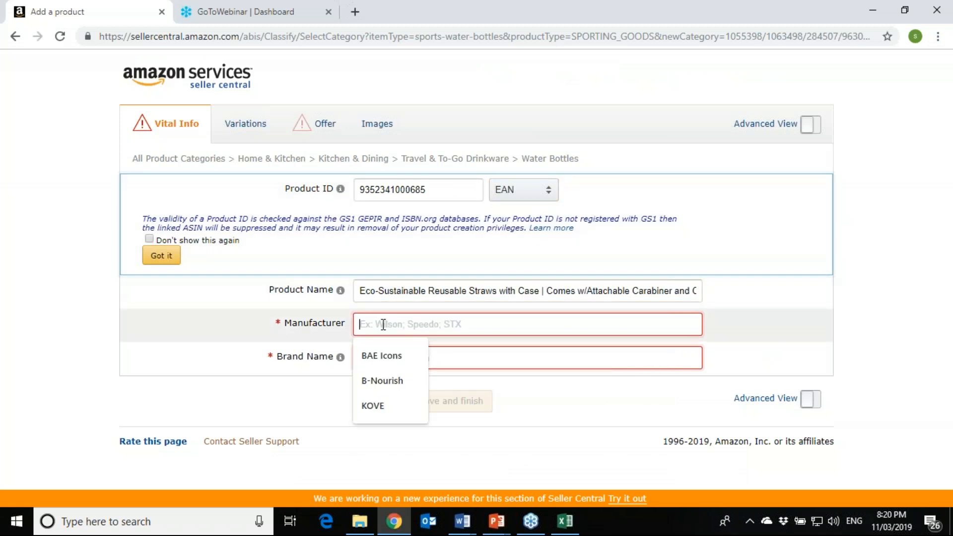
click(240, 316)
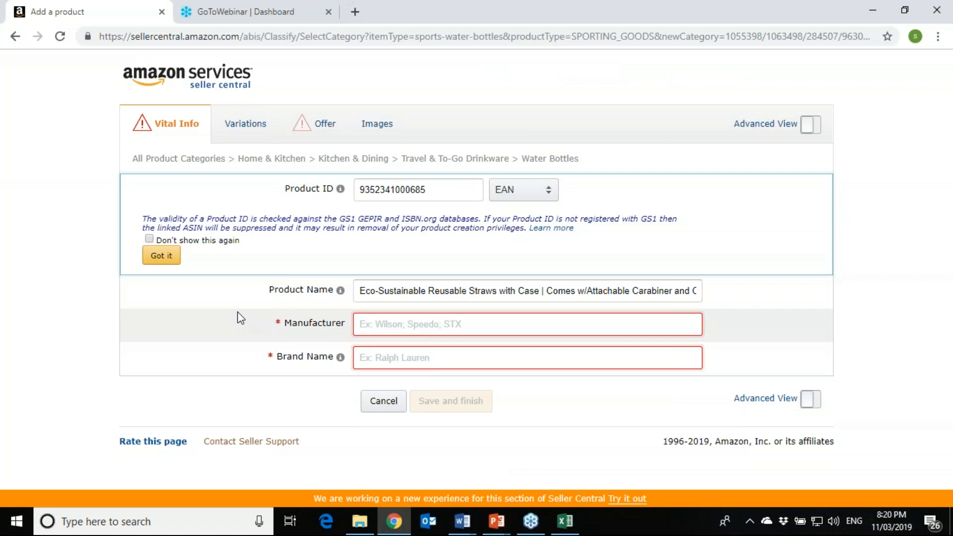
click(372, 329)
text(Black)
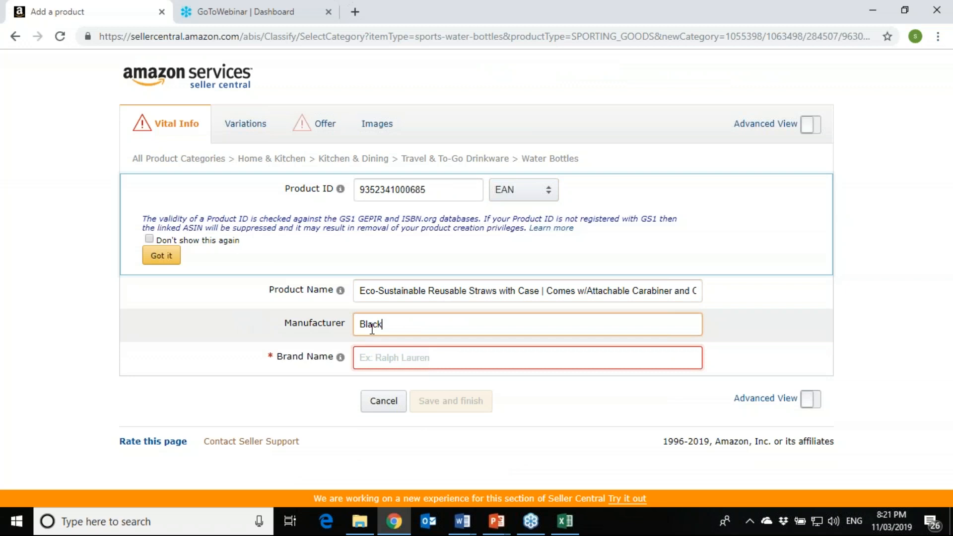
text(light)
click(371, 356)
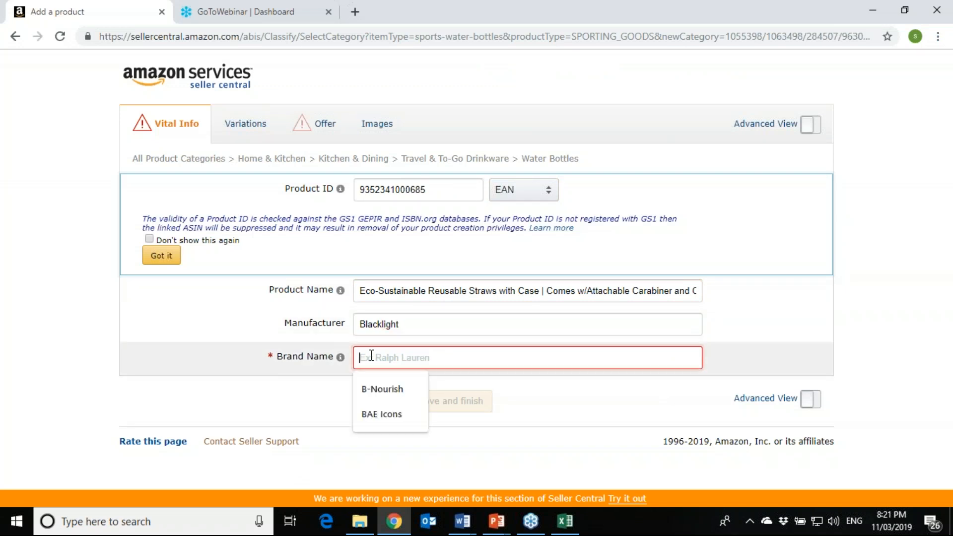
text(Blacklight)
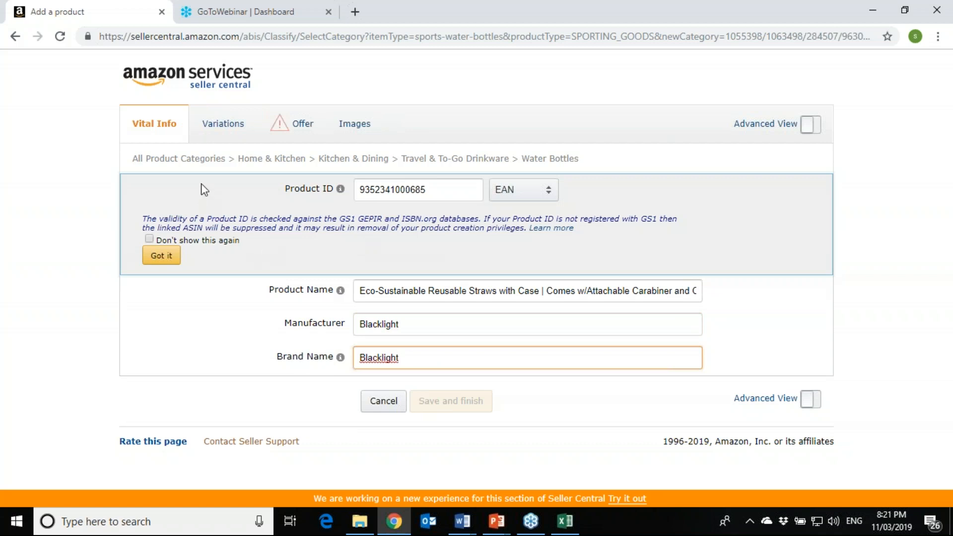
click(361, 431)
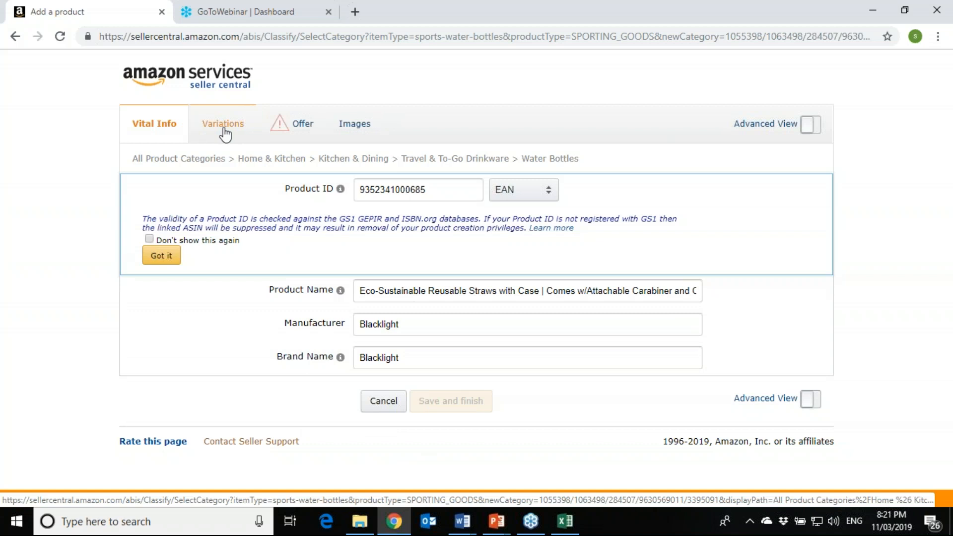
On the Variations tab, choose ColorName as the Variation Theme
click(225, 133)
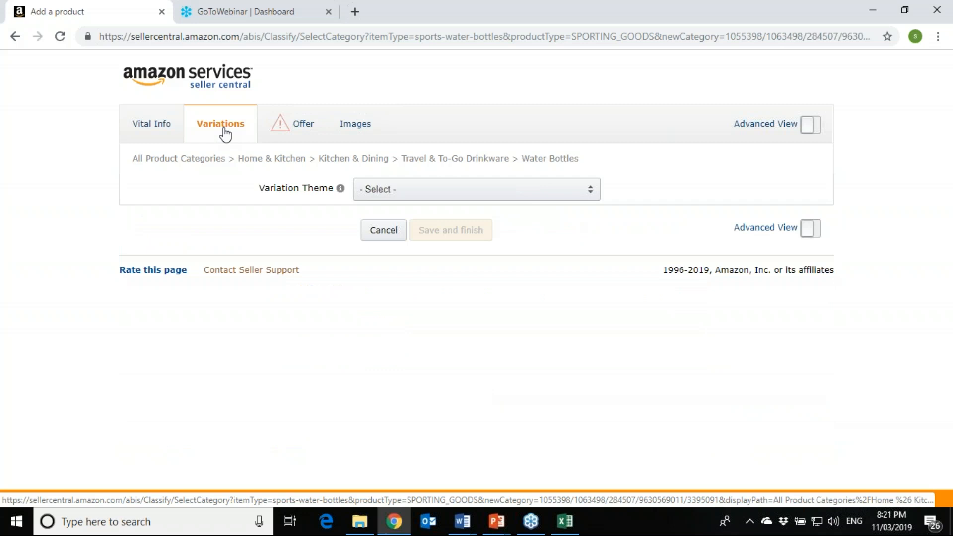
click(591, 190)
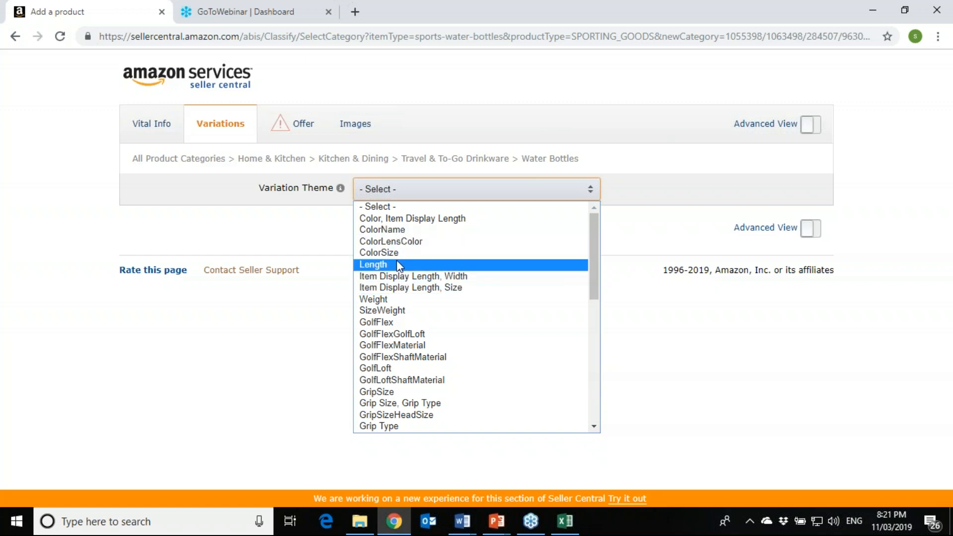
click(395, 233)
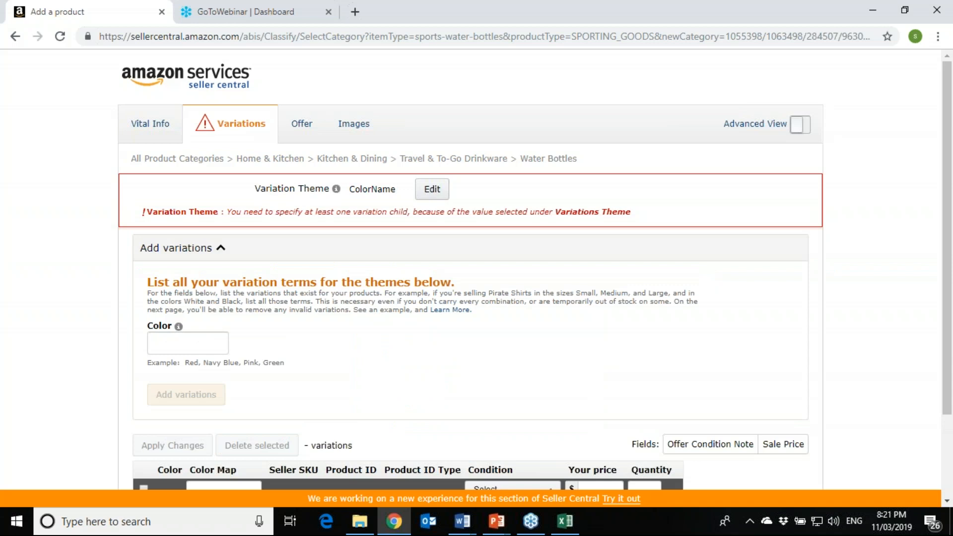
Enter colour terms Black and Stainless steel and generate the two variation rows
click(192, 344)
scroll(454, 375, down, 2)
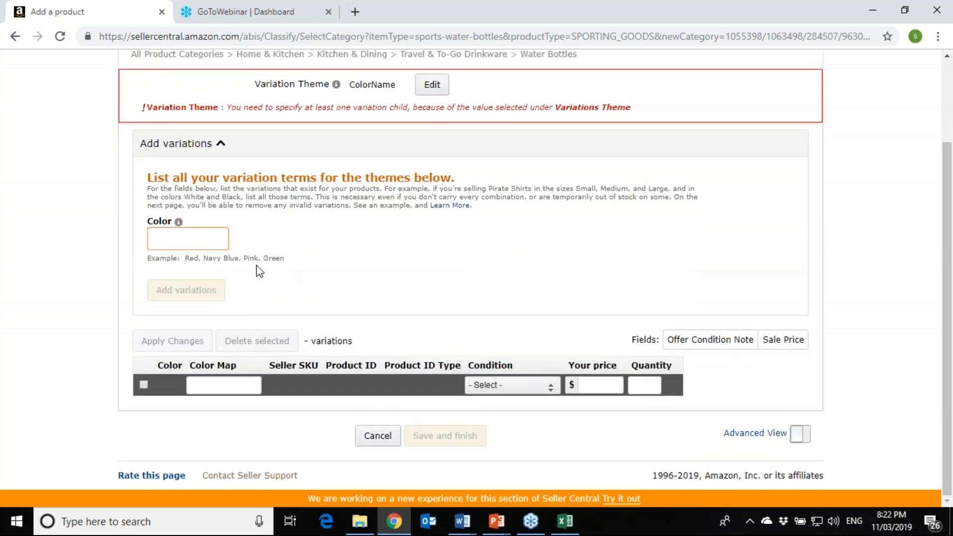
text(Black)
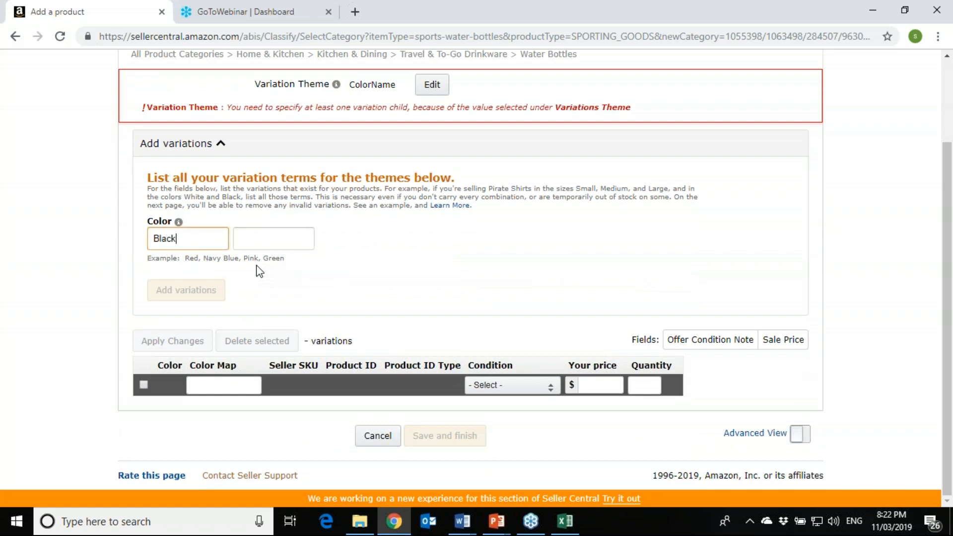
click(250, 242)
text(Stain)
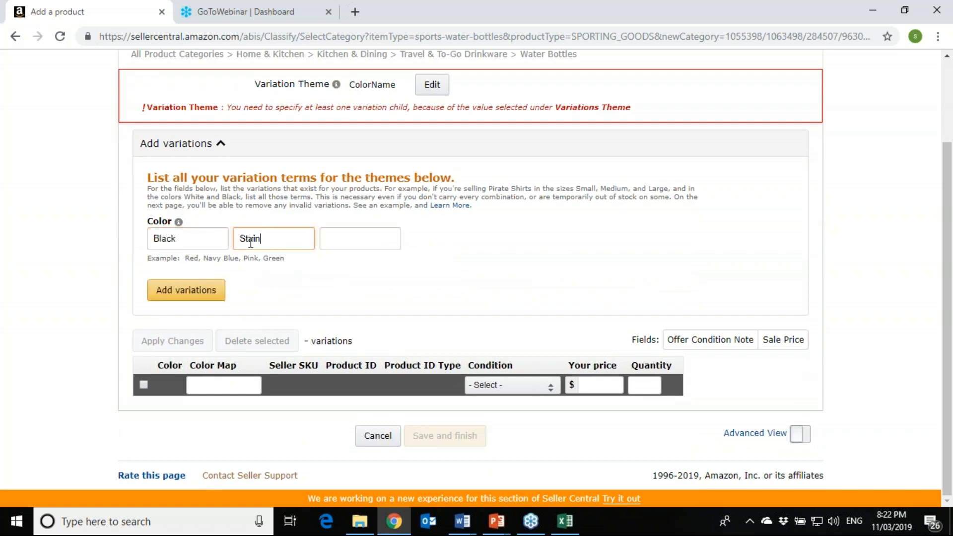
text(less steel)
click(202, 293)
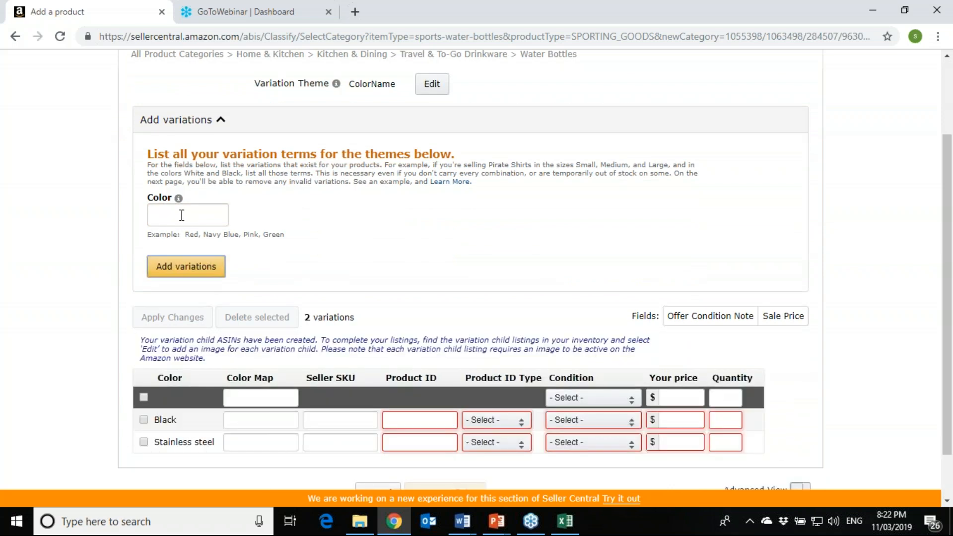
scroll(313, 275, down, 1)
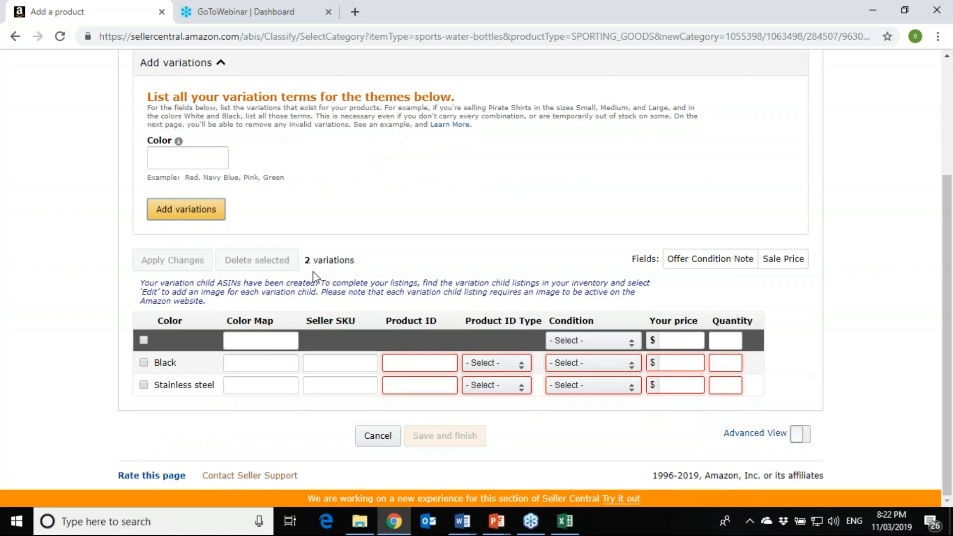
click(398, 366)
text(Eco-Sustainable)
drag(451, 362, 371, 362)
key(BackSpace)
key(alt+Tab)
key(alt+Tab)
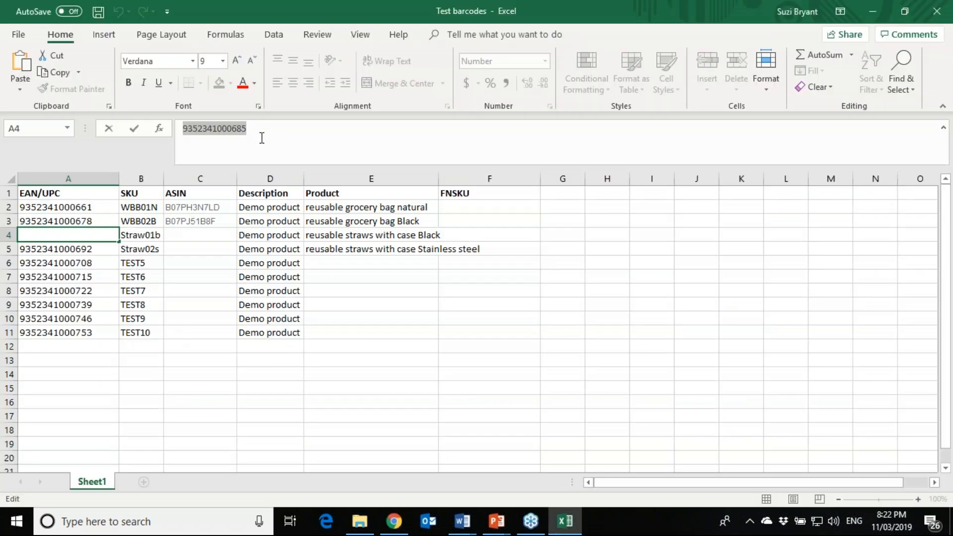
key(ctrl+c)
key(alt+Tab)
key(ctrl+v)
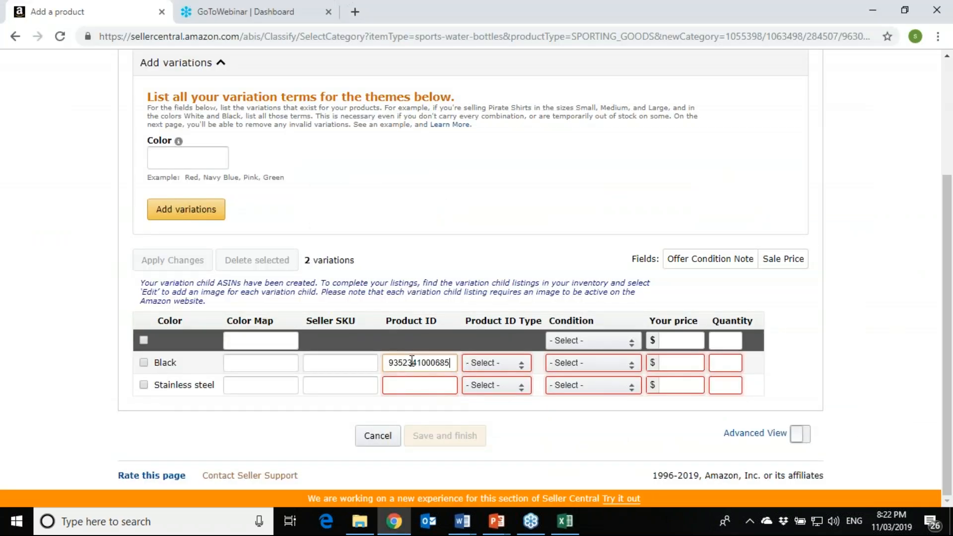
key(alt+Tab)
click(81, 248)
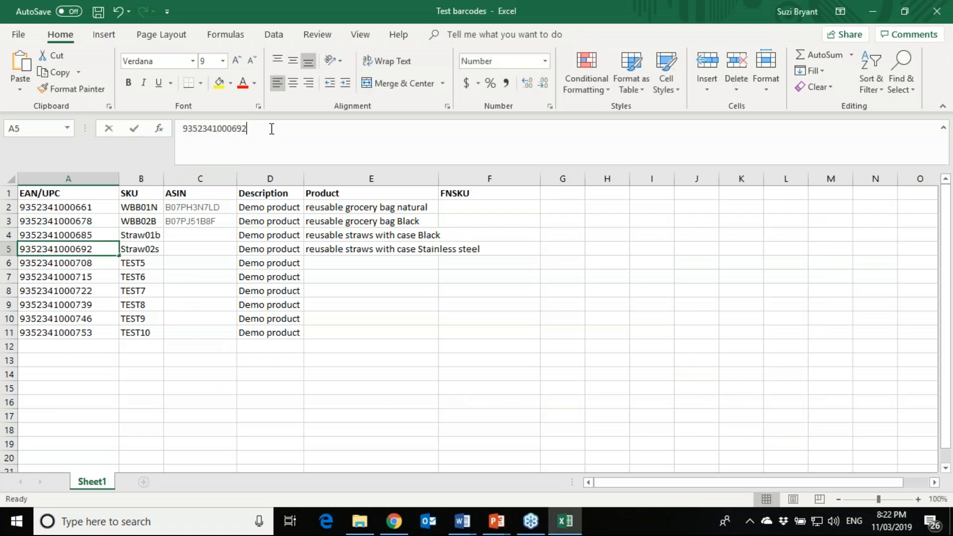
drag(271, 129, 192, 129)
key(ctrl+c)
key(alt+Tab)
click(387, 385)
key(ctrl+v)
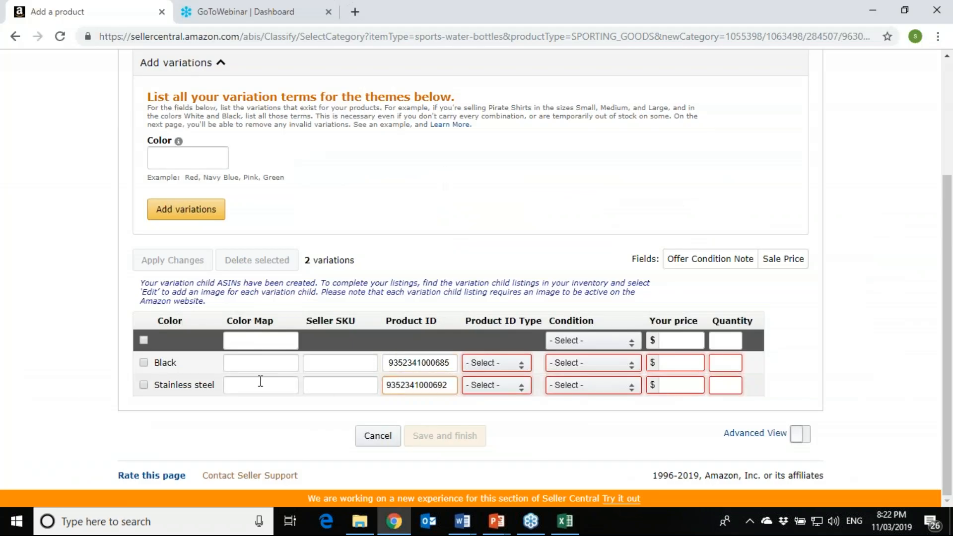
Set the colour maps to black for Black and silver for Stainless steel
click(246, 366)
text(Black)
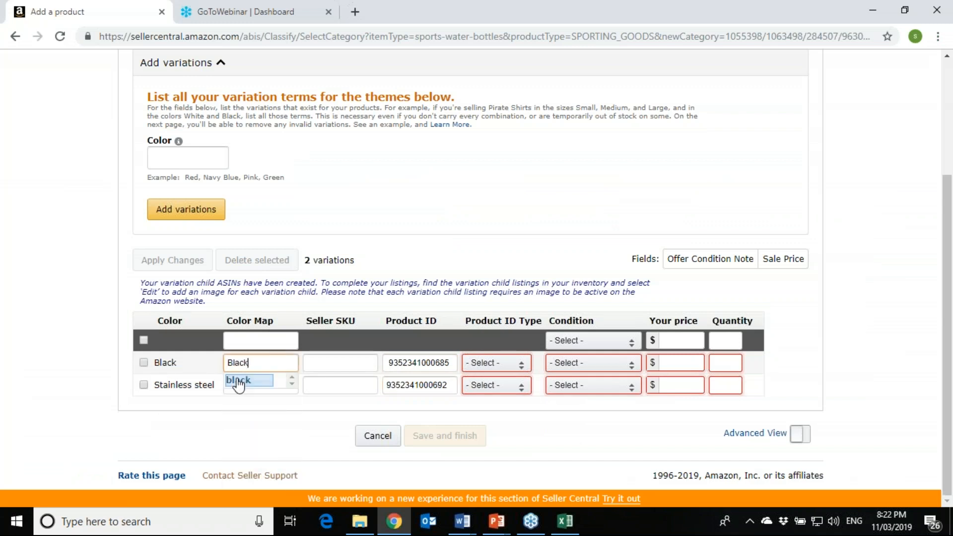
click(239, 381)
click(239, 385)
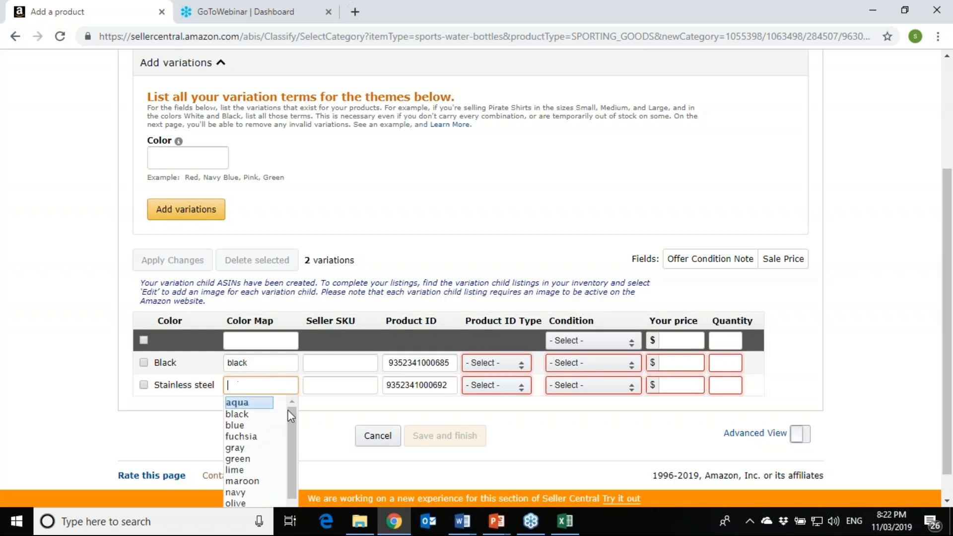
scroll(255, 443, down, 2)
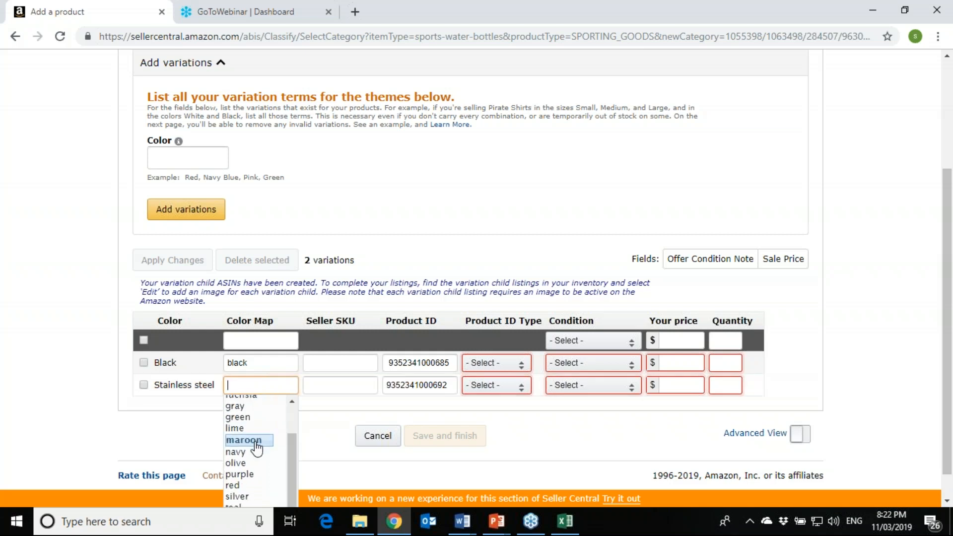
click(248, 495)
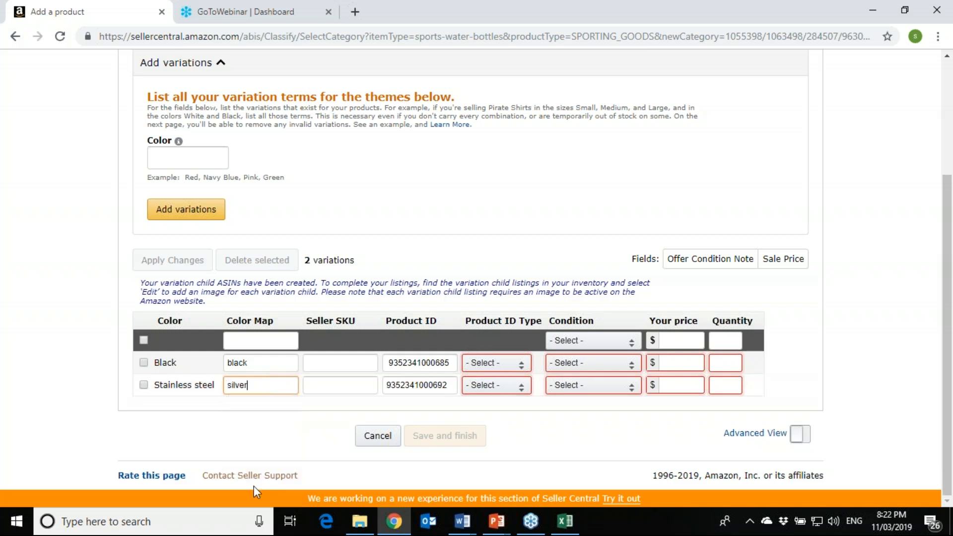
click(336, 358)
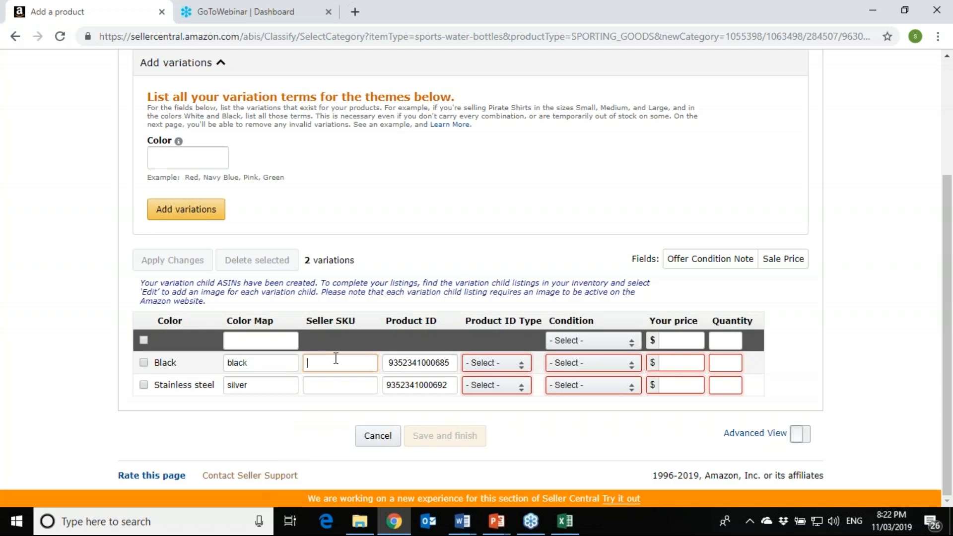
Copy Straw01b from cell B4 into the Black variation's Seller SKU
key(alt+Tab)
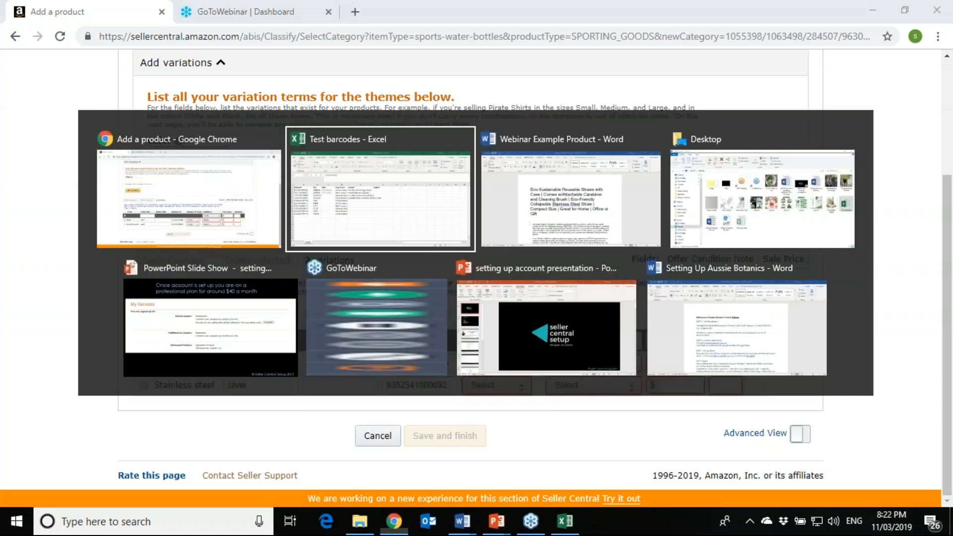
click(138, 238)
key(ctrl+c)
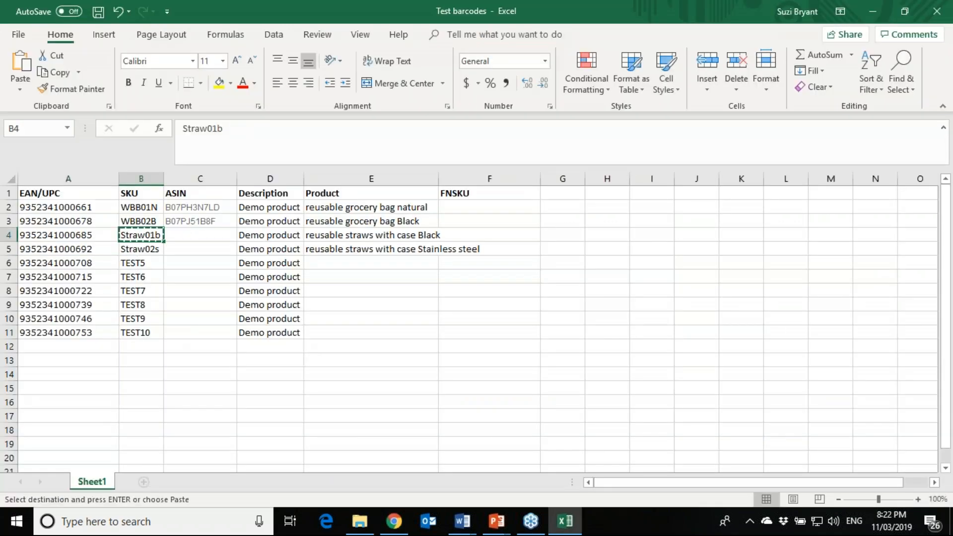
key(alt+Tab)
click(341, 358)
key(ctrl+v)
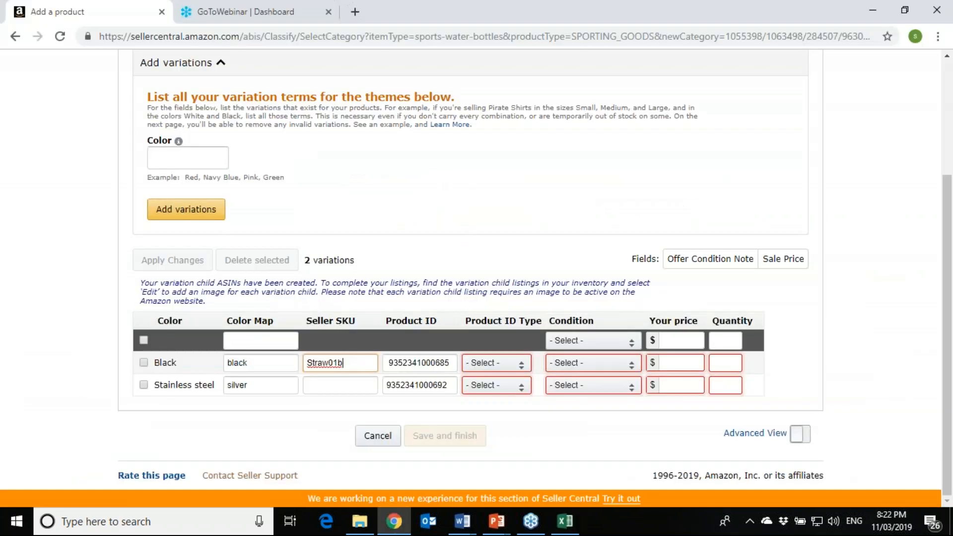
Copy Straw02s from cell B5 into the Stainless steel variation's Seller SKU
key(alt+Tab)
click(144, 249)
key(ctrl+c)
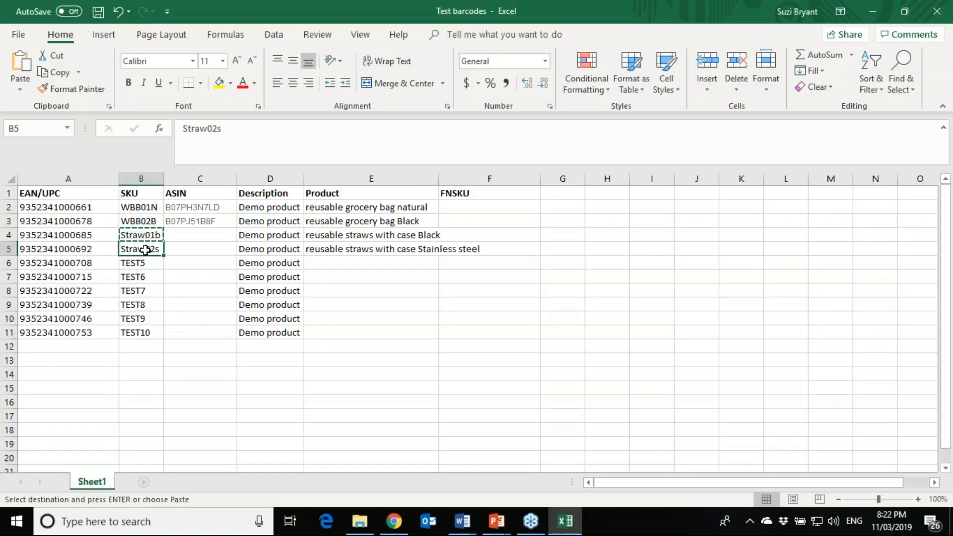
key(alt+Tab)
click(329, 379)
key(ctrl+v)
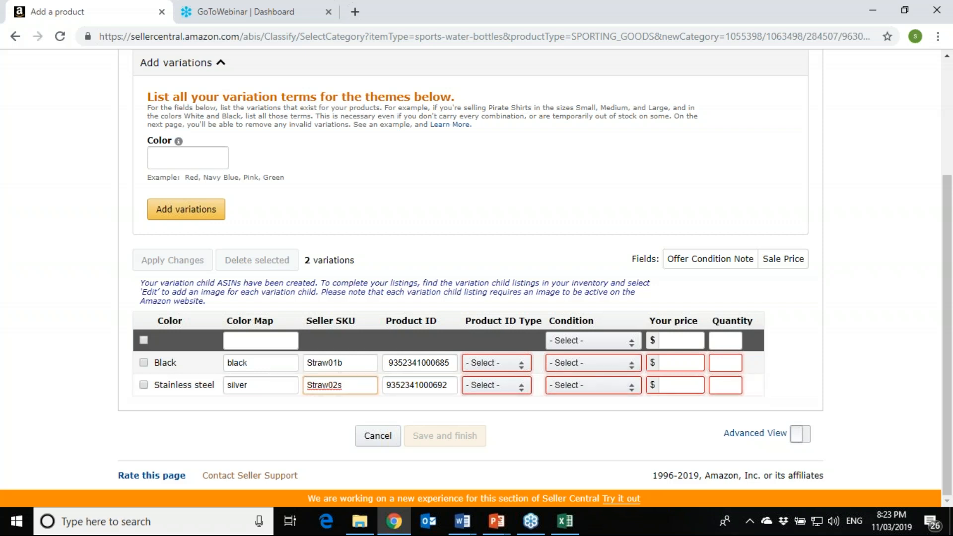
key(alt+Tab)
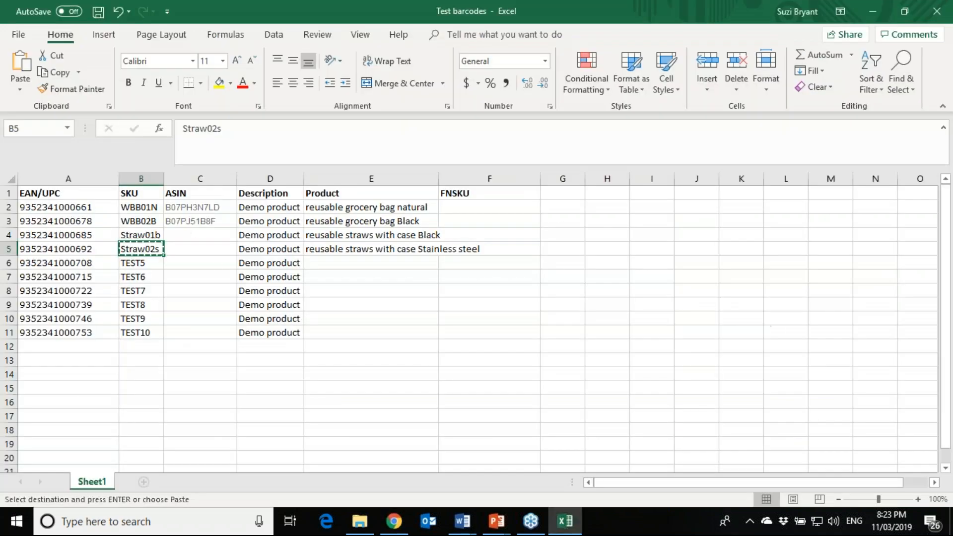
key(alt+Tab)
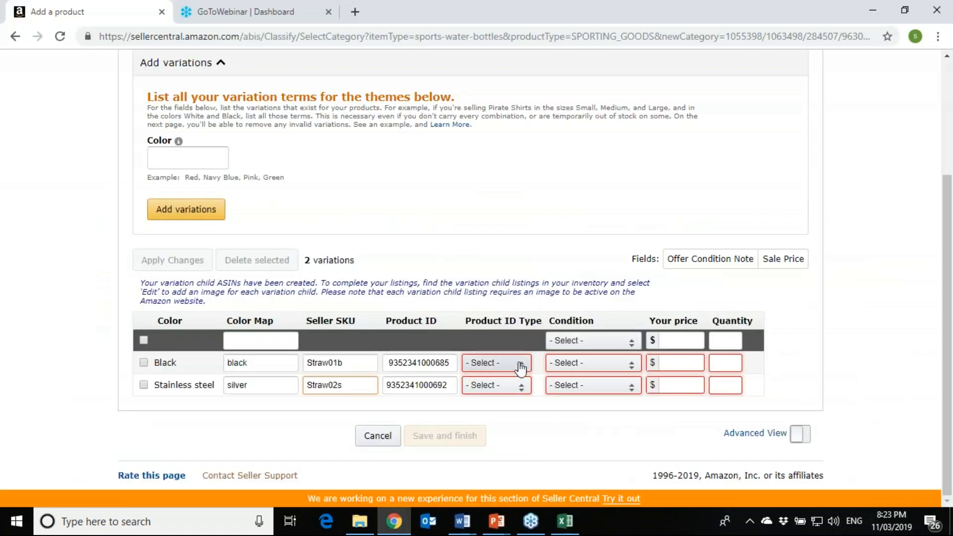
Set Product ID Type to EAN and Condition to New for both variations
click(491, 363)
click(474, 400)
click(519, 387)
click(477, 419)
click(610, 367)
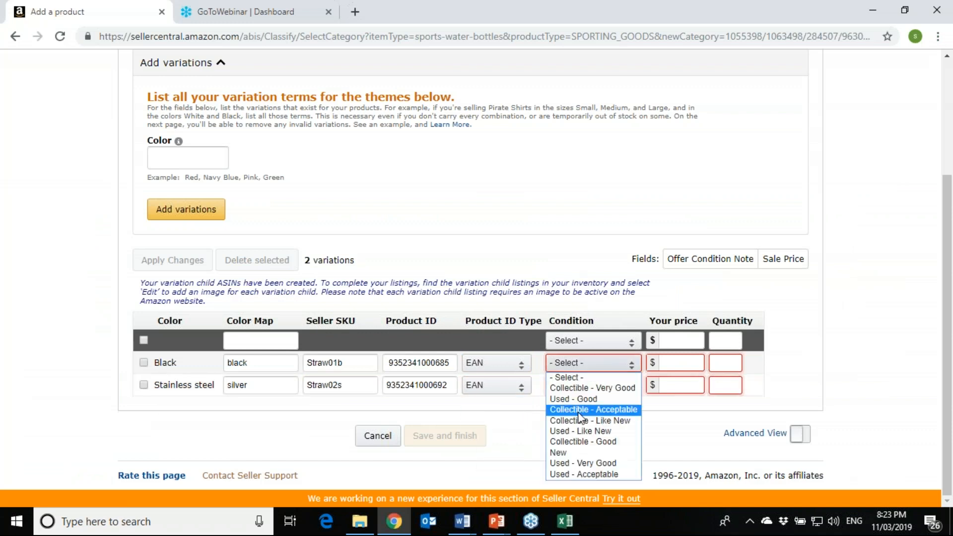
click(572, 441)
click(574, 388)
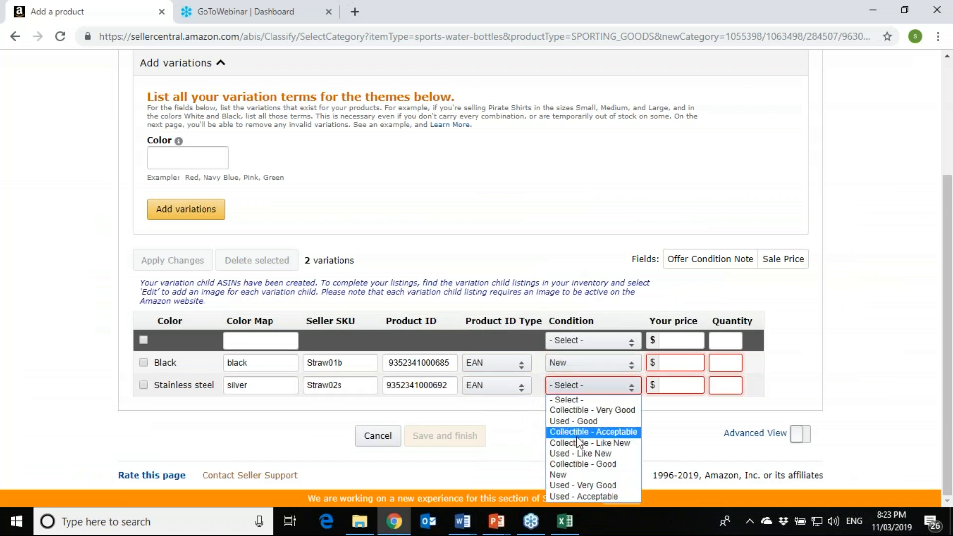
click(573, 476)
Give both variations a price of 19.99 and quantity 0
click(680, 358)
text(19.99)
click(664, 386)
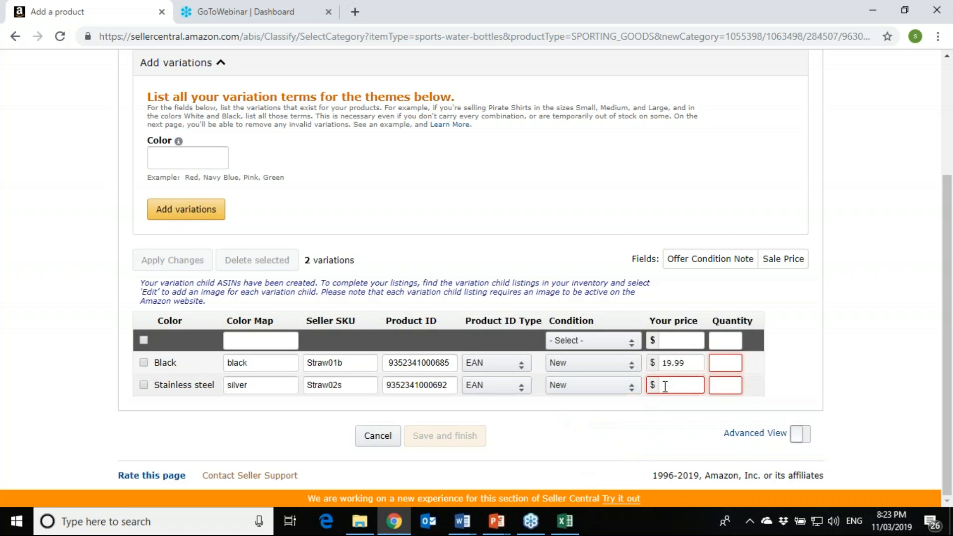
text(19.99)
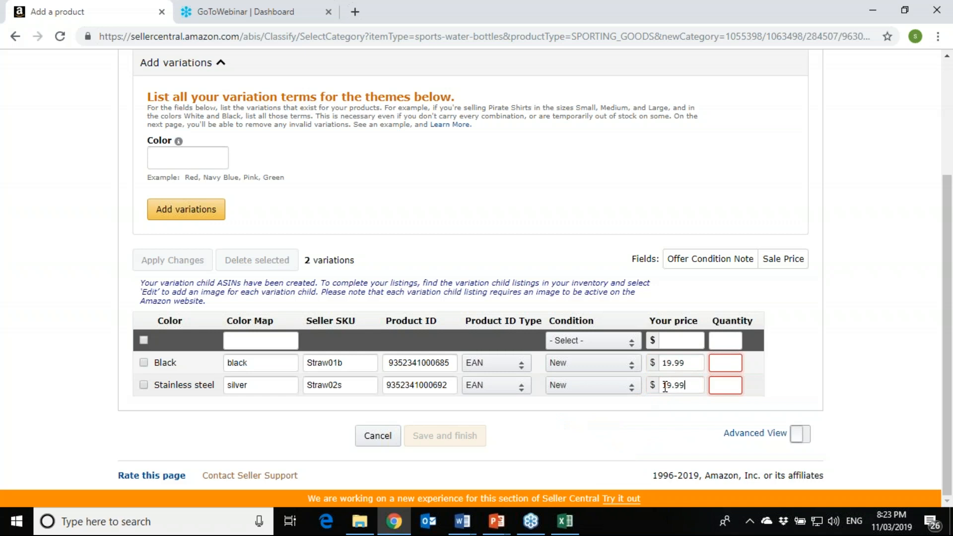
click(718, 364)
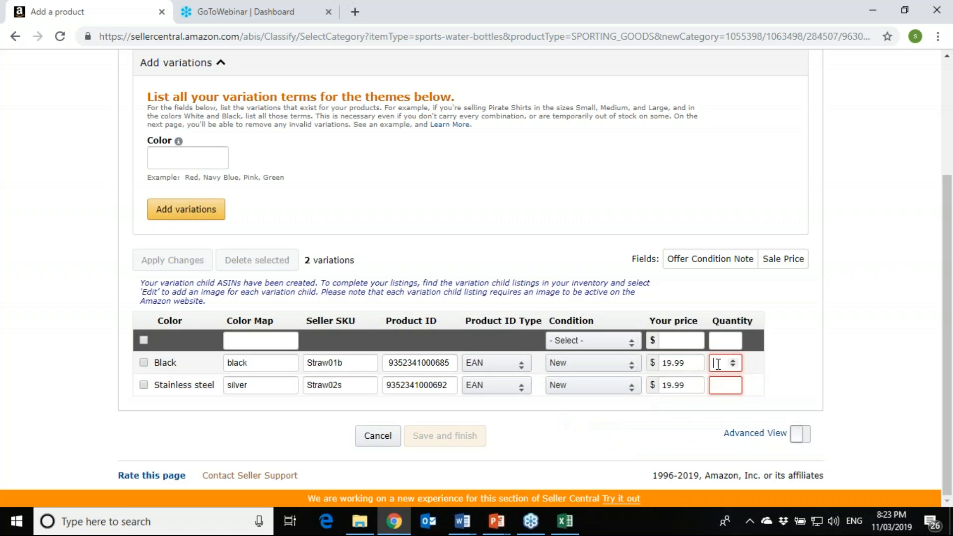
text(0)
click(718, 385)
text(0)
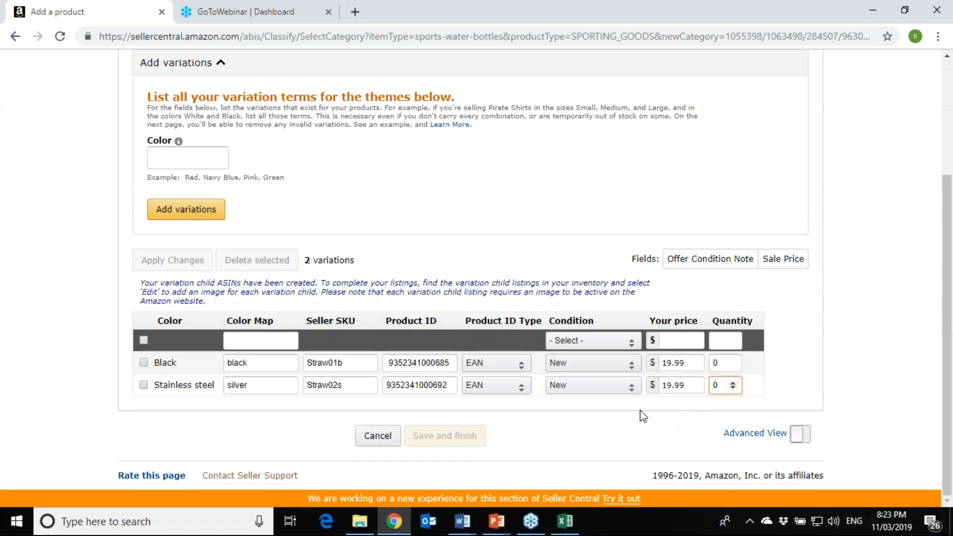
scroll(570, 430, up, 4)
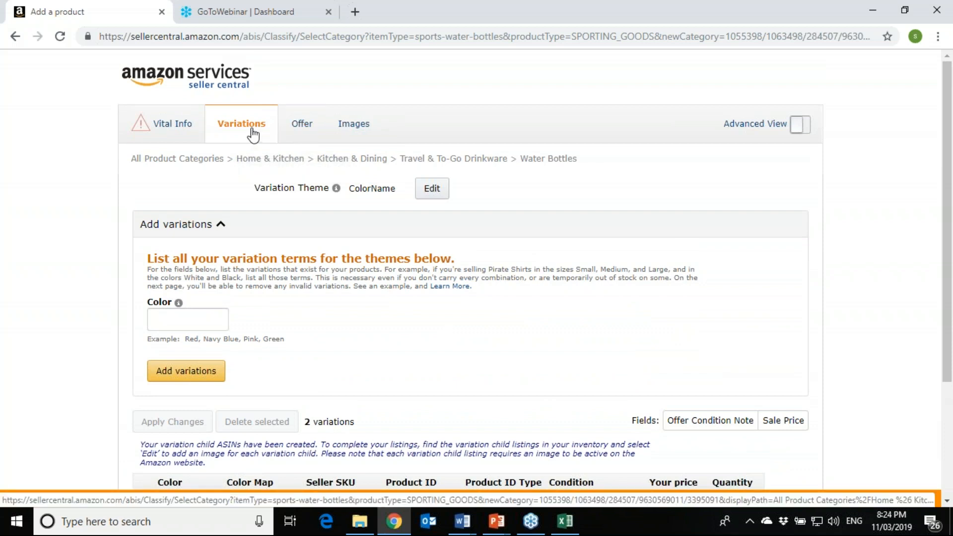
In Vital Info, delete the '| Compact Size' tail so the title ends at 'Stainless Steel Straw'
click(173, 130)
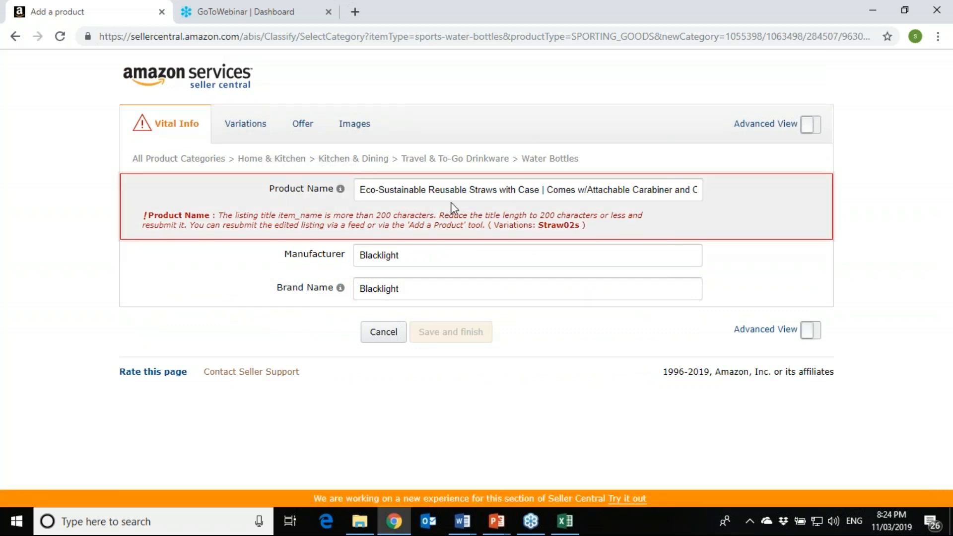
click(659, 190)
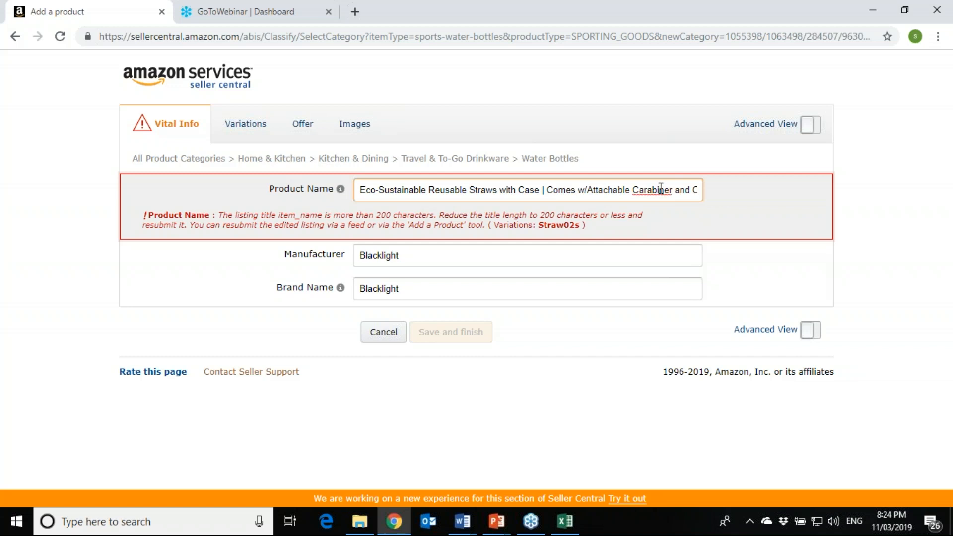
key(Right)
key(Right)
key(Right)
key(Right)
key(Right)
key(Right)
key(Right)
key(Right)
key(Right)
key(Right)
key(Right)
key(Right)
key(Right)
key(Right)
key(Right)
key(Right)
key(Right)
key(Right)
key(Right)
key(Right)
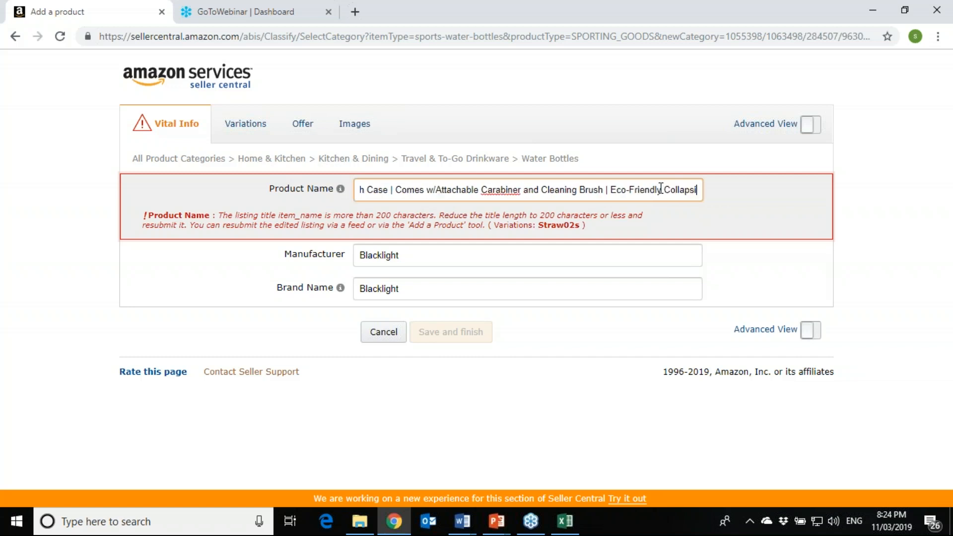
key(Right)
key(Right)
key(Right)
key(Right)
key(Right)
key(Right)
key(Right)
key(Right)
key(Right)
key(Right)
key(Right)
key(Right)
key(Right)
key(Right)
key(Right)
key(Right)
key(Right)
key(Right)
key(Right)
key(Right)
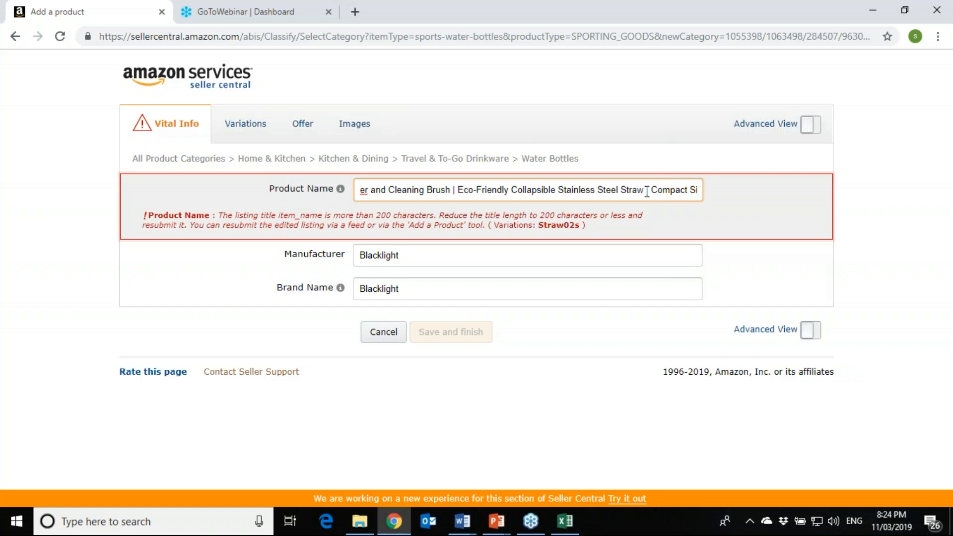
drag(646, 192, 761, 189)
key(BackSpace)
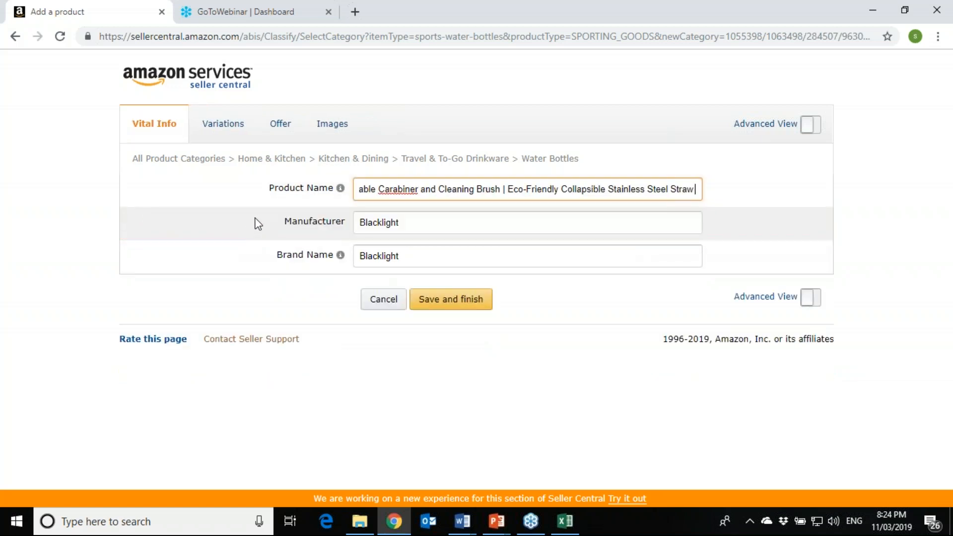
Upload the straws hero shot from the Desktop as the main product image
click(338, 125)
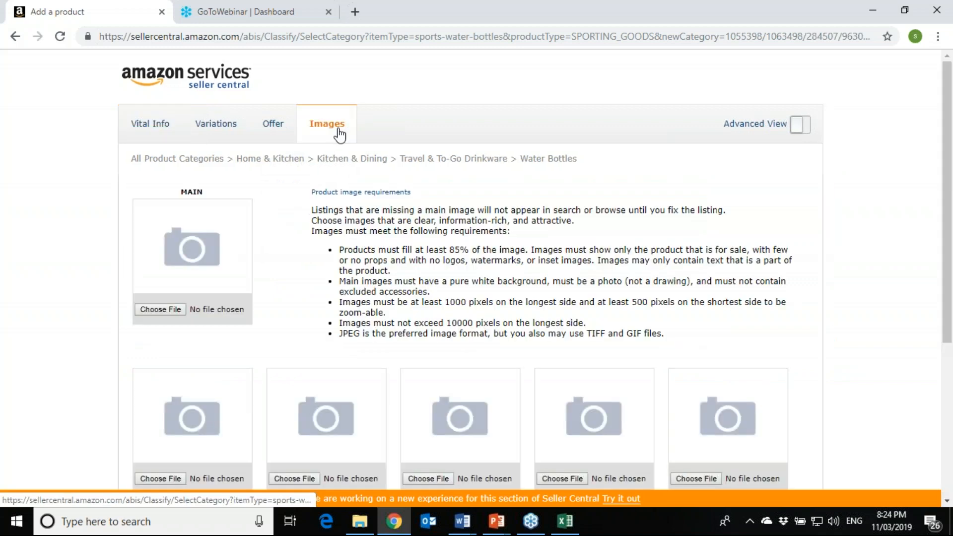
click(165, 309)
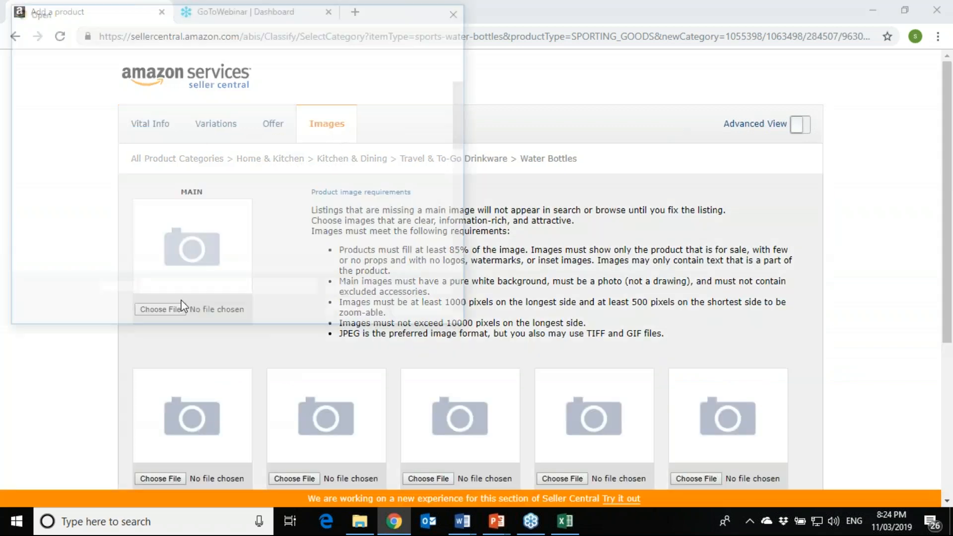
scroll(292, 129, down, 5)
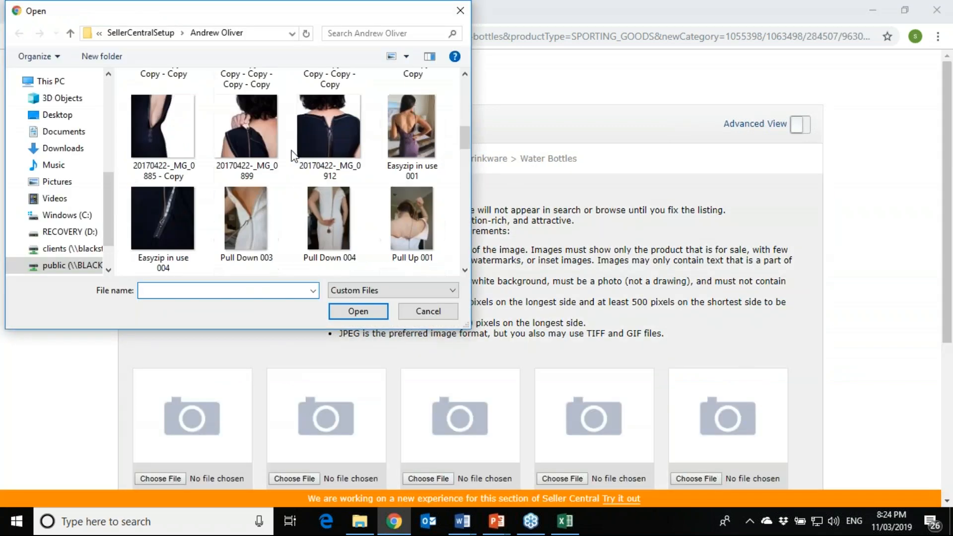
click(171, 33)
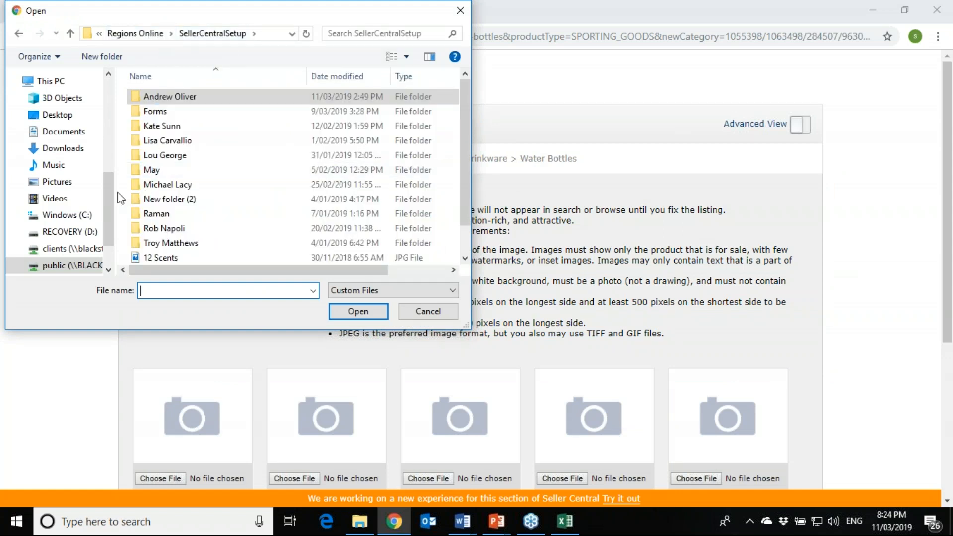
click(55, 187)
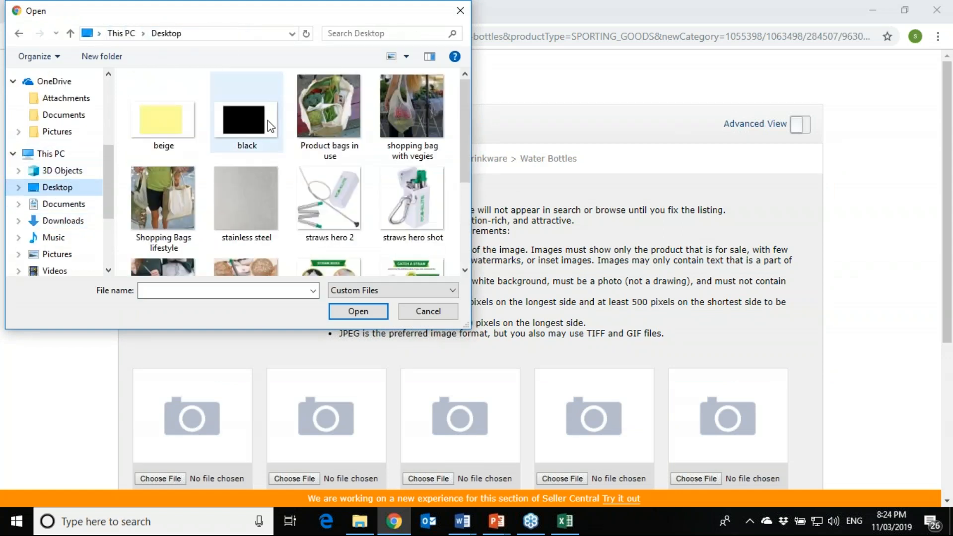
scroll(297, 149, down, 3)
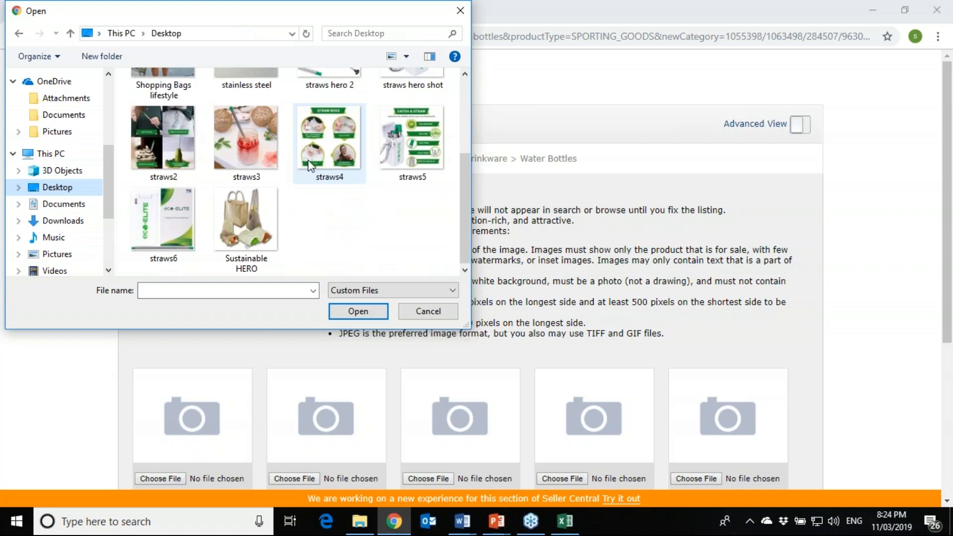
scroll(301, 151, up, 1)
click(410, 116)
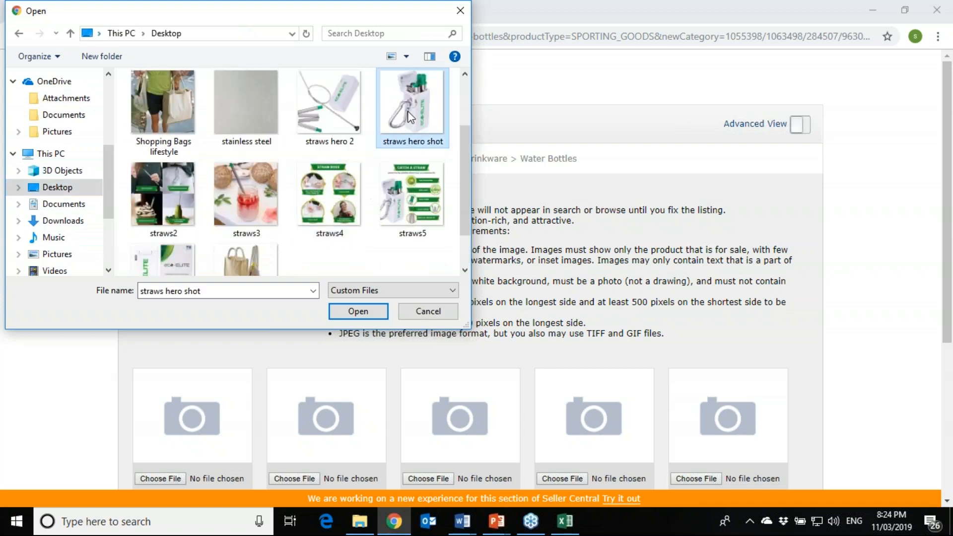
click(357, 311)
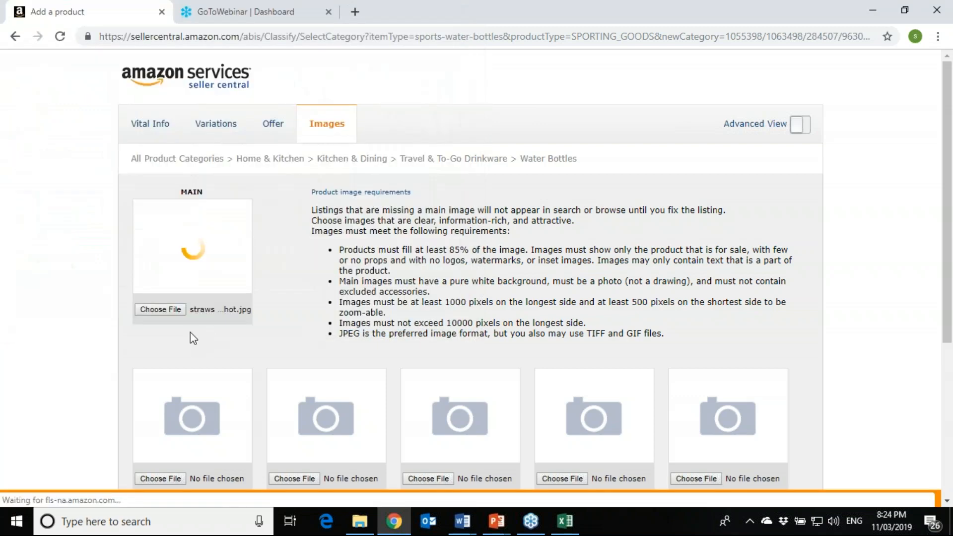
Upload straws hero 2 and straws2 as the first two extra images
scroll(209, 331, down, 3)
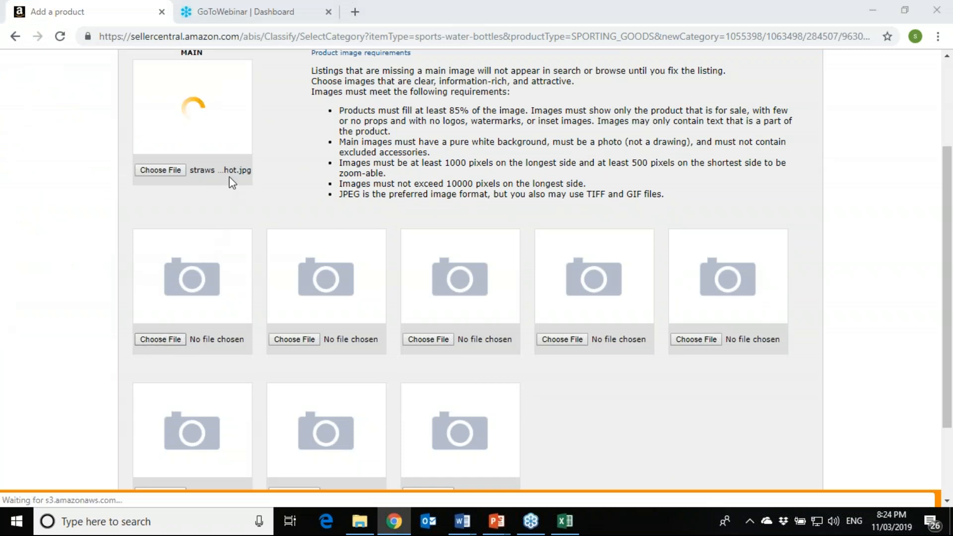
click(231, 171)
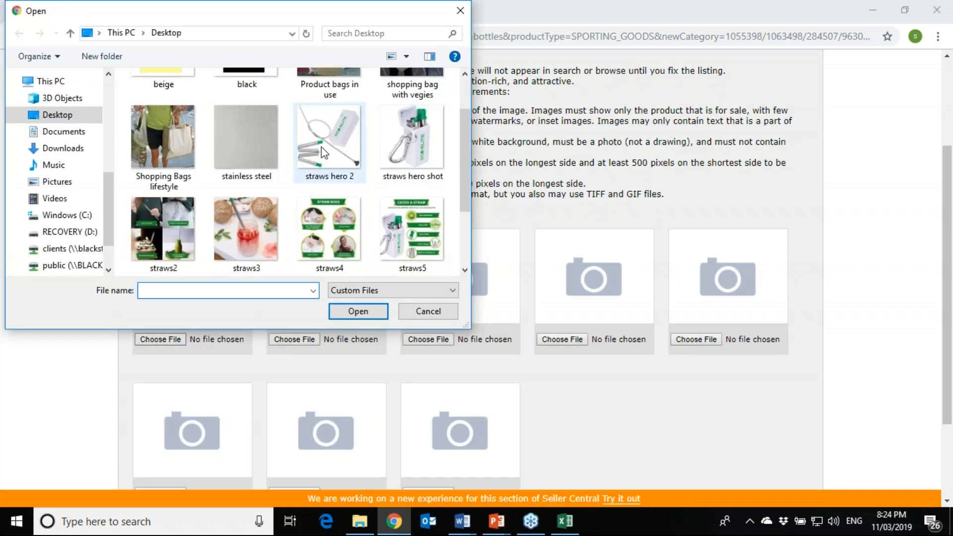
click(320, 147)
click(357, 311)
click(294, 342)
scroll(215, 208, down, 3)
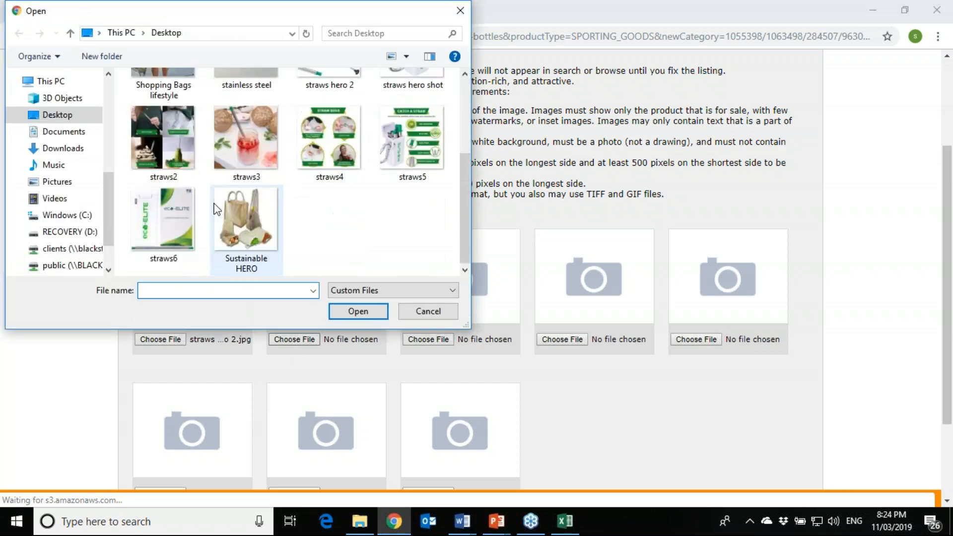
click(153, 129)
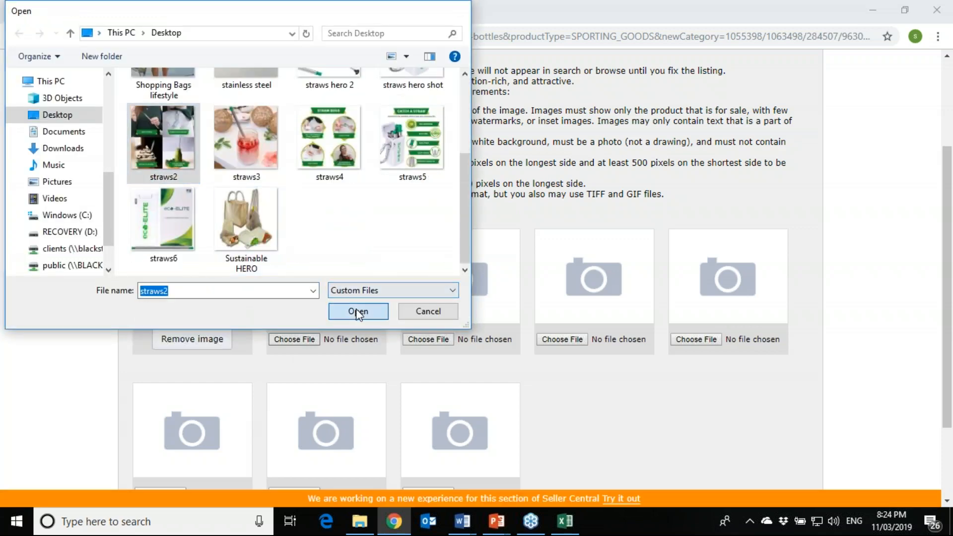
click(357, 311)
Upload straws3 and straws4 as the third and fourth extra images
click(429, 342)
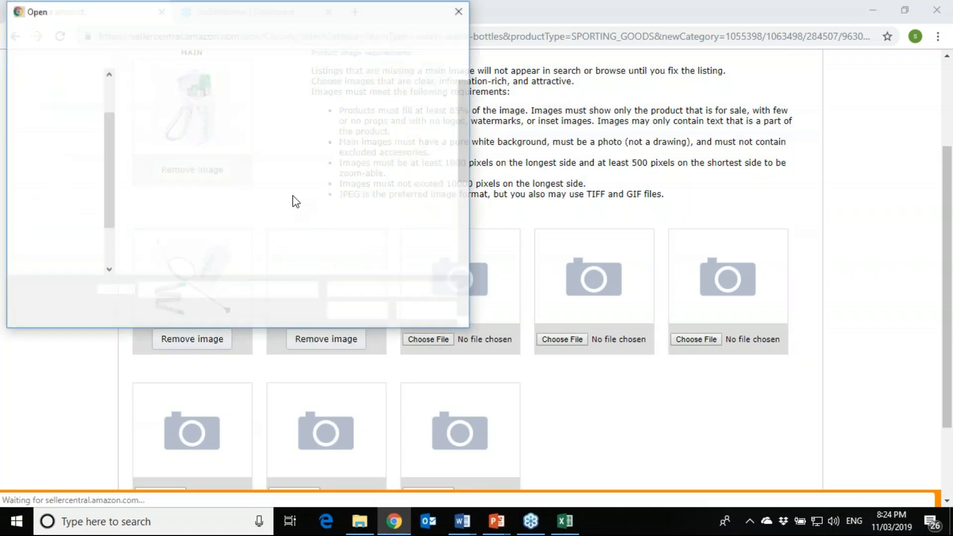
scroll(233, 228, down, 1)
click(248, 236)
click(357, 311)
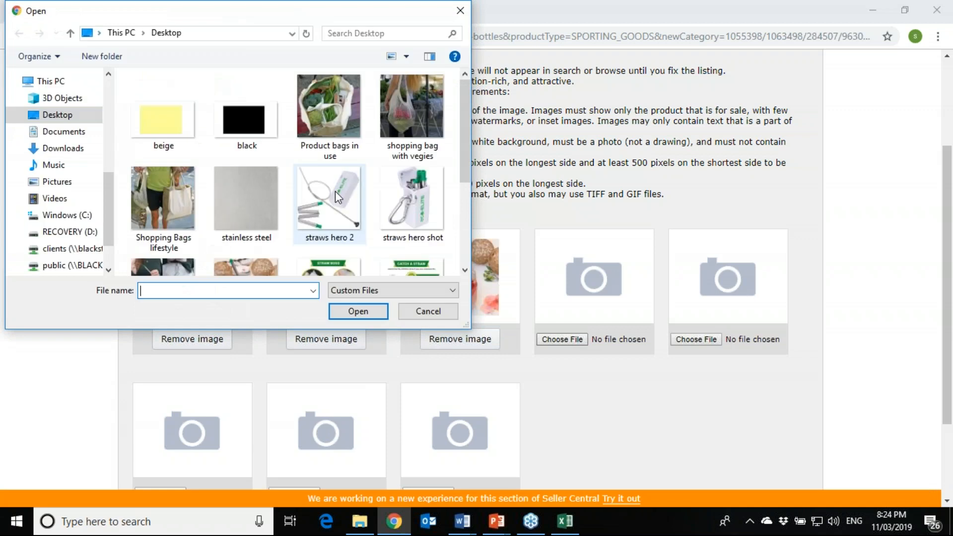
scroll(335, 191, down, 3)
click(330, 176)
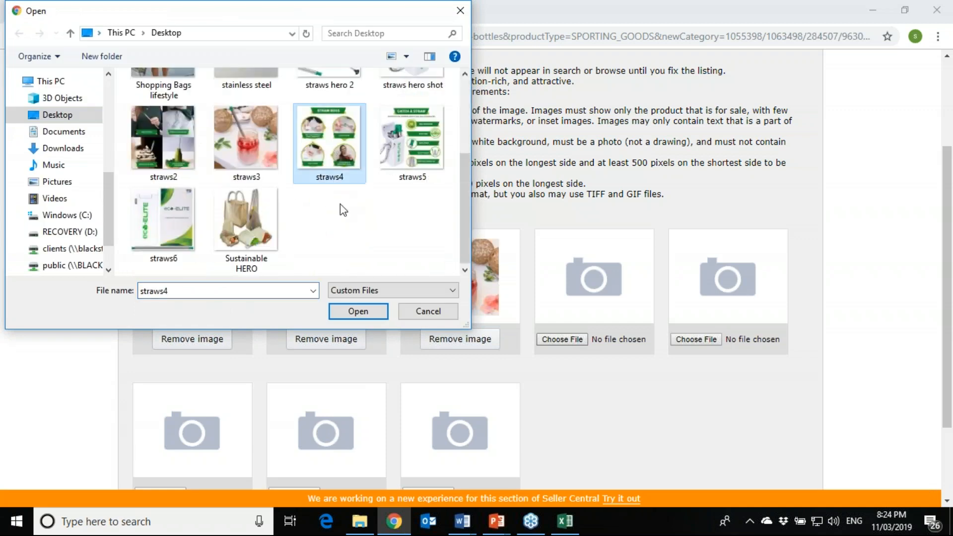
click(357, 313)
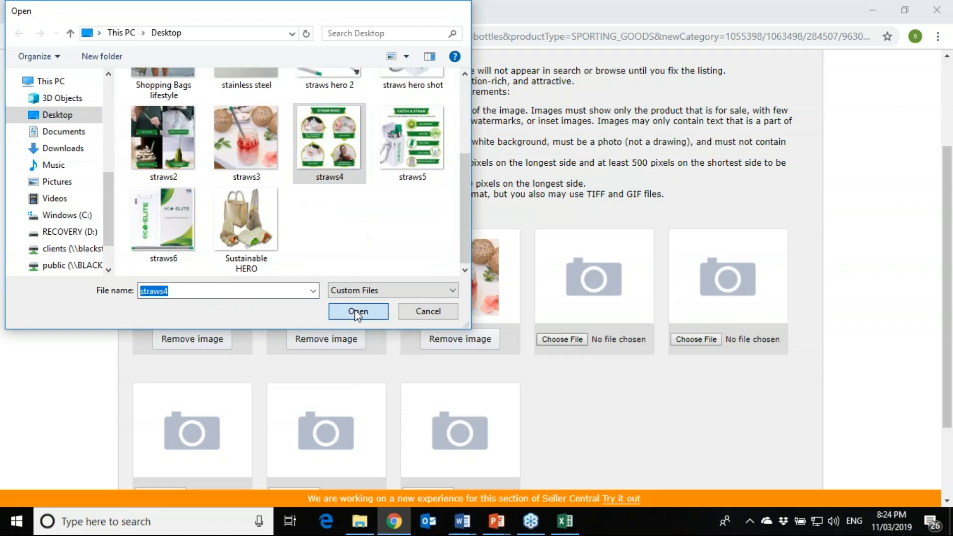
Upload straws5 and straws6 into the remaining empty image slots
click(695, 339)
scroll(352, 199, down, 5)
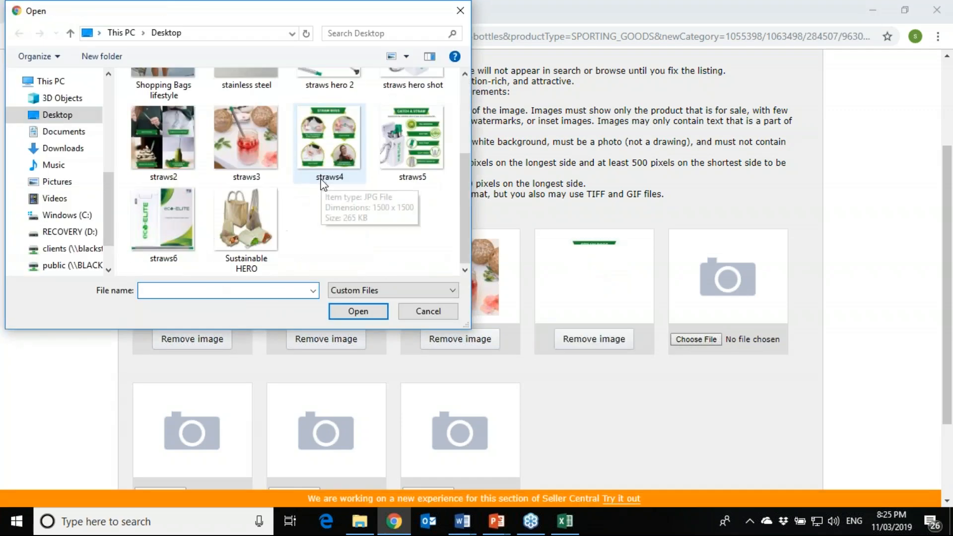
click(414, 149)
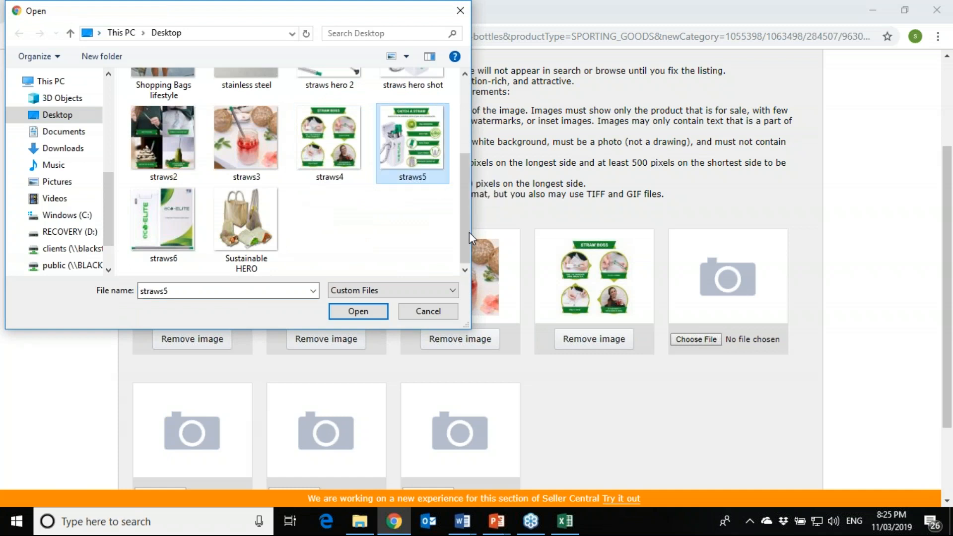
click(358, 311)
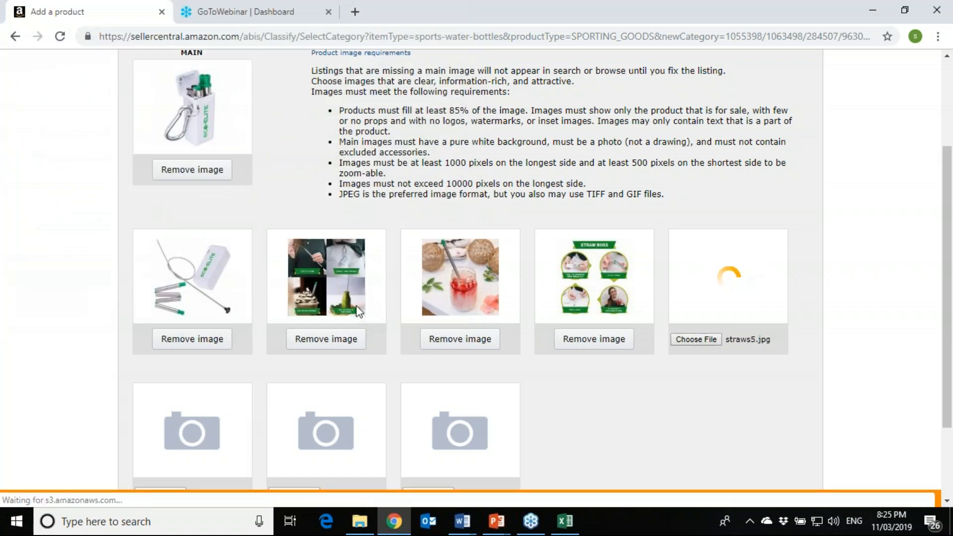
scroll(208, 375, down, 2)
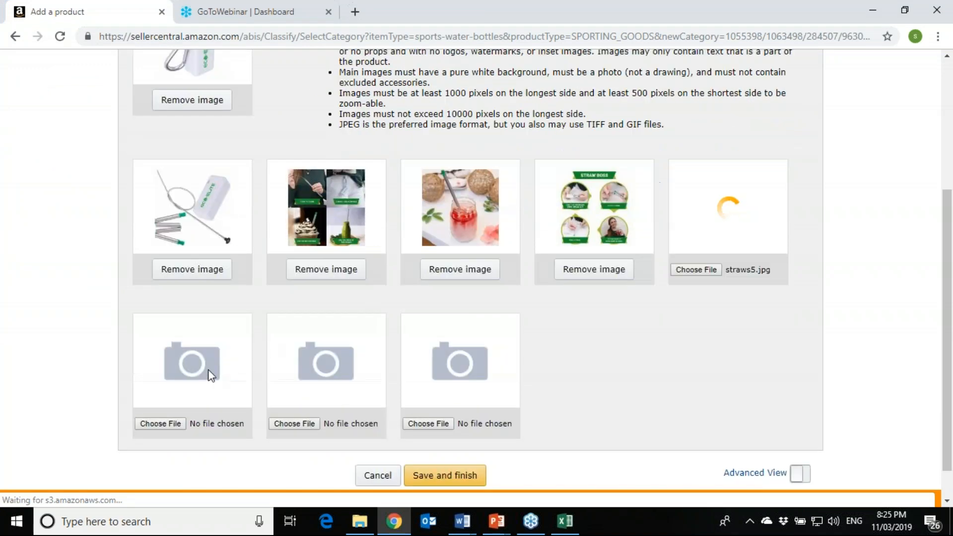
click(162, 424)
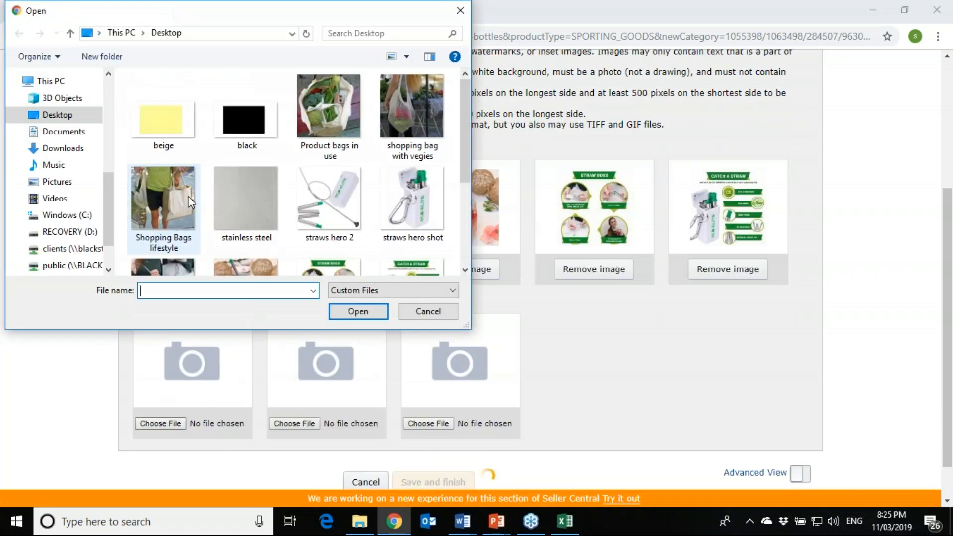
scroll(190, 202, down, 3)
click(151, 233)
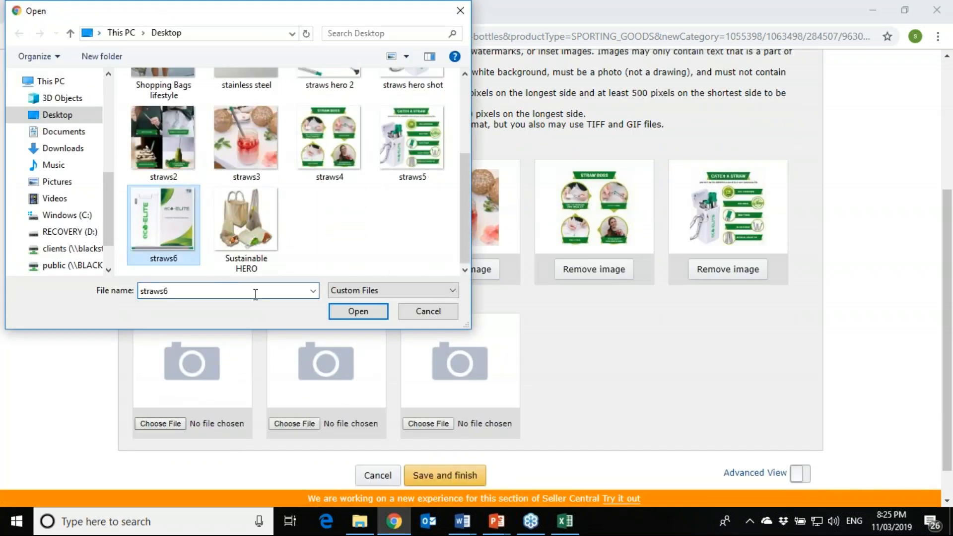
click(357, 313)
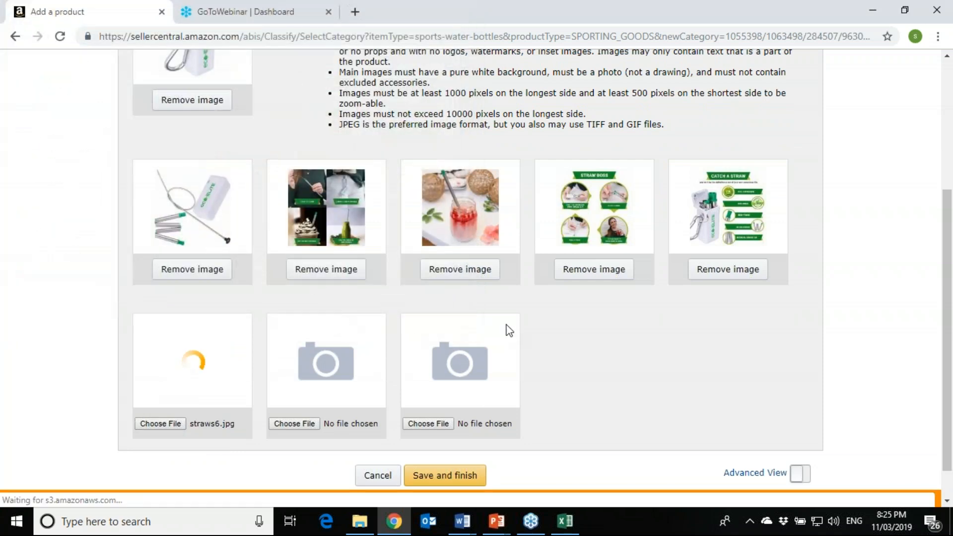
Check the Variations section, then go back to the Vital Info fields
scroll(536, 334, up, 5)
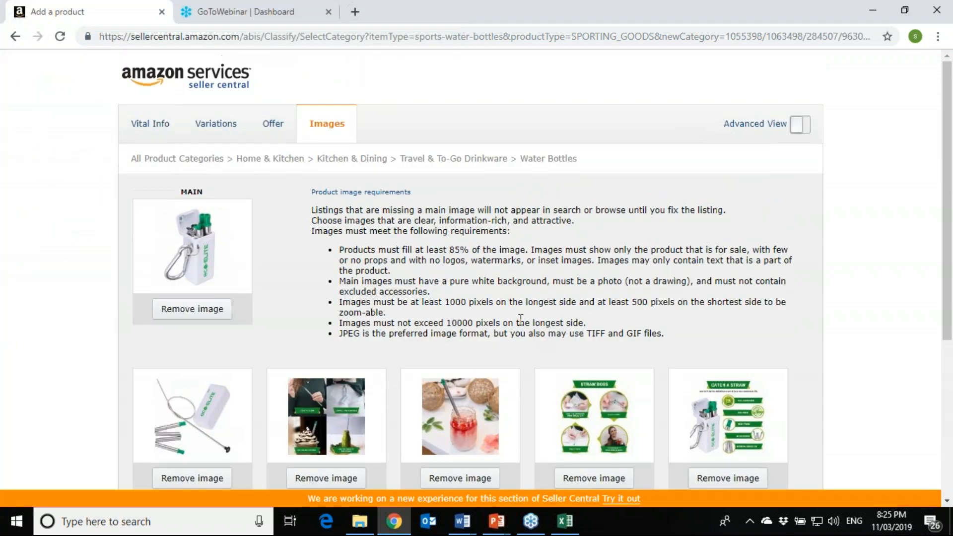
click(216, 124)
scroll(439, 358, down, 3)
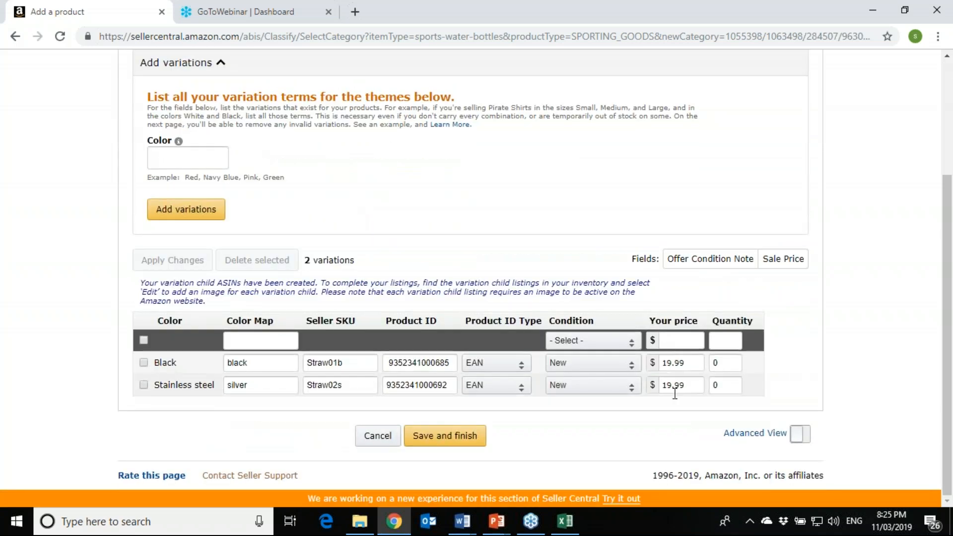
scroll(673, 384, up, 3)
click(152, 113)
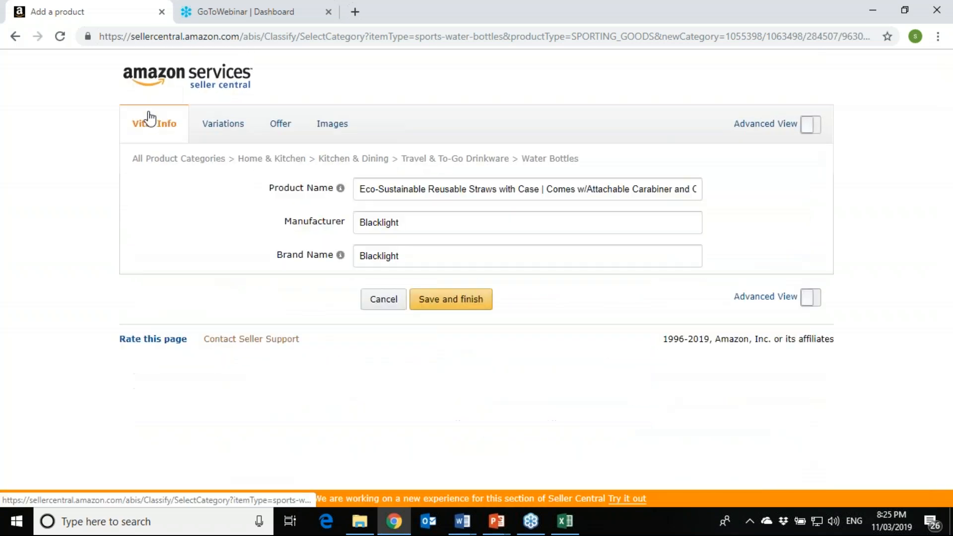
Save and finish the straw listing
click(451, 299)
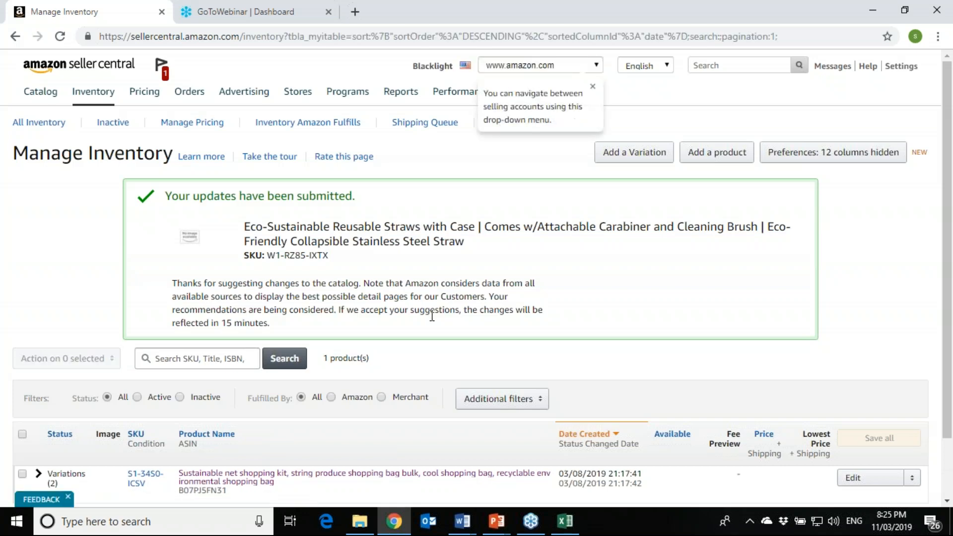
scroll(63, 215, down, 2)
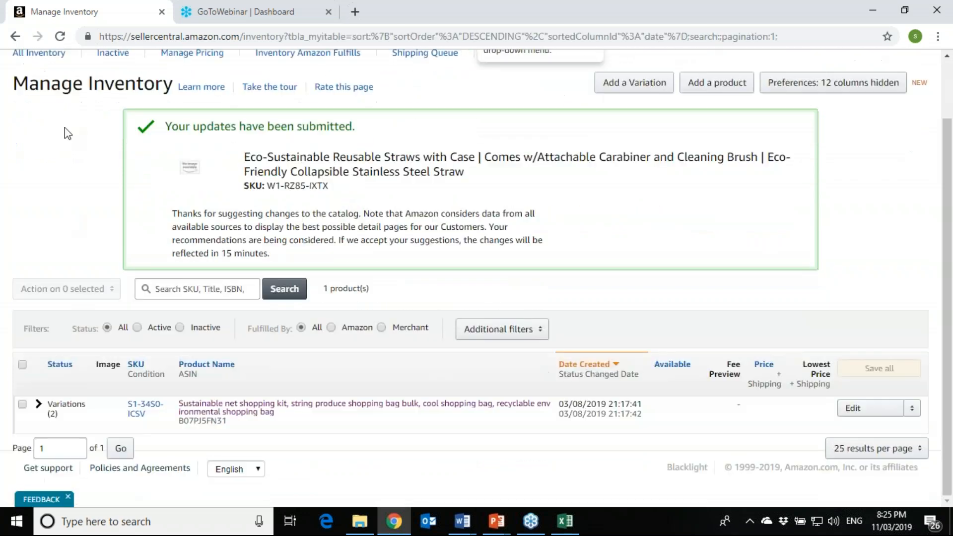
scroll(76, 170, up, 2)
Reload the page and reopen Inventory > Manage Inventory to confirm the submission
click(60, 37)
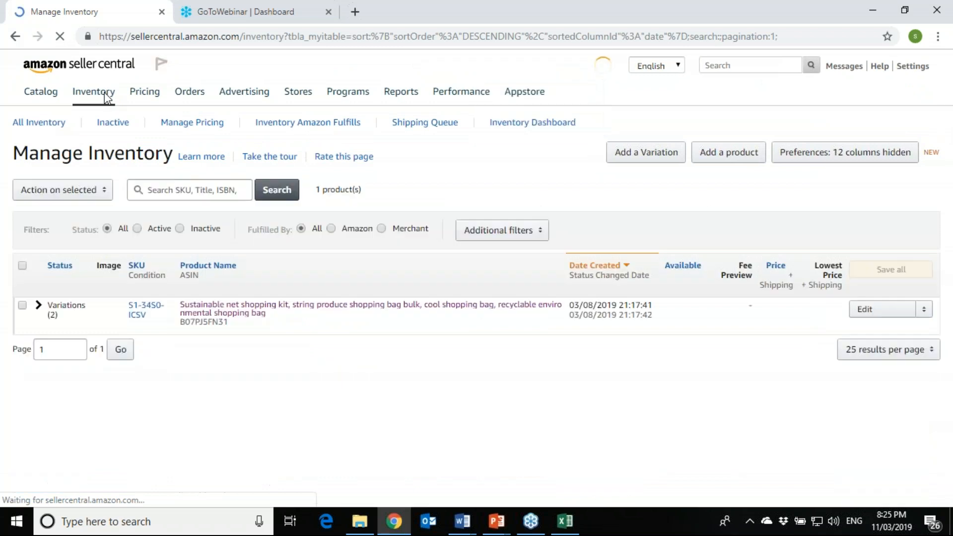
mouse_move(90, 94)
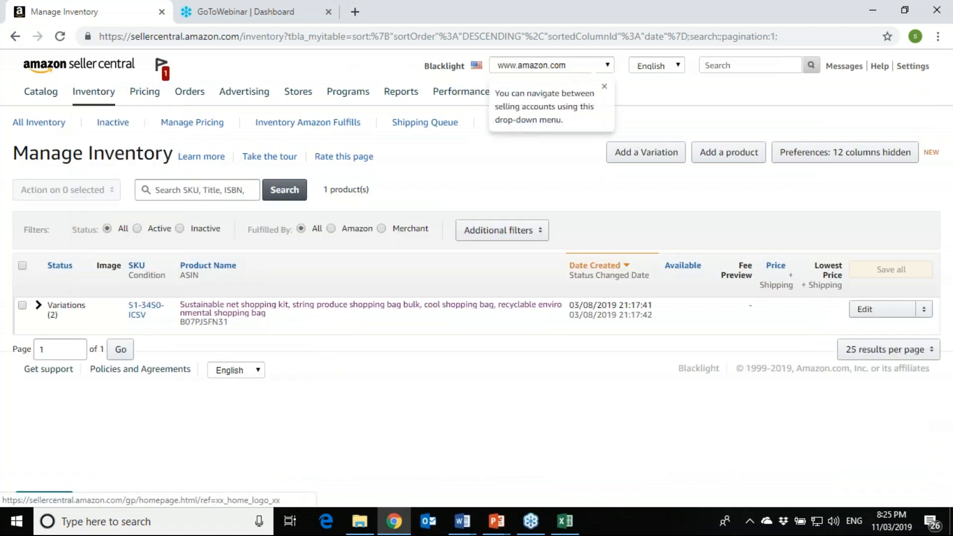
click(59, 37)
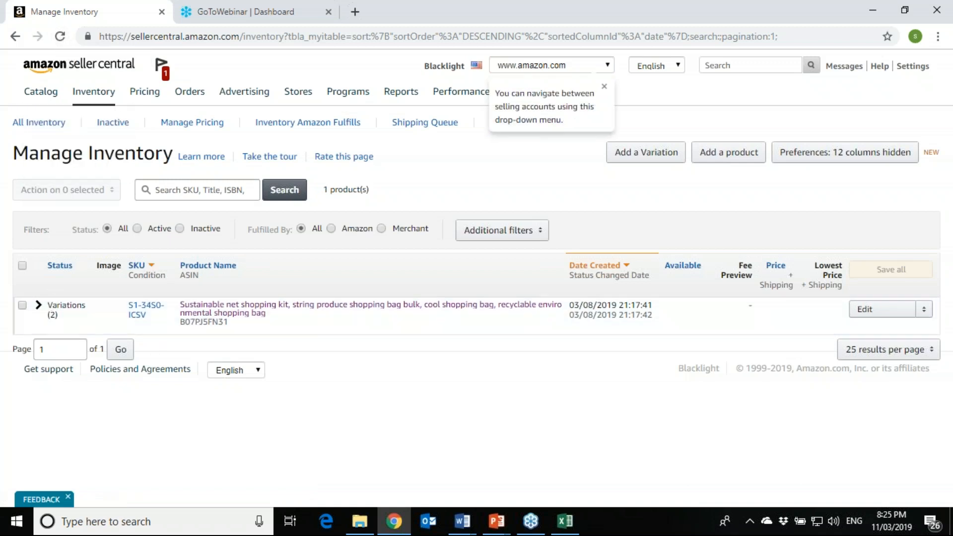
mouse_move(81, 96)
click(96, 122)
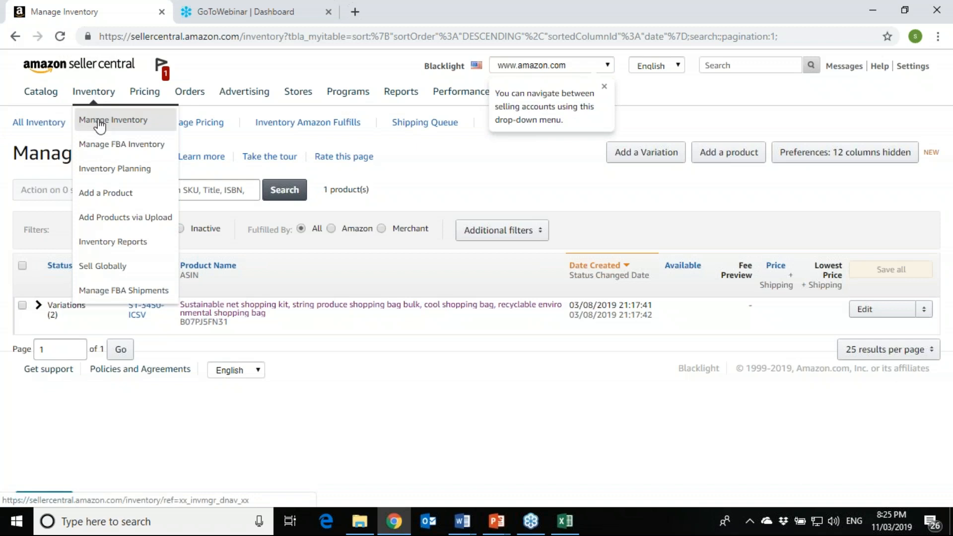
click(99, 122)
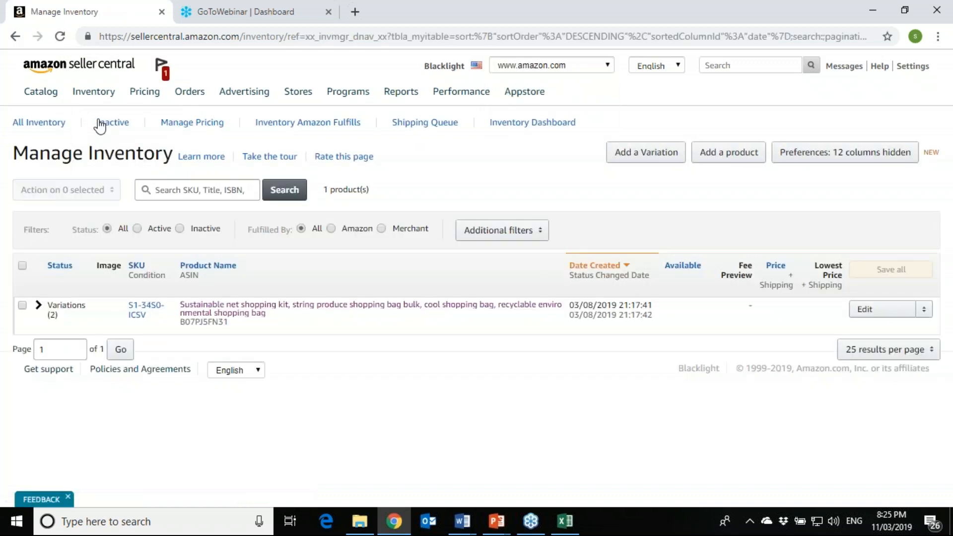
mouse_move(97, 98)
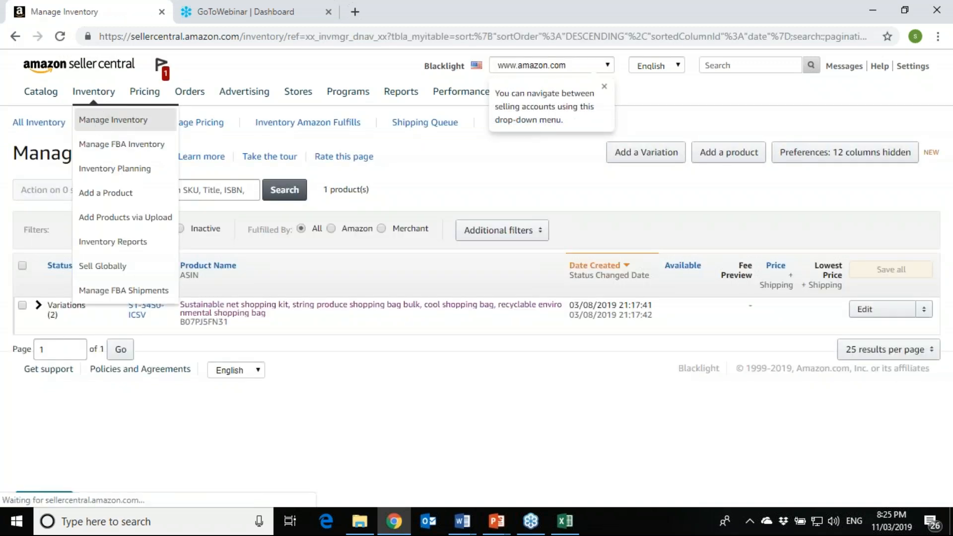
click(99, 121)
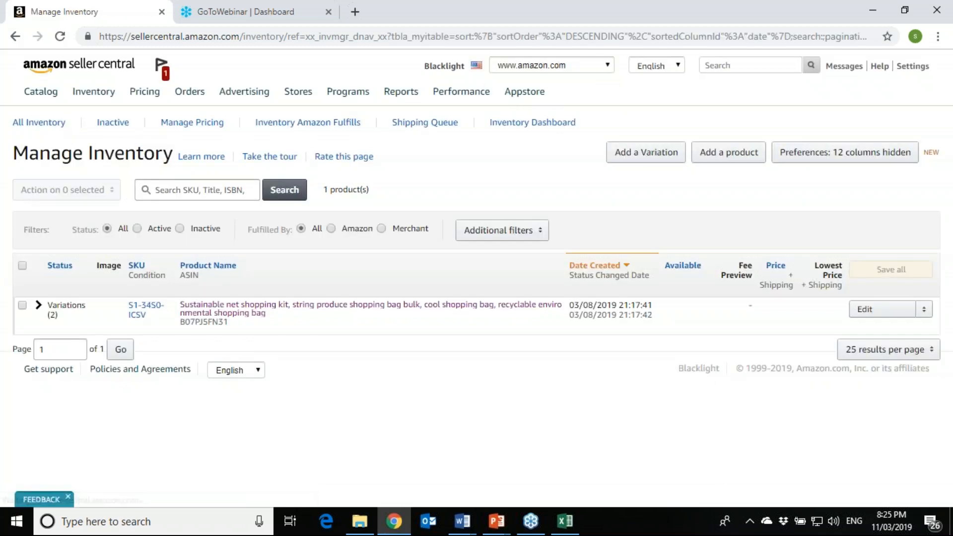
mouse_move(189, 102)
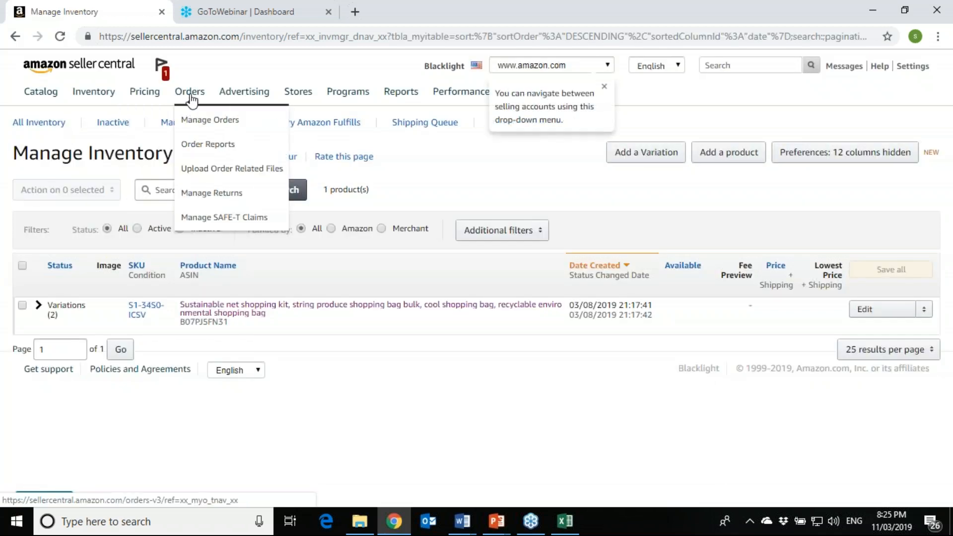
Check the empty Manage Orders views, Seller Fulfilled and FBA, then return to Manage Inventory
click(192, 100)
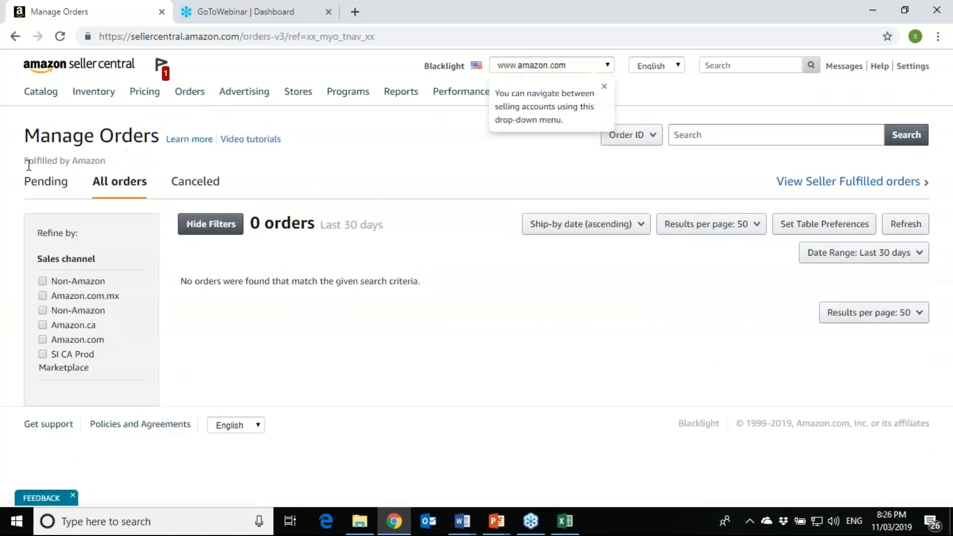
drag(26, 160, 106, 160)
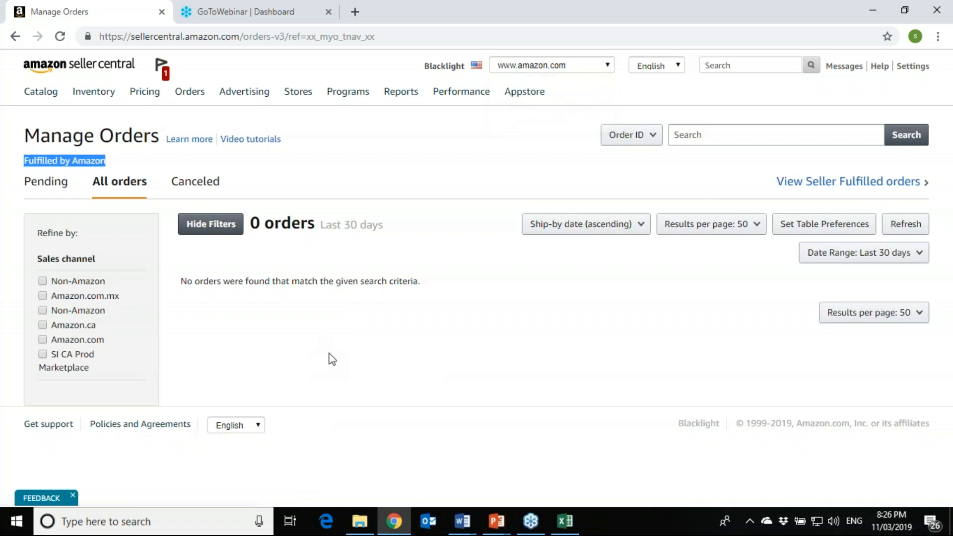
click(807, 187)
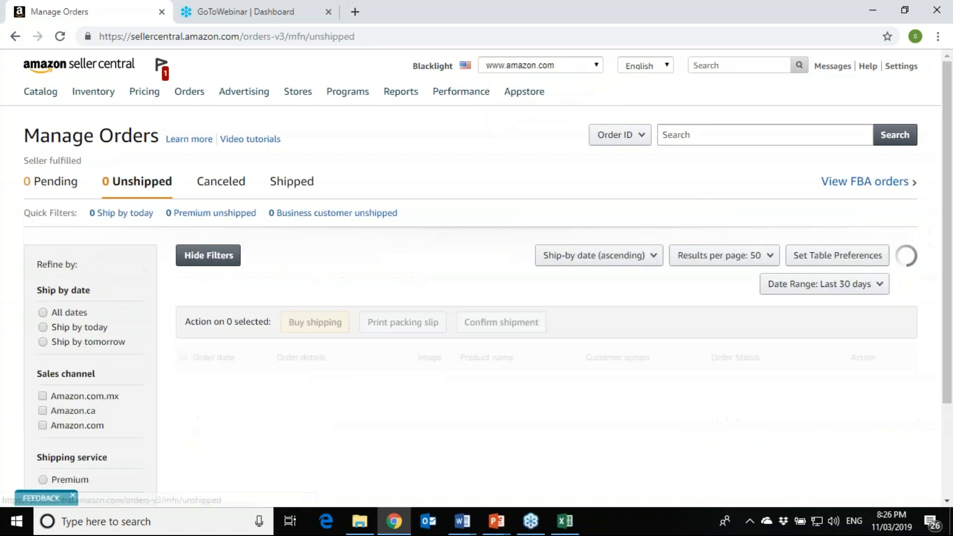
click(854, 188)
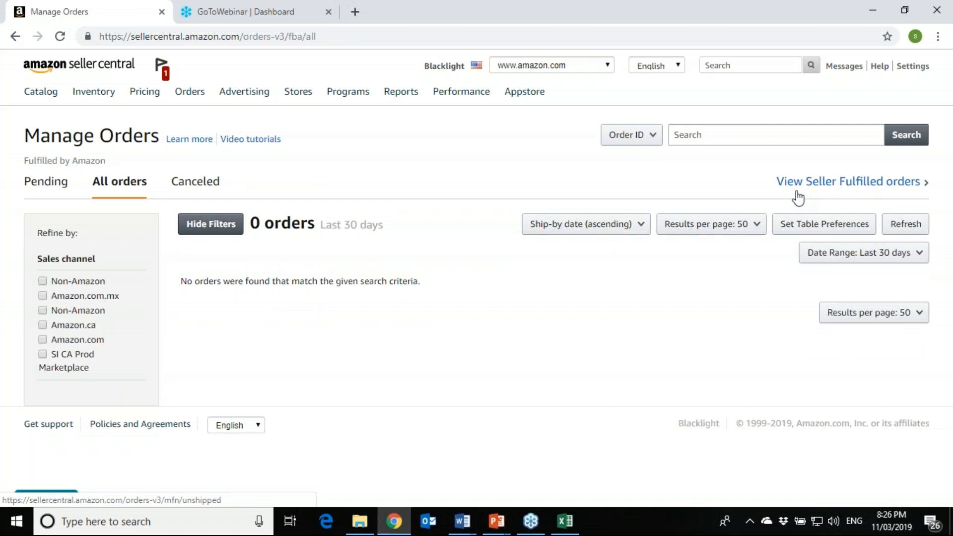
click(87, 115)
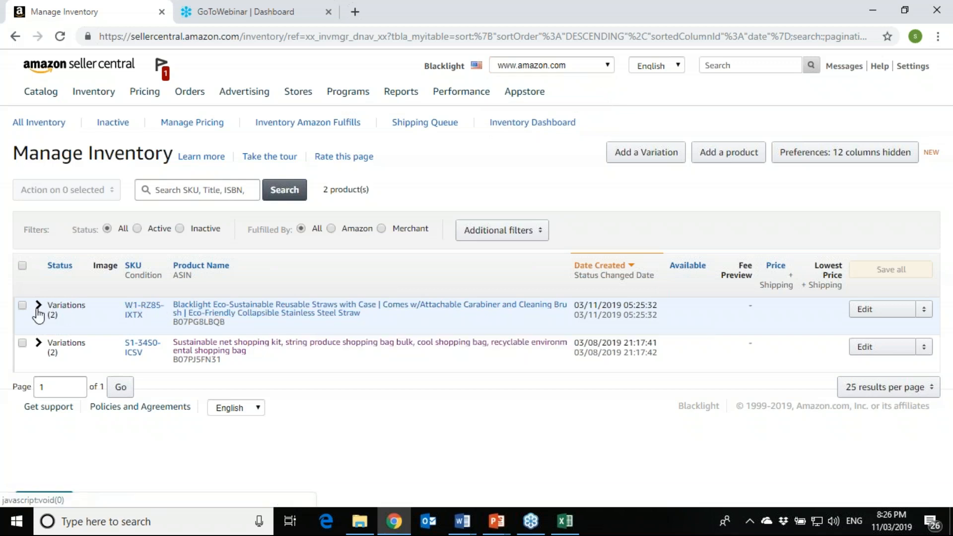
Expand the straw listing's variations and view the Black straw's Amazon product page
click(38, 306)
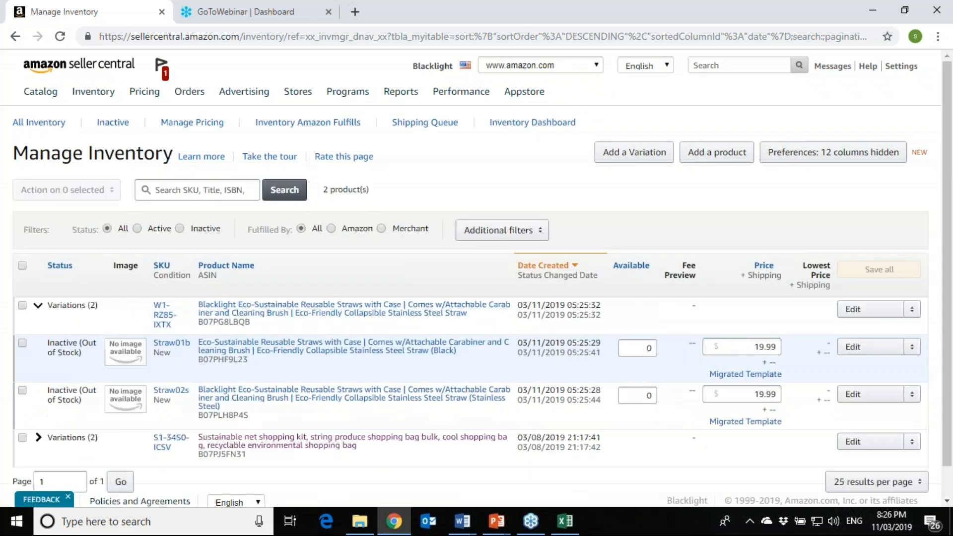
scroll(79, 347, down, 1)
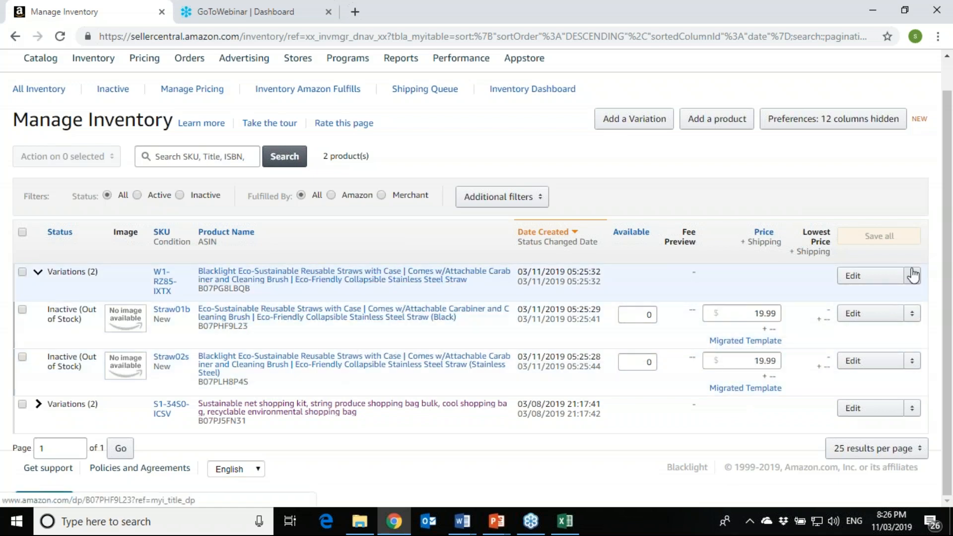
click(305, 317)
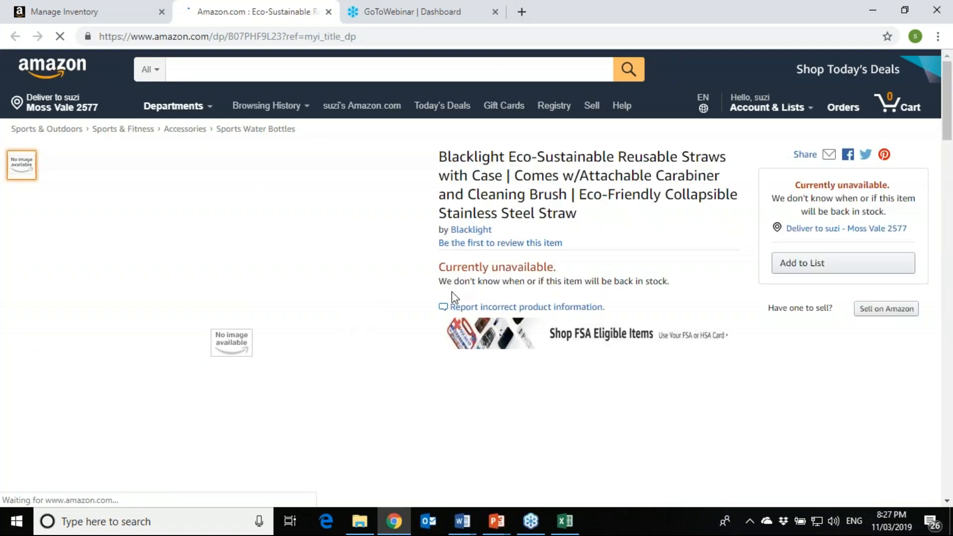
scroll(453, 302, down, 13)
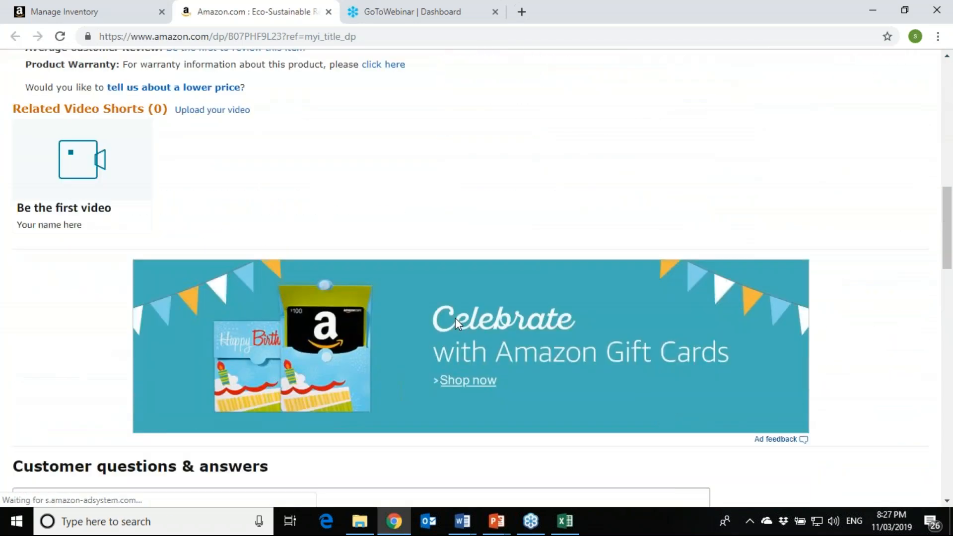
scroll(455, 317, up, 15)
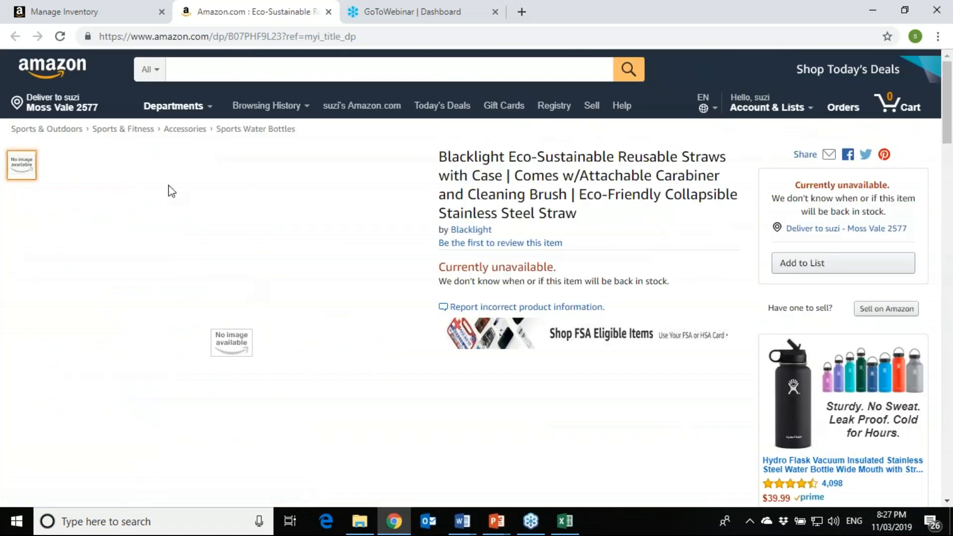
View the main Blacklight straw listing's Amazon product page, then come back to inventory
click(88, 13)
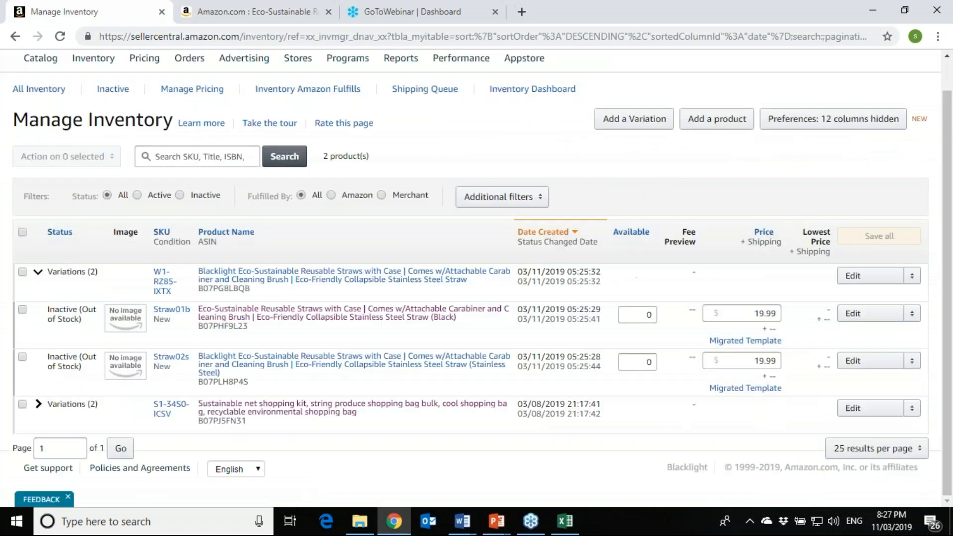
click(283, 282)
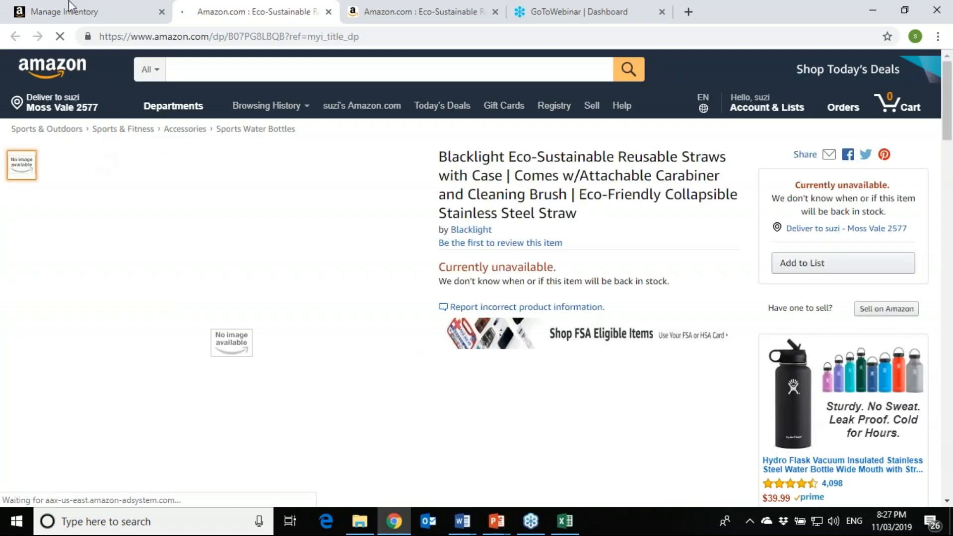
click(101, 12)
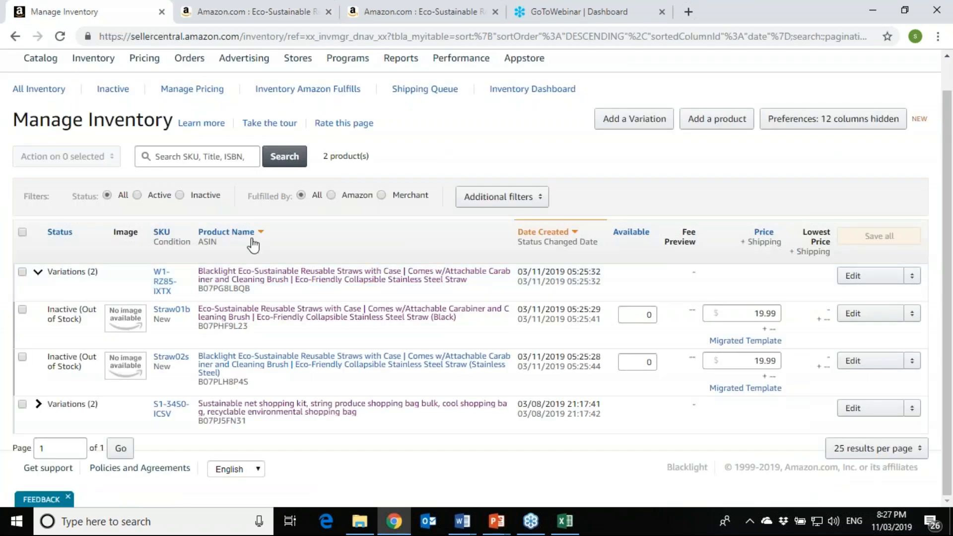
Edit the parent straw listing at its Description section, dismissing the multiple-sellers notice
click(867, 278)
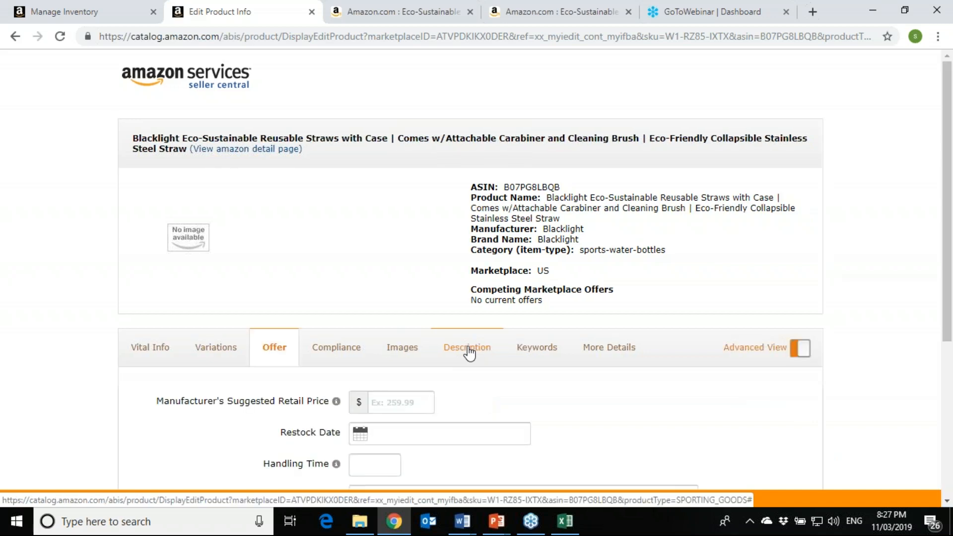
click(468, 350)
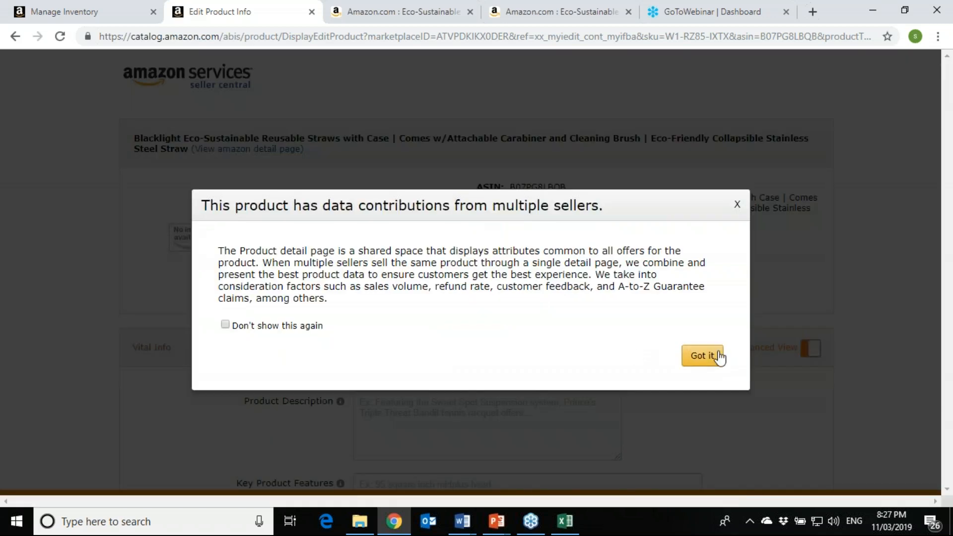
click(701, 355)
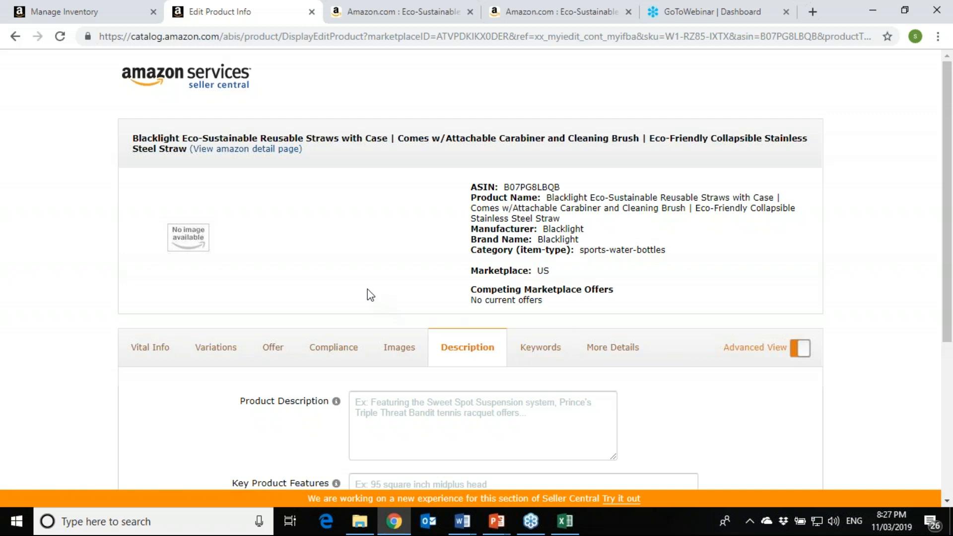
scroll(370, 294, down, 3)
scroll(411, 275, down, 2)
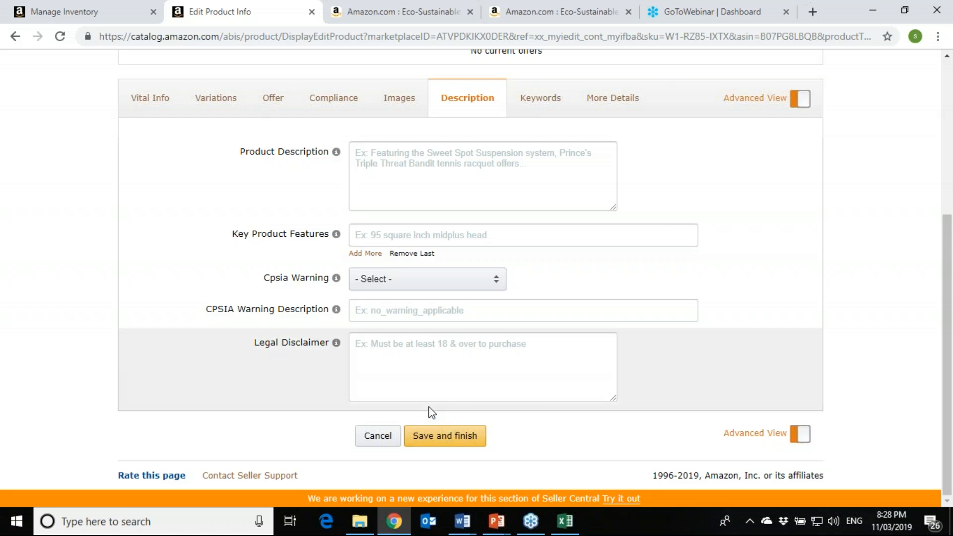
Paste the Innovative Design bullet from the Webinar Example Product document as the first key feature
click(462, 521)
click(513, 477)
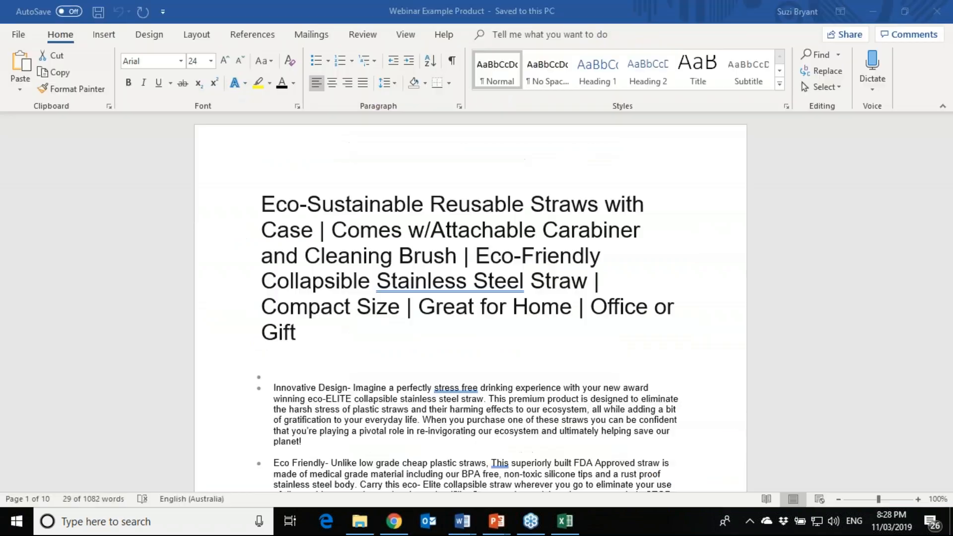
scroll(285, 365, down, 3)
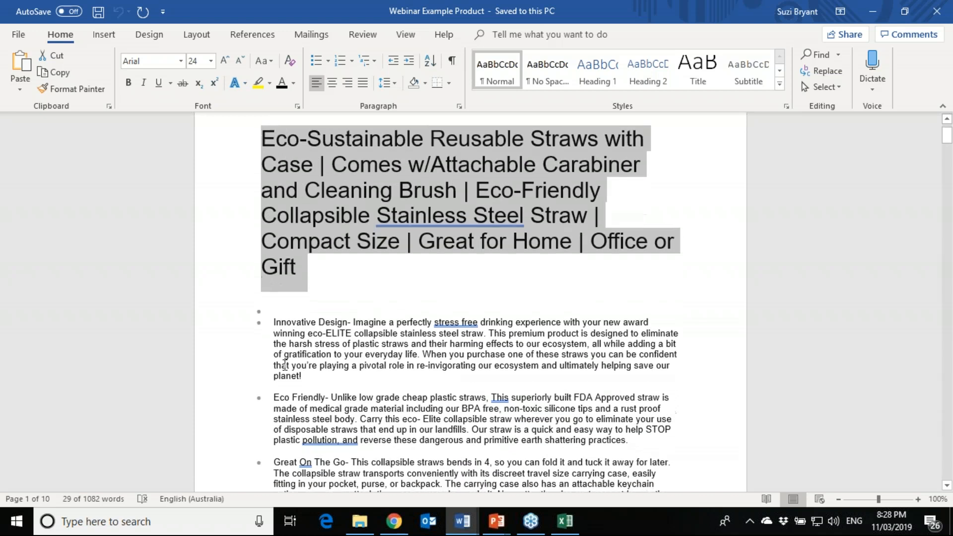
drag(274, 320, 305, 375)
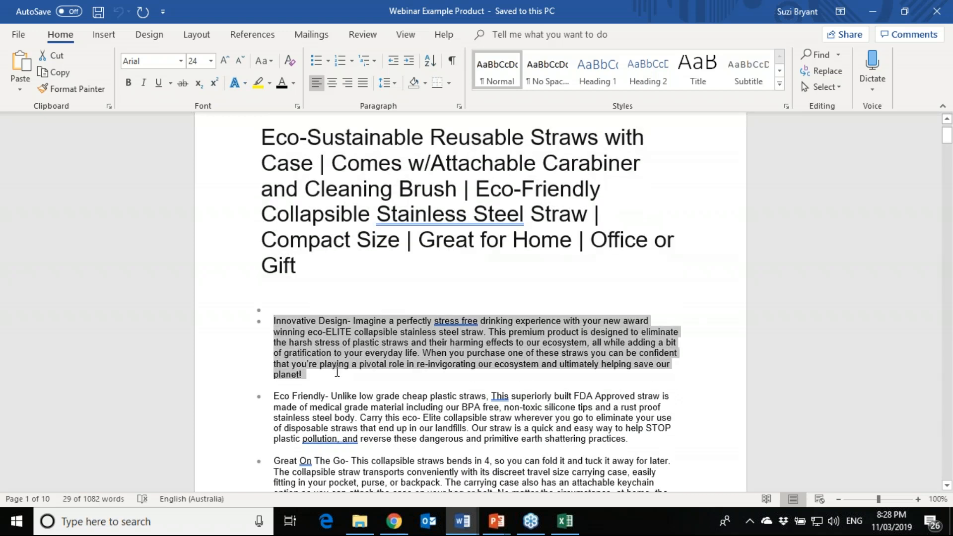
key(alt+Tab)
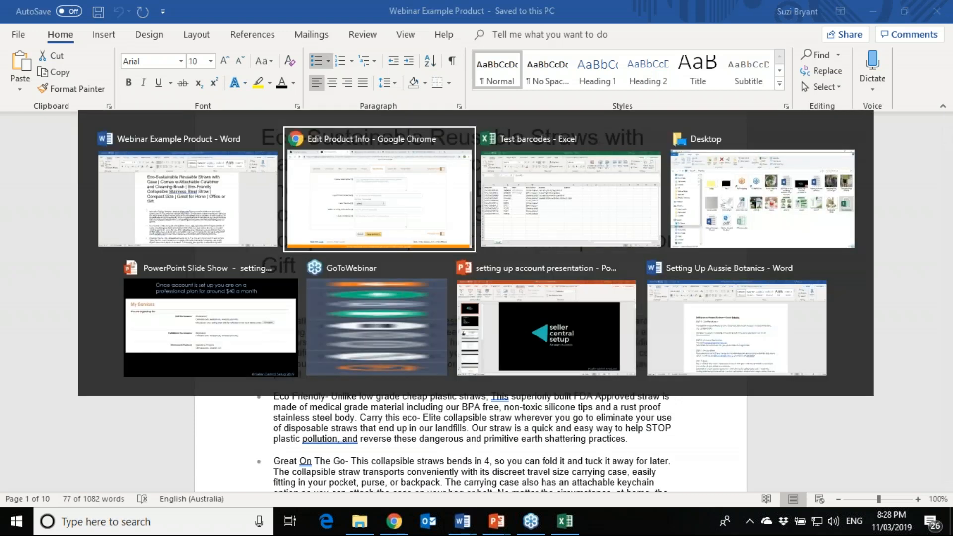
click(371, 235)
key(ctrl+v)
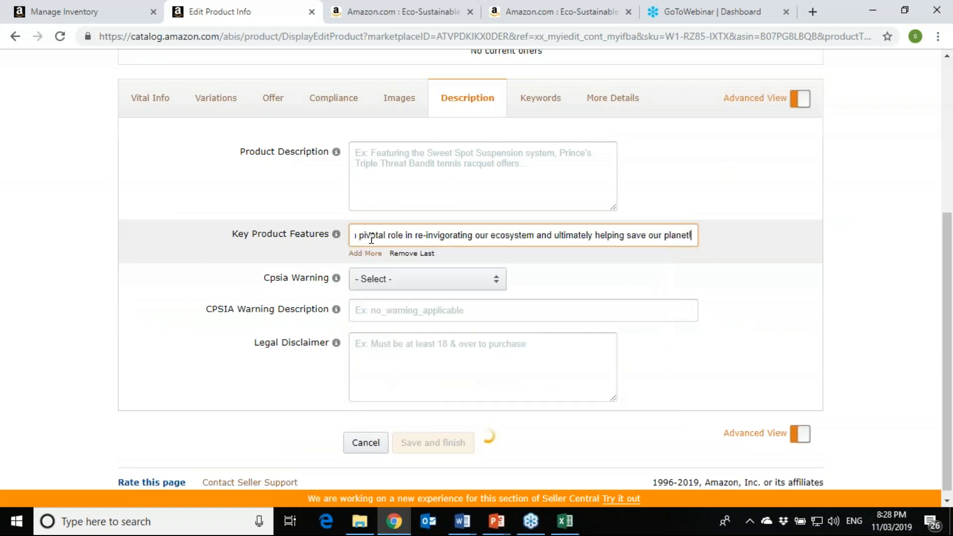
click(370, 254)
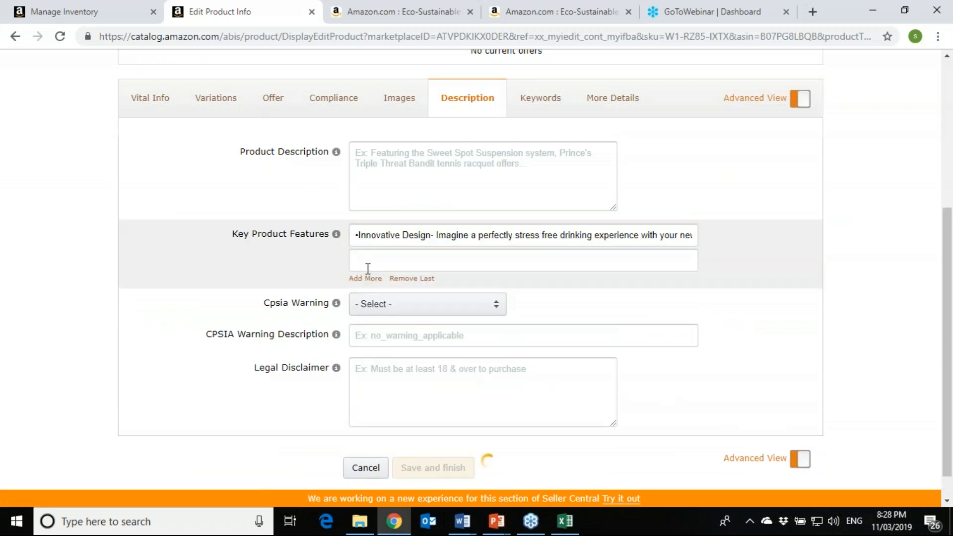
Copy the Eco Friendly bullet into the second key feature field
key(alt+Tab)
drag(274, 396, 629, 439)
key(ctrl+c)
key(alt+Tab)
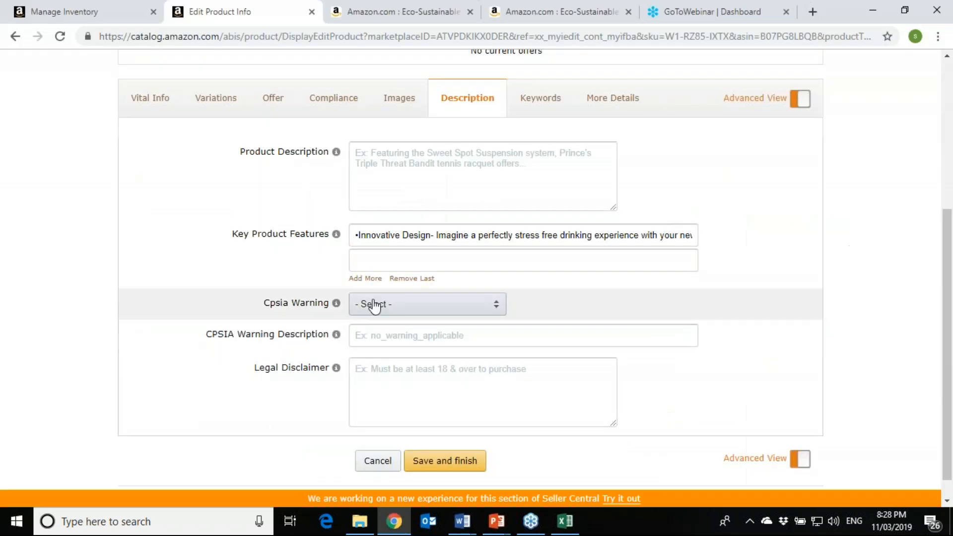
click(367, 272)
click(366, 259)
key(ctrl+v)
click(366, 278)
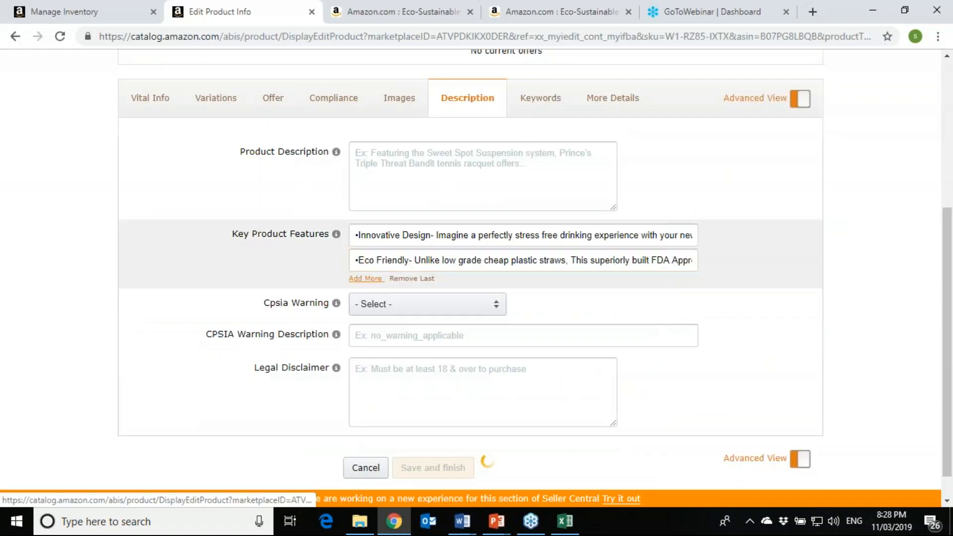
Copy the Great On The Go bullet into the third key feature field
key(alt+Tab)
scroll(337, 337, down, 5)
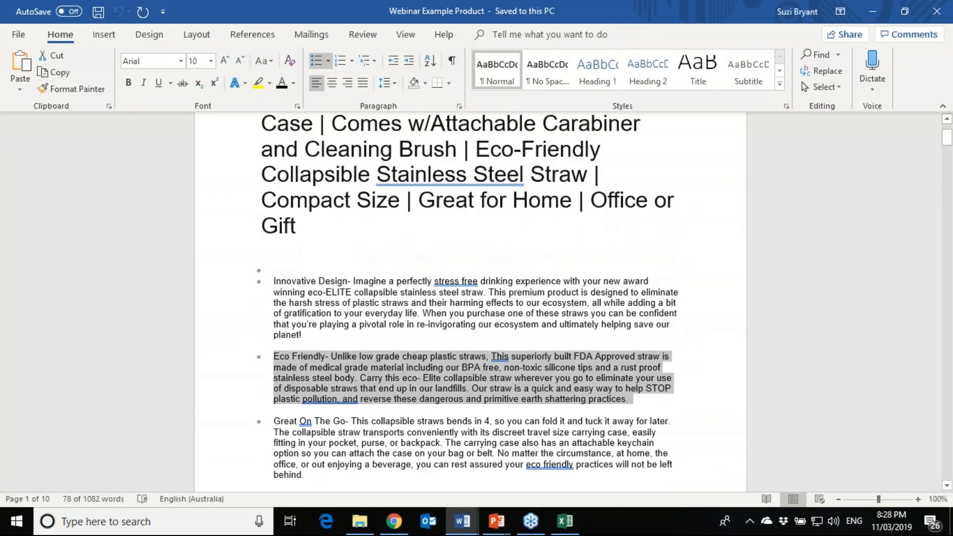
drag(278, 331, 312, 381)
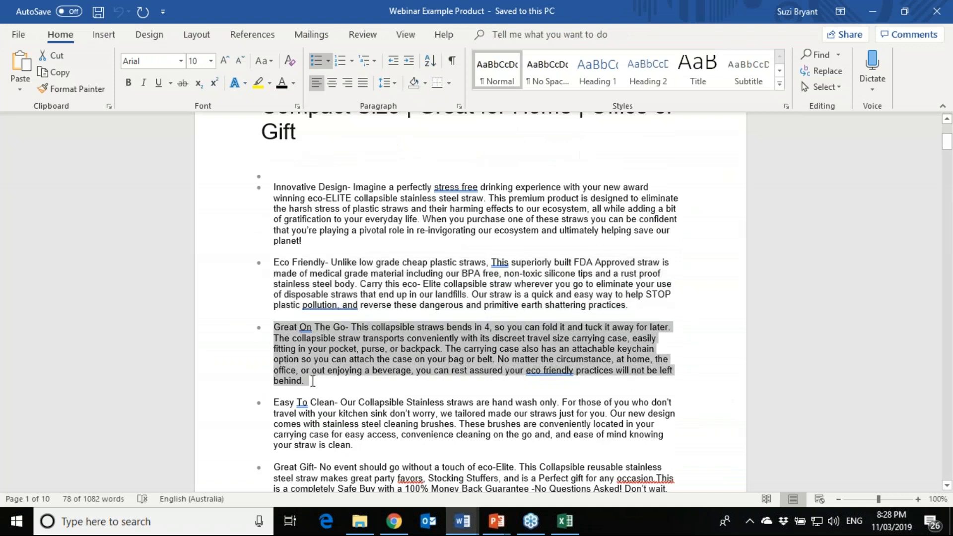
key(ctrl+c)
key(alt+Tab)
click(372, 283)
key(ctrl+v)
click(365, 303)
Copy the Easy To Clean bullet into the fourth key feature field
key(alt+Tab)
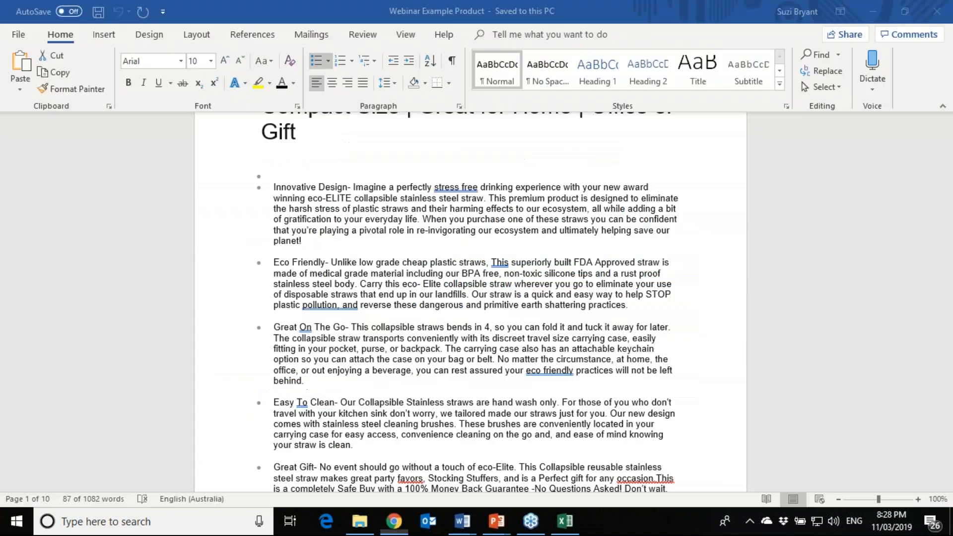
scroll(297, 318, down, 3)
drag(274, 302, 378, 347)
key(ctrl+c)
key(alt+Tab)
click(364, 308)
key(ctrl+v)
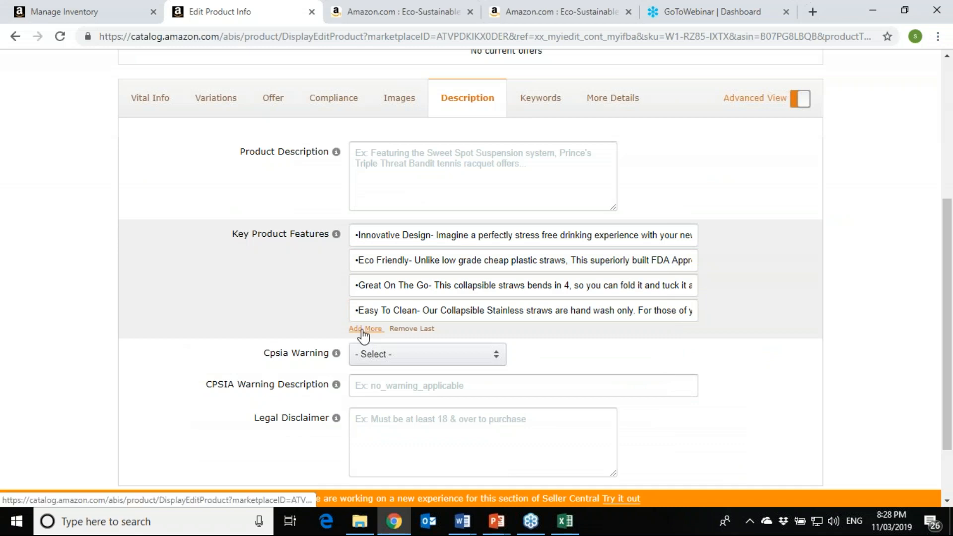
click(363, 332)
Copy the Great Gift bullet into the fifth key feature field
key(alt+Tab)
scroll(276, 307, down, 3)
mouse_move(275, 266)
mouse_down()
mouse_move(292, 281)
mouse_move(541, 323)
mouse_move(278, 268)
mouse_up()
click(536, 319)
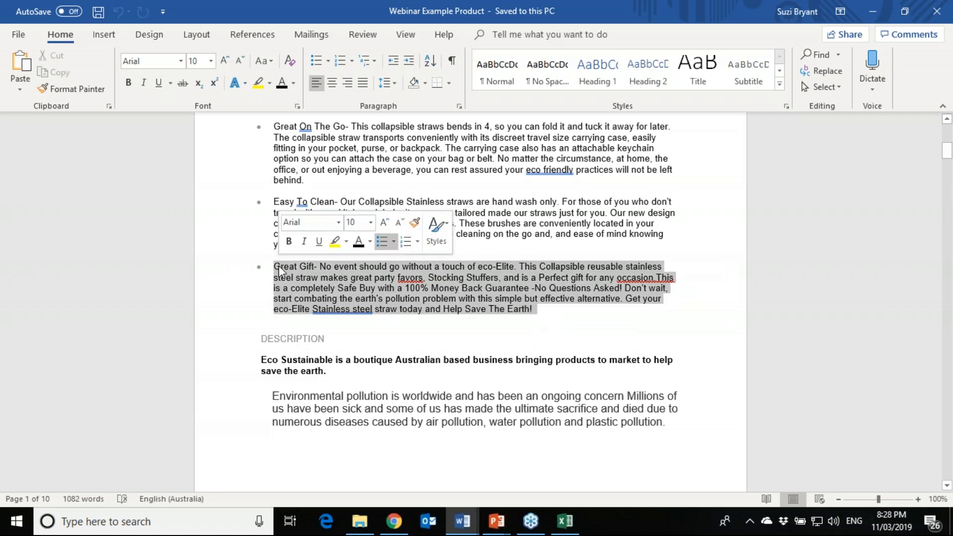
key(ctrl+c)
key(alt+Tab)
click(366, 328)
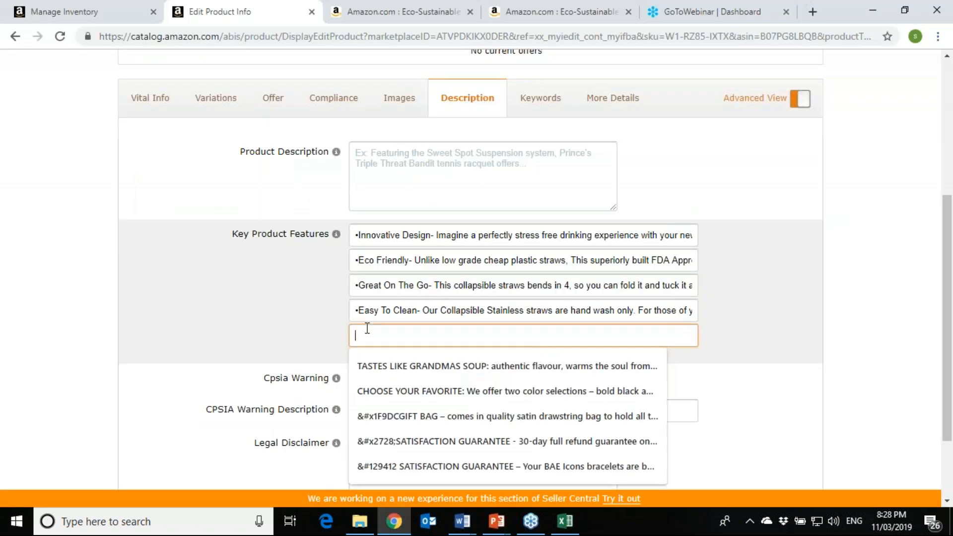
key(ctrl+v)
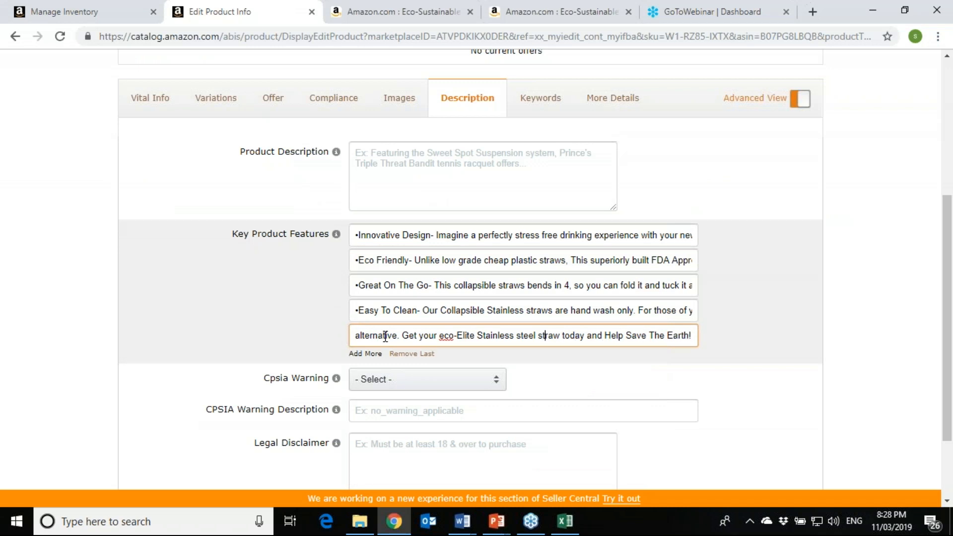
Select the HTML version of the product description in the Word document
key(alt+Tab)
scroll(376, 340, down, 5)
scroll(340, 346, down, 20)
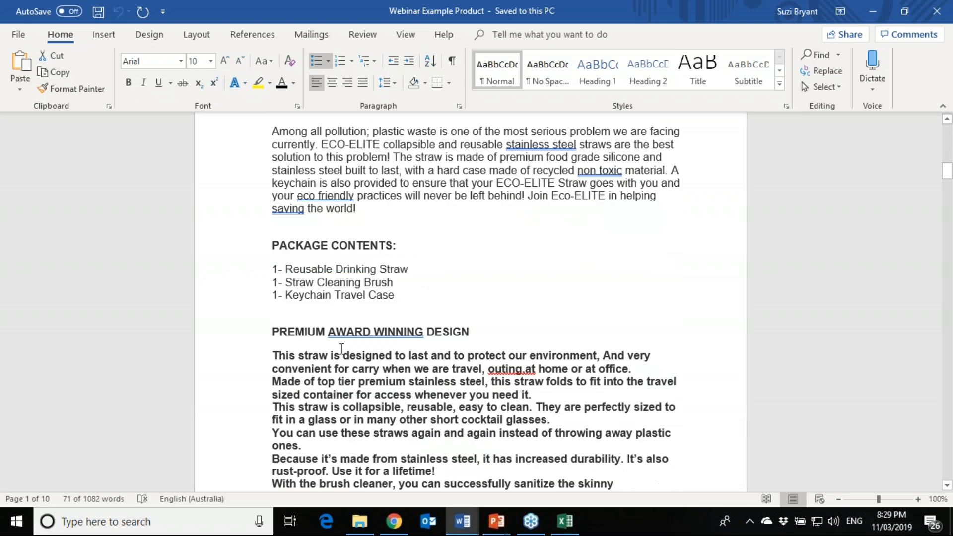
scroll(310, 324, down, 1)
drag(261, 200, 348, 326)
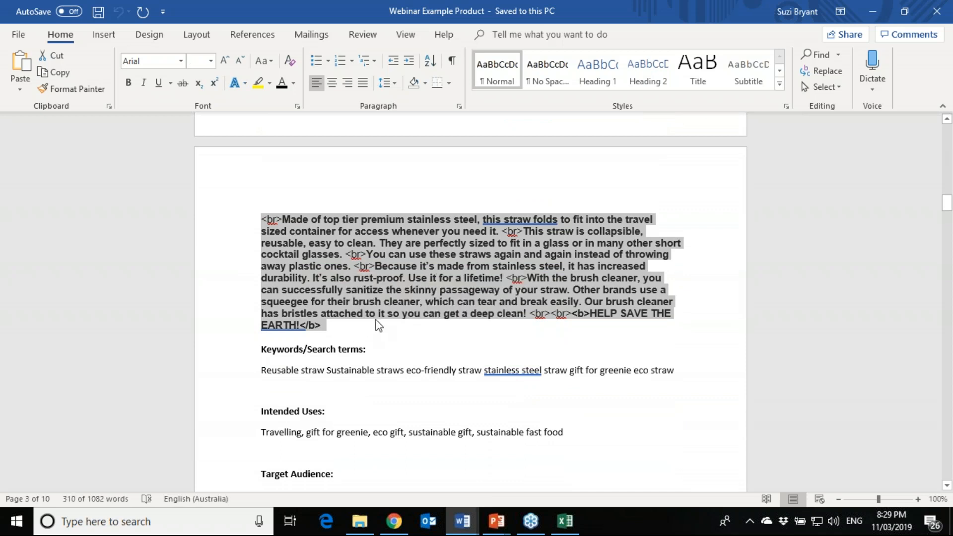
Paste the HTML description into the Product Description box
key(alt+Tab)
click(380, 163)
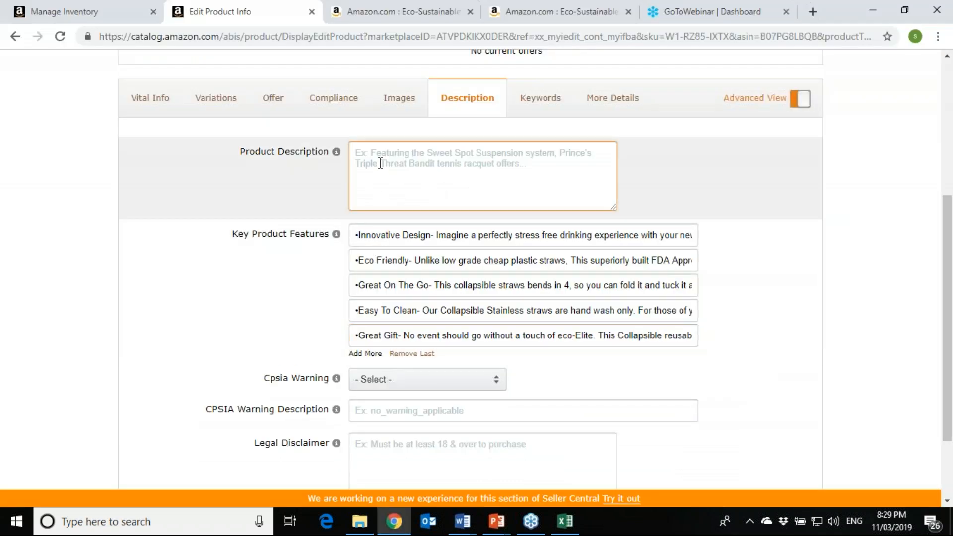
key(ctrl+v)
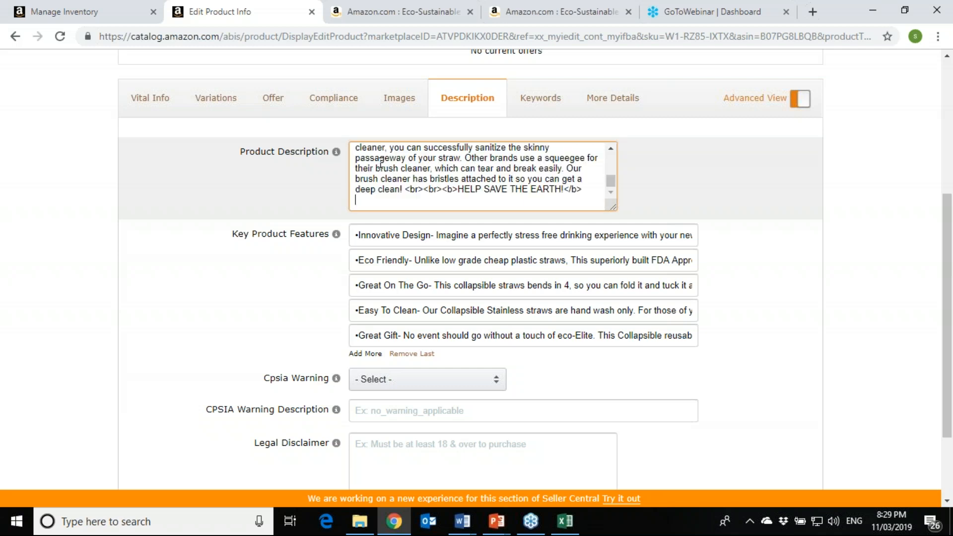
scroll(399, 179, up, 10)
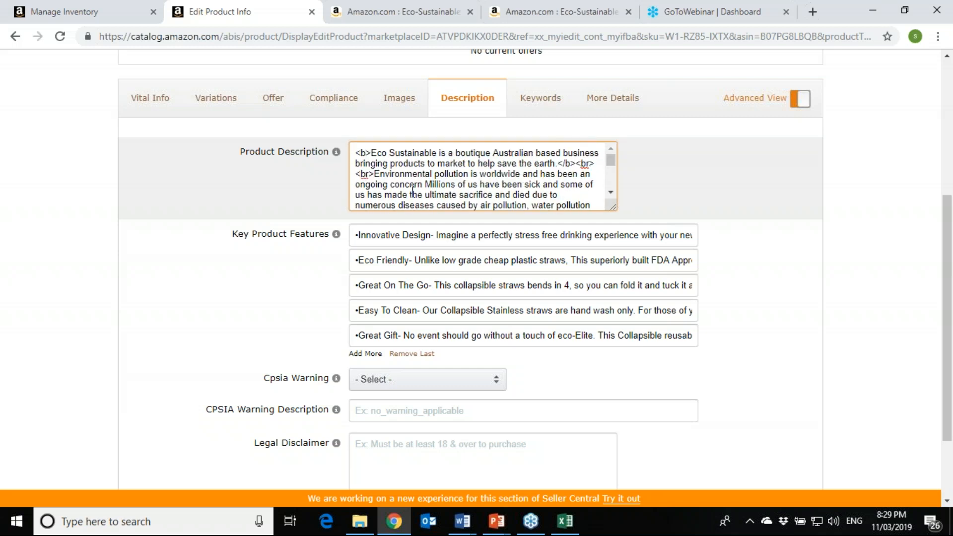
Set Cpsia Warning to ChokingHazardSmallParts with the small-parts warning description, then open Keywords
click(495, 380)
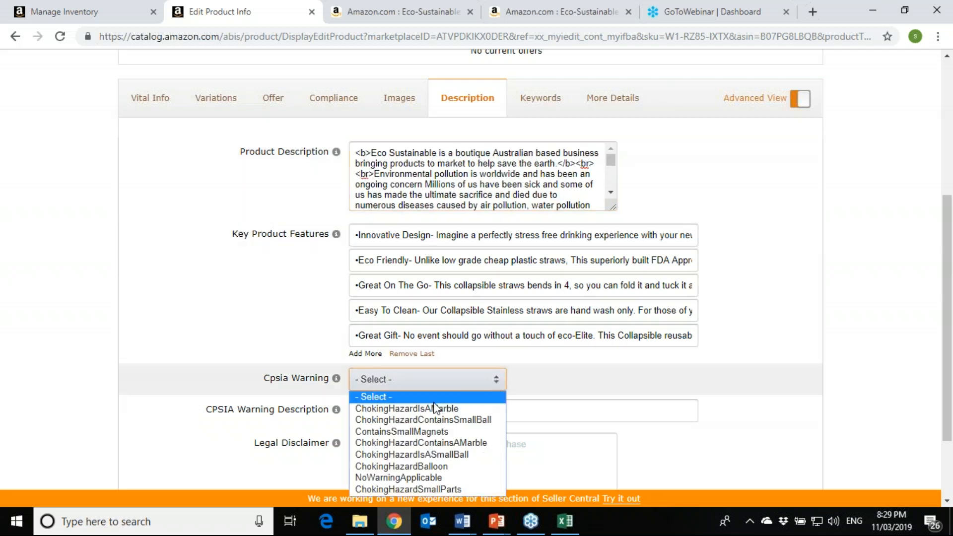
click(411, 489)
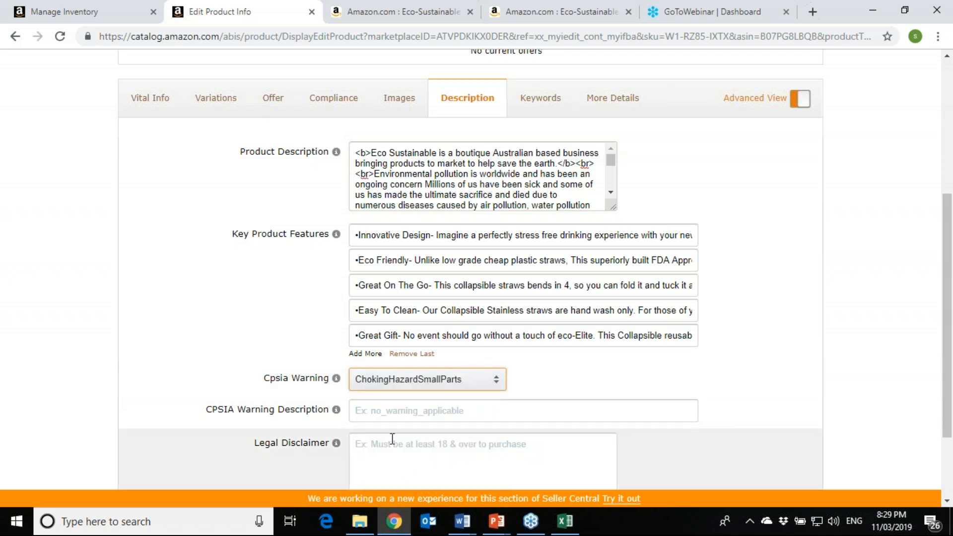
click(387, 410)
click(437, 466)
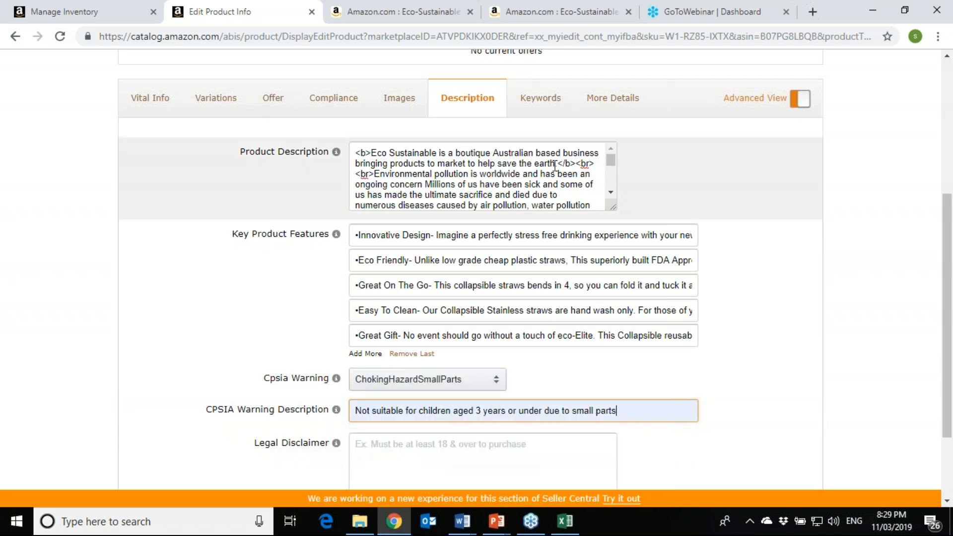
click(555, 100)
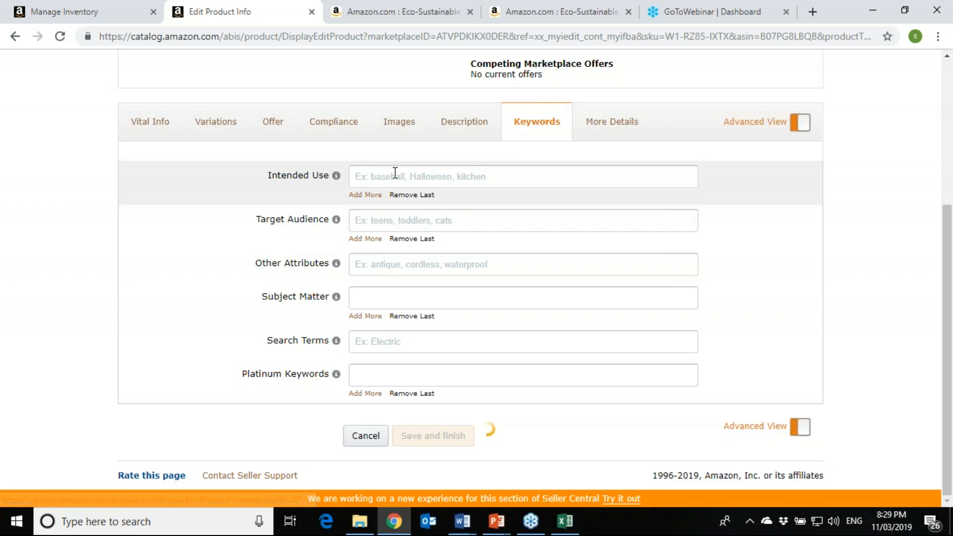
Copy 'Travelling' from the Word notes into the first Intended Use field
key(alt+Tab)
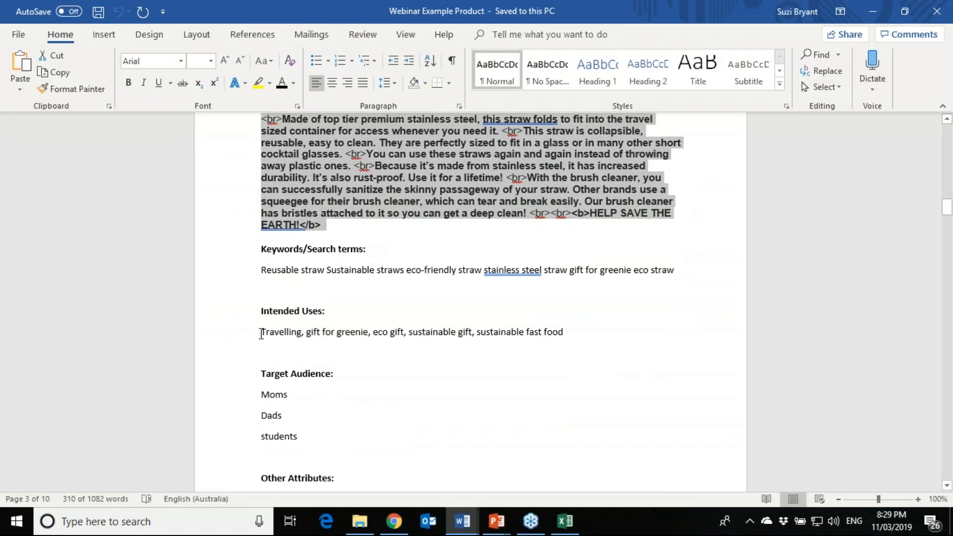
click(261, 332)
shift+click(525, 332)
key(alt+Tab)
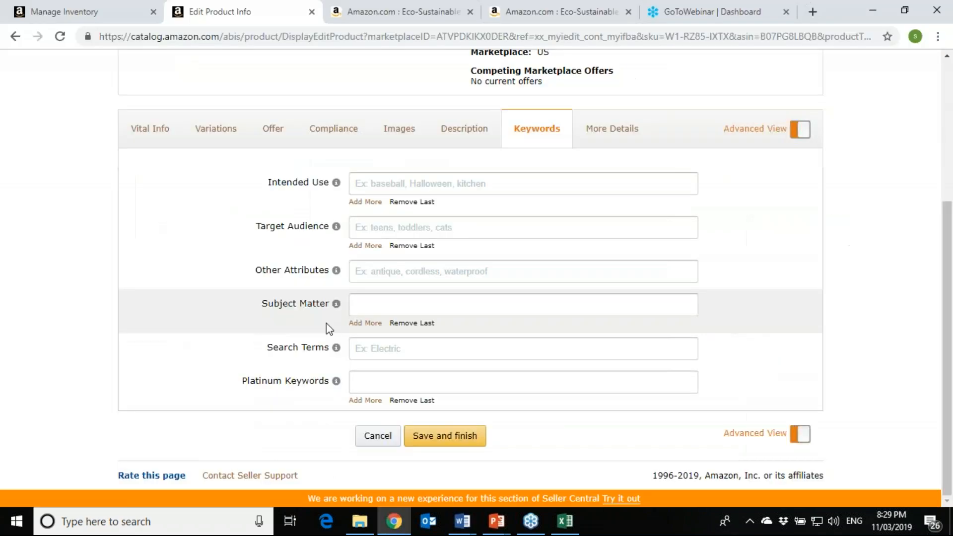
key(alt+Tab)
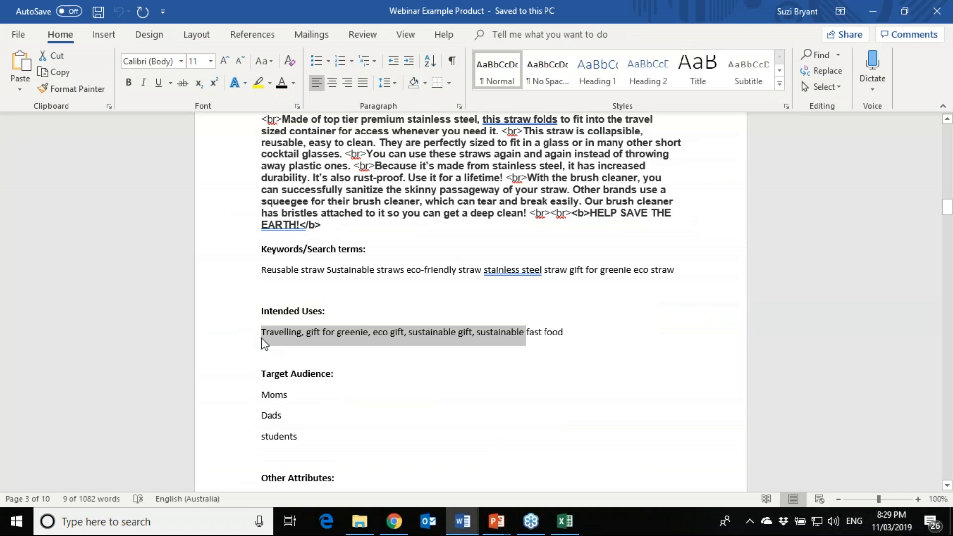
click(261, 331)
drag(262, 332, 301, 331)
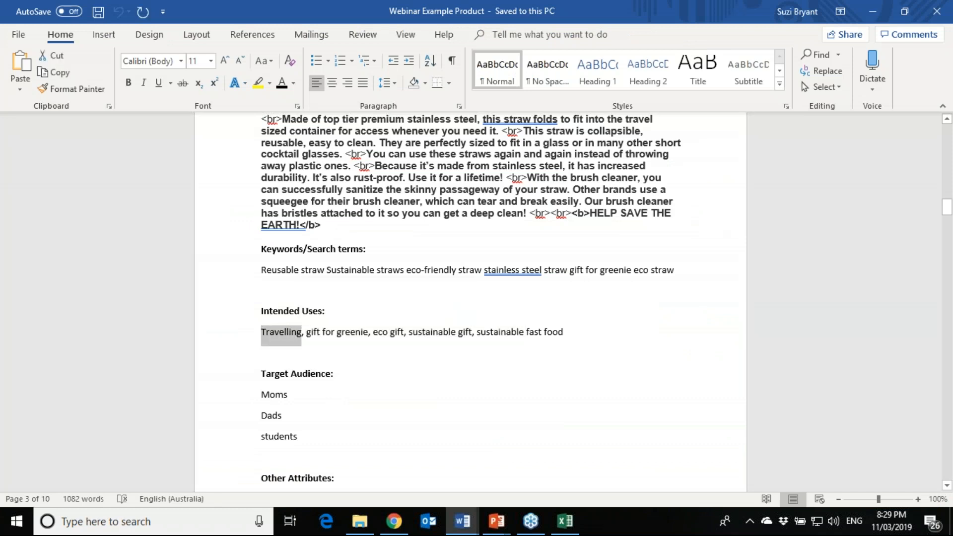
key(ctrl+c)
key(alt+Tab)
click(355, 184)
key(ctrl+v)
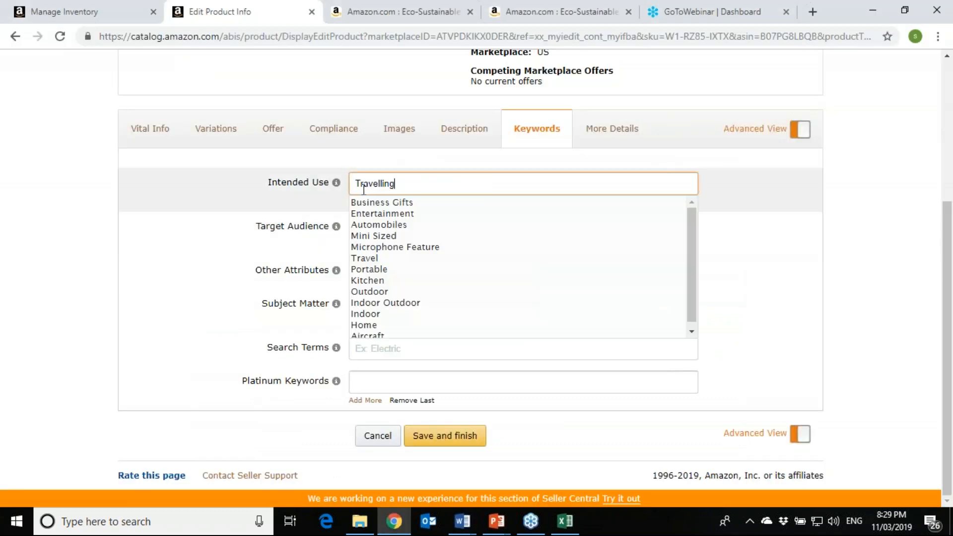
Add 'gift for greenie' and 'eco gift' as further Intended Use entries
click(365, 195)
key(alt+Tab)
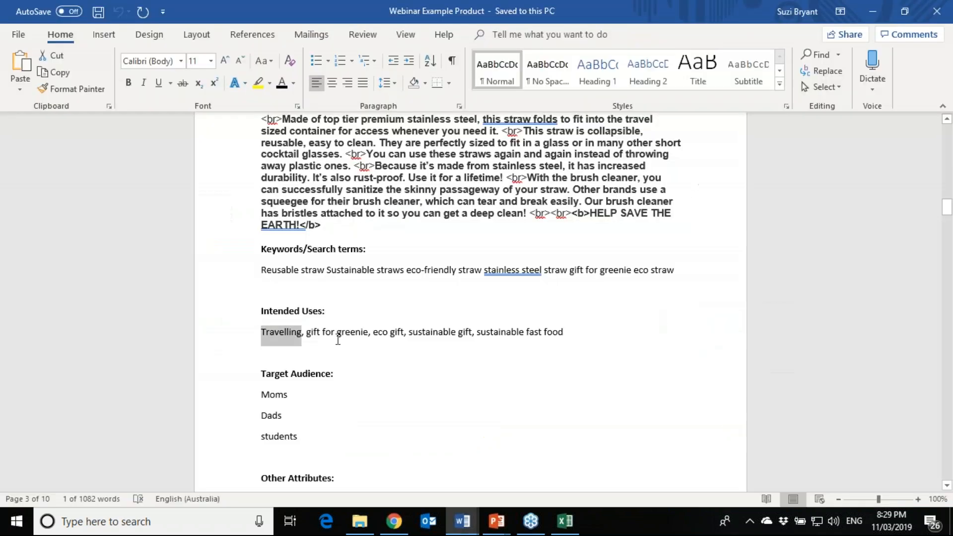
drag(308, 336, 362, 332)
key(ctrl+c)
key(alt+Tab)
click(364, 184)
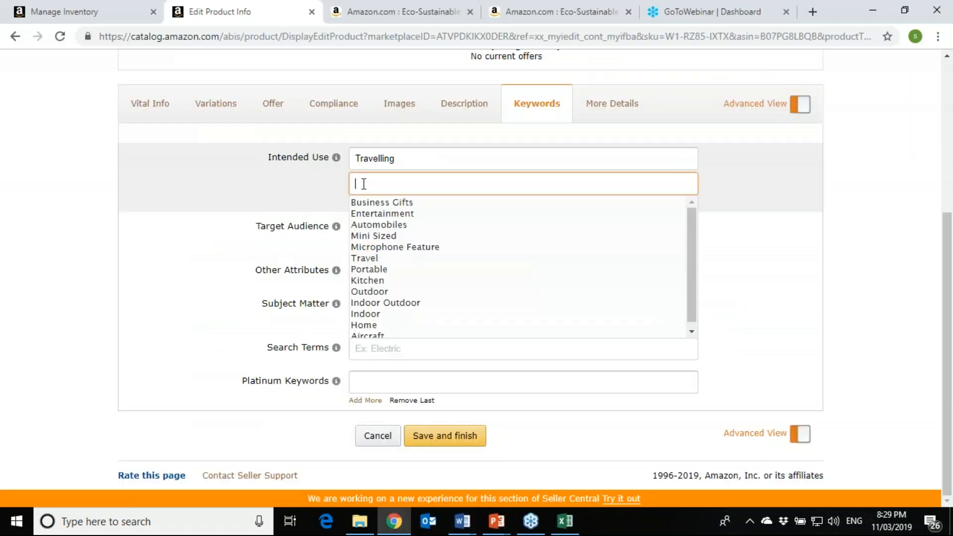
key(ctrl+v)
key(alt+Tab)
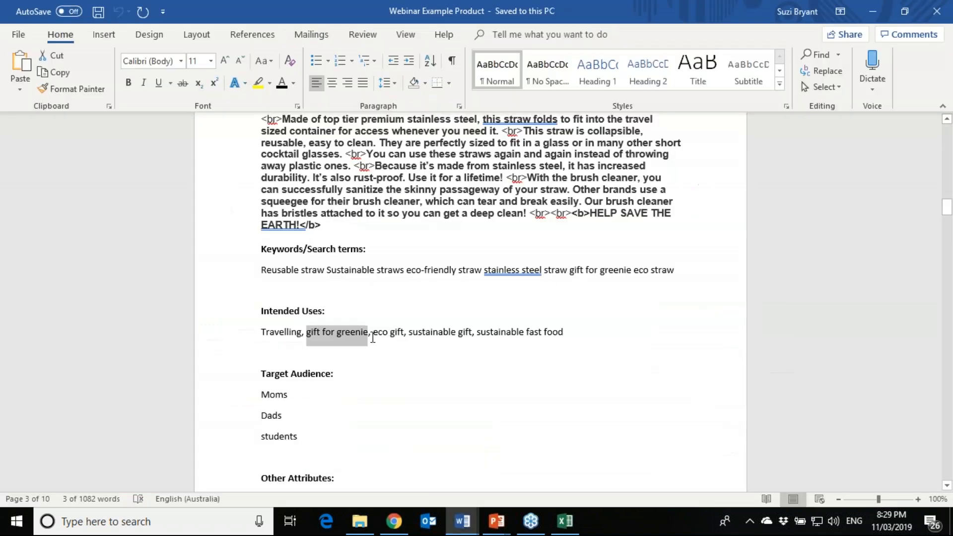
drag(372, 335, 404, 334)
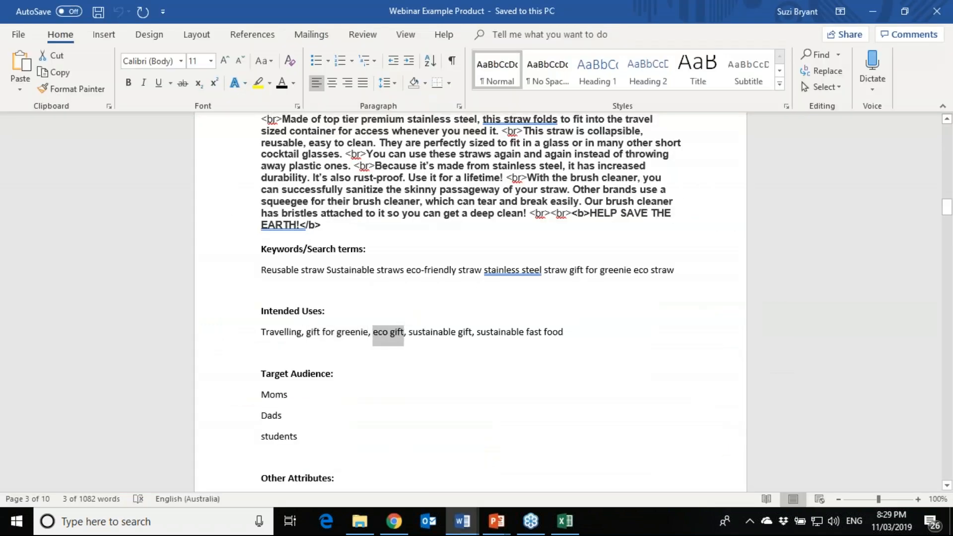
key(ctrl+c)
key(alt+Tab)
click(382, 201)
key(ctrl+v)
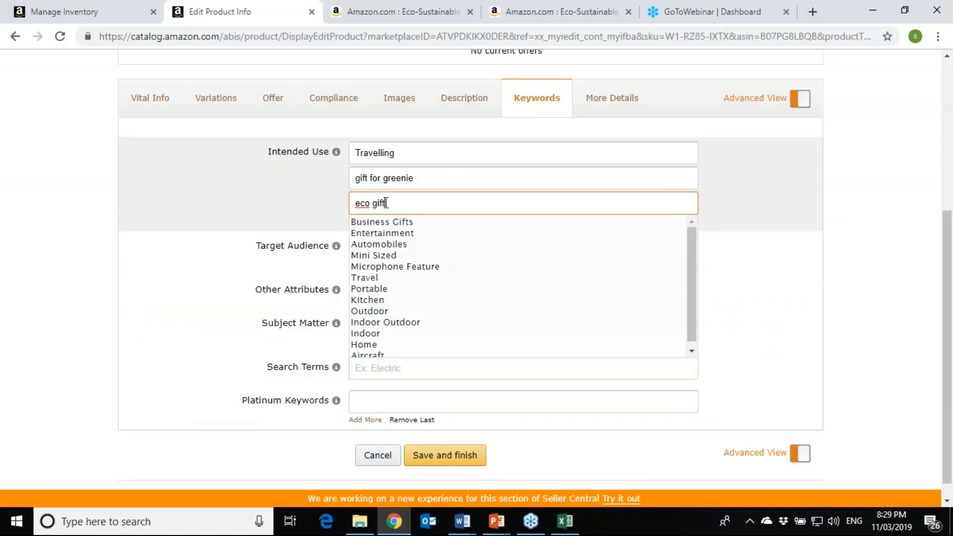
Add 'sustainable gift' and 'sustainable fast food' as the fourth and fifth Intended Uses
click(364, 221)
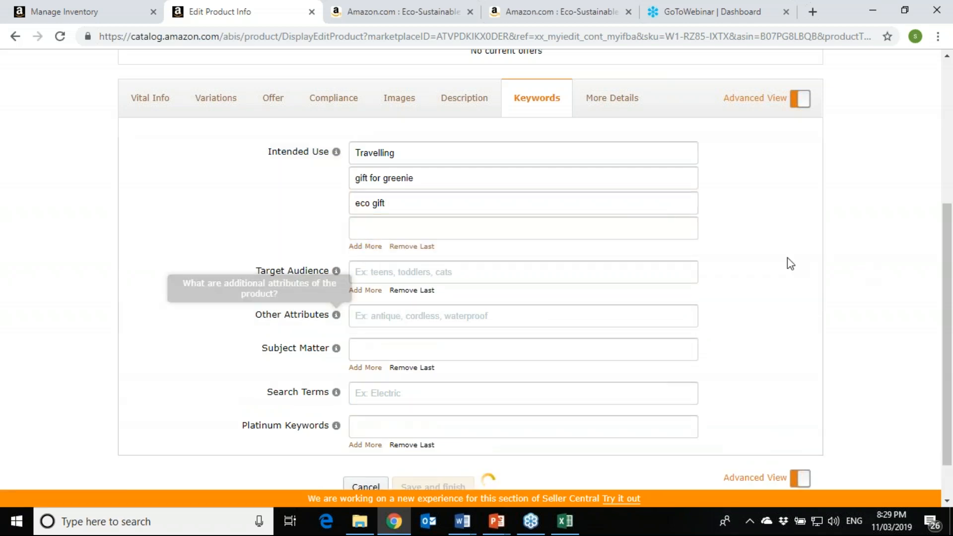
key(alt+Tab)
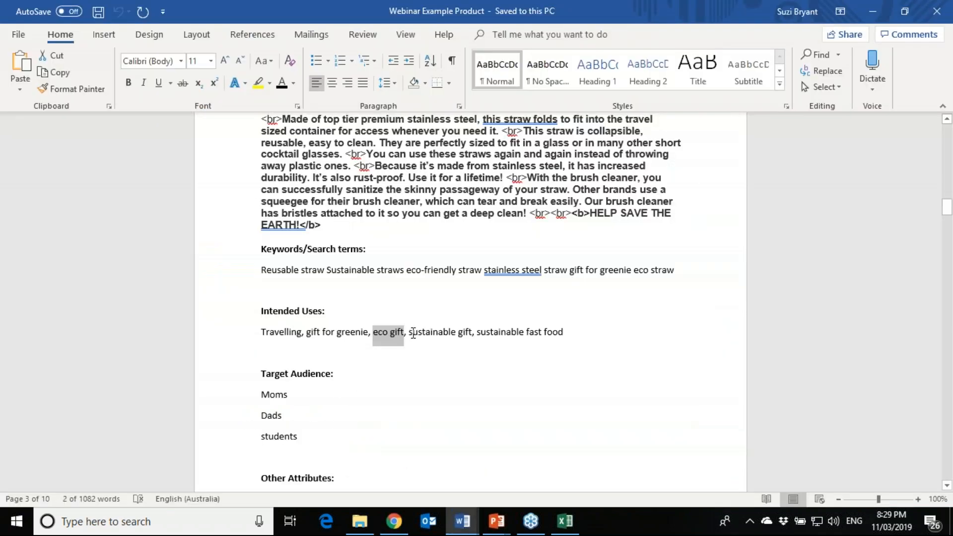
drag(408, 331, 474, 331)
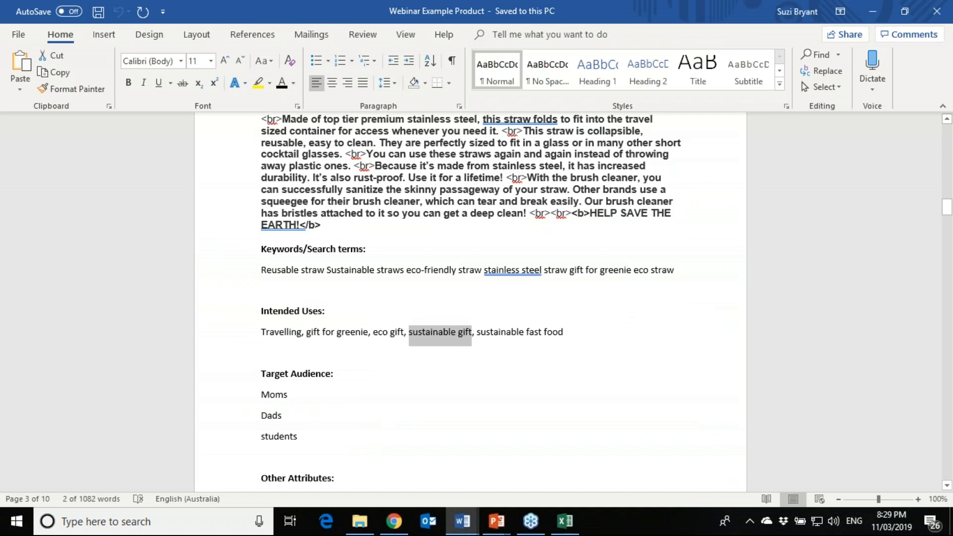
key(alt+Tab)
click(379, 228)
key(ctrl+v)
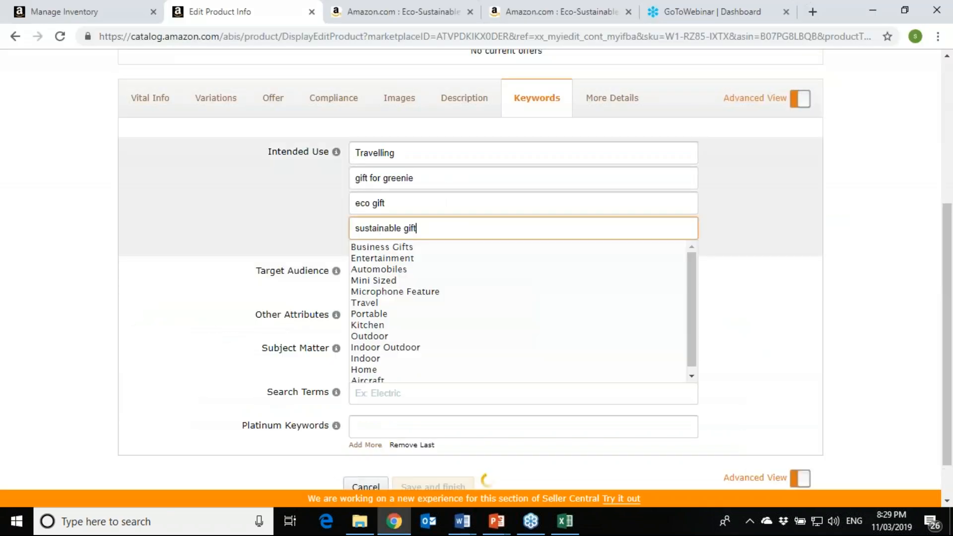
key(alt+Tab)
drag(477, 332, 562, 332)
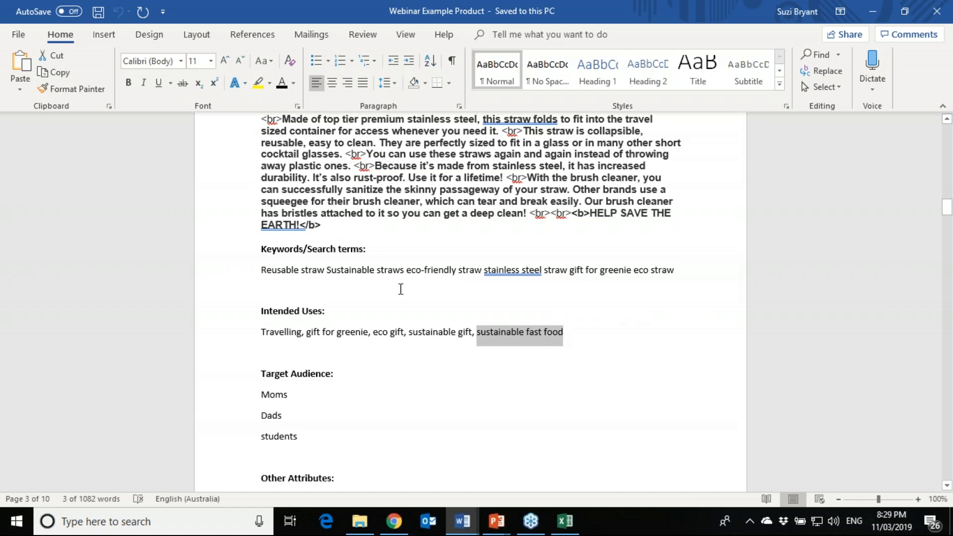
key(alt+Tab)
click(367, 247)
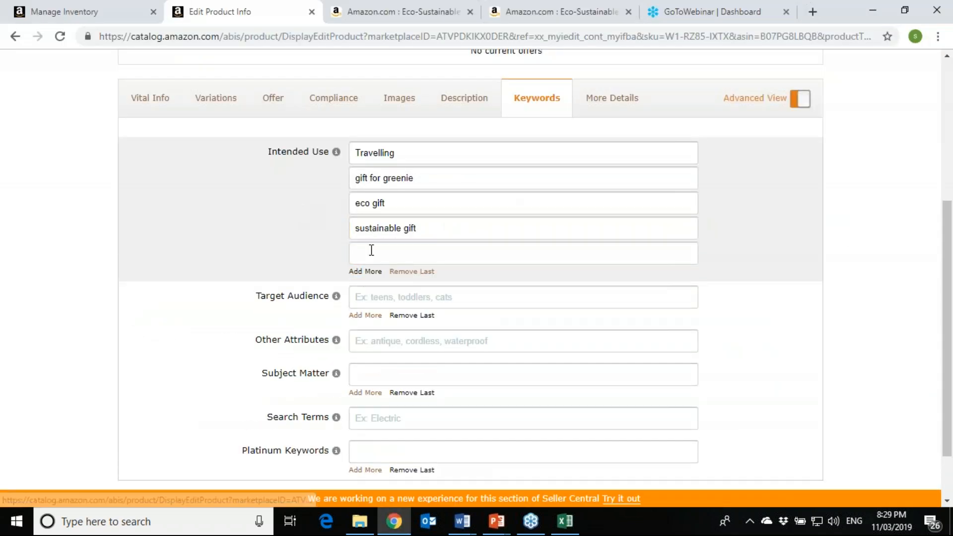
click(371, 249)
key(ctrl+v)
mouse_move(326, 301)
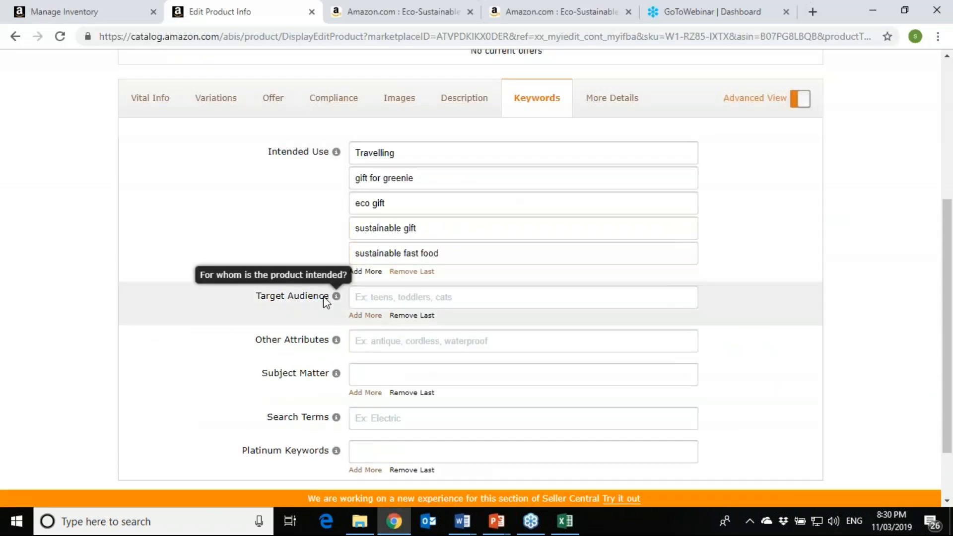
Fill Target Audience with three entries: Moms, Dads and Students
key(alt+Tab)
scroll(398, 317, down, 3)
drag(261, 295, 292, 294)
key(alt+Tab)
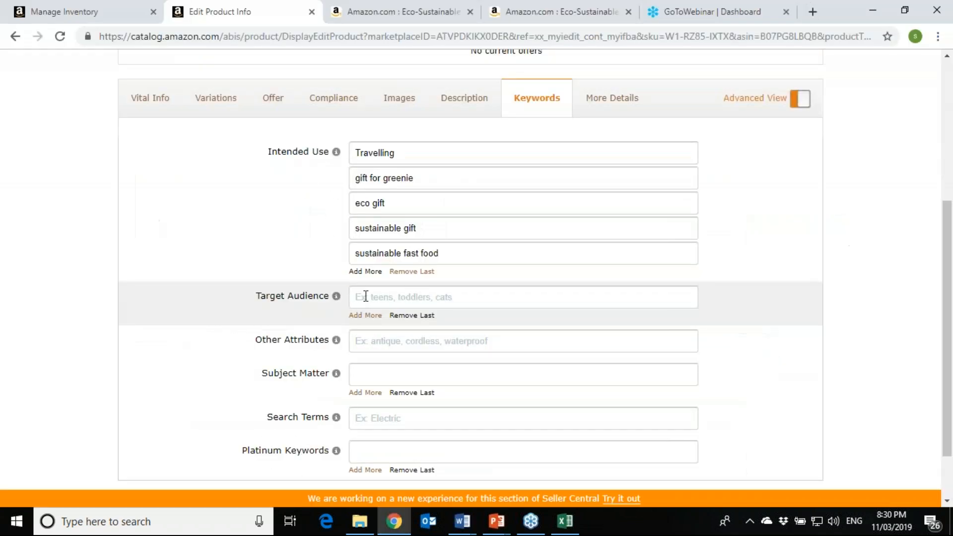
click(366, 296)
text(Moms)
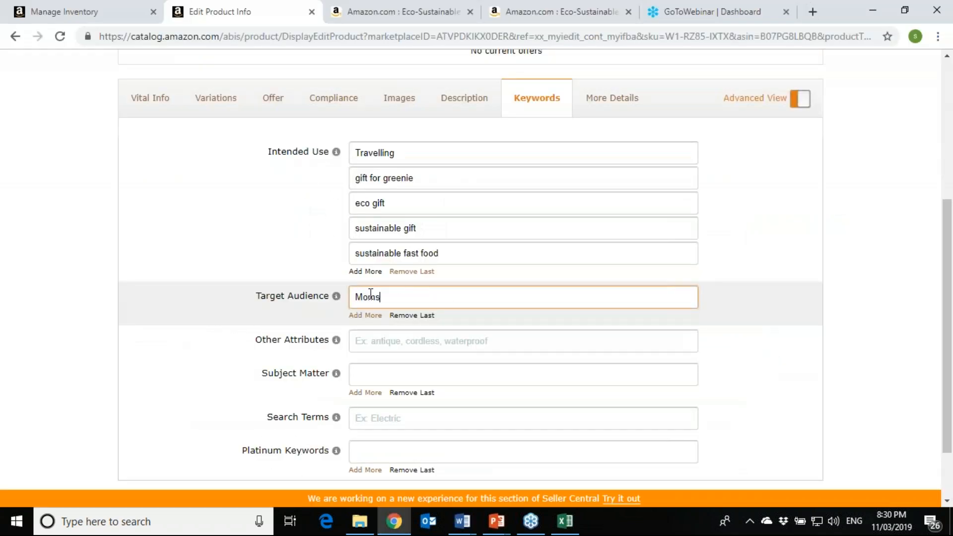
click(365, 316)
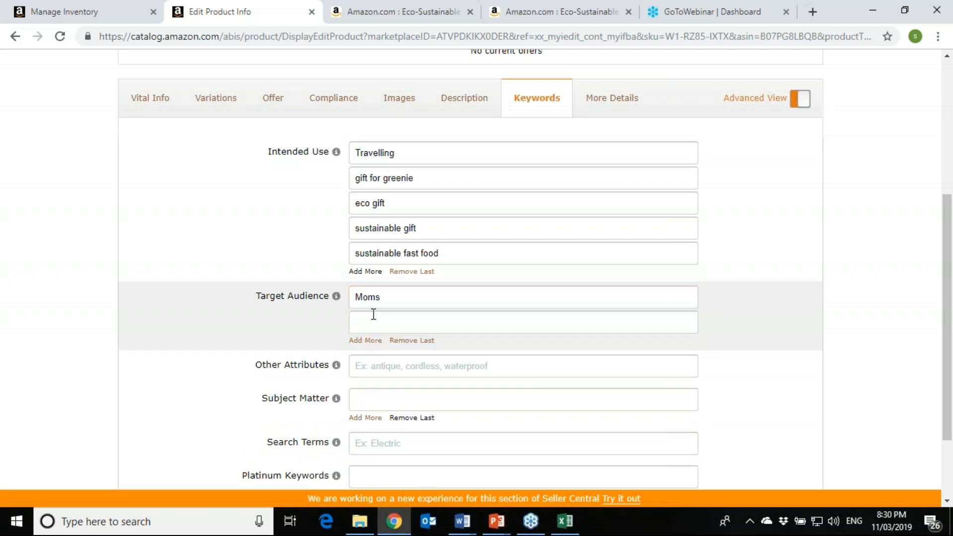
click(379, 317)
text(D)
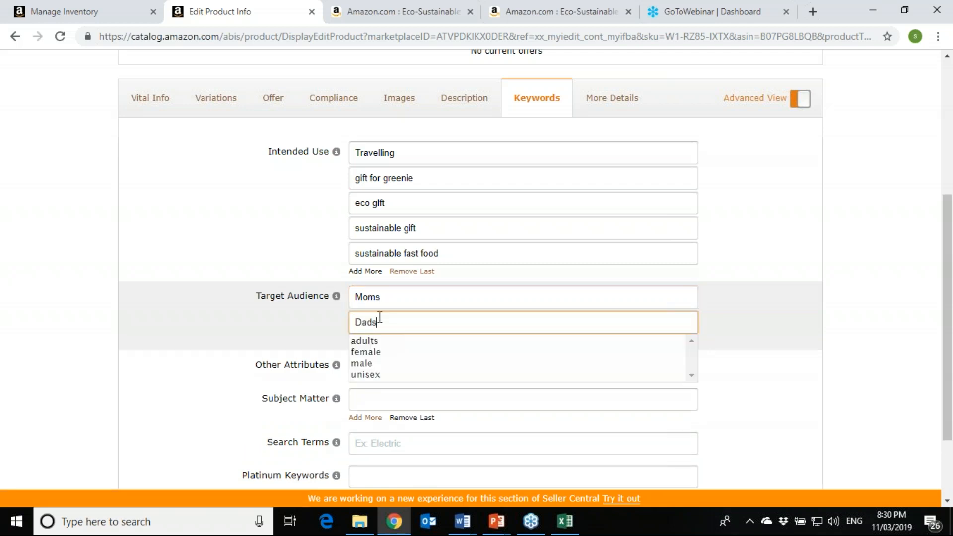
text(ads)
click(363, 340)
click(365, 344)
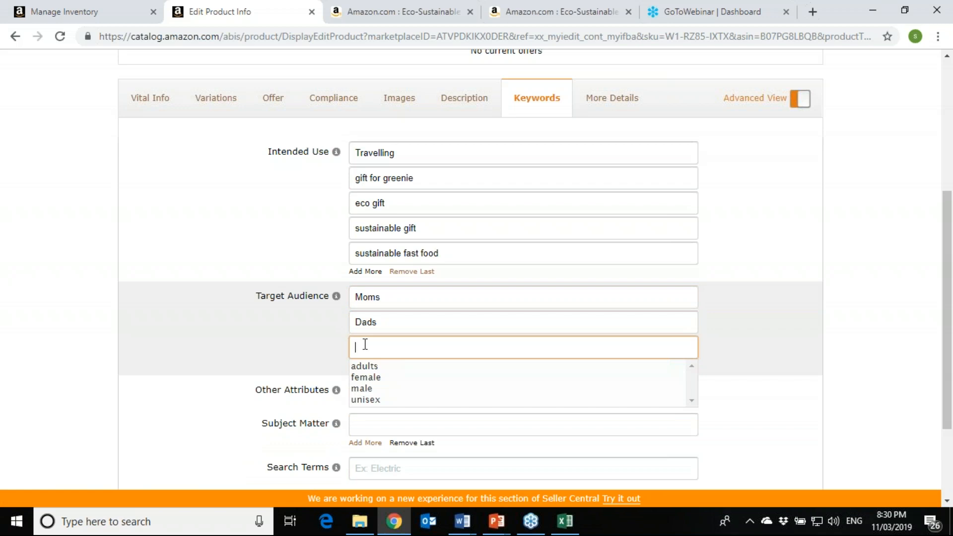
text(Students)
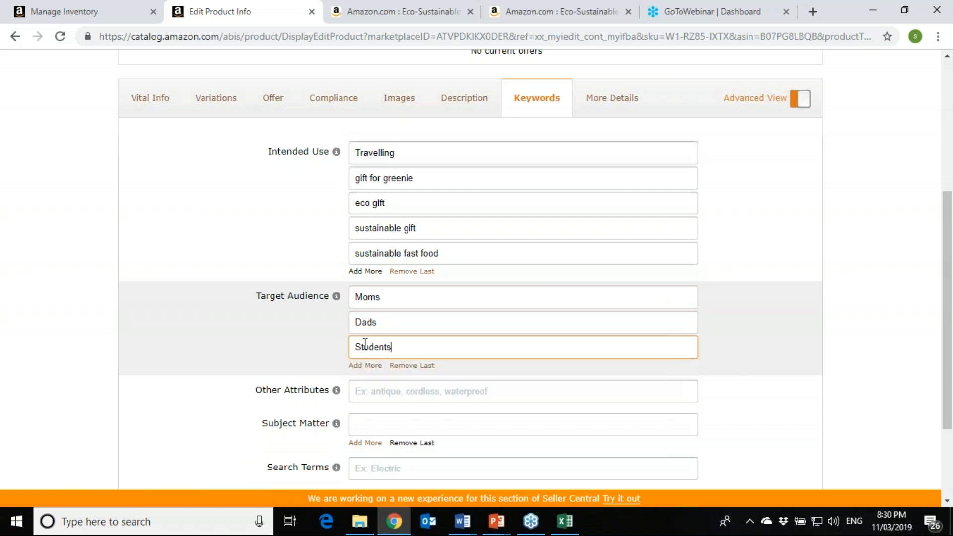
click(336, 347)
Fill Other Attributes with the four attributes from Portable through BPA-Free
scroll(337, 347, down, 3)
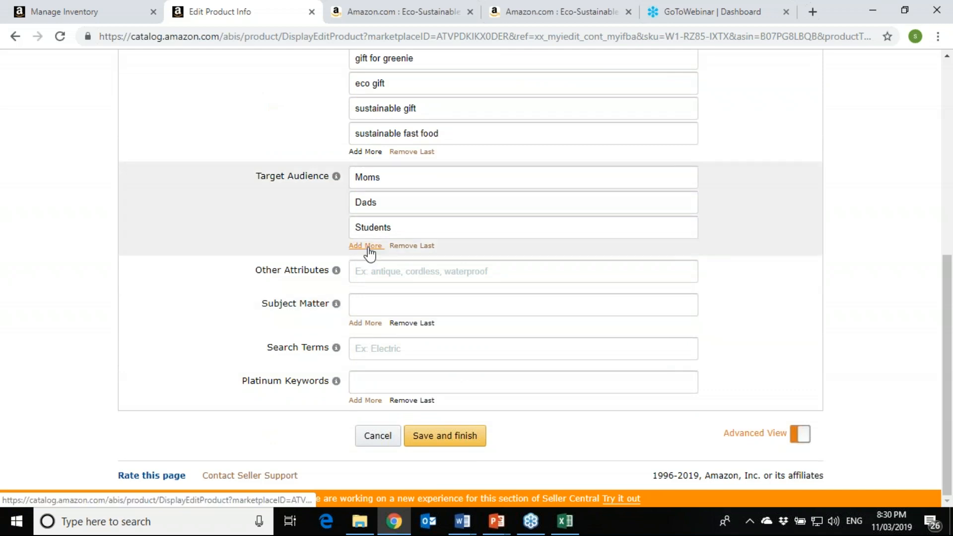
key(alt+Tab)
scroll(286, 316, down, 2)
key(alt+Tab)
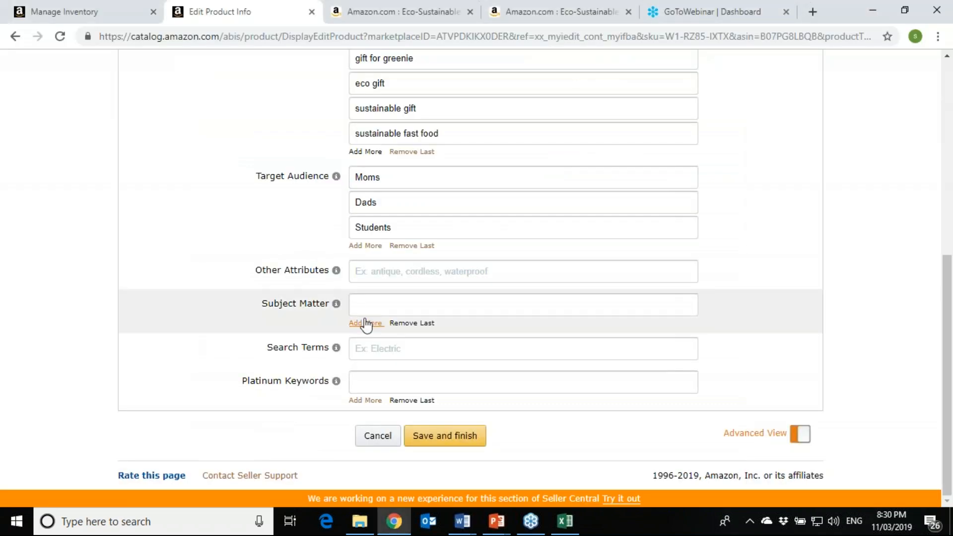
click(362, 269)
text(Portable)
drag(343, 288, 346, 293)
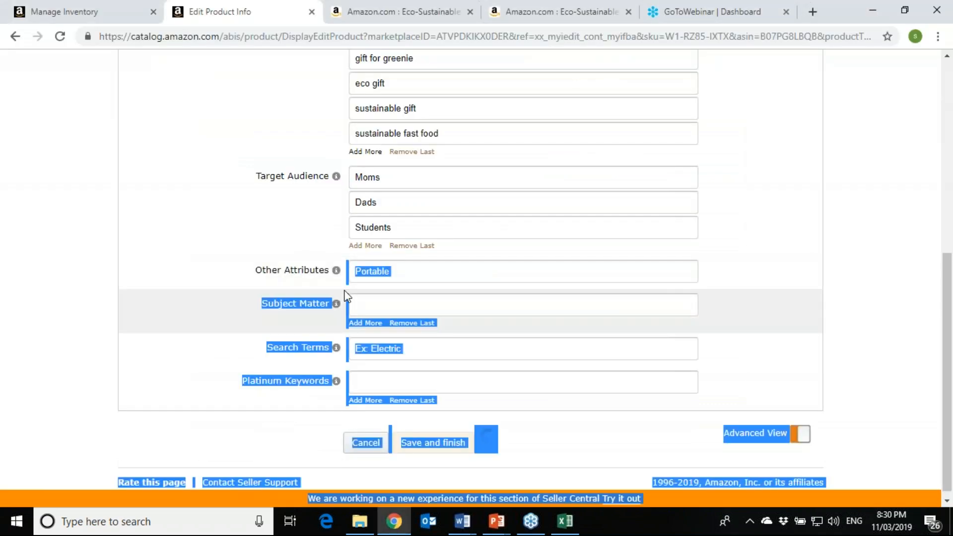
click(147, 273)
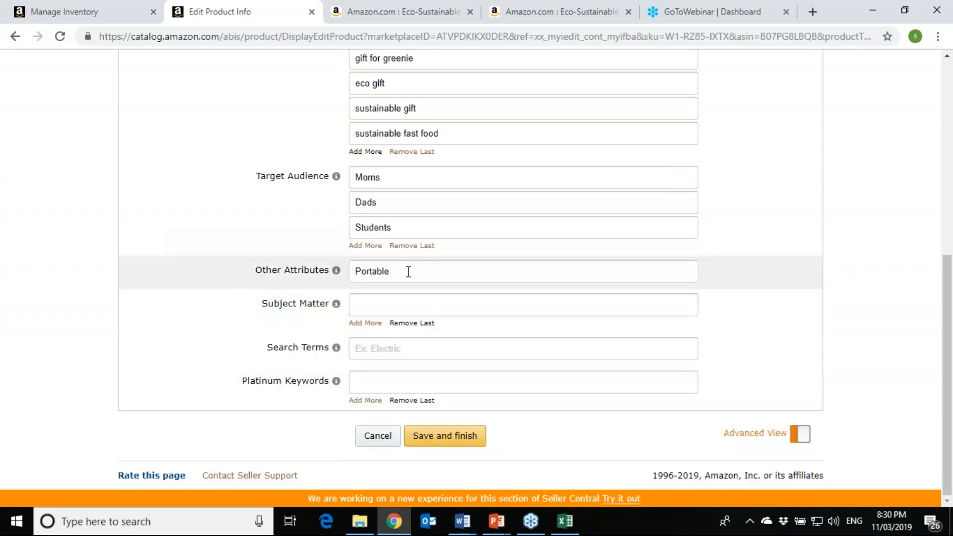
key(alt+Tab)
drag(258, 331, 319, 393)
key(ctrl+c)
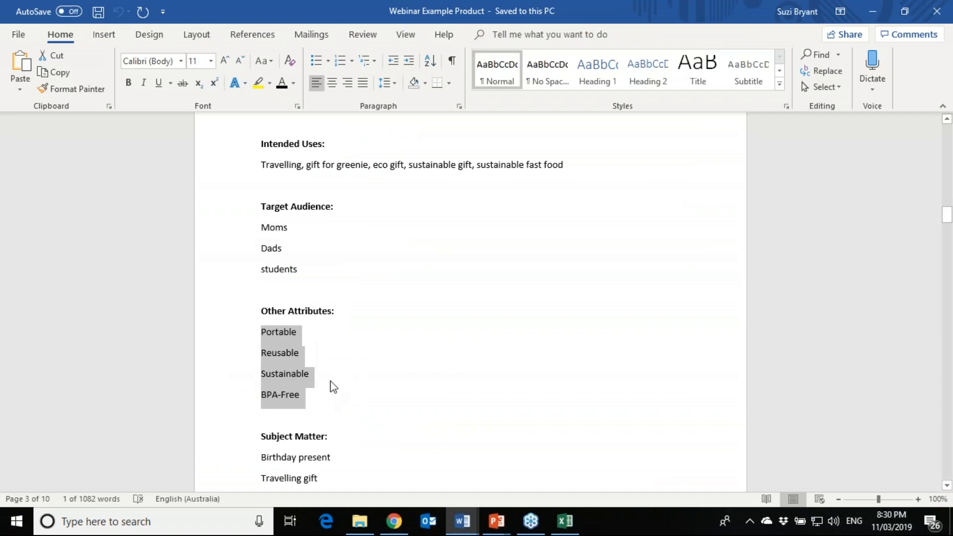
key(alt+Tab)
click(415, 274)
key(ctrl+a)
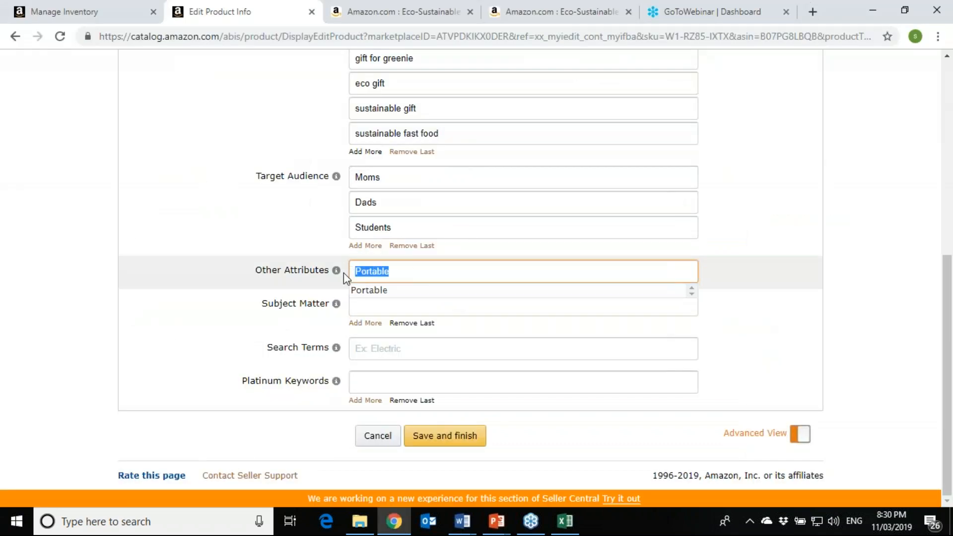
key(ctrl+v)
Enter 'Birthday present' as the first Subject Matter entry
key(alt+Tab)
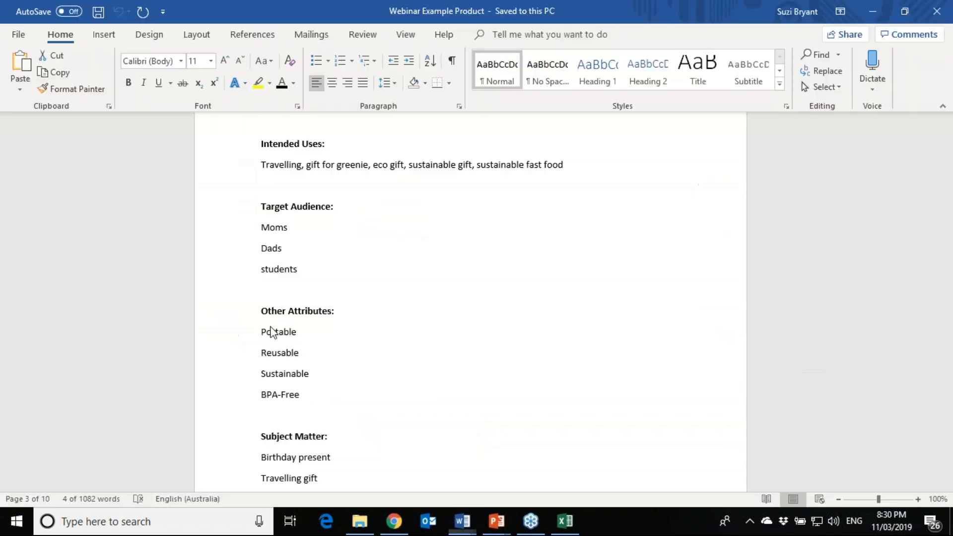
scroll(279, 278, down, 2)
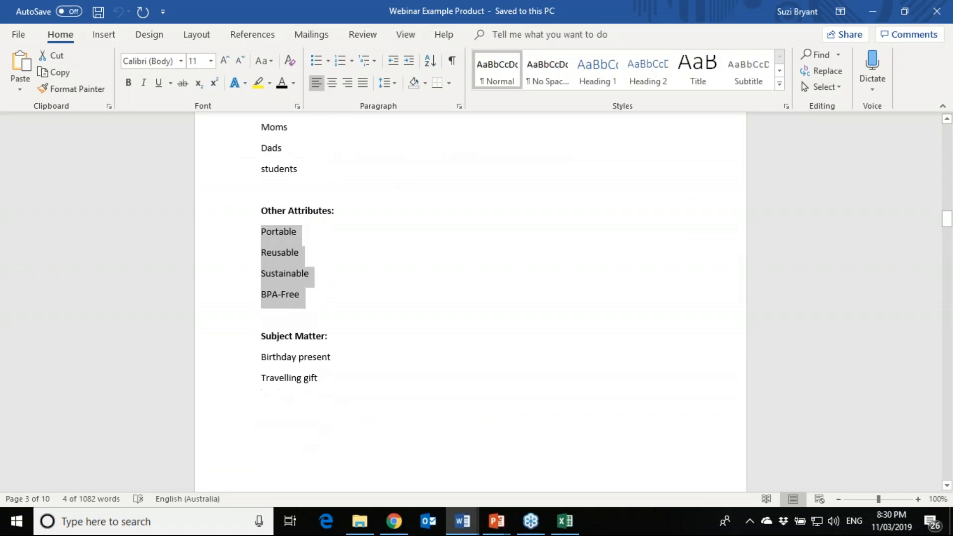
key(alt+Tab)
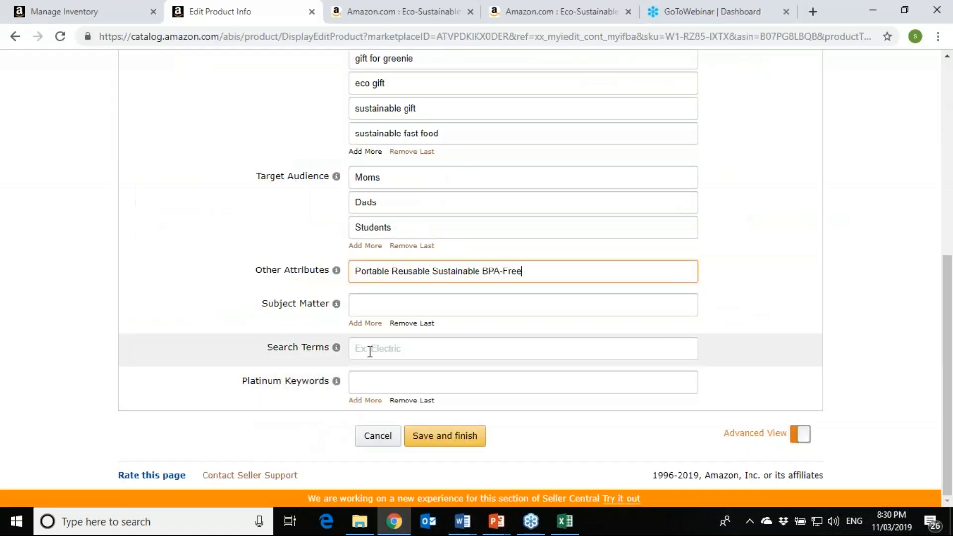
click(369, 303)
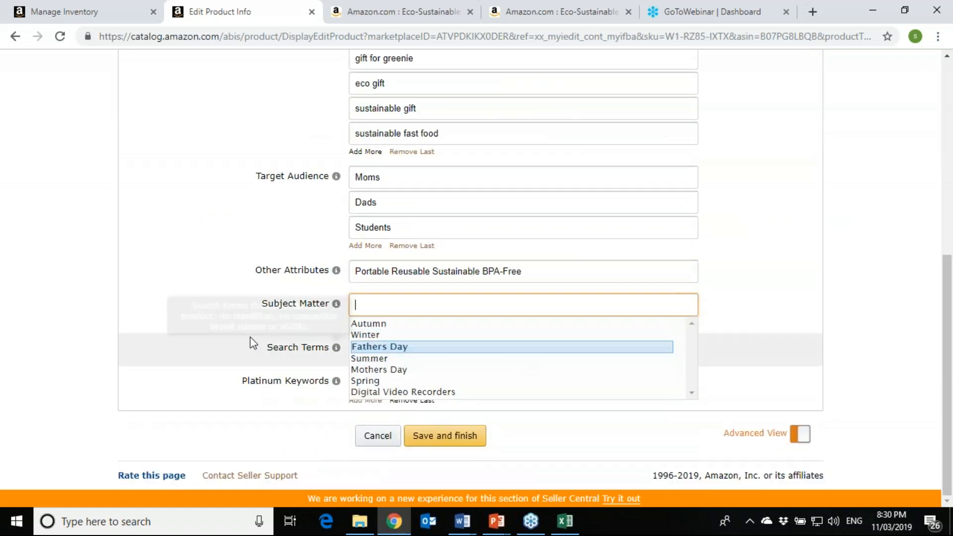
key(alt+Tab)
drag(329, 358, 337, 357)
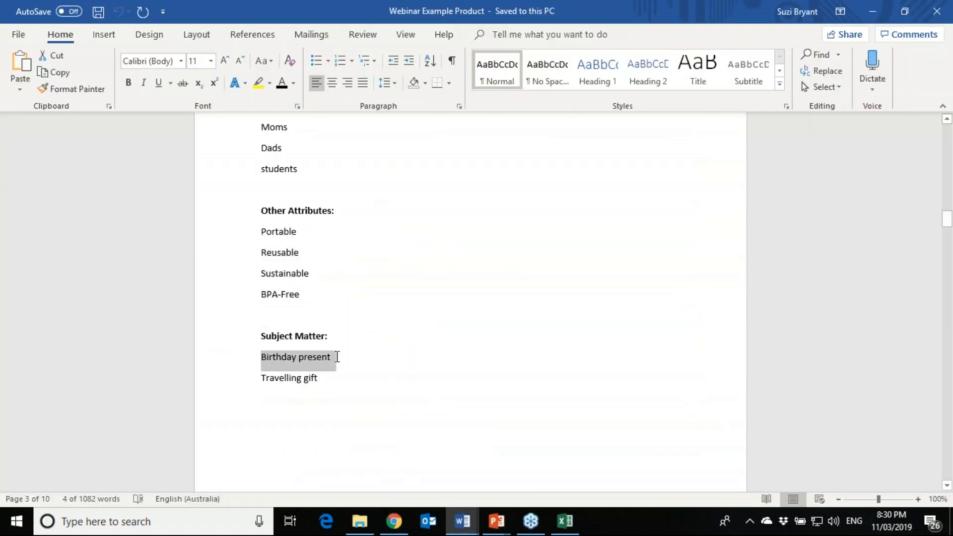
key(ctrl+c)
key(alt+Tab)
click(374, 303)
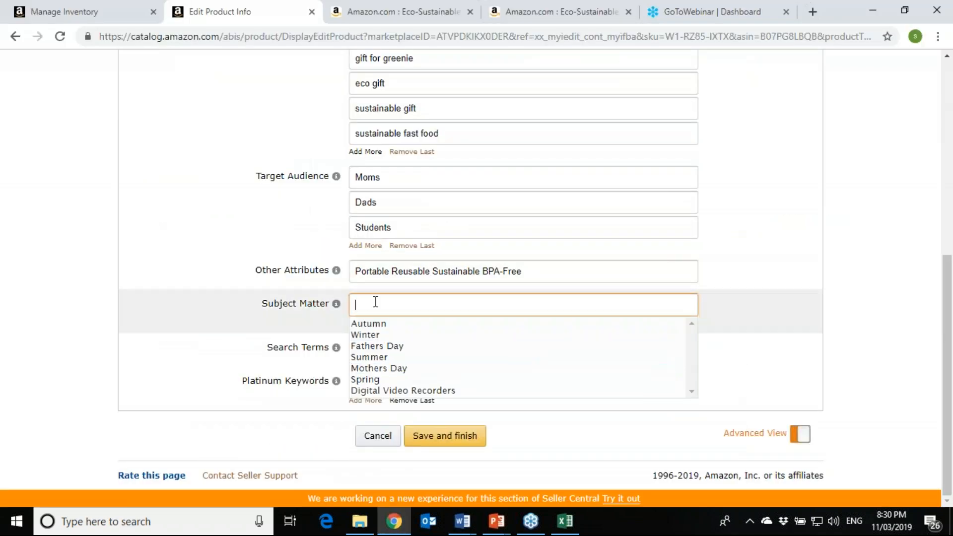
key(ctrl+v)
Add 'Travelling gift' as a second Subject Matter entry from the notes
click(365, 323)
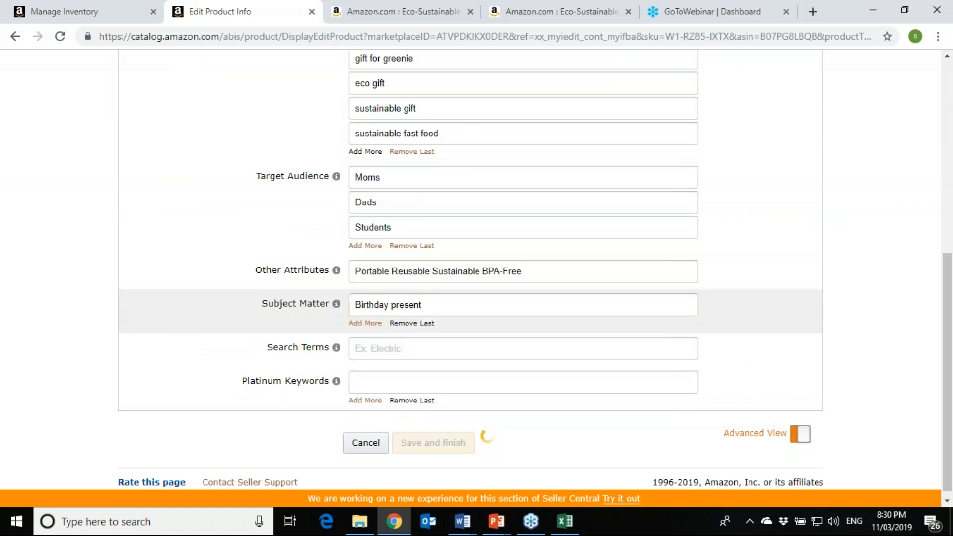
key(alt+Tab)
drag(268, 382, 334, 378)
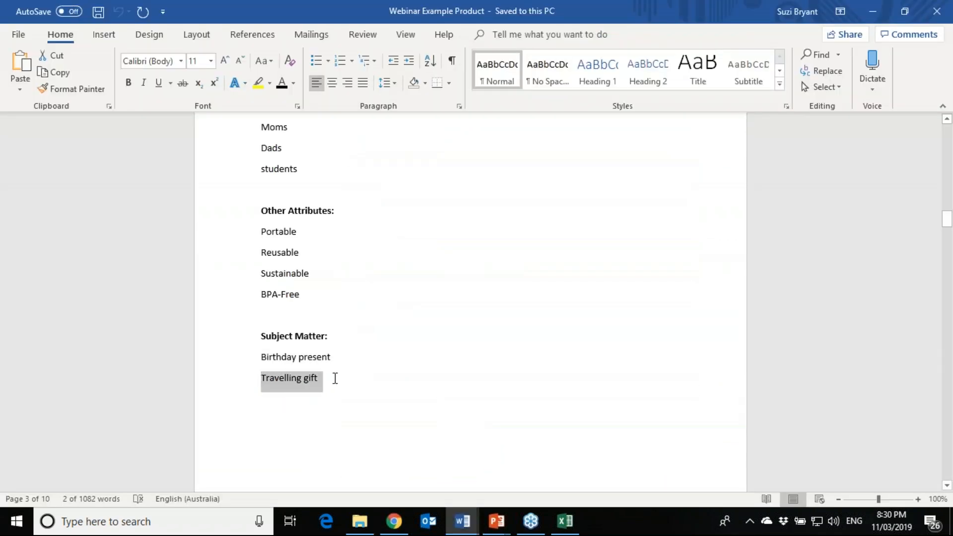
key(alt+Tab)
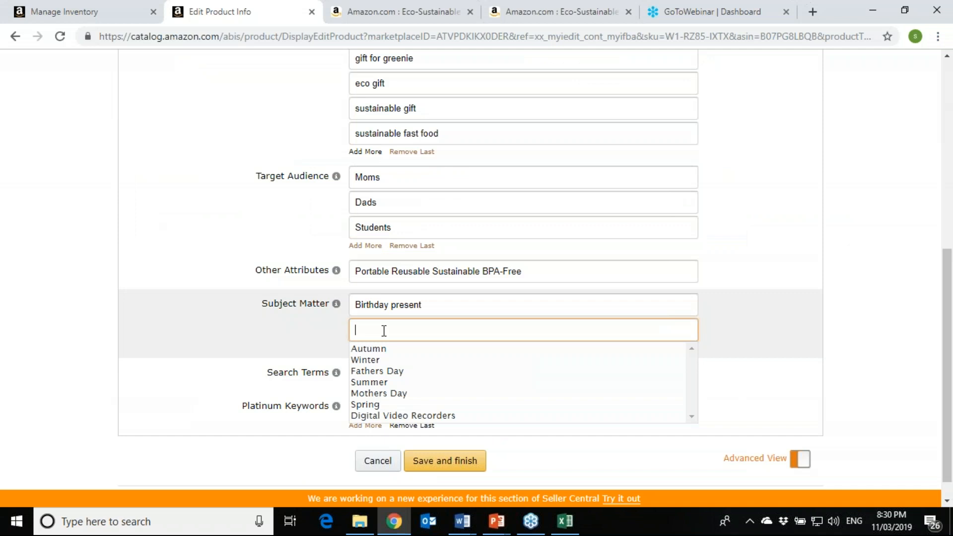
key(ctrl+v)
click(354, 373)
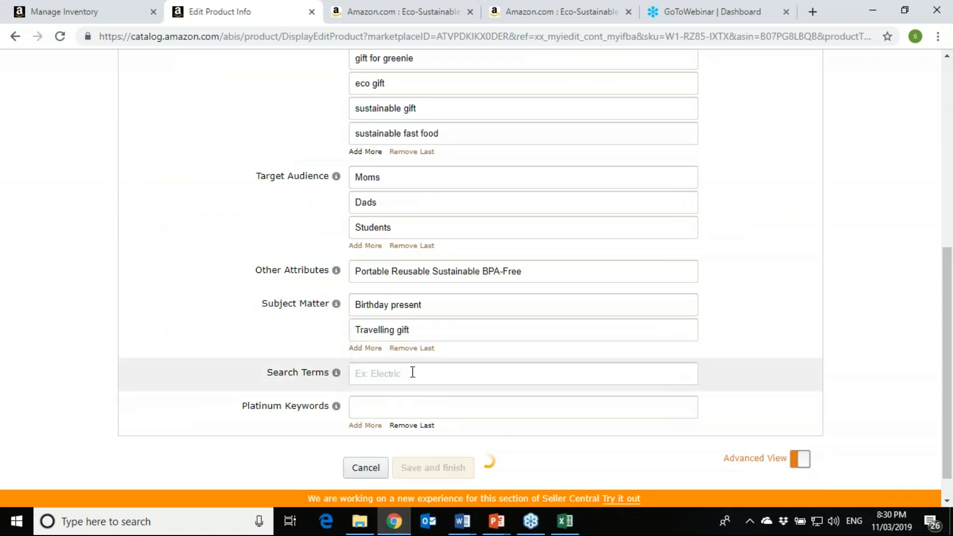
key(alt+Tab)
scroll(240, 277, up, 8)
drag(261, 237, 323, 237)
Paste the sustainable-straw keyword line from the Word notes into Search Terms
drag(412, 241, 691, 241)
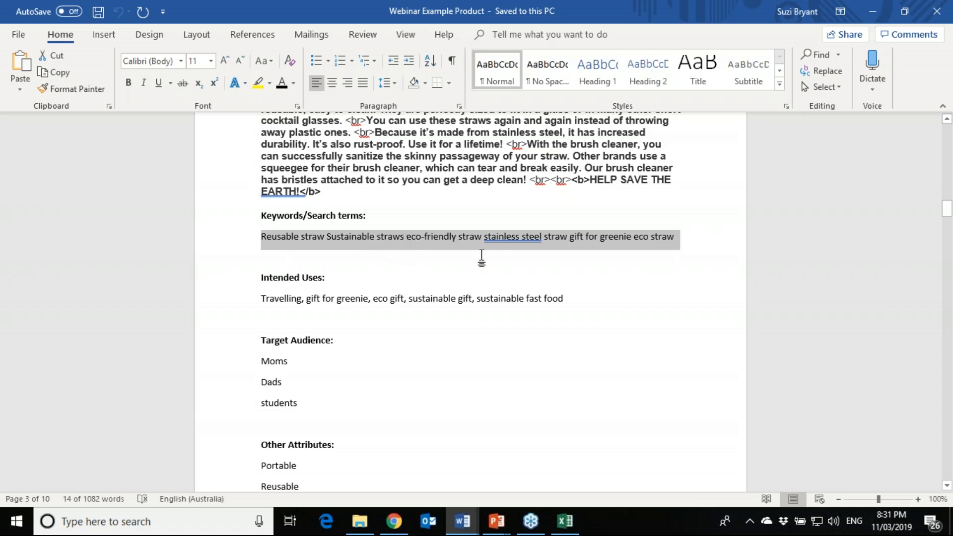
key(alt+Tab)
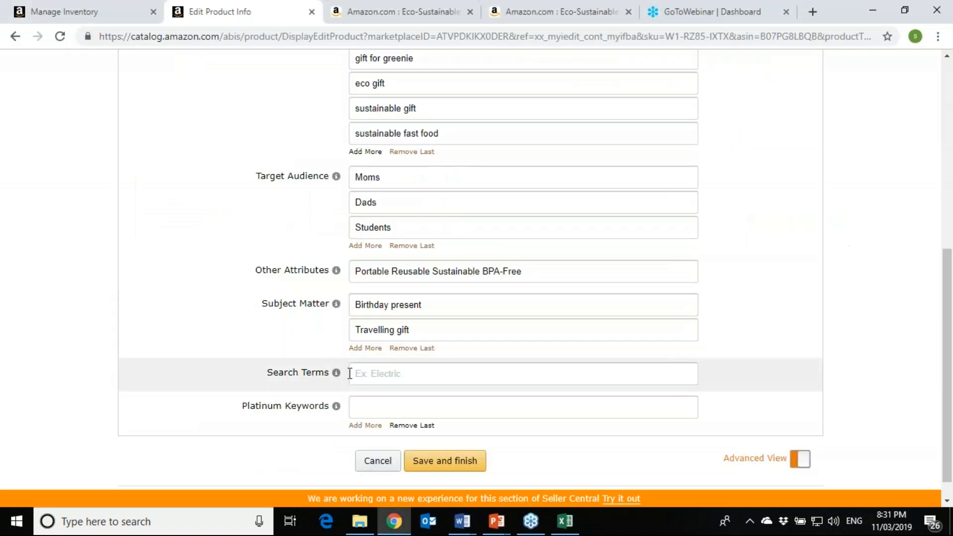
click(358, 377)
key(ctrl+v)
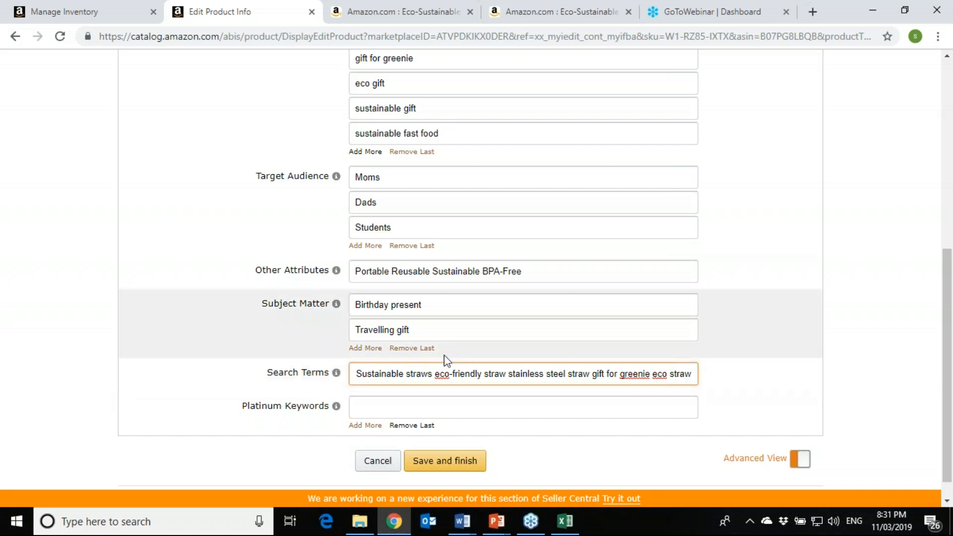
scroll(444, 361, up, 1)
scroll(445, 360, down, 1)
scroll(445, 360, up, 2)
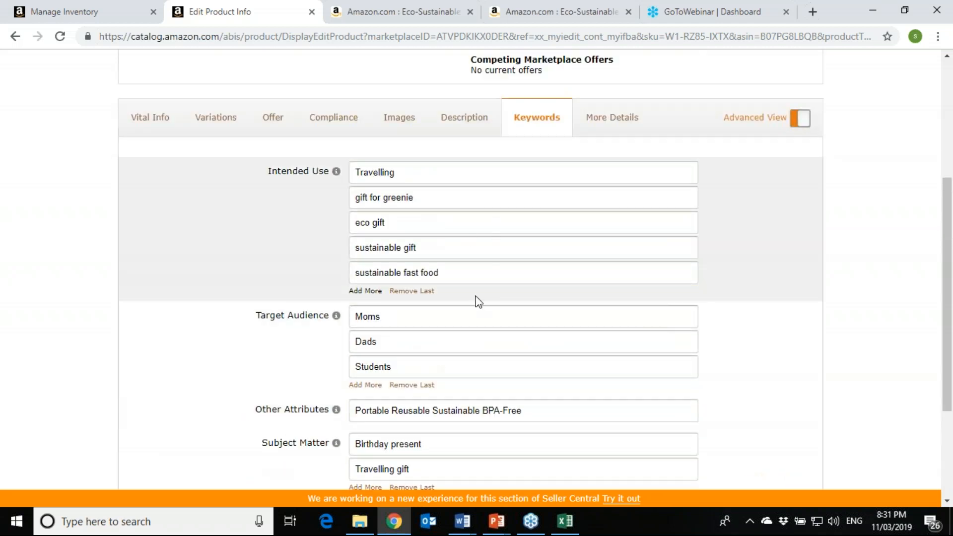
scroll(455, 340, down, 3)
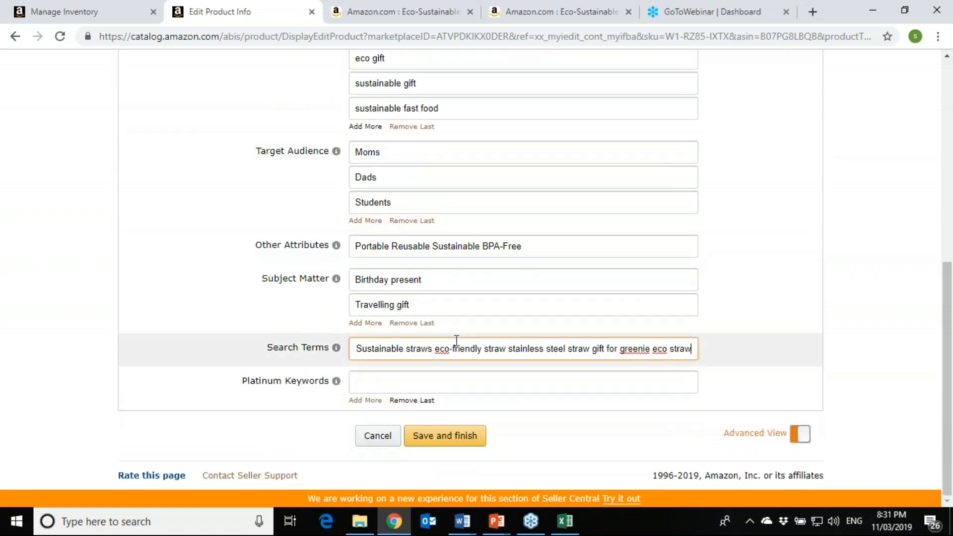
scroll(434, 320, up, 3)
click(394, 99)
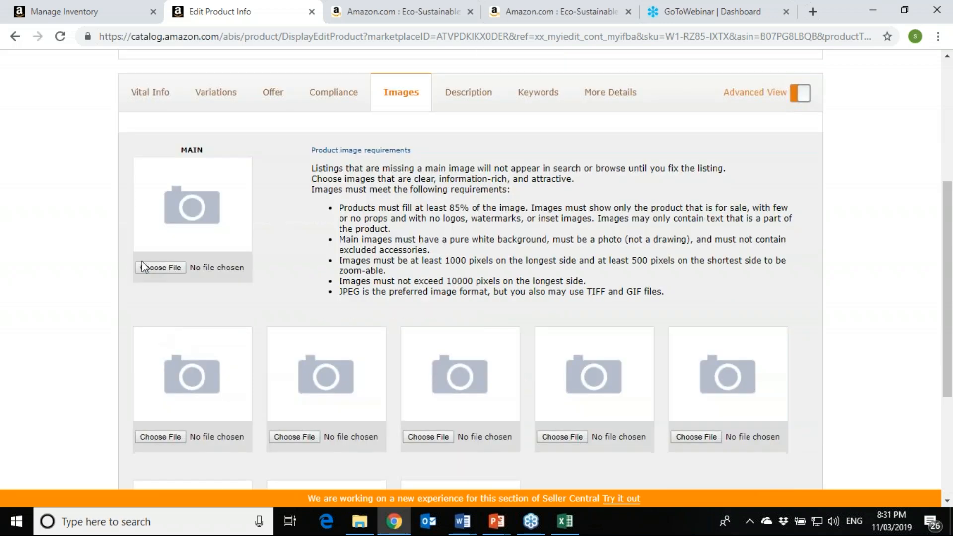
Upload 'straws hero shot' as the main image and 'straws hero 2' as the first extra image
click(156, 267)
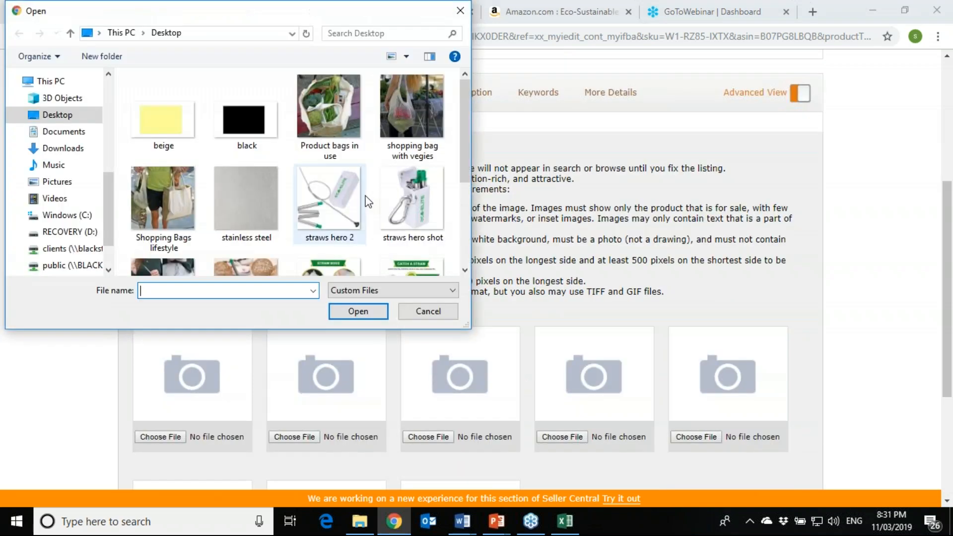
scroll(373, 191, down, 1)
click(397, 176)
click(358, 311)
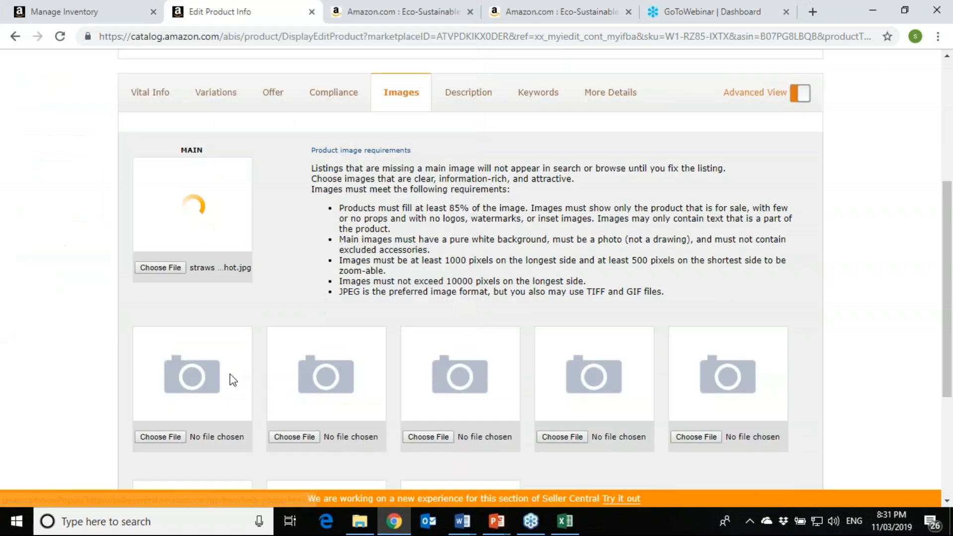
scroll(172, 381, down, 1)
scroll(171, 380, down, 2)
click(160, 297)
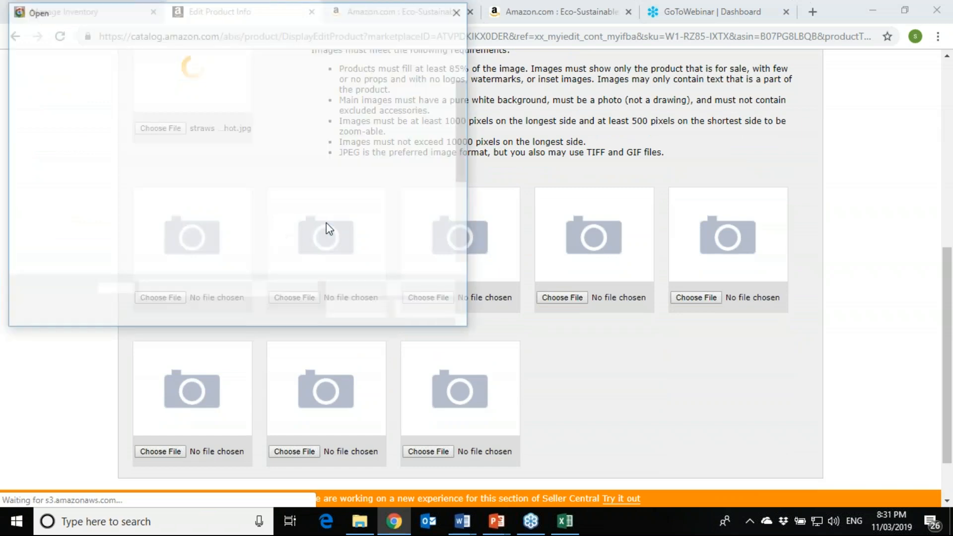
click(345, 214)
click(358, 315)
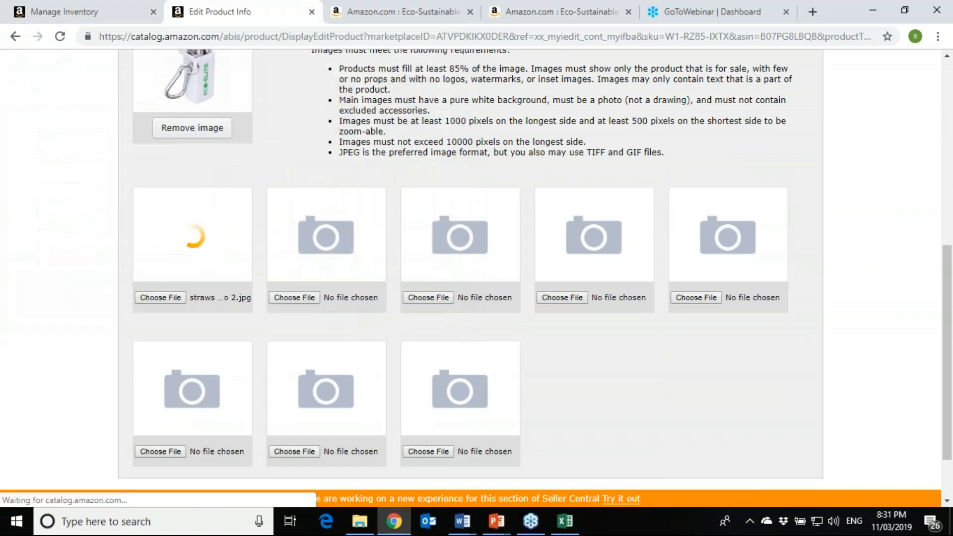
Upload straws2, straws3 and straws4 into the second to fourth extra image slots
click(314, 195)
scroll(314, 193, down, 3)
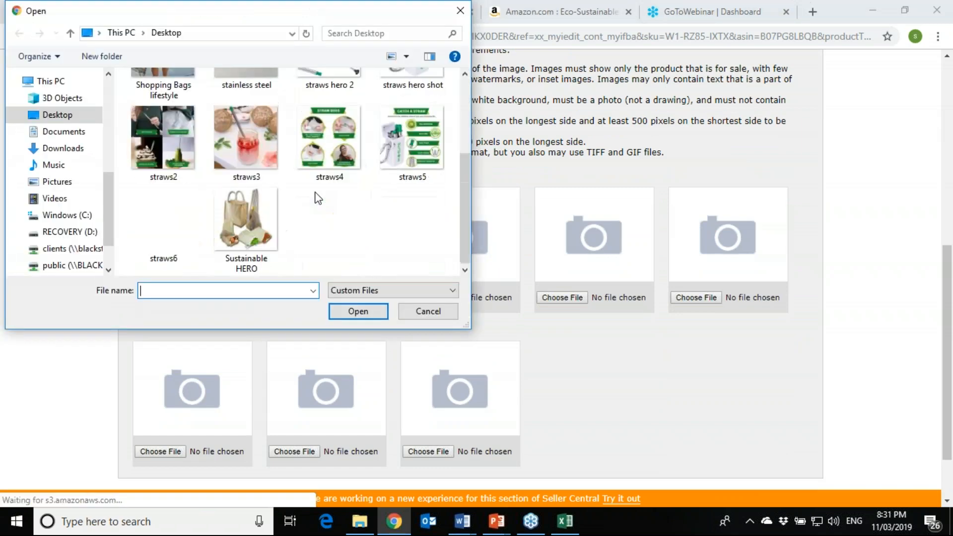
click(190, 149)
click(357, 311)
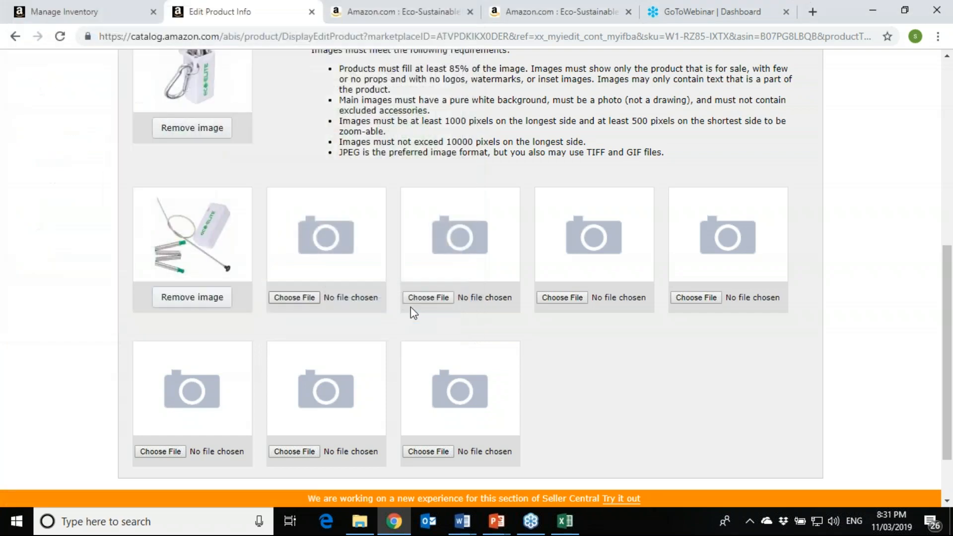
click(421, 297)
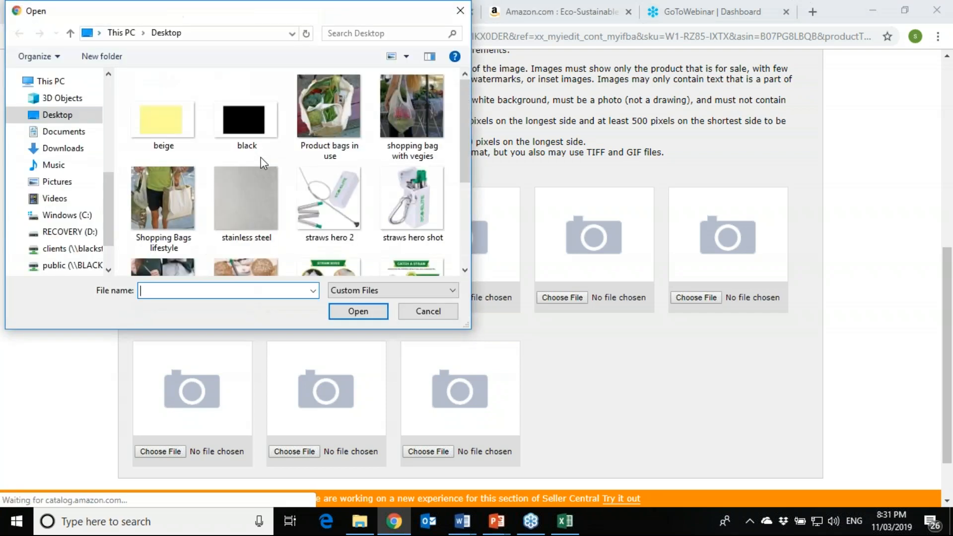
scroll(262, 159, down, 3)
click(264, 165)
click(356, 311)
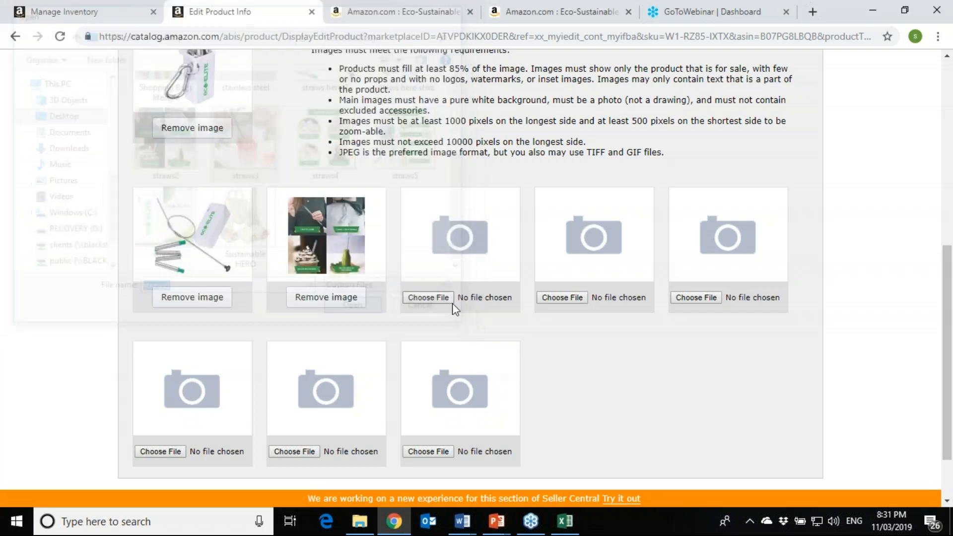
click(562, 298)
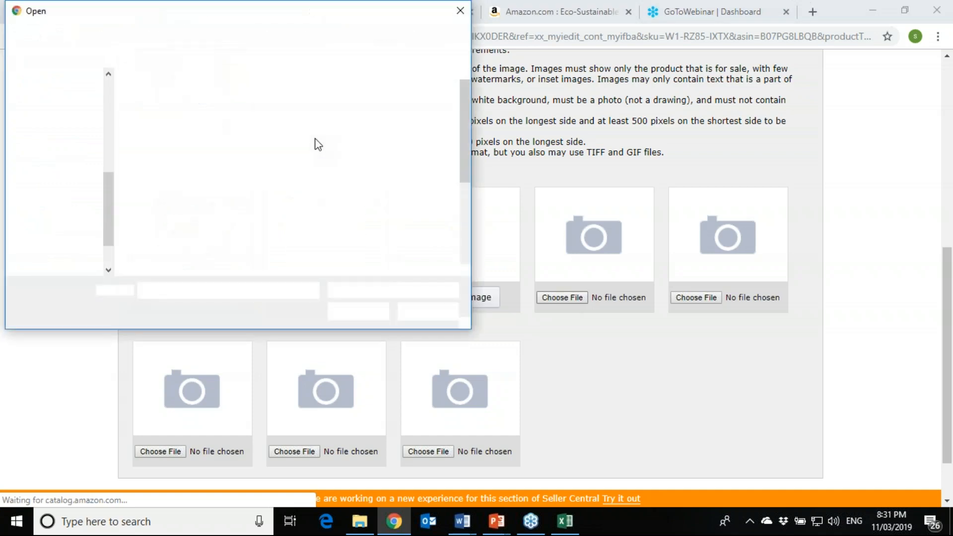
click(329, 229)
click(355, 311)
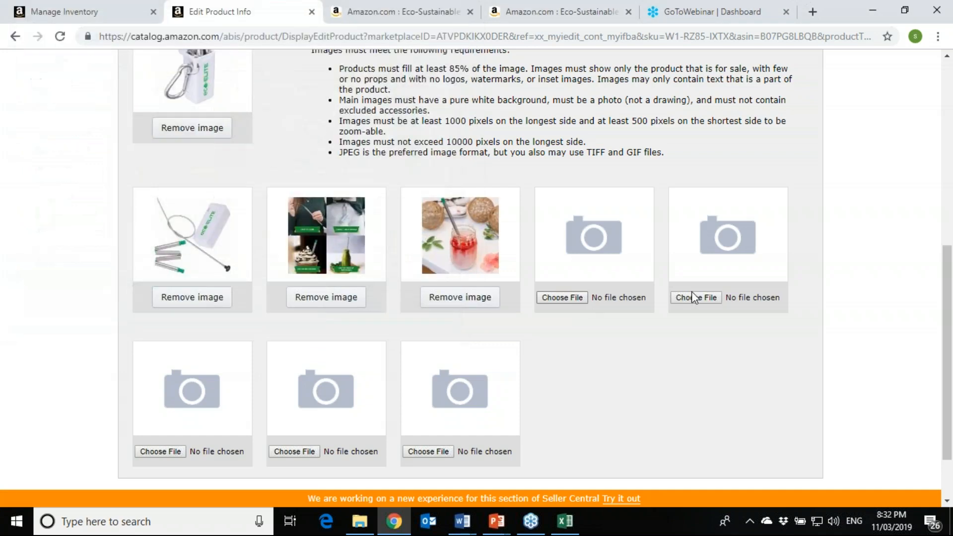
Upload straws5 and straws6 into the fifth and sixth extra image slots
click(696, 298)
click(423, 140)
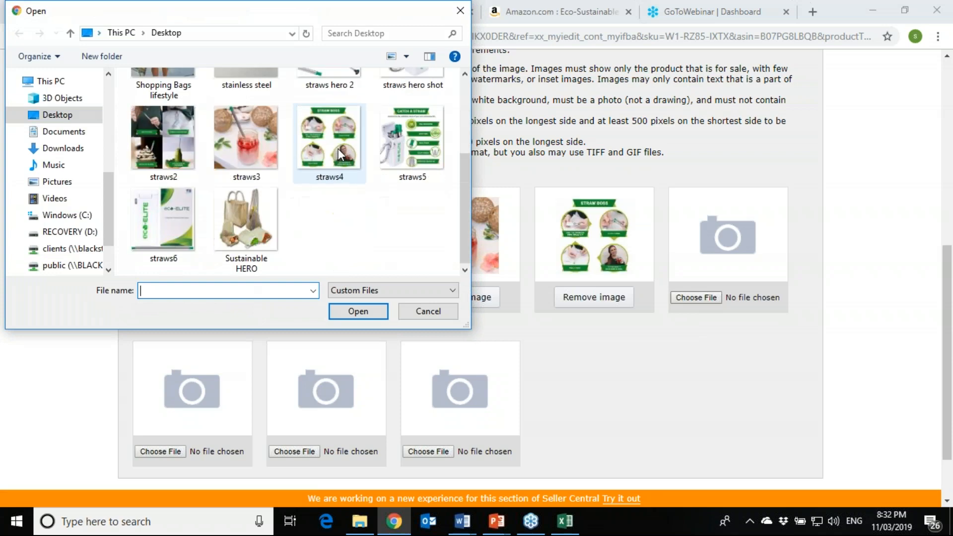
click(356, 310)
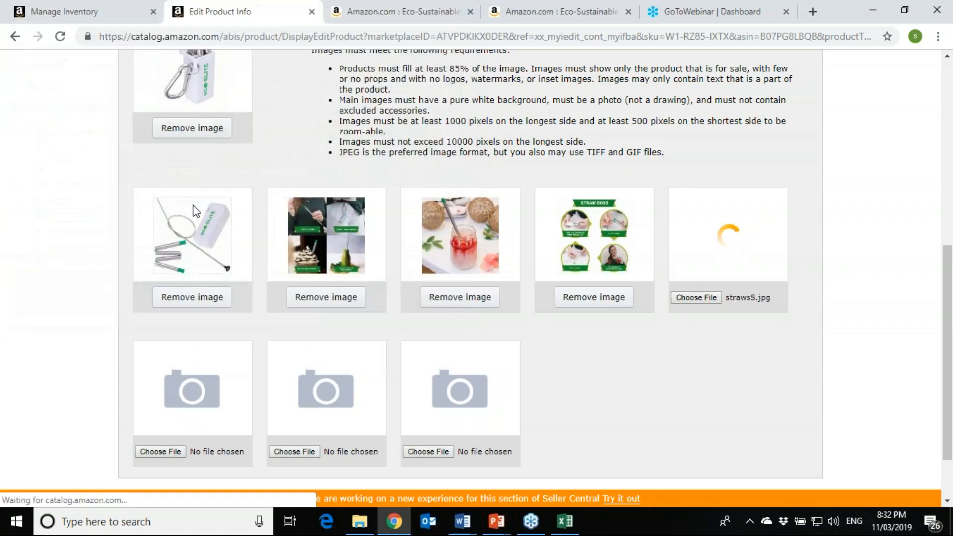
scroll(102, 346, down, 1)
click(161, 383)
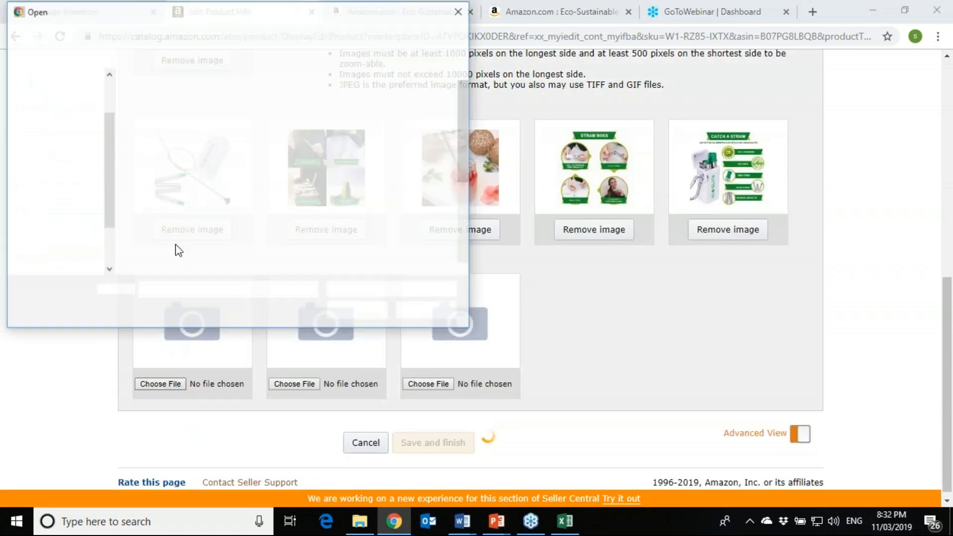
click(180, 221)
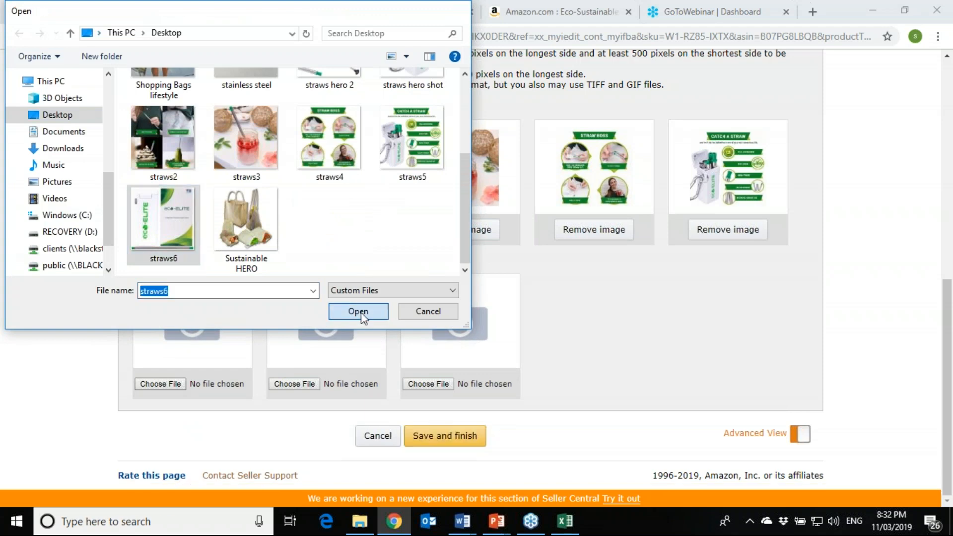
click(357, 311)
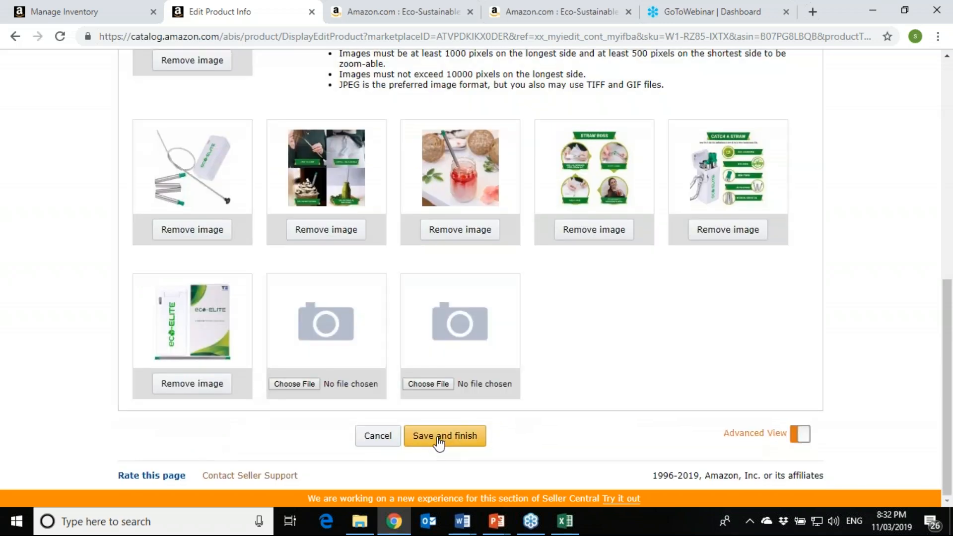
Save and finish the listing, then expand the straw product's variations Straw01b and Straw02s
click(443, 438)
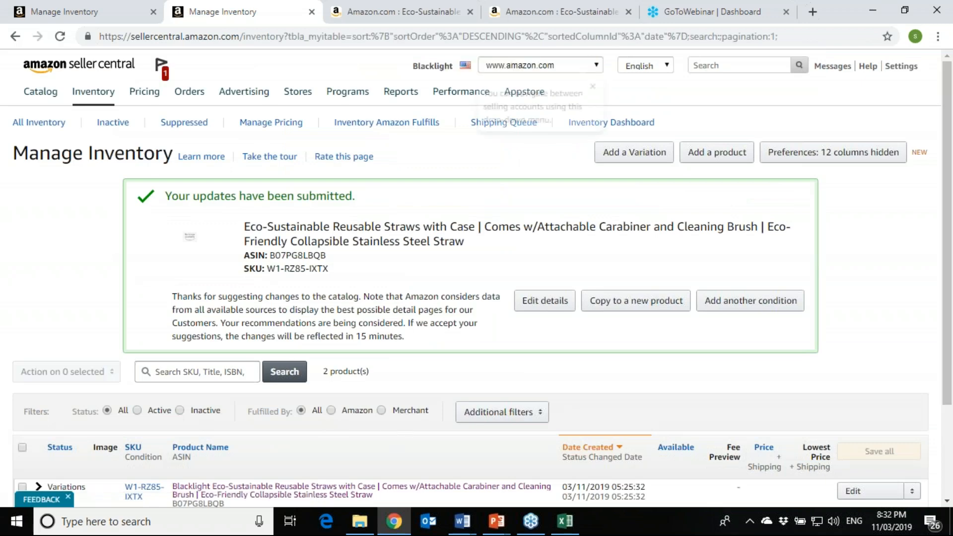
scroll(317, 426, down, 3)
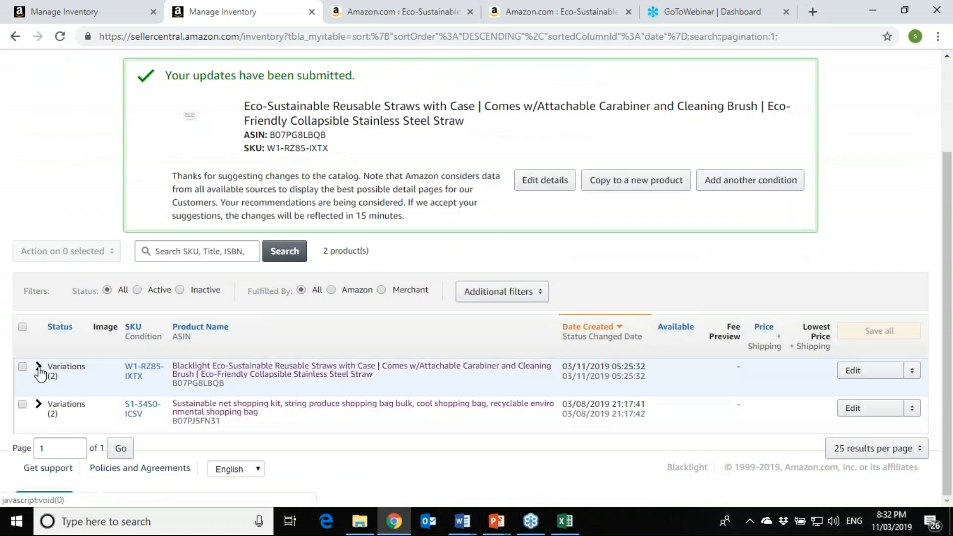
click(39, 367)
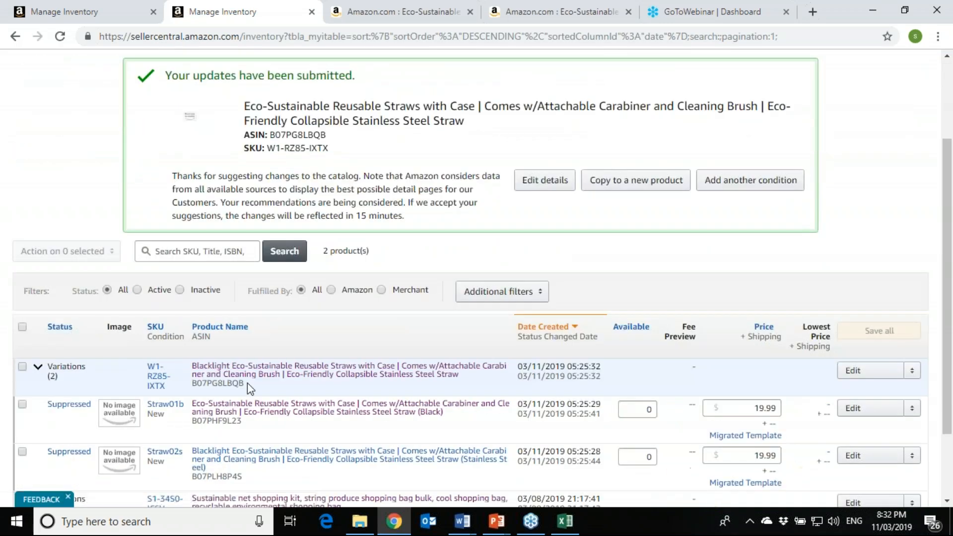
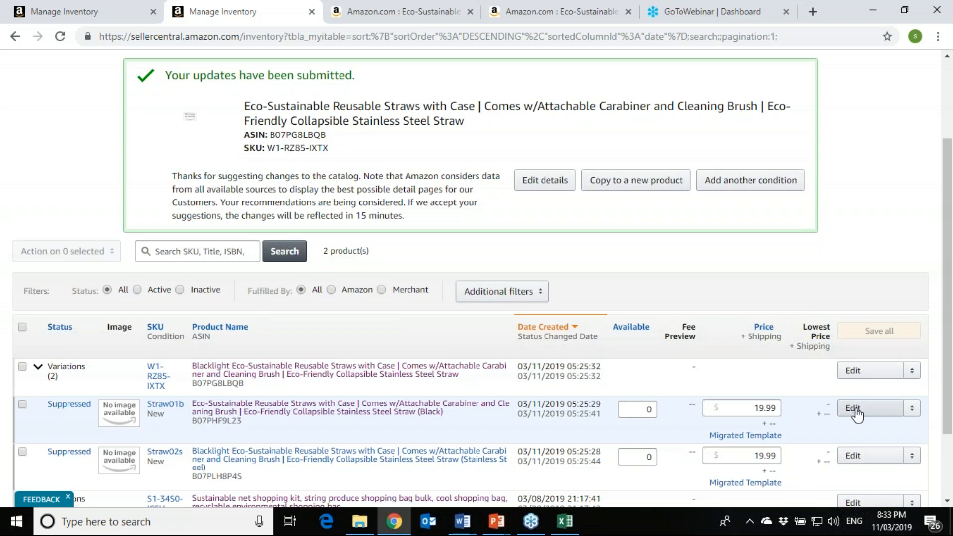
Open Edit Product Info for the black straw variation Straw01b (ASIN B07PHF9L23)
scroll(855, 414, down, 1)
click(859, 342)
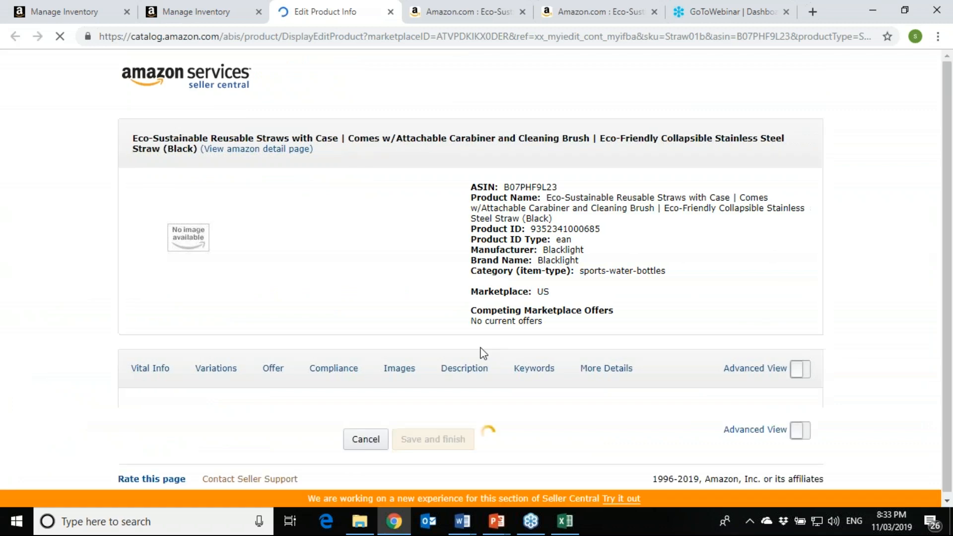
Look through the black straw's product Description section
click(477, 376)
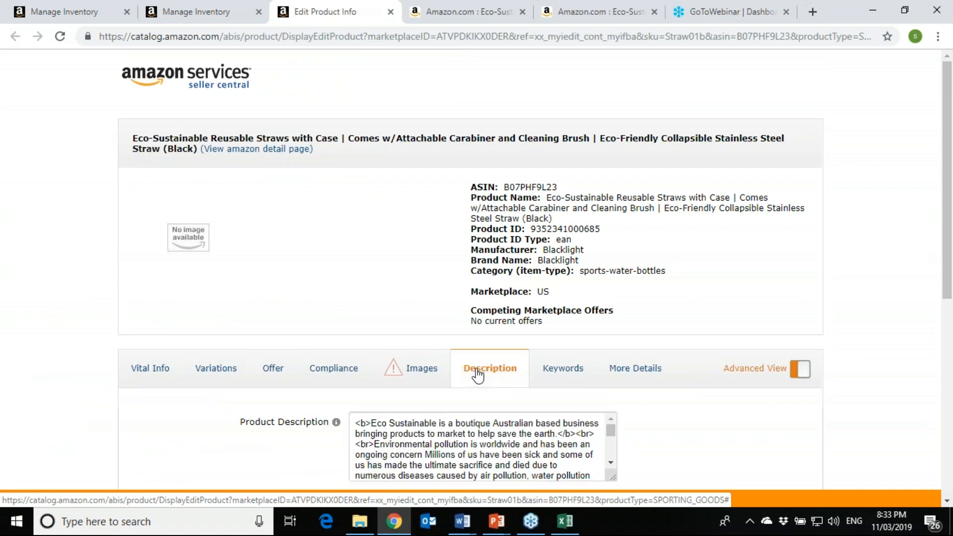
scroll(477, 376, down, 6)
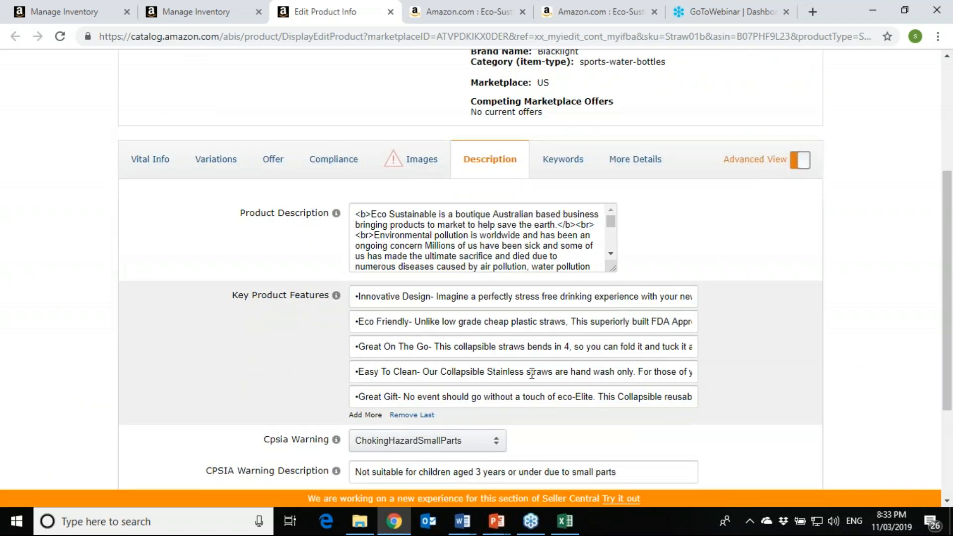
scroll(546, 287, up, 3)
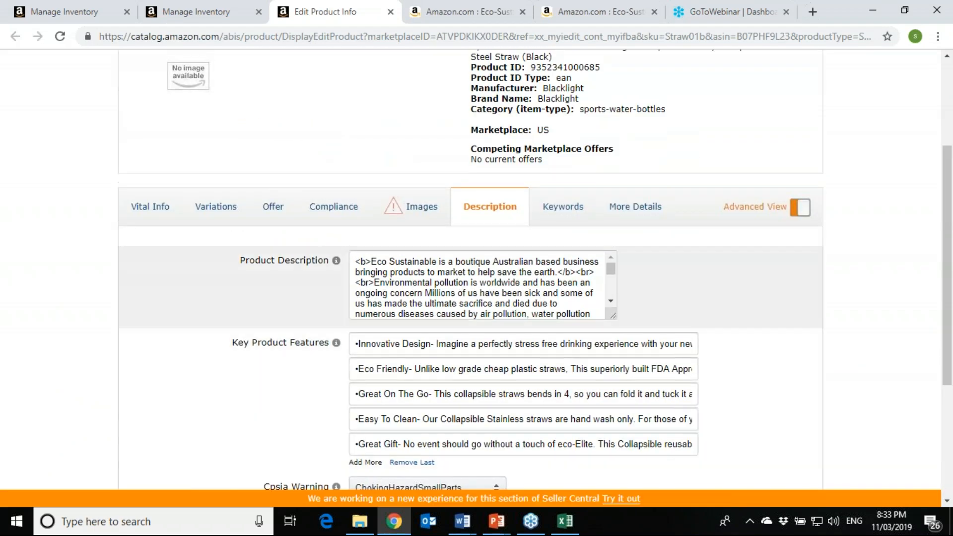
Review the Keywords fields, including intended uses like Travelling and eco gift
click(562, 209)
scroll(535, 291, down, 3)
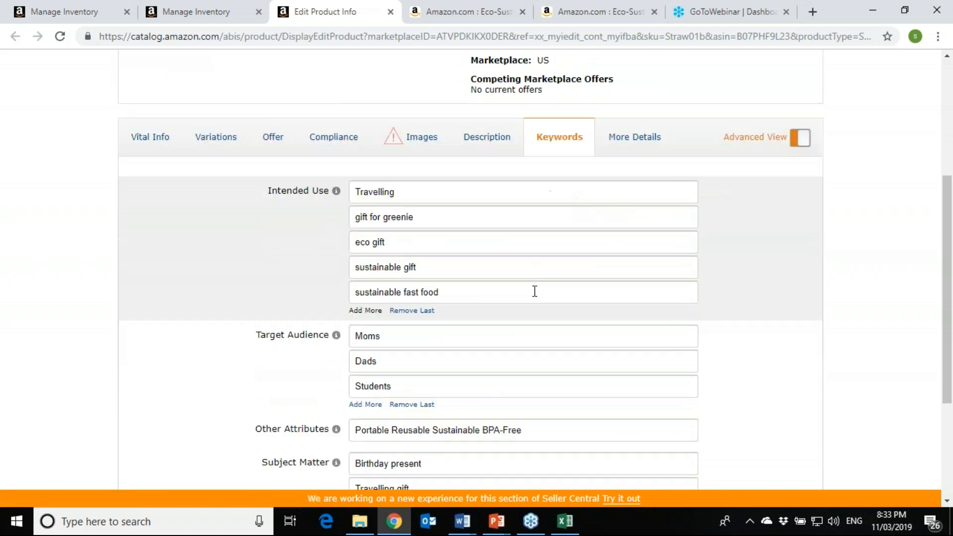
scroll(534, 291, down, 2)
scroll(534, 293, up, 5)
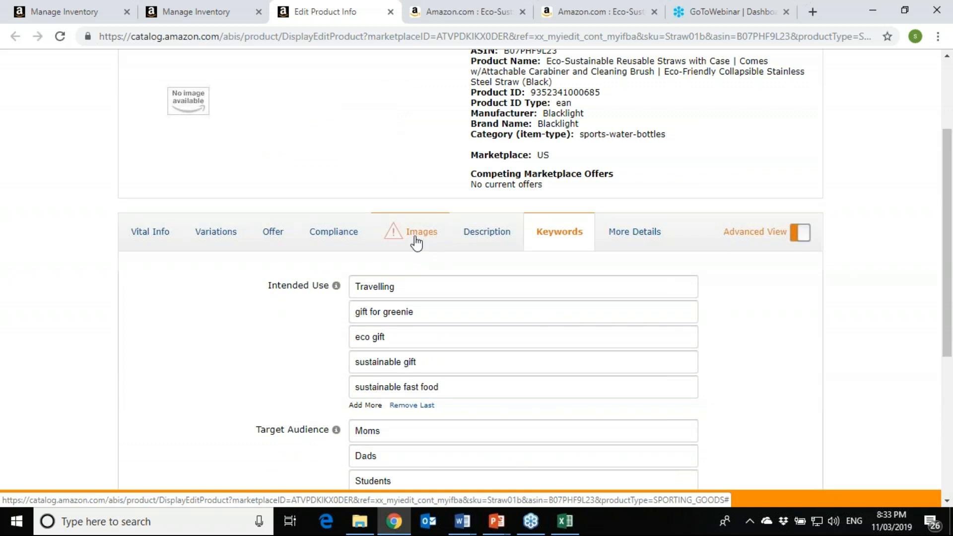
click(415, 241)
Upload straws hero shot as the main image and straws hero 2 into the first extra slot
scroll(278, 371, down, 4)
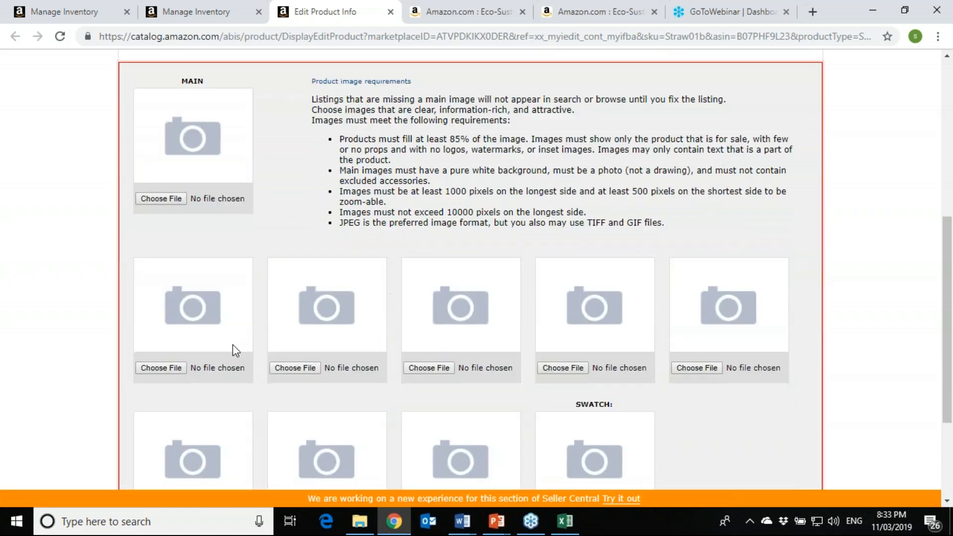
click(172, 201)
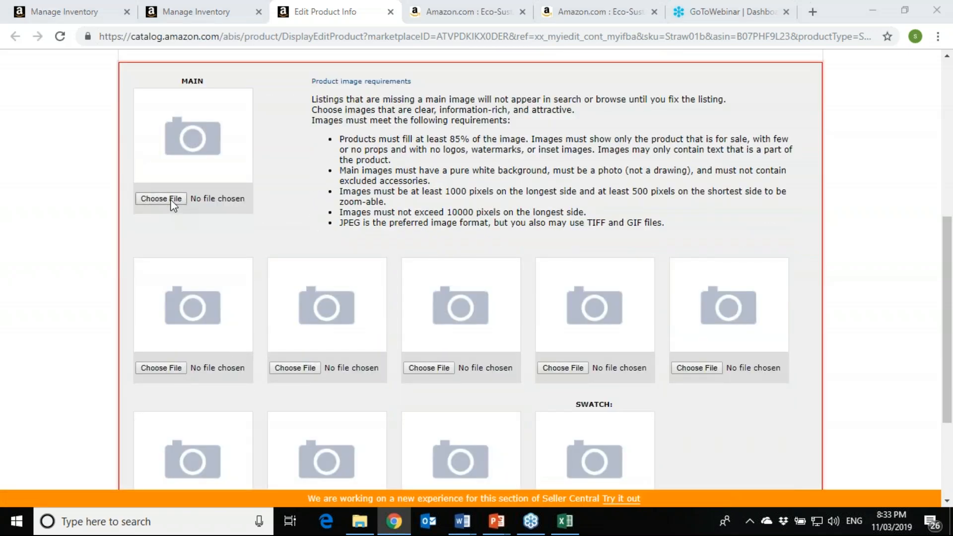
click(400, 192)
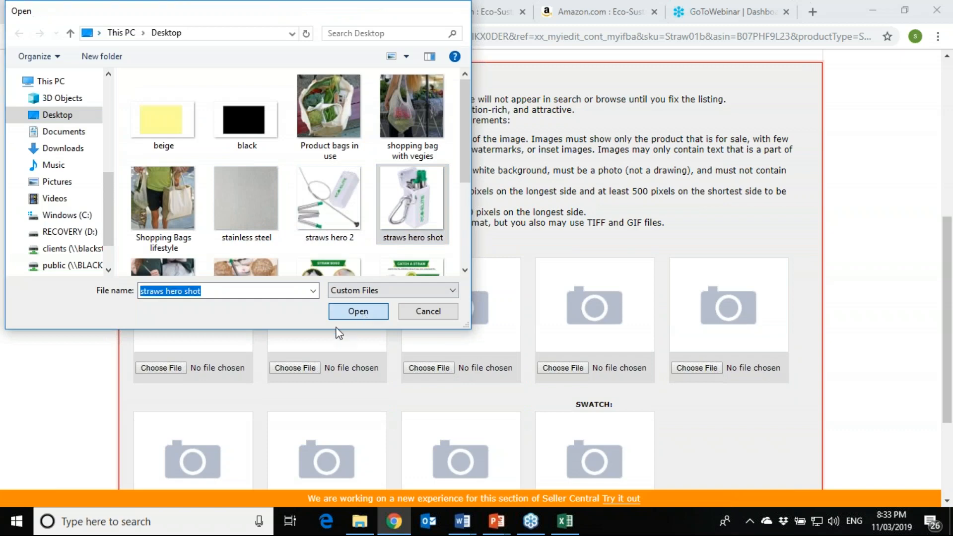
click(358, 311)
click(168, 368)
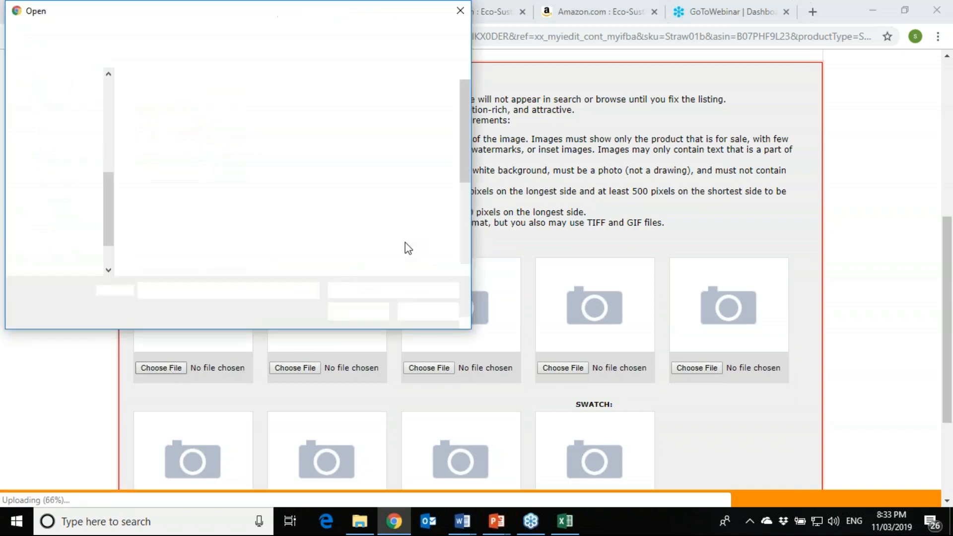
click(354, 204)
click(375, 312)
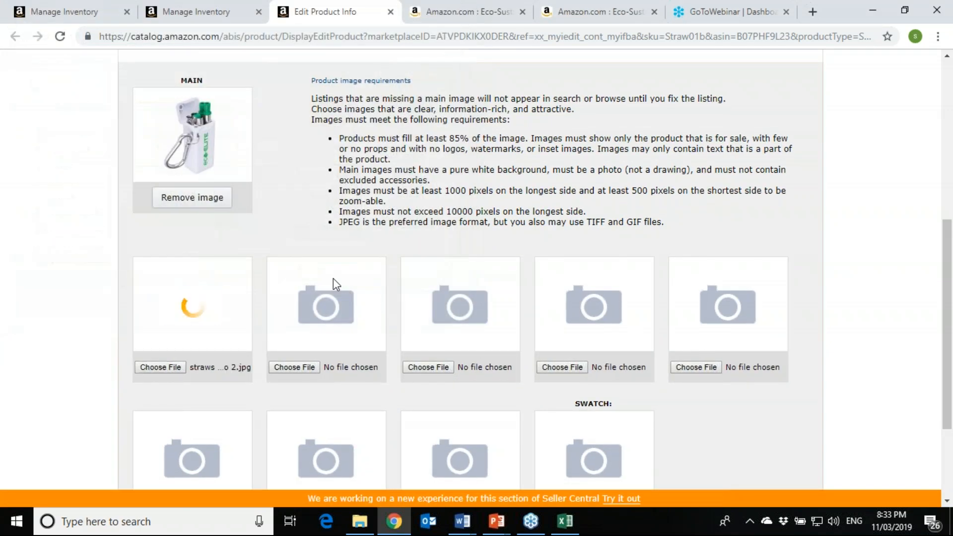
Upload straws2, straws3 and straws4 into the second to fourth extra image slots
scroll(332, 278, down, 4)
click(318, 232)
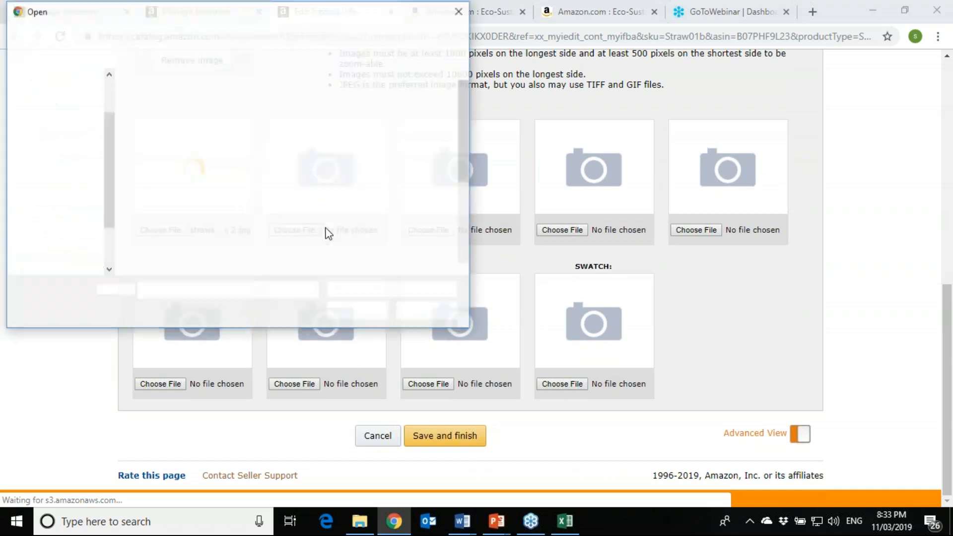
scroll(170, 144, down, 3)
click(170, 144)
click(360, 311)
click(419, 230)
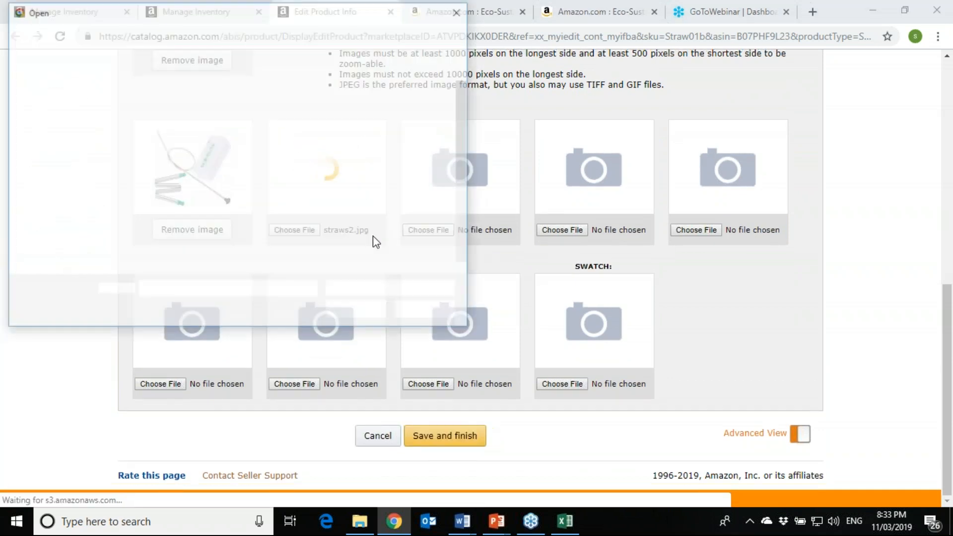
scroll(358, 236, down, 3)
click(254, 147)
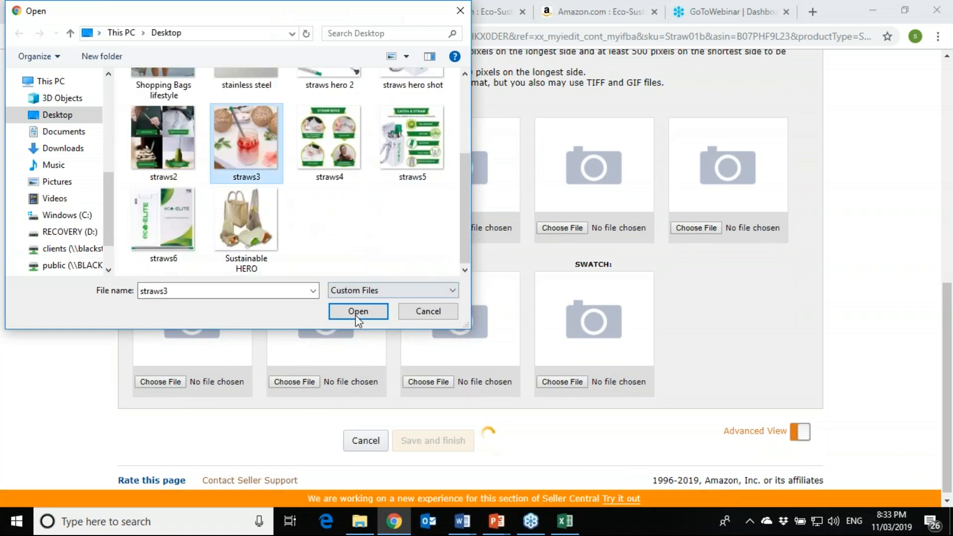
click(375, 311)
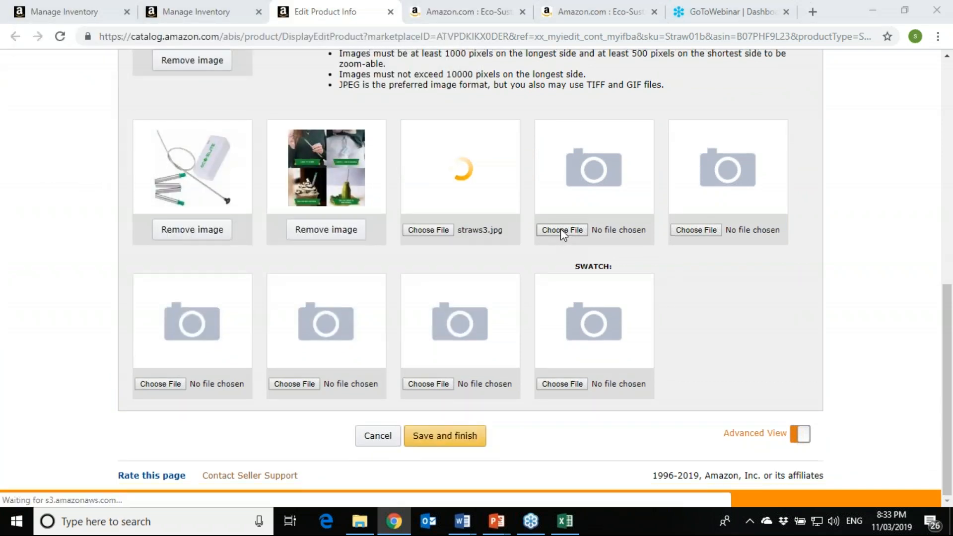
click(562, 231)
scroll(342, 223, down, 3)
click(335, 226)
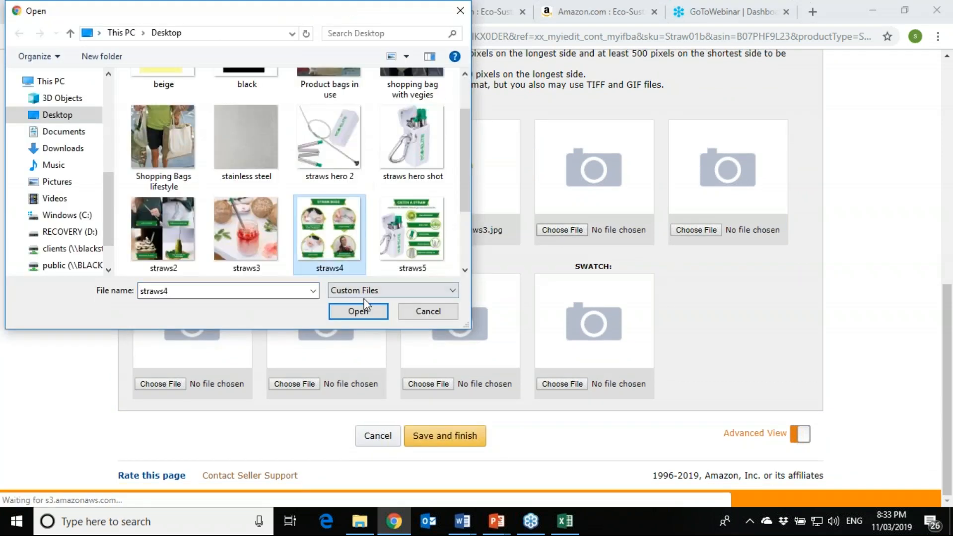
click(358, 311)
Upload straws5 and straws6 into the fifth and sixth extra image slots
click(562, 231)
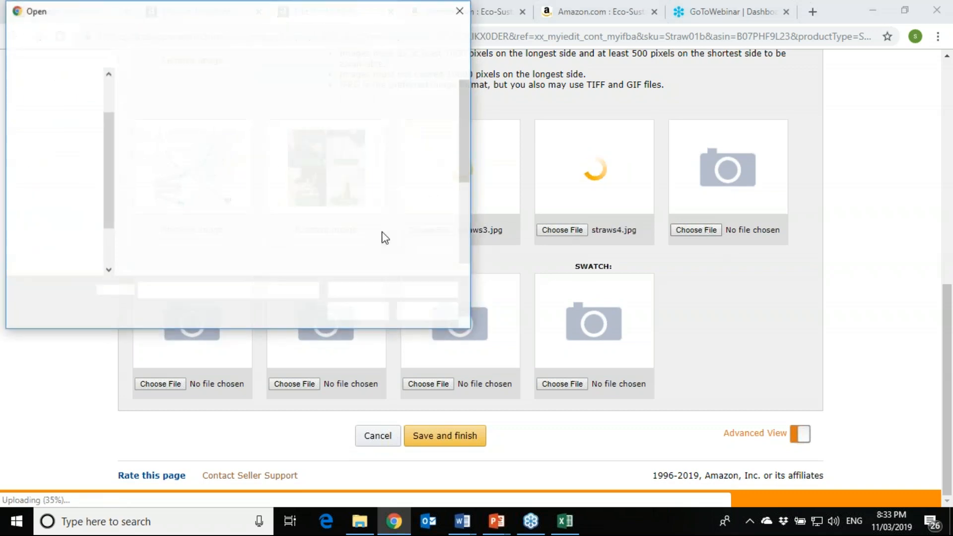
scroll(381, 223, down, 3)
click(406, 146)
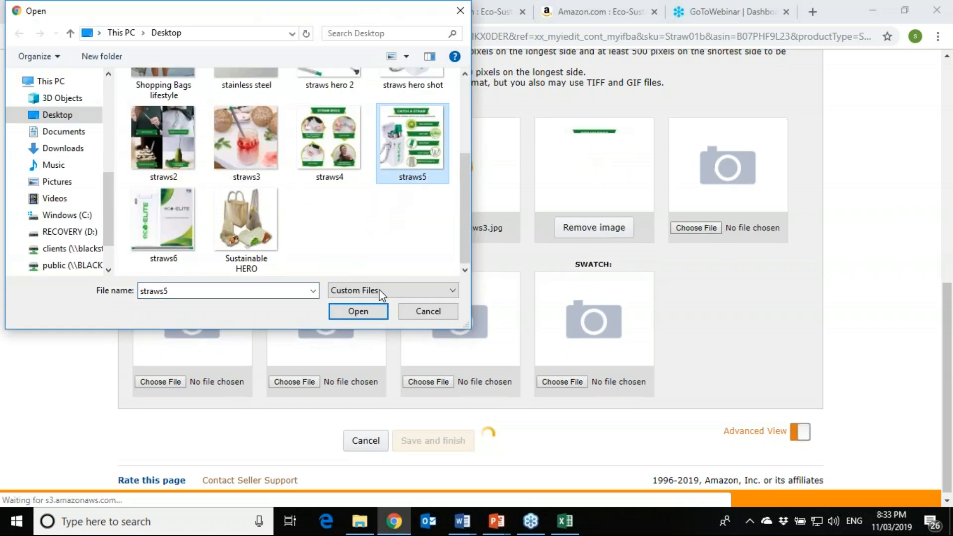
click(362, 309)
click(159, 380)
scroll(203, 217, down, 3)
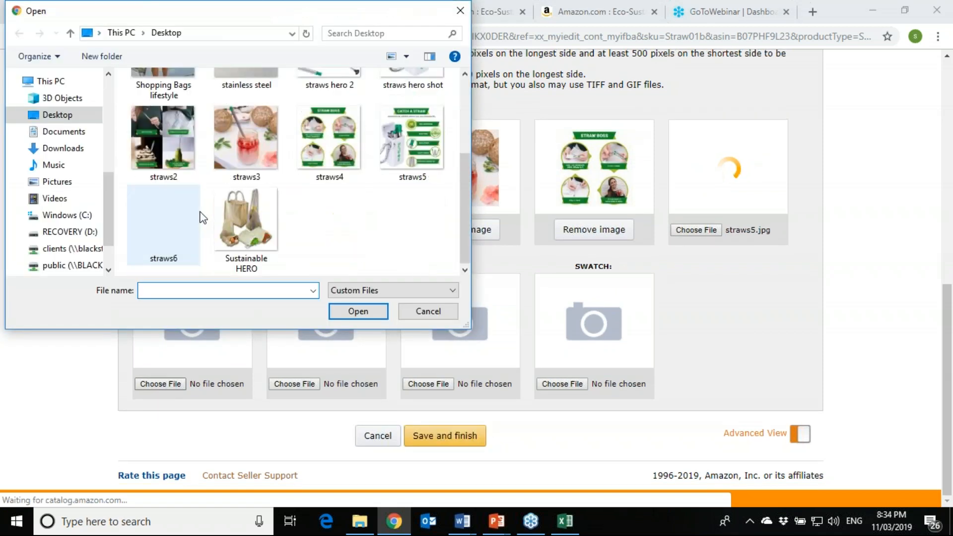
click(163, 218)
click(367, 313)
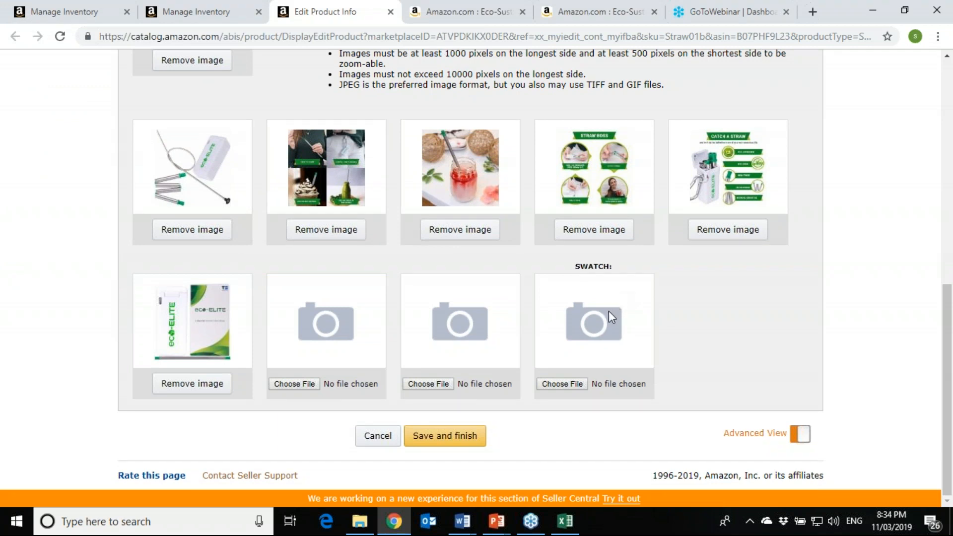
Confirm the Black colour in the name, add black.jpg as the swatch, and save
scroll(615, 312, up, 4)
scroll(622, 314, up, 4)
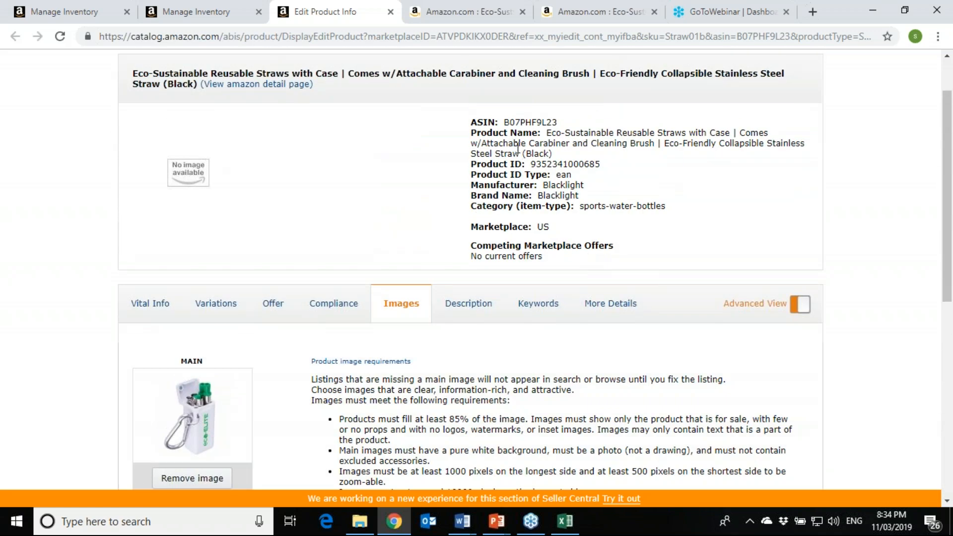
drag(523, 153, 554, 153)
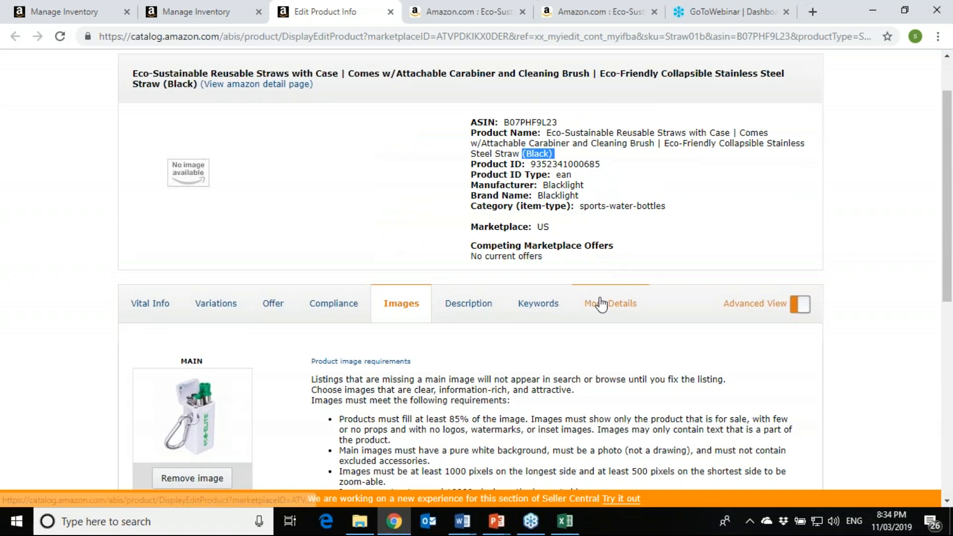
scroll(602, 302, down, 8)
click(559, 382)
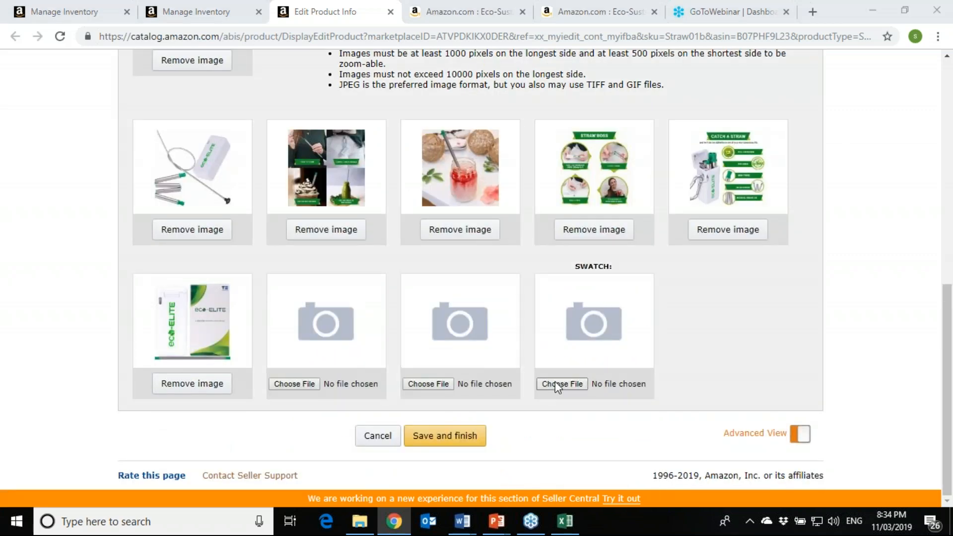
click(268, 136)
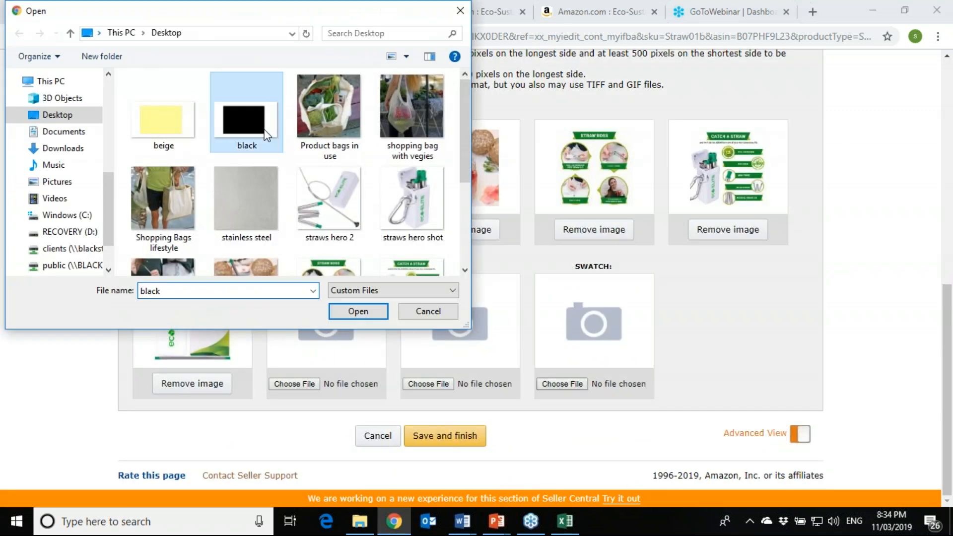
click(351, 313)
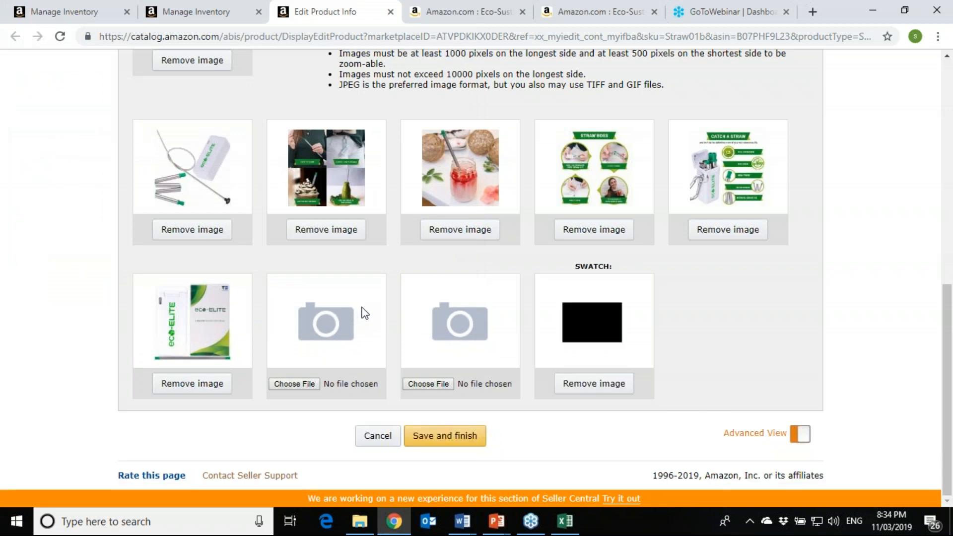
click(440, 437)
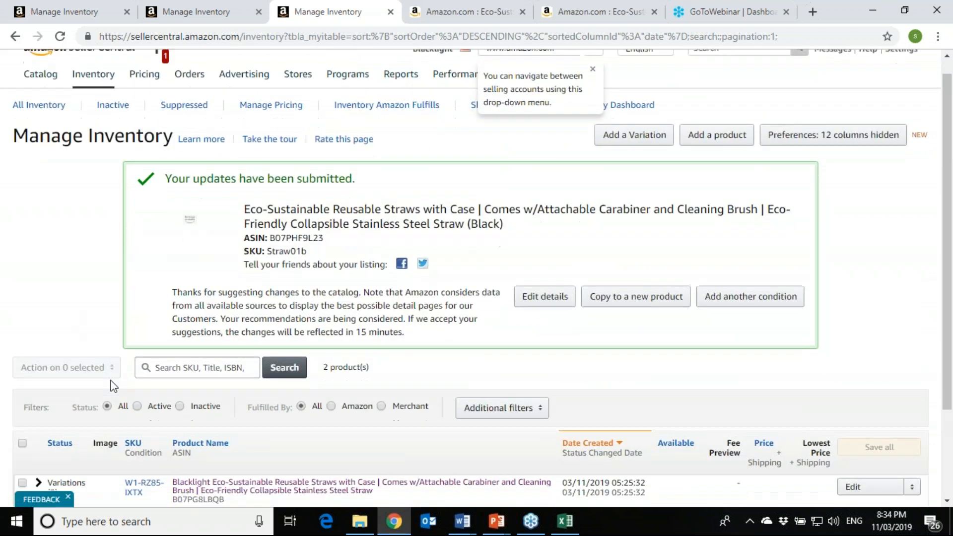
Expand the straw variations and open Edit Product Info for Straw02s (ASIN B07PLH8P4S)
scroll(110, 380, down, 3)
click(39, 367)
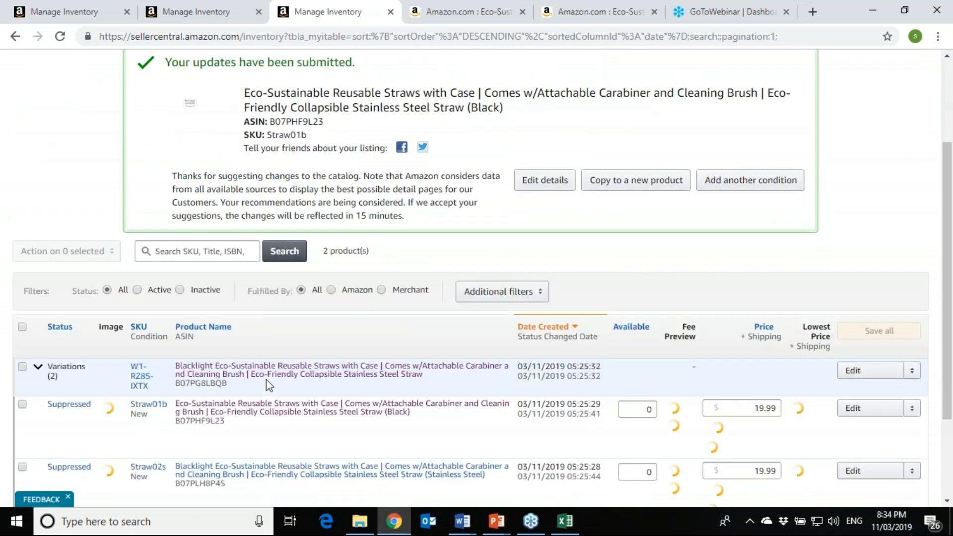
scroll(278, 384, down, 2)
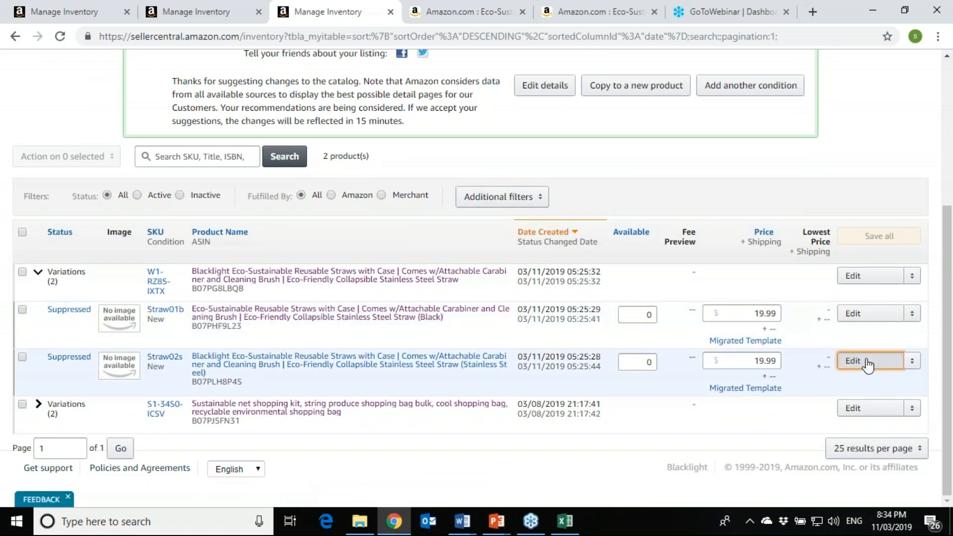
click(856, 361)
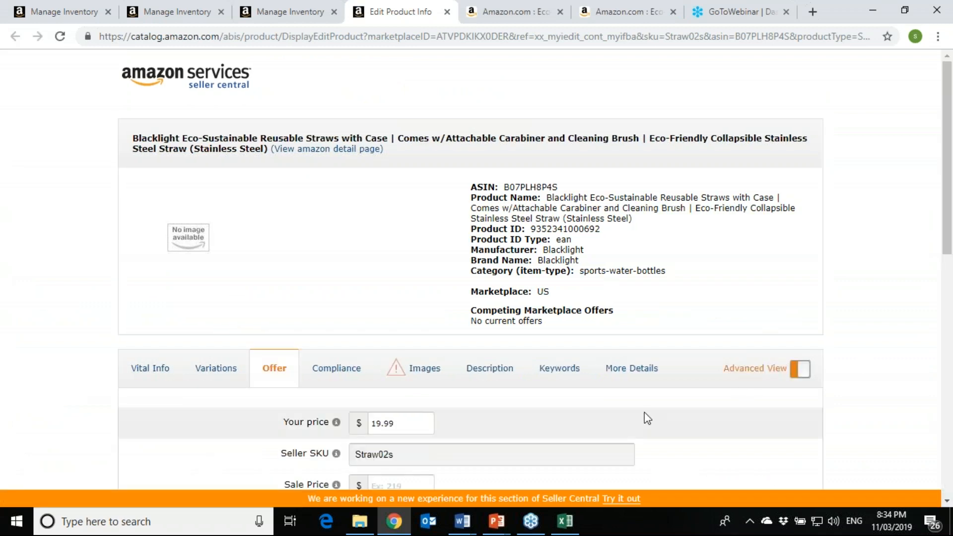
Review the stainless steel listing's Description, then bring up its Keywords section
click(473, 371)
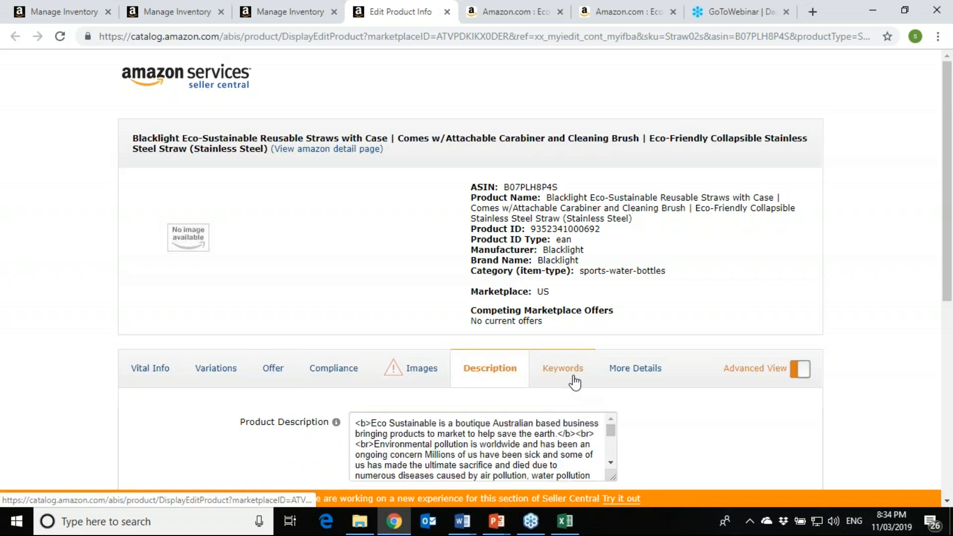
scroll(574, 381, down, 3)
scroll(574, 381, down, 2)
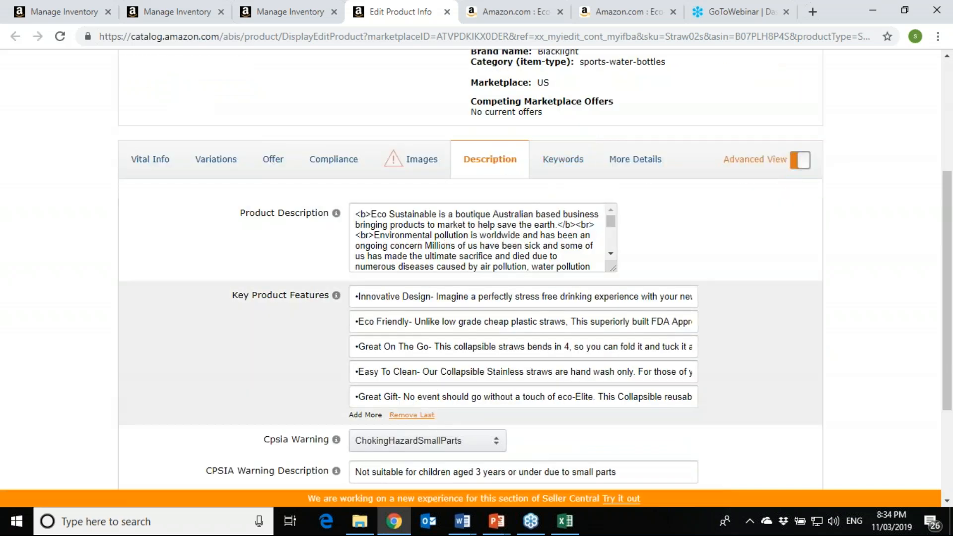
scroll(499, 304, up, 3)
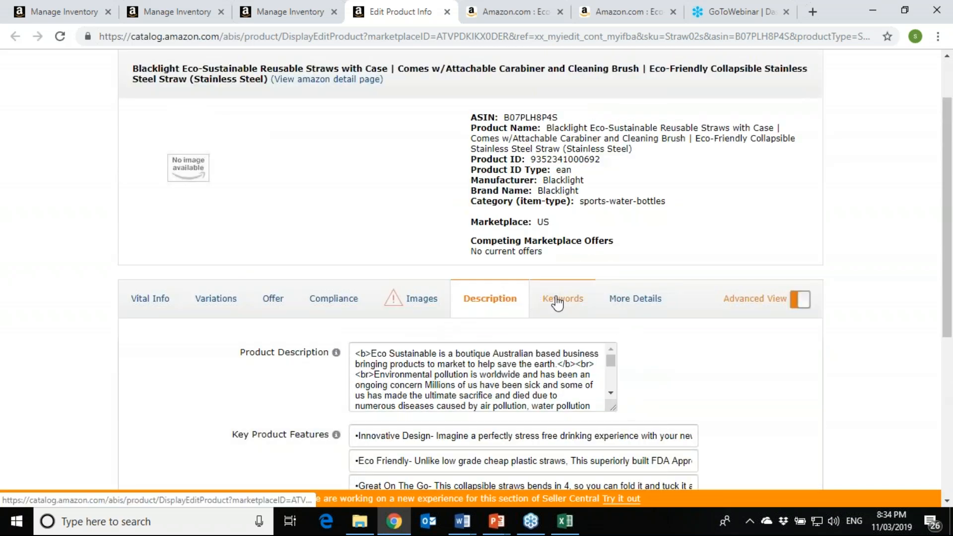
click(546, 306)
Upload straws hero shot as the Straw02s main image
click(422, 303)
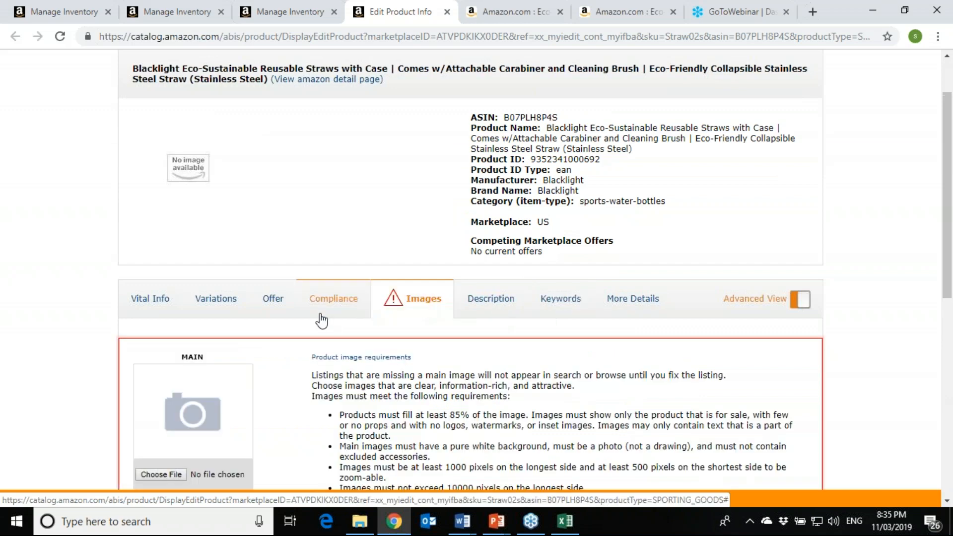
scroll(255, 362, down, 1)
scroll(256, 362, down, 3)
click(174, 335)
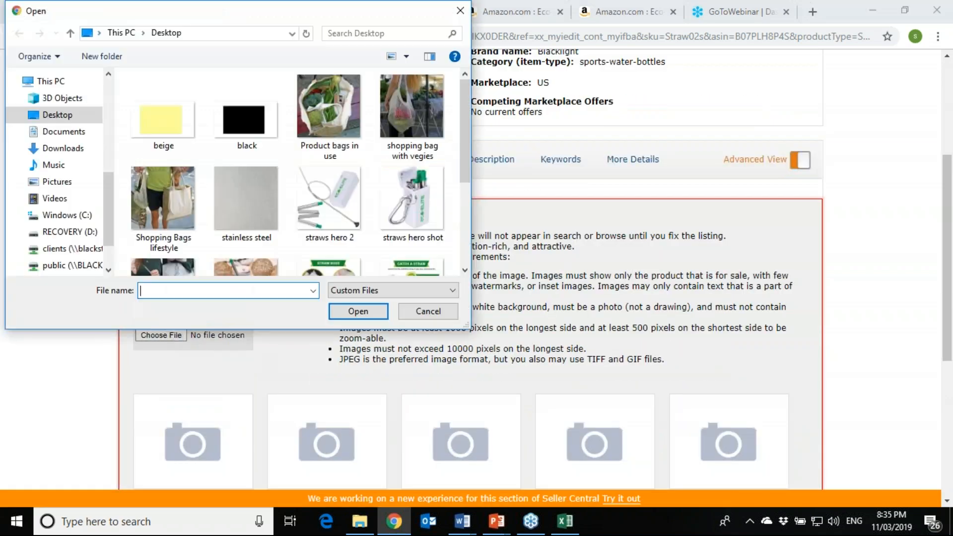
click(405, 198)
click(358, 310)
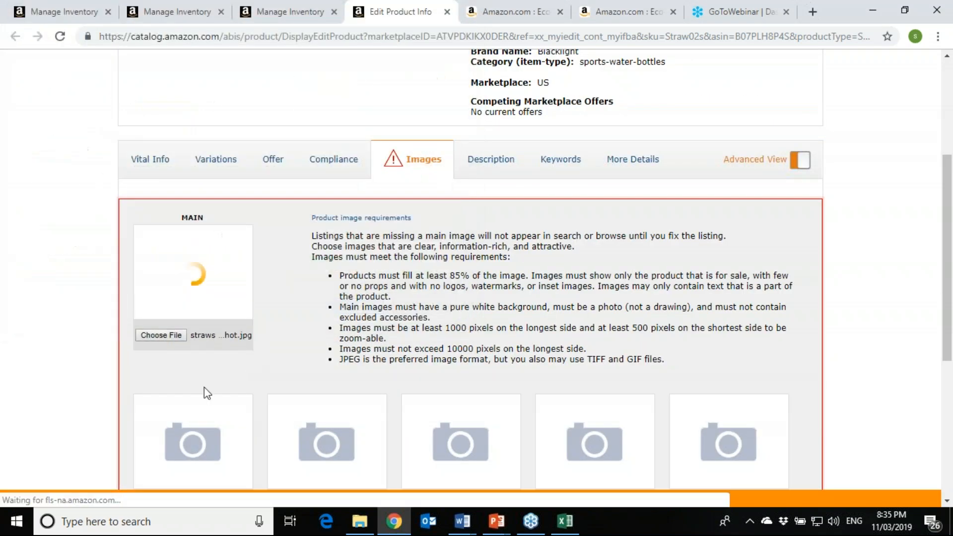
scroll(211, 388, down, 1)
scroll(217, 389, down, 3)
Upload straws hero 2, straws2 and straws3 into the first to third extra slots
click(191, 306)
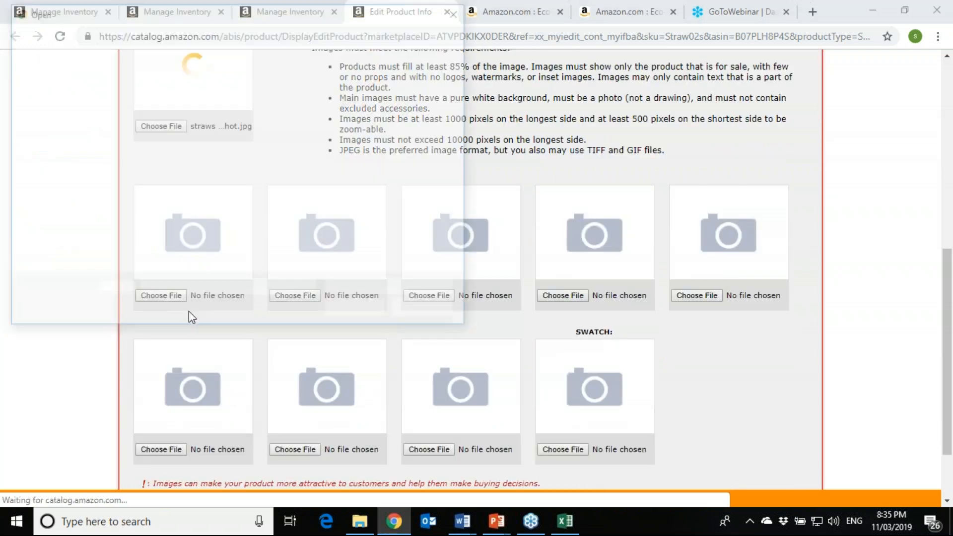
click(319, 221)
click(342, 312)
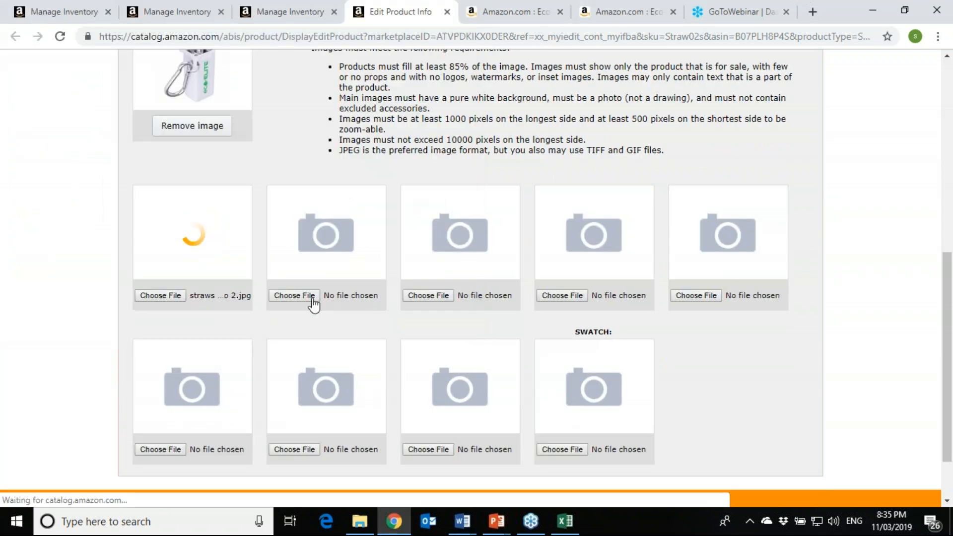
click(303, 250)
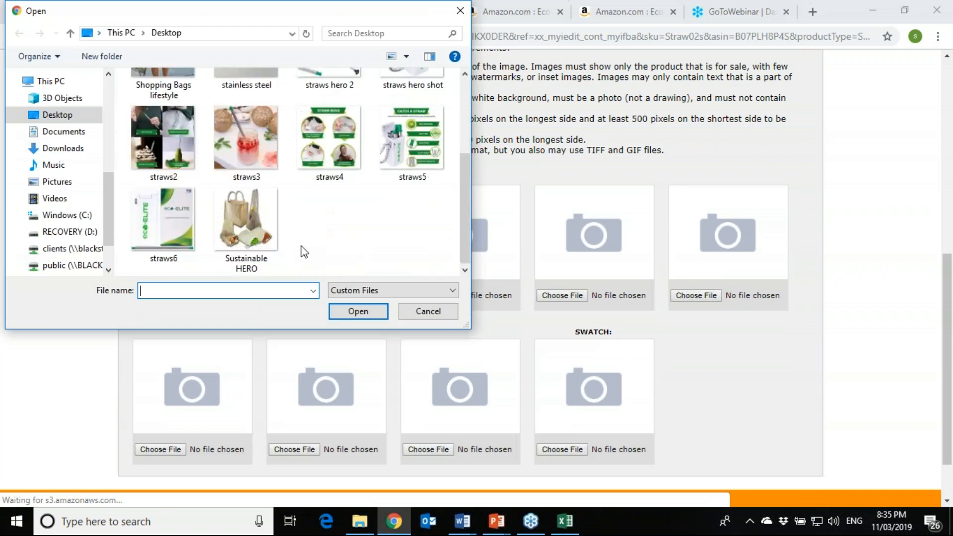
click(151, 137)
click(343, 312)
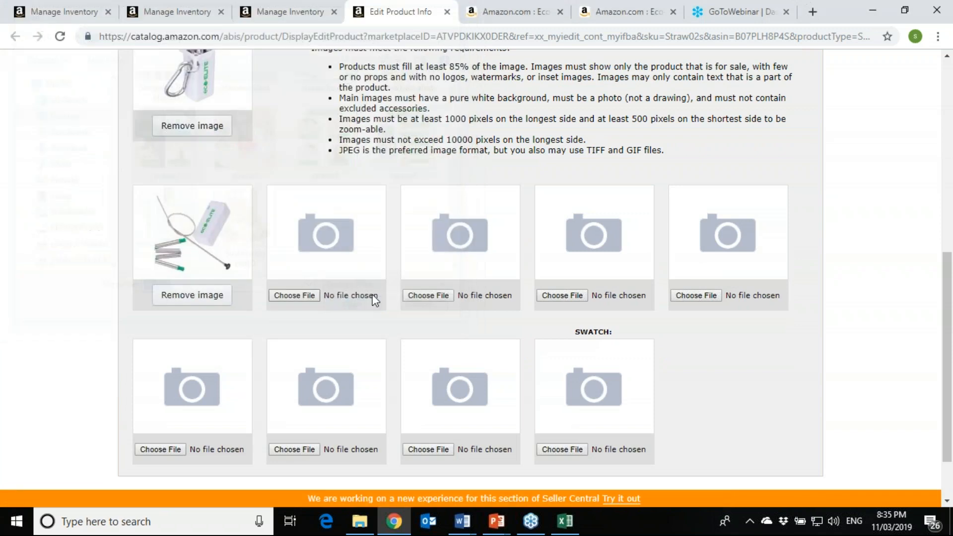
click(413, 292)
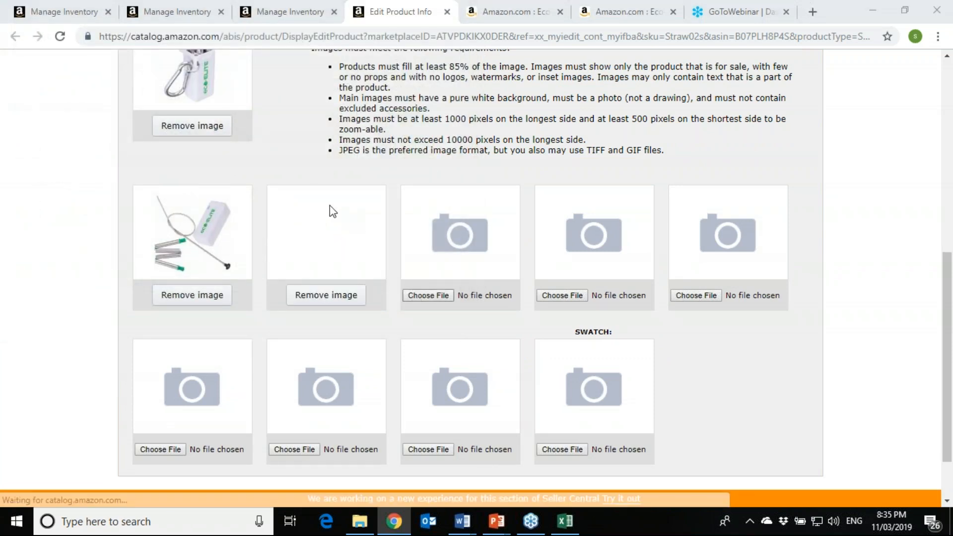
click(247, 145)
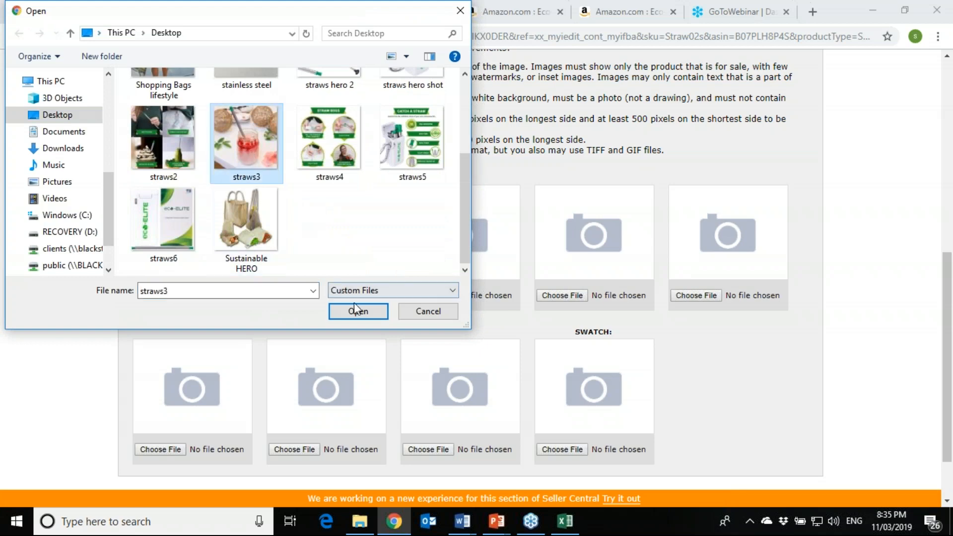
click(358, 311)
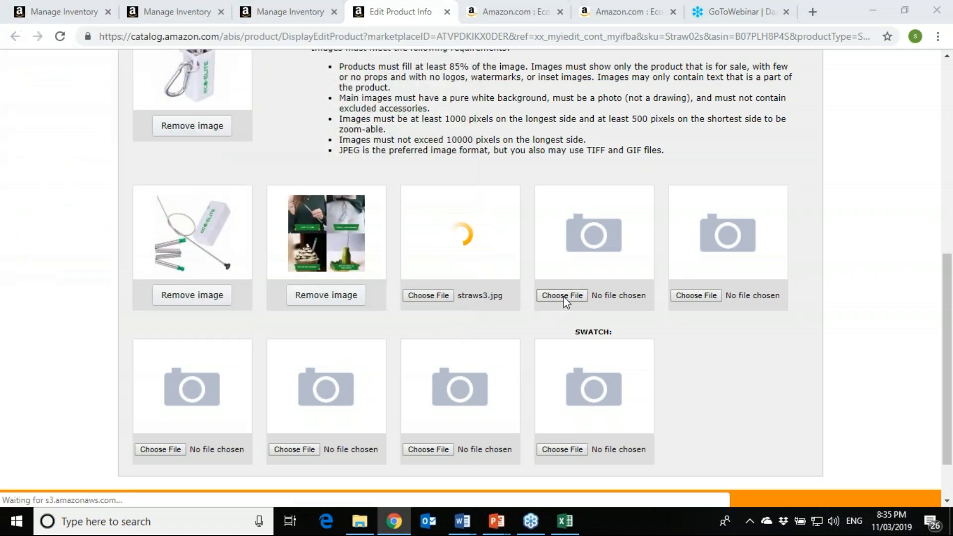
Upload straws4, straws5 and straws6 into the fourth to sixth extra slots
click(563, 295)
scroll(355, 239, down, 1)
click(334, 218)
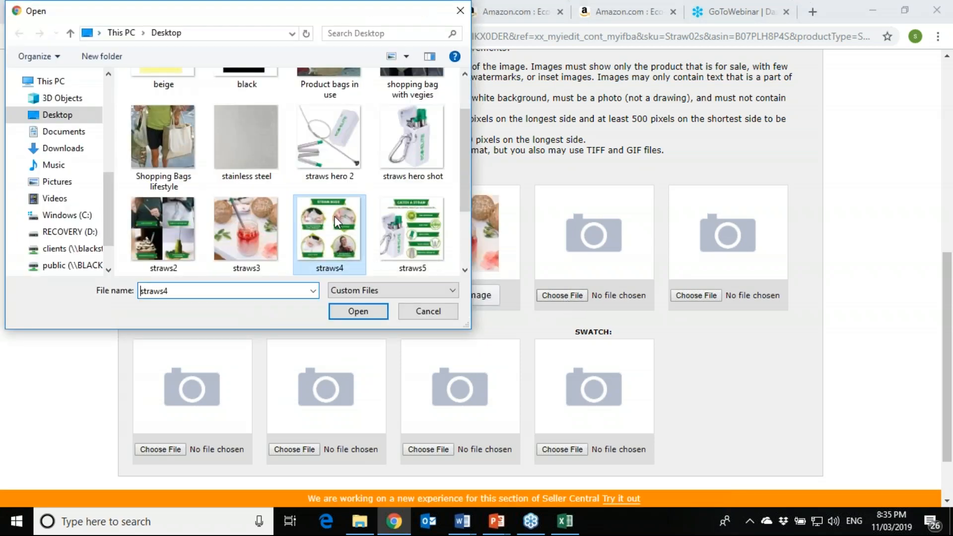
click(366, 310)
click(694, 295)
scroll(323, 237, down, 3)
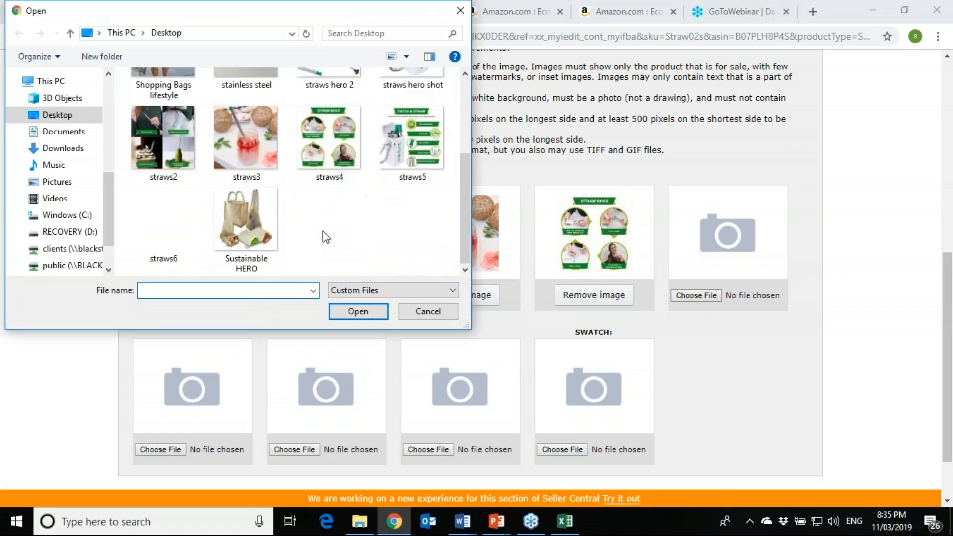
click(403, 149)
click(359, 314)
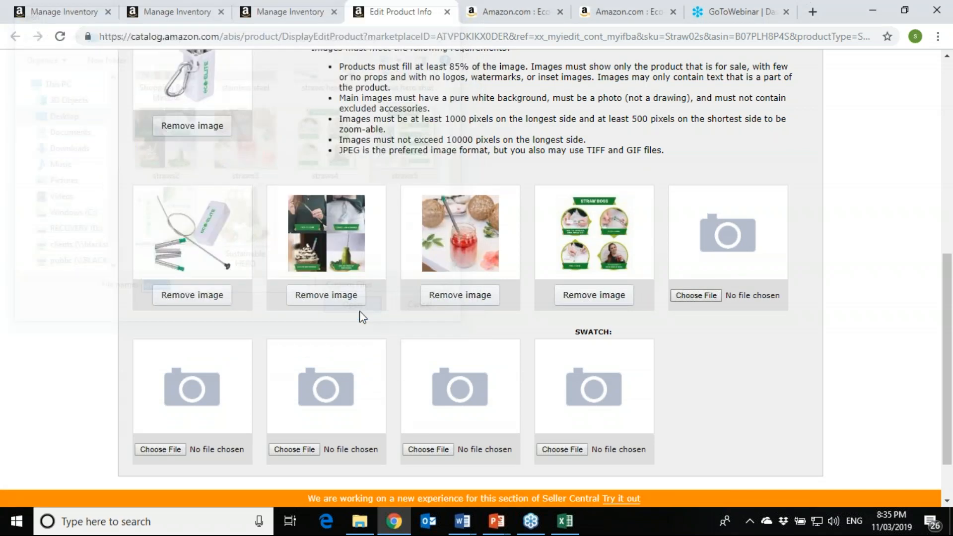
scroll(176, 385, down, 1)
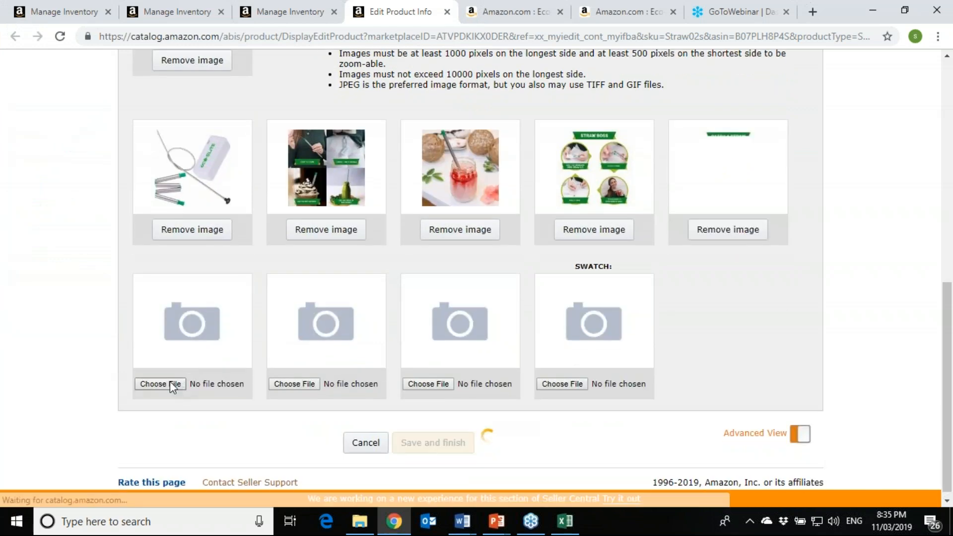
click(170, 382)
scroll(163, 234, down, 3)
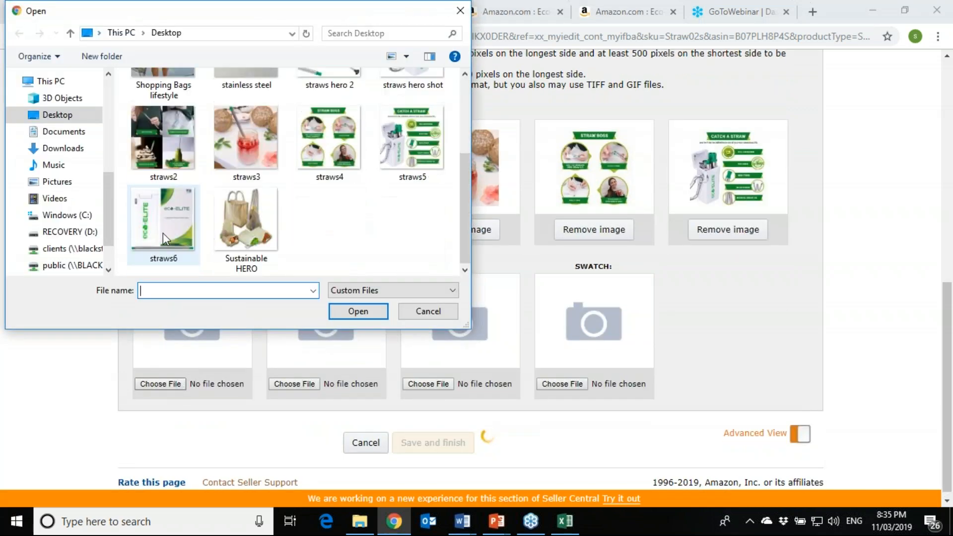
click(160, 219)
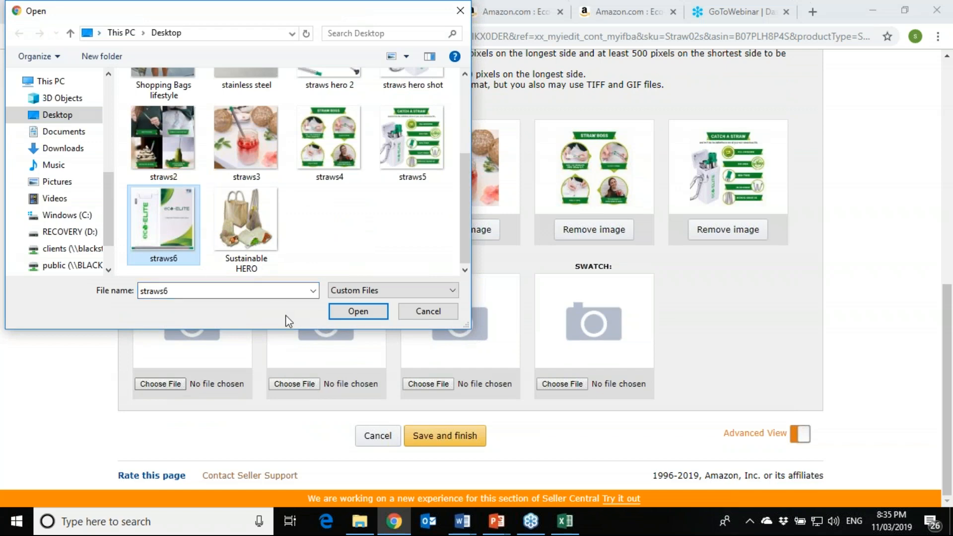
click(336, 311)
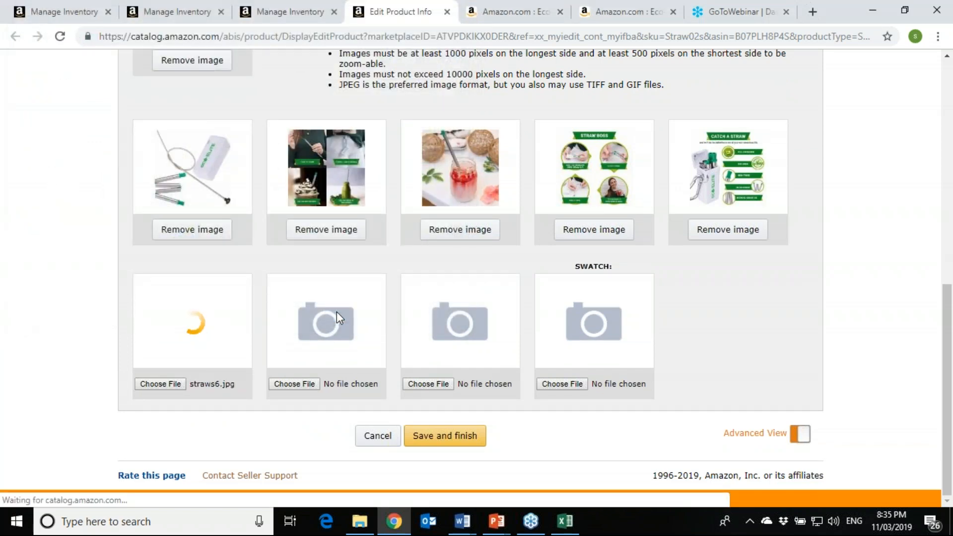
Upload stainless steel as the swatch and check the Easy To Clean description bullet
click(563, 383)
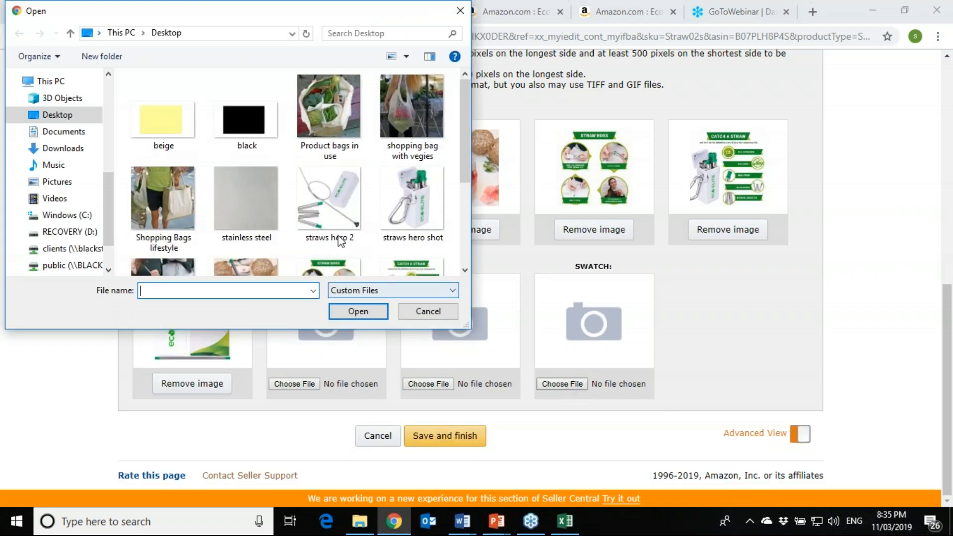
click(246, 204)
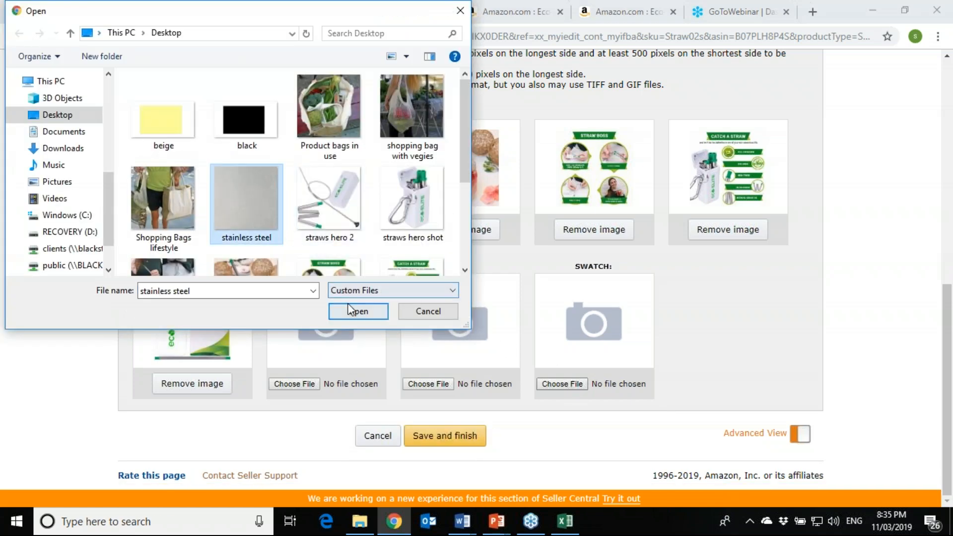
click(352, 309)
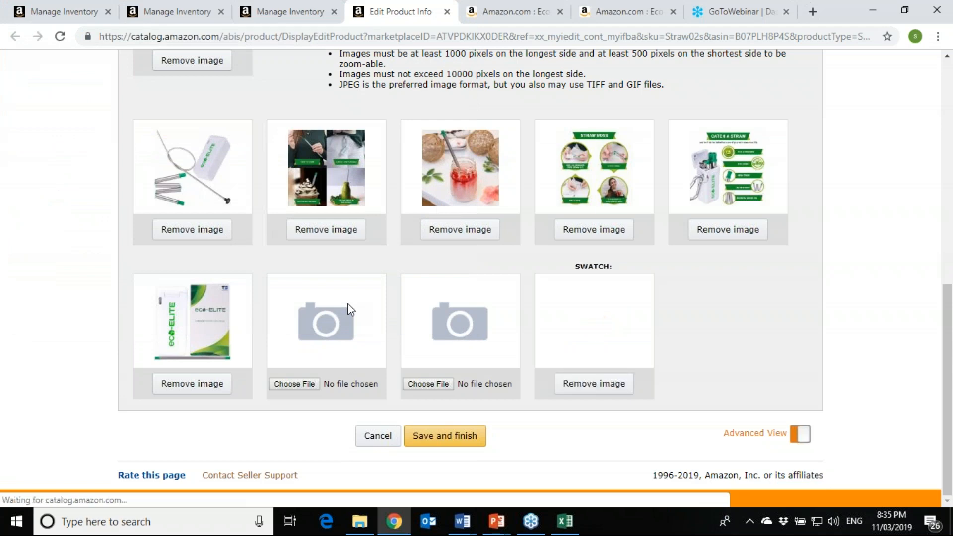
scroll(350, 310, up, 4)
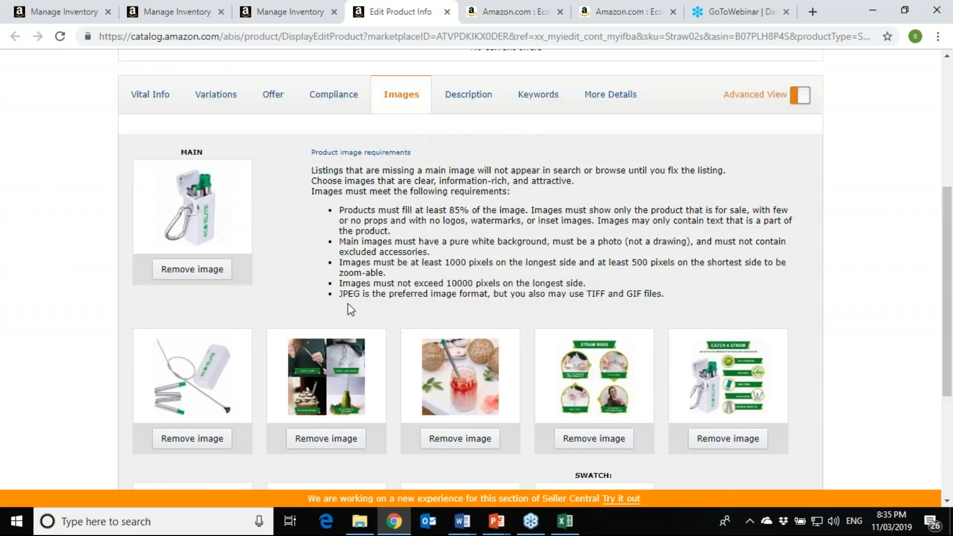
click(479, 104)
click(359, 307)
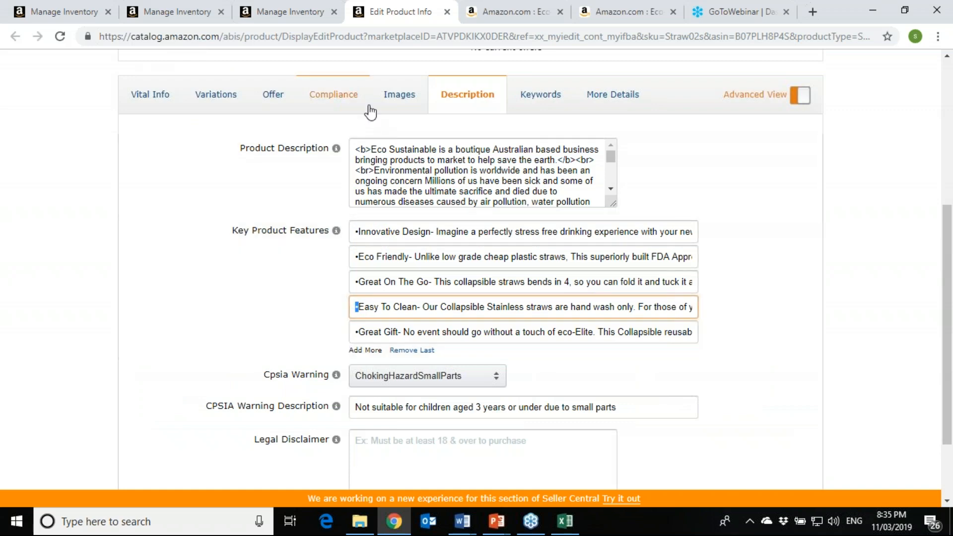
click(388, 98)
scroll(495, 334, down, 2)
scroll(495, 335, down, 3)
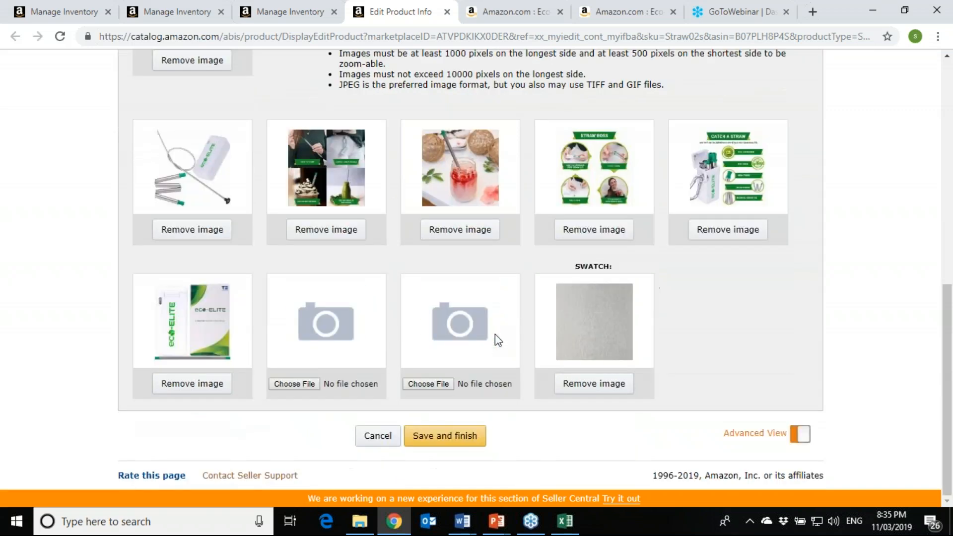
Save and finish the Straw02s edits, then view the parent straw product's Amazon page
click(449, 442)
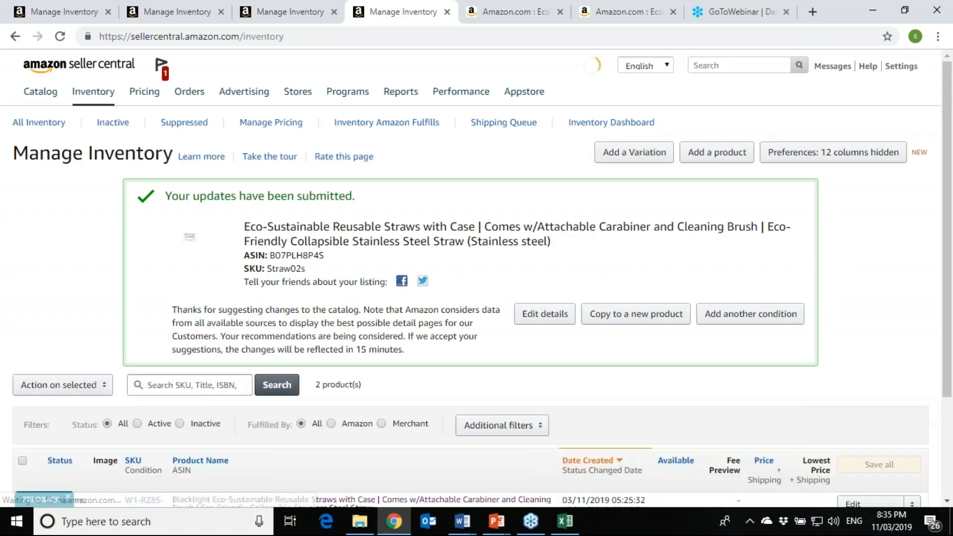
scroll(151, 263, down, 3)
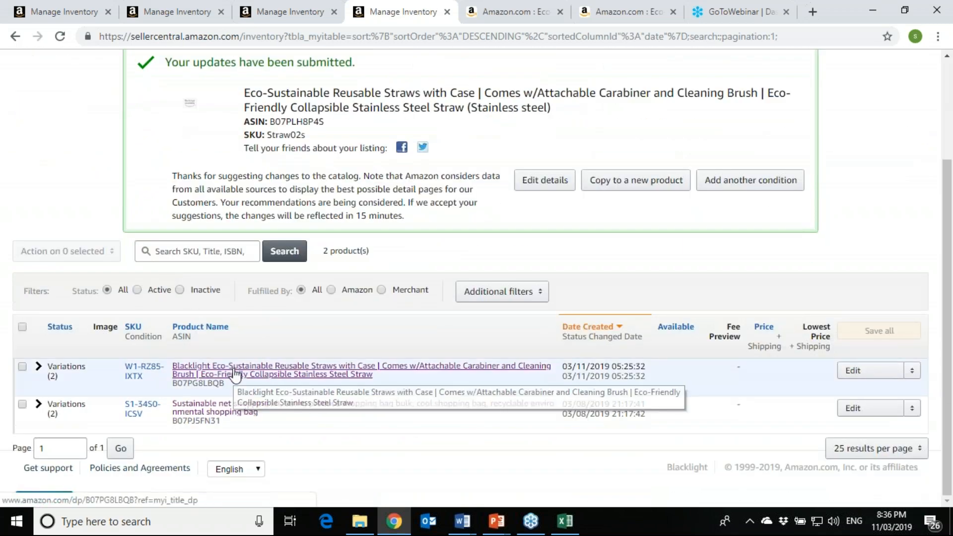
click(230, 371)
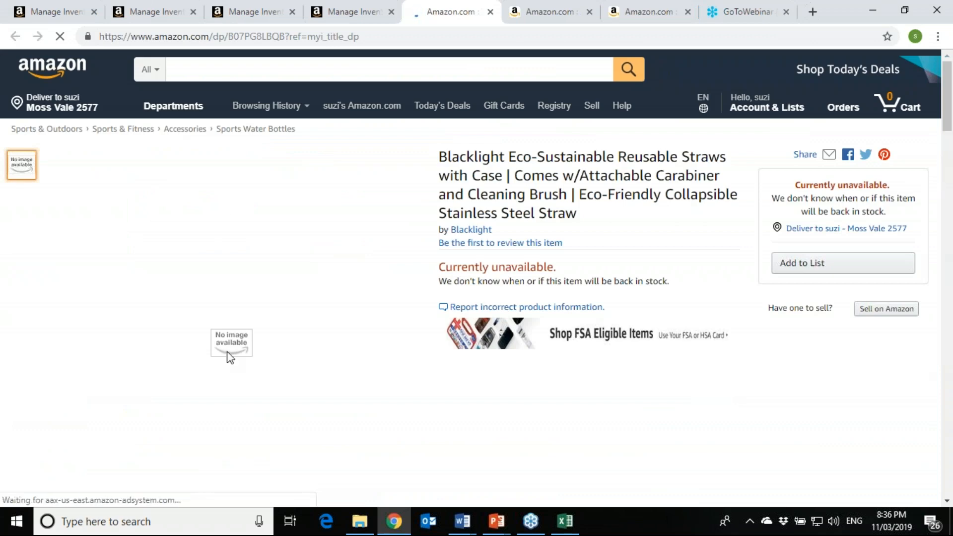
Expand the straw variations in Manage Inventory and open Straw01b's Amazon product page
click(345, 10)
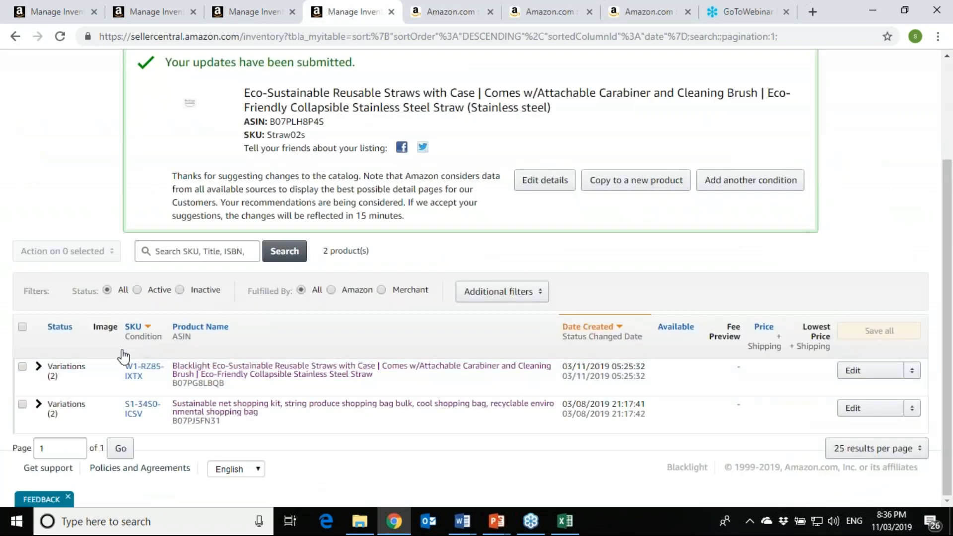
click(39, 367)
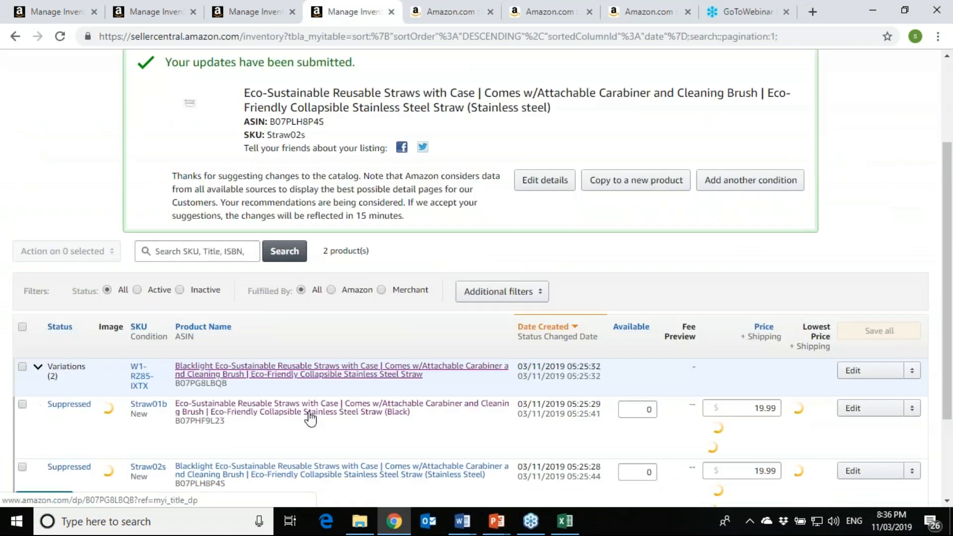
scroll(328, 420, down, 2)
click(330, 319)
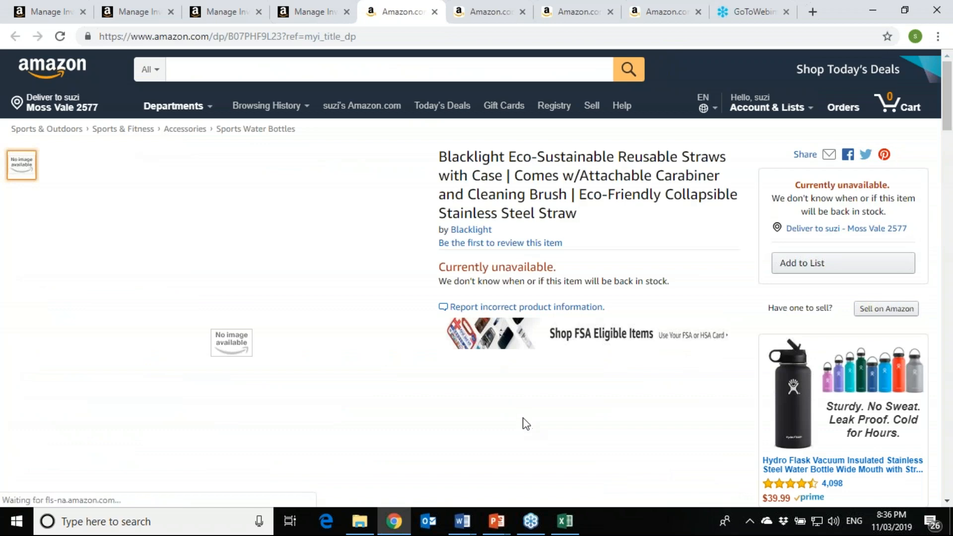
Set the Available quantity to 1 for Straw01b and Straw02s and save all
click(315, 11)
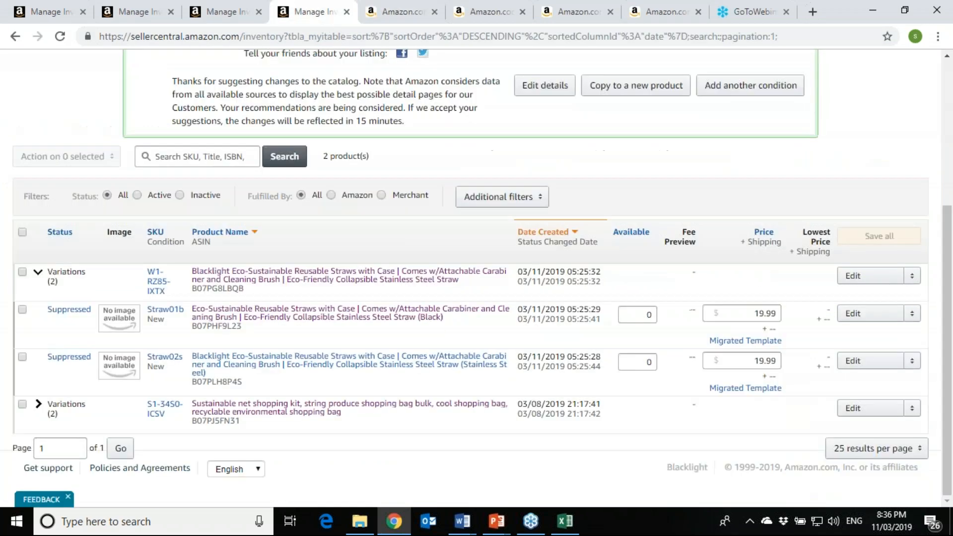
click(642, 315)
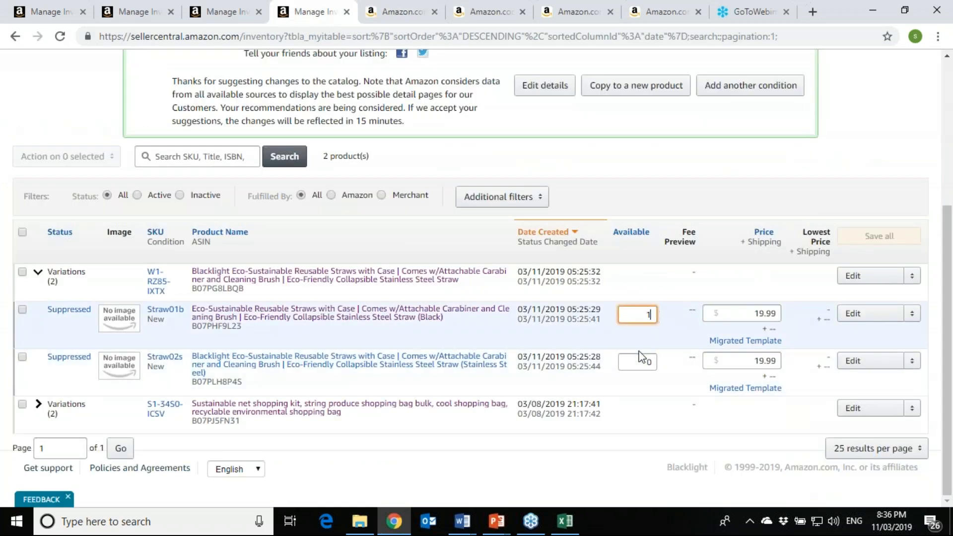
click(639, 361)
text(1)
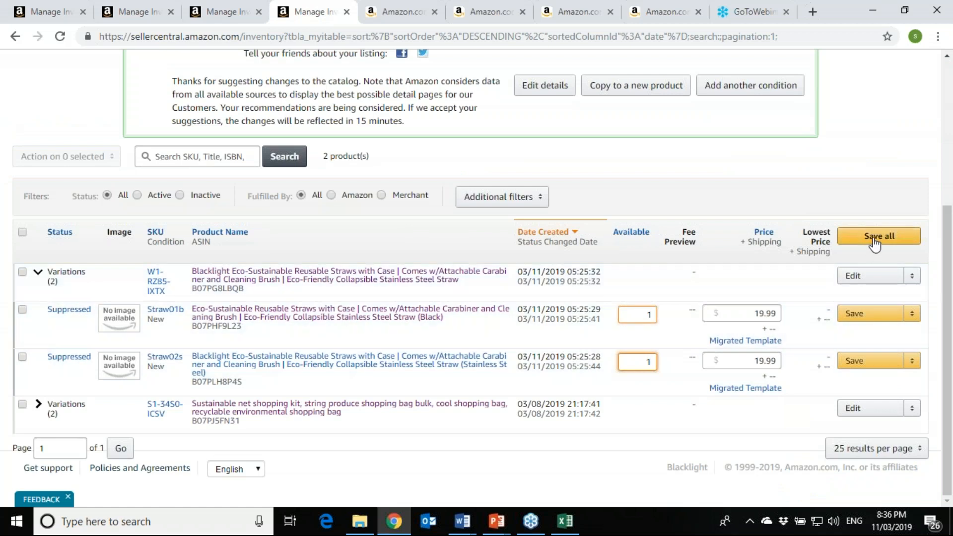
click(873, 238)
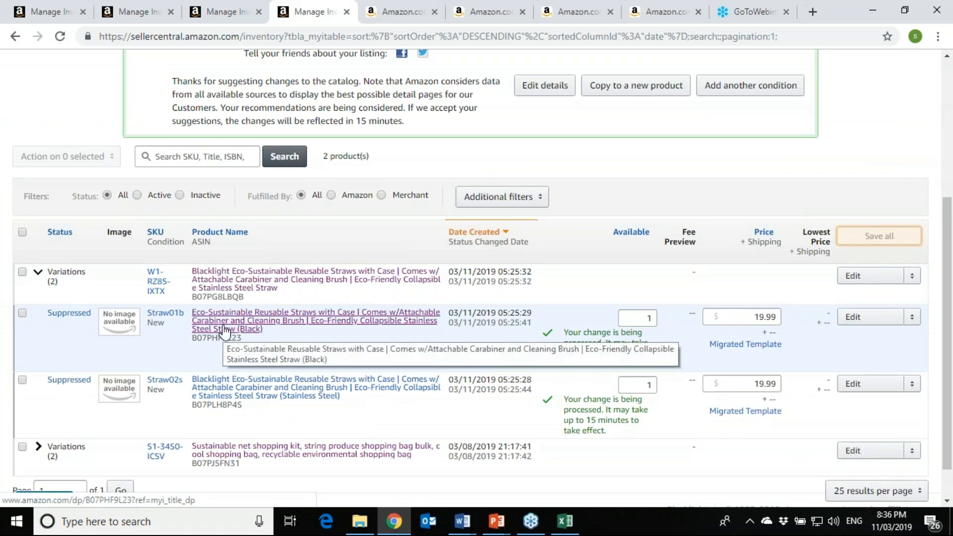
click(224, 329)
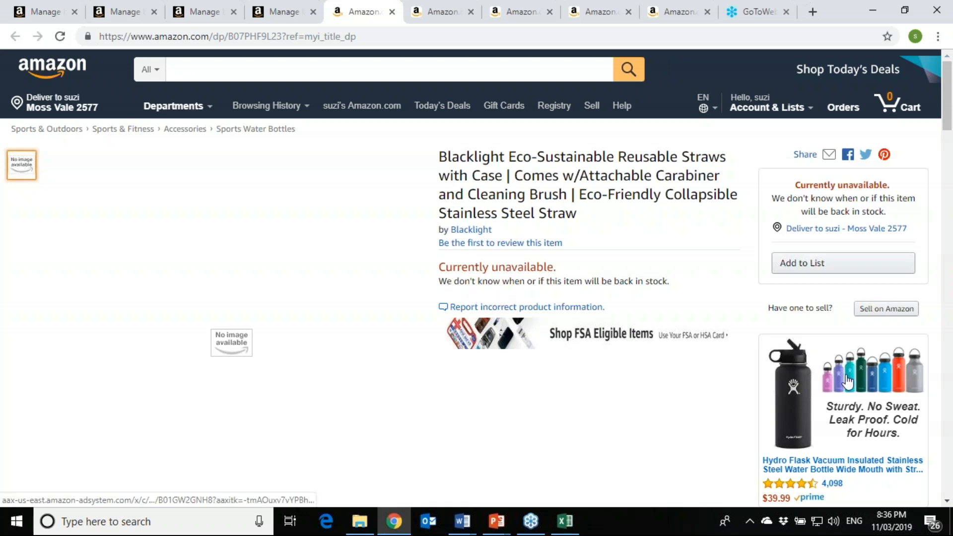
scroll(784, 311, down, 3)
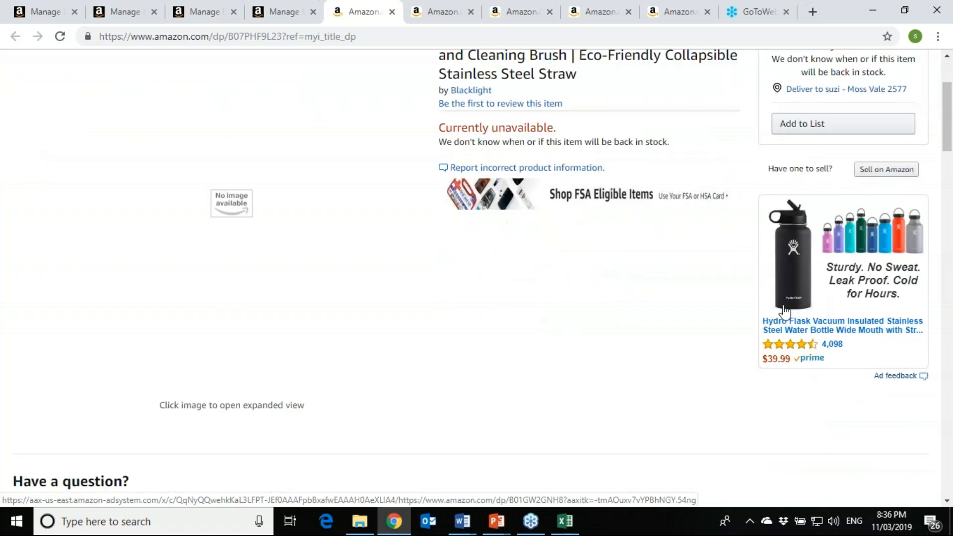
click(840, 260)
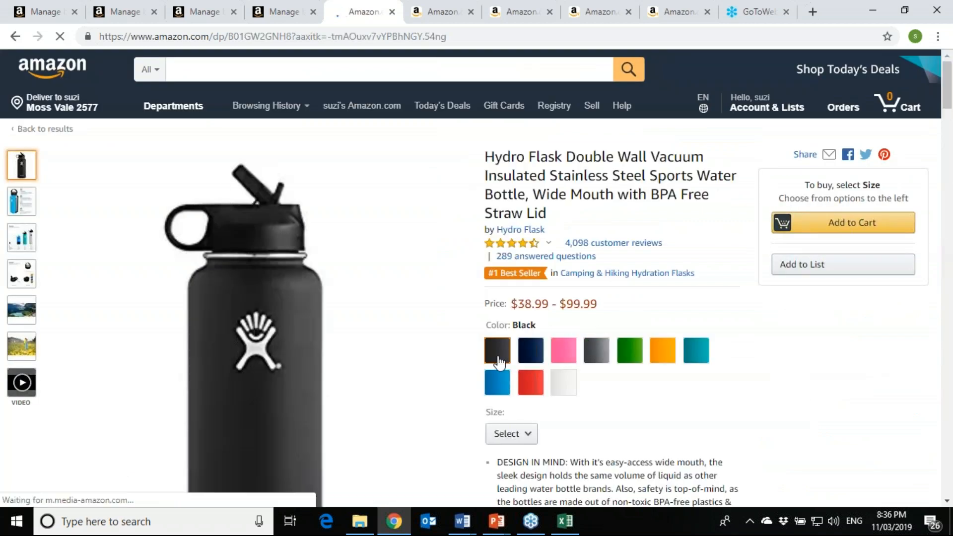
click(532, 388)
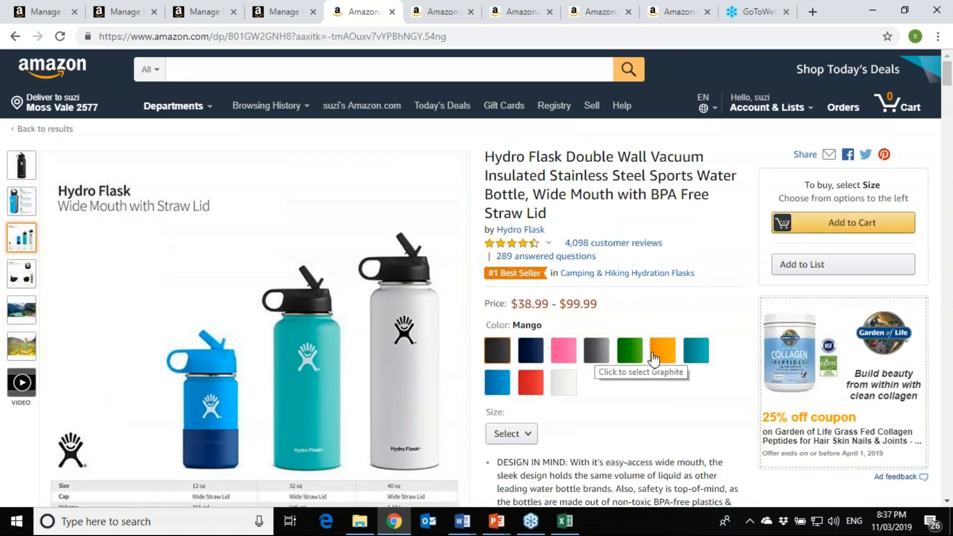
click(630, 353)
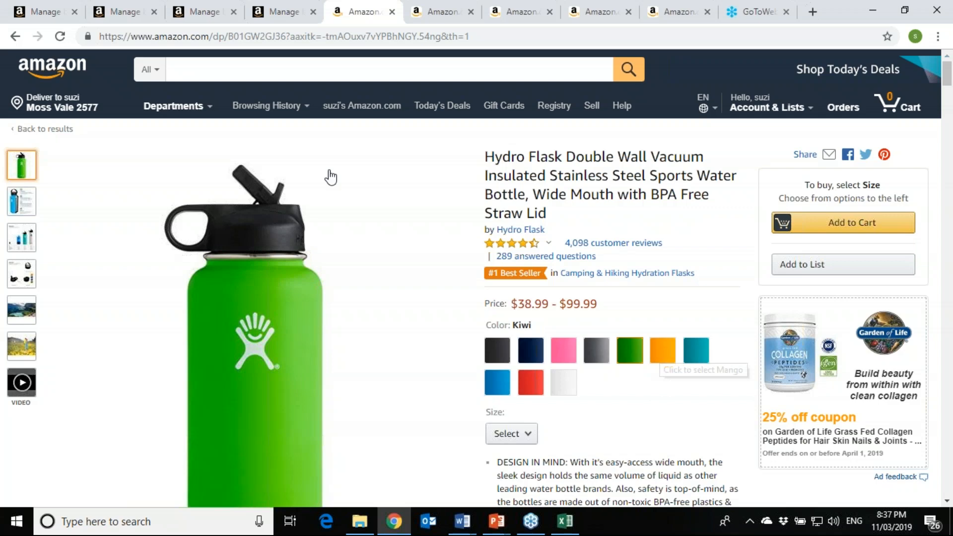
click(285, 13)
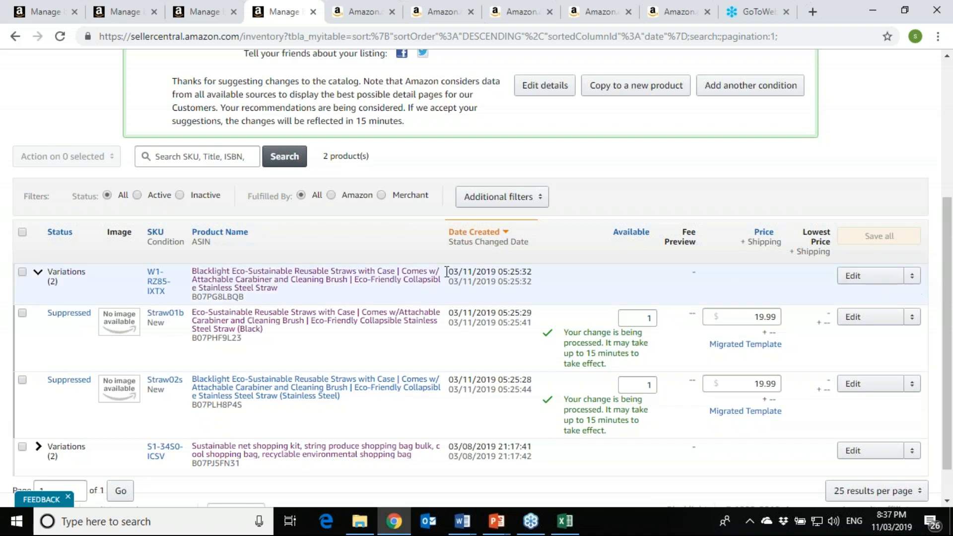
click(911, 275)
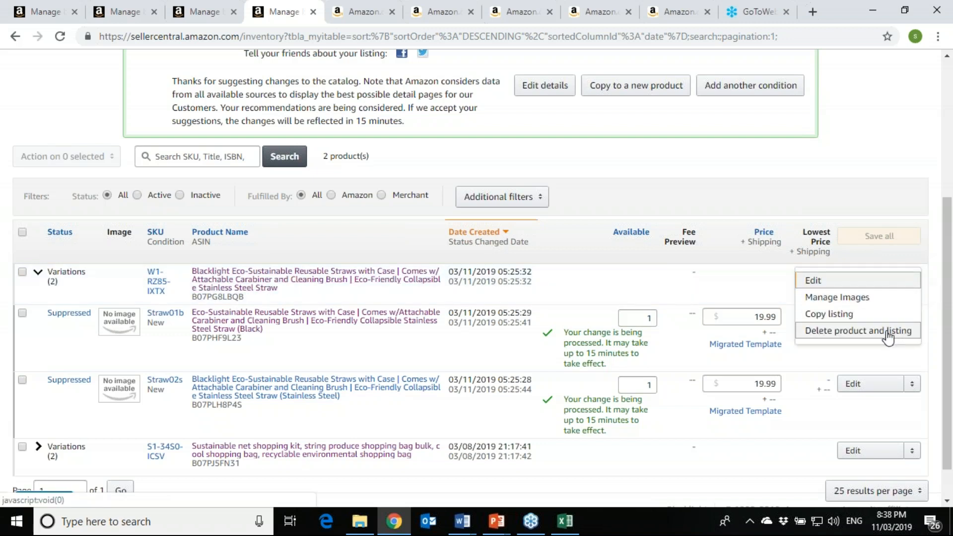
click(607, 282)
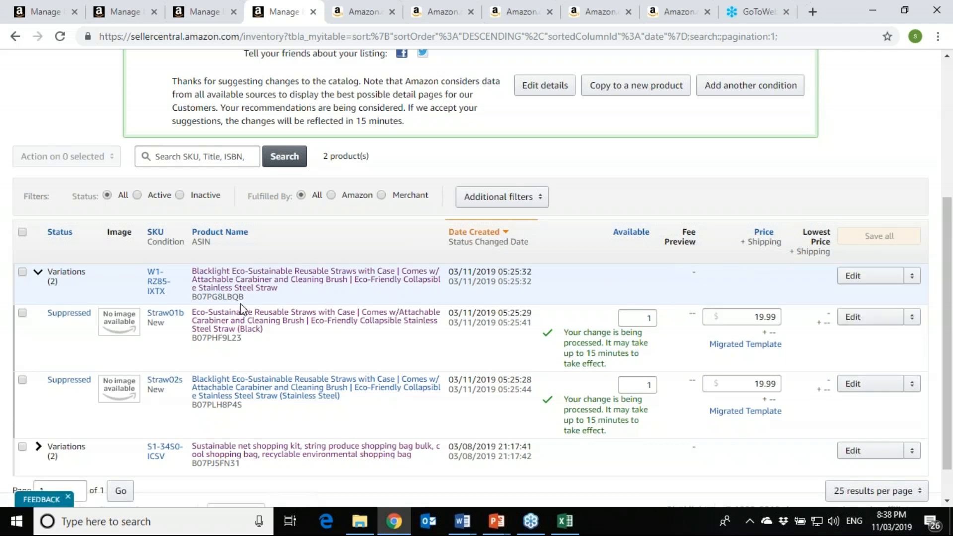
click(39, 273)
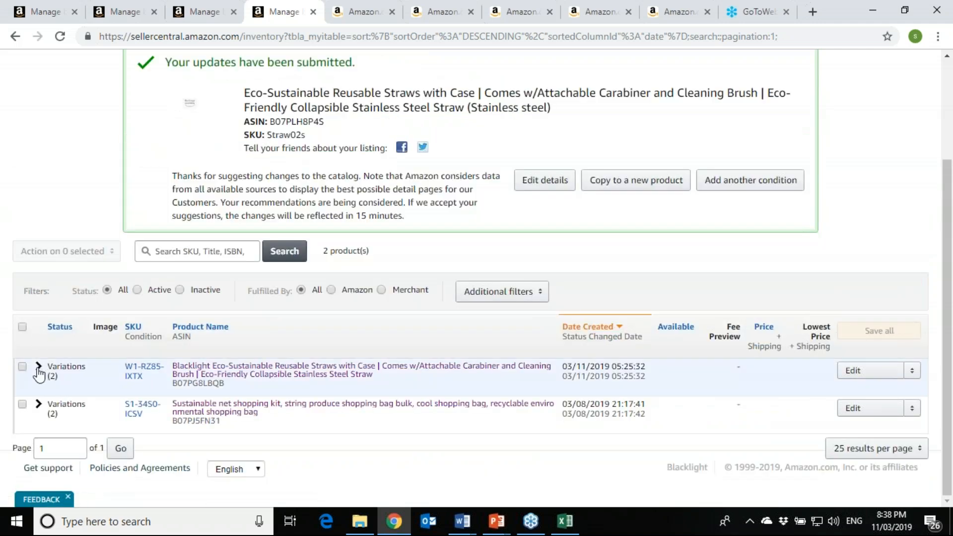
click(38, 366)
scroll(109, 260, down, 3)
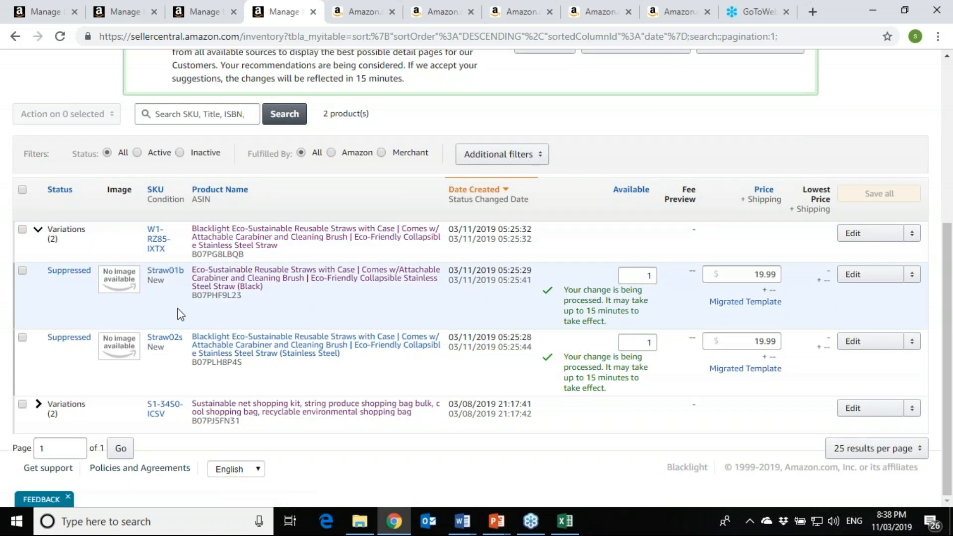
Copy Straw01b's ASIN B07PHF9L23 into cell C4 of the Test barcodes sheet
drag(241, 296, 192, 297)
key(ctrl+c)
key(alt+Tab)
key(alt+Tab)
key(alt+Tab)
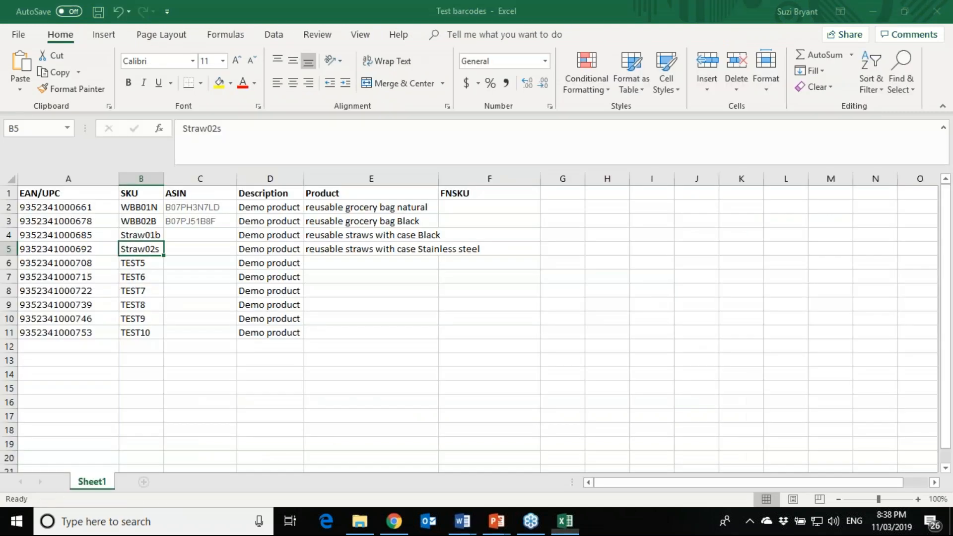
click(180, 235)
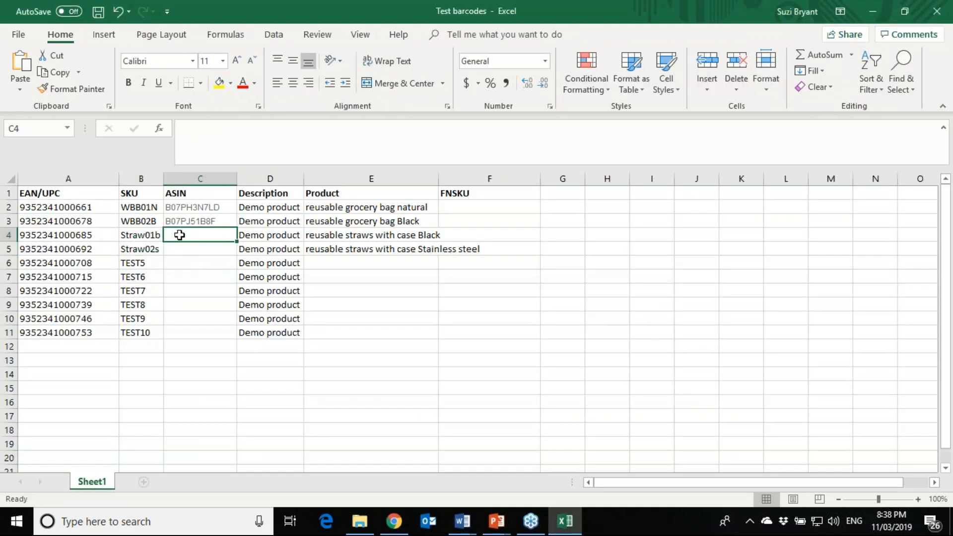
key(ctrl+v)
key(alt+Tab)
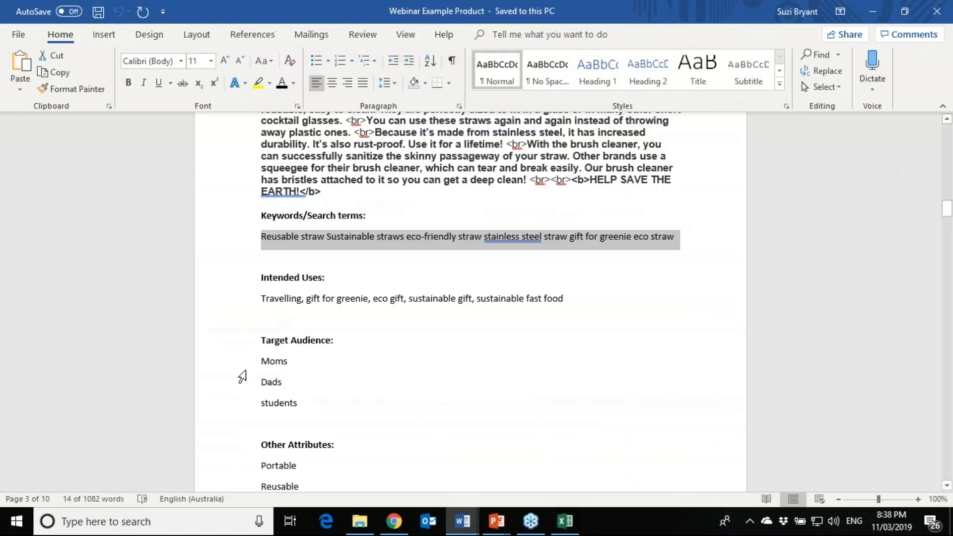
key(alt+Tab)
key(Tab)
Paste Straw02s' ASIN B07PLH8P4S into cell C5 and save the workbook
drag(241, 362, 193, 370)
key(ctrl+c)
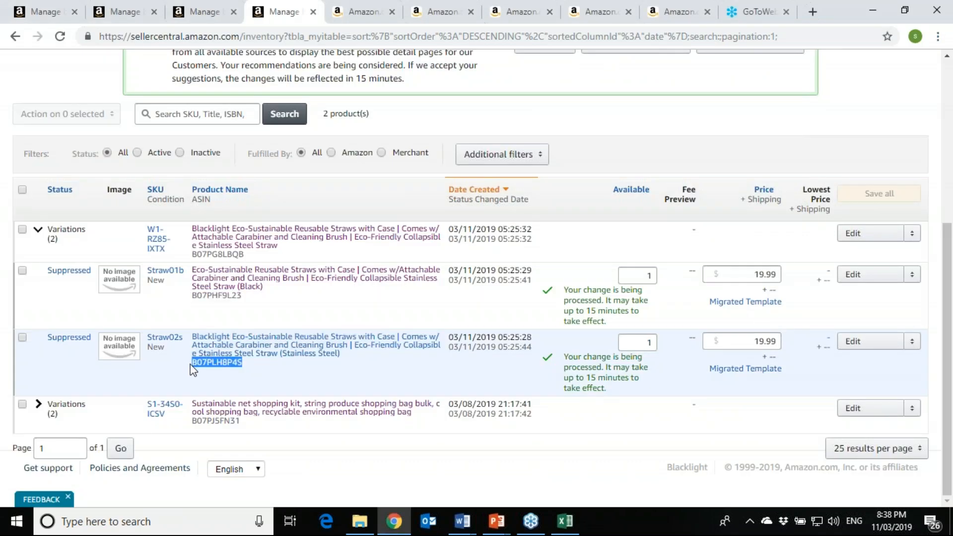
key(alt+Tab)
key(alt+Tab)
key(Tab)
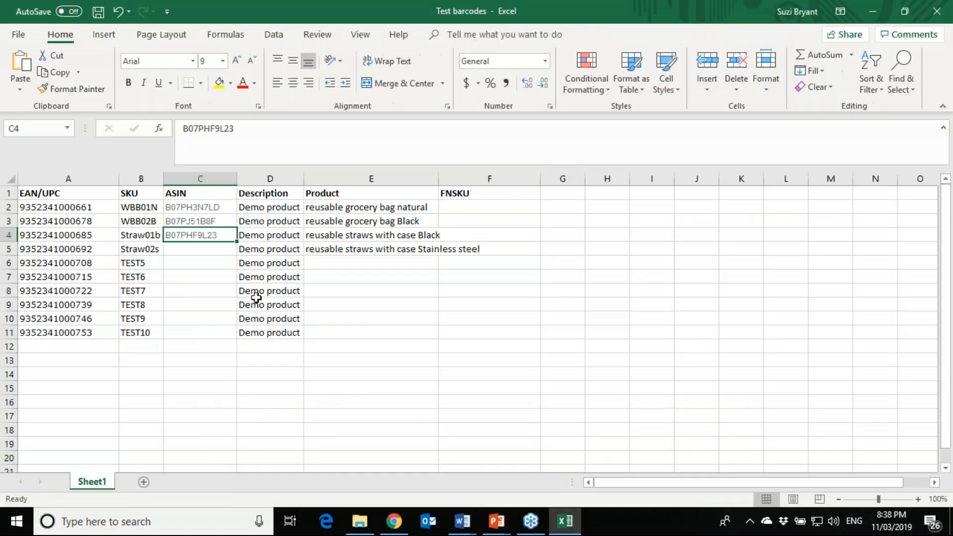
click(202, 249)
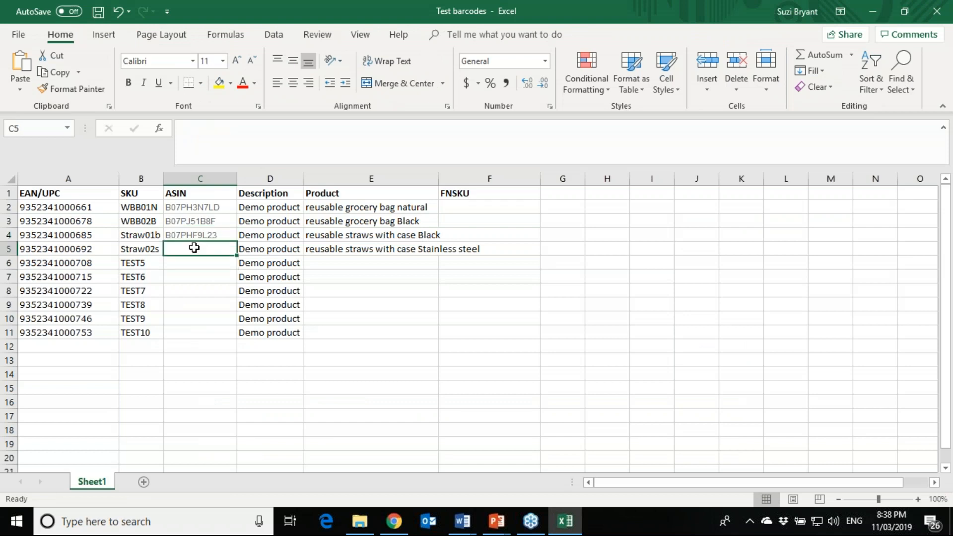
key(ctrl+v)
click(98, 11)
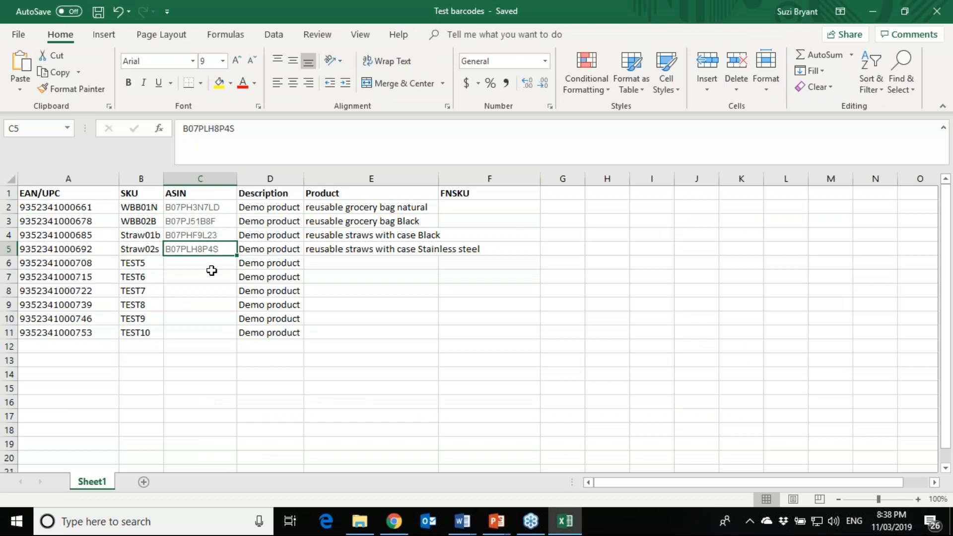
key(alt+Tab)
key(alt+Tab)
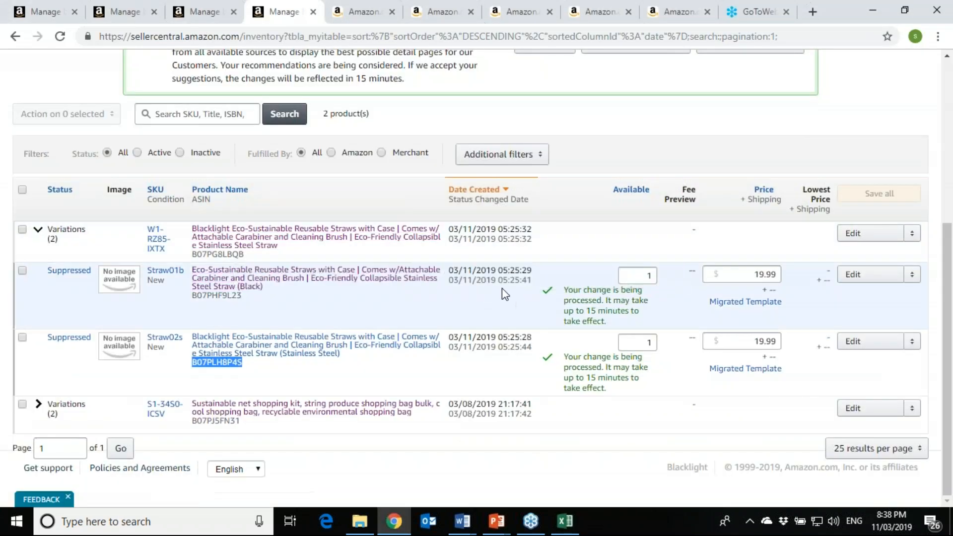
click(306, 279)
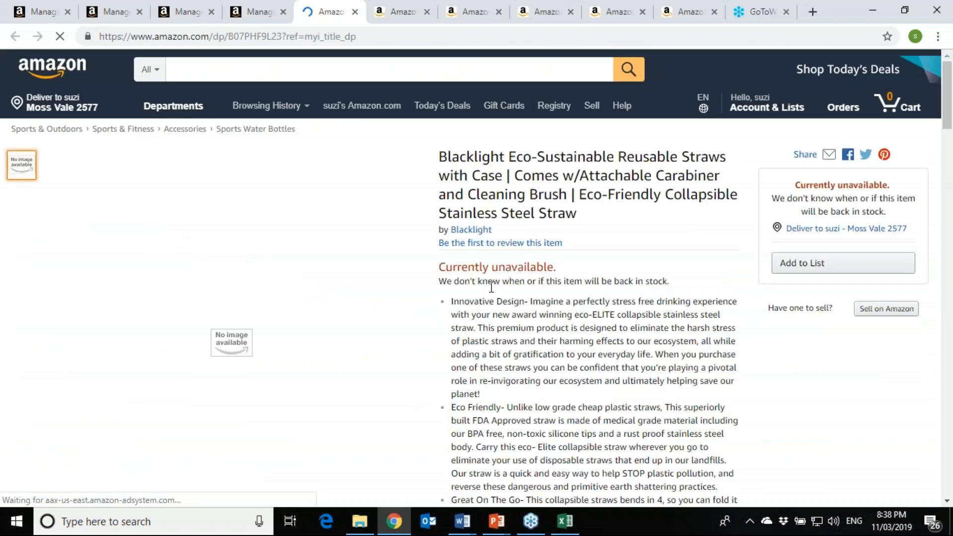
scroll(498, 300, down, 1)
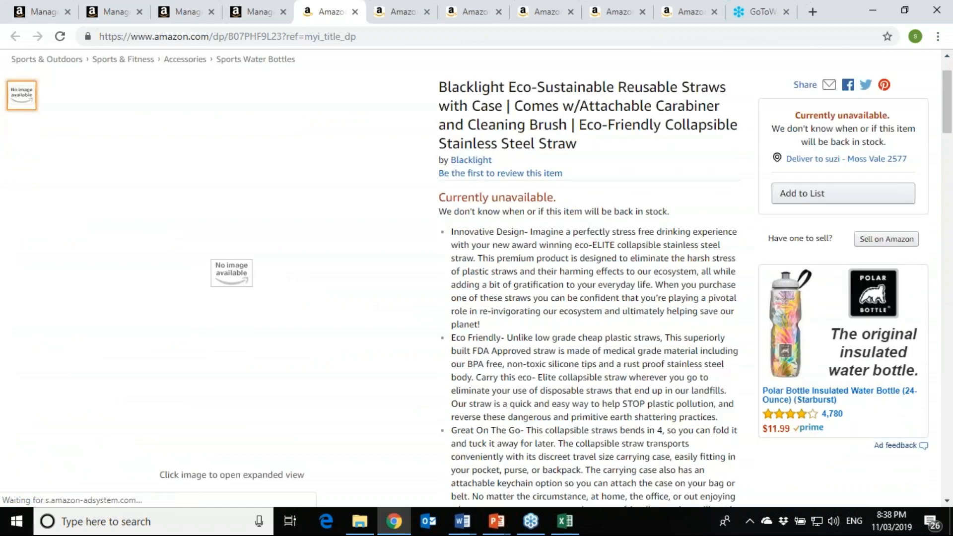
scroll(491, 216, down, 1)
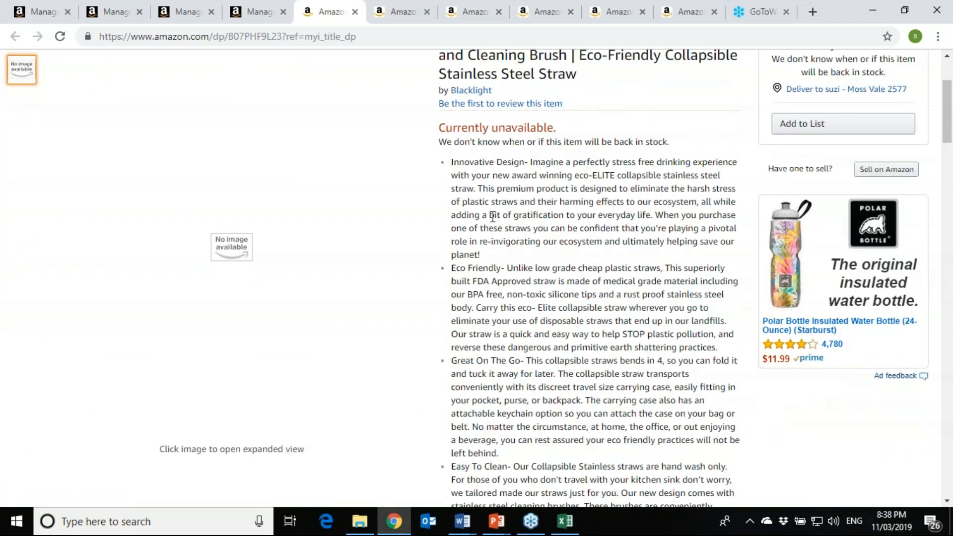
scroll(493, 217, down, 3)
scroll(492, 217, down, 6)
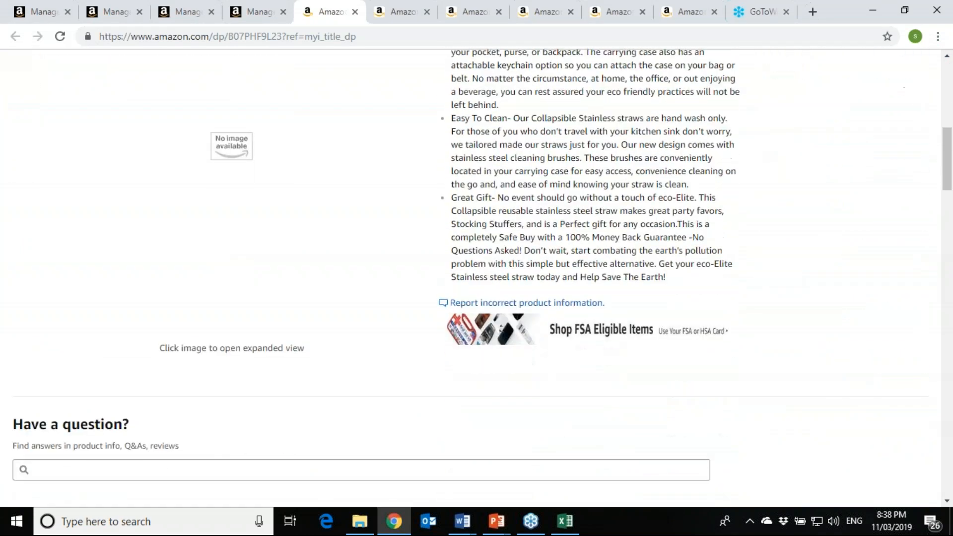
scroll(492, 217, down, 4)
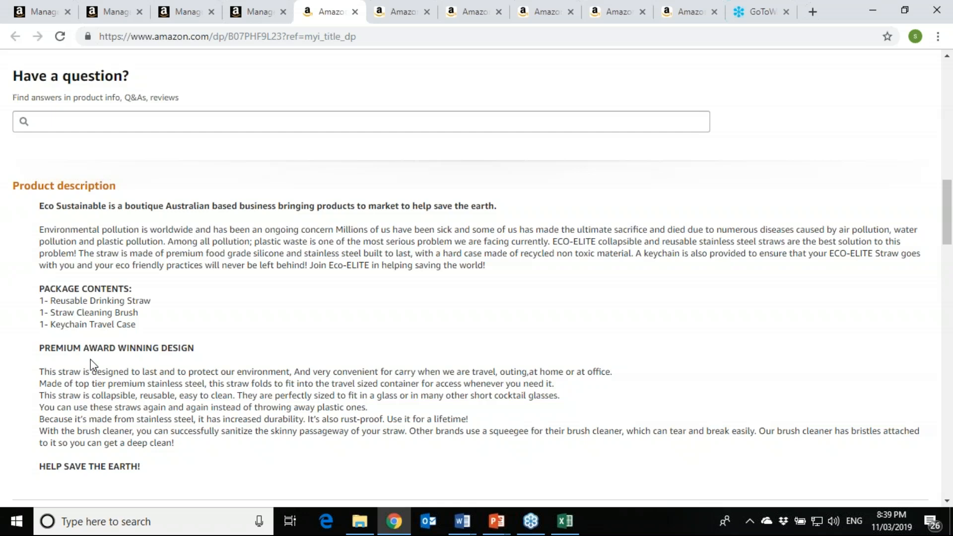
click(245, 16)
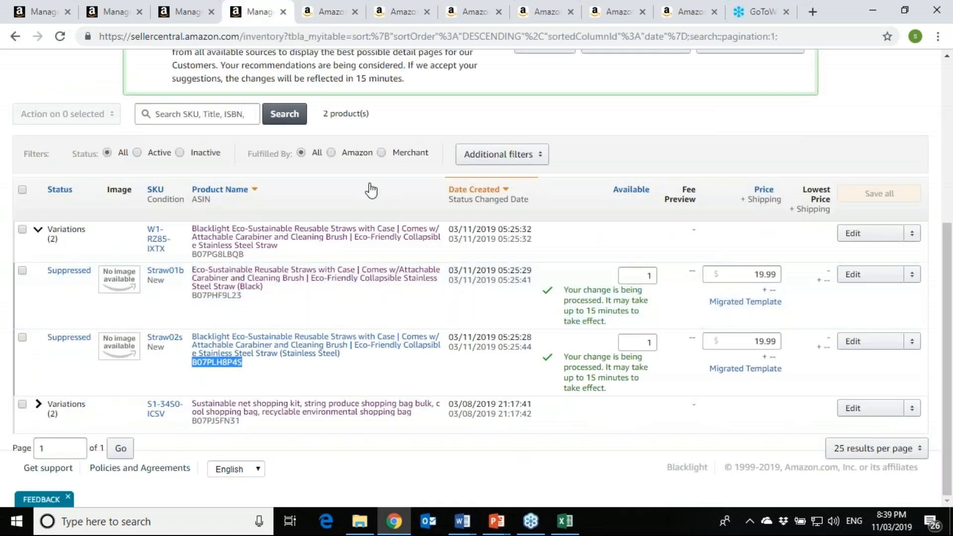
Convert Straw01b to Fulfilled by Amazon with Amazon barcode, choosing Convert & Send Inventory
click(912, 276)
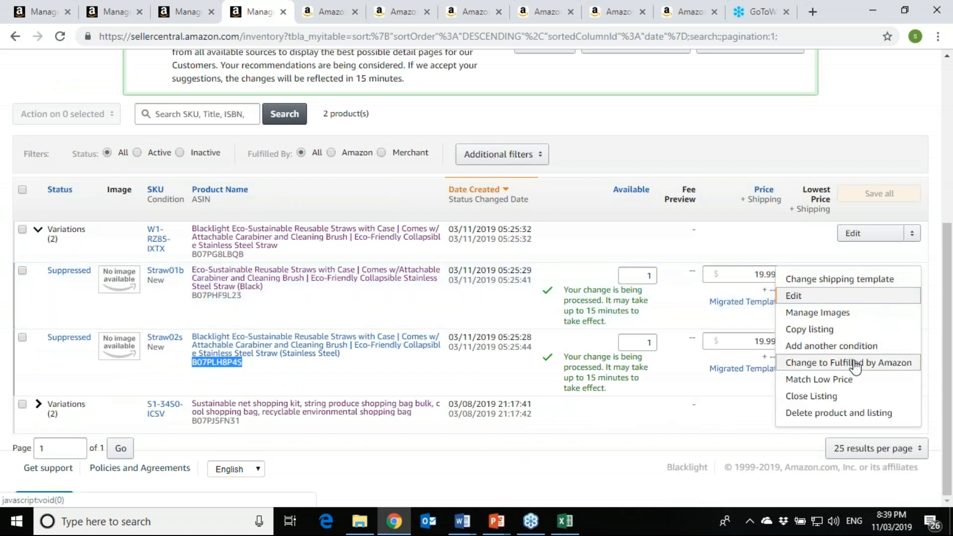
click(911, 275)
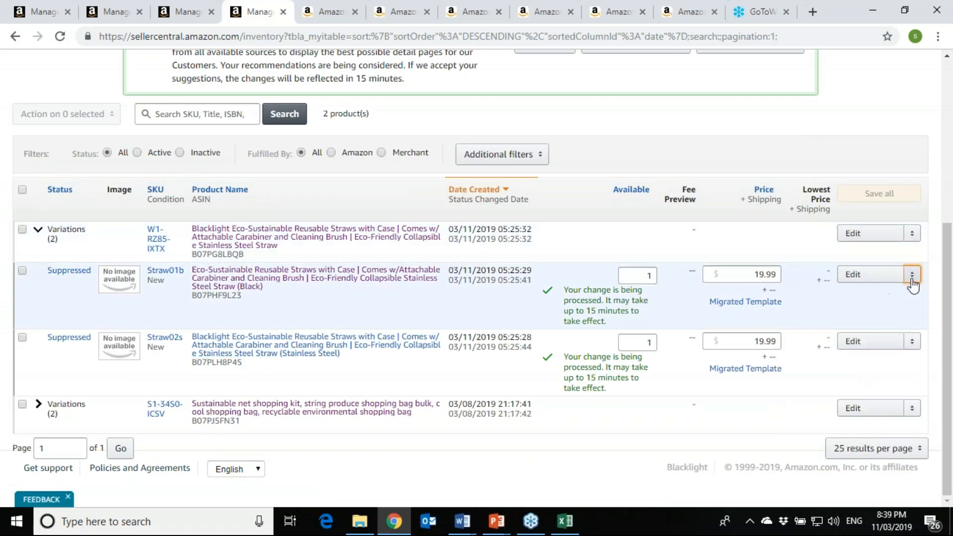
click(912, 278)
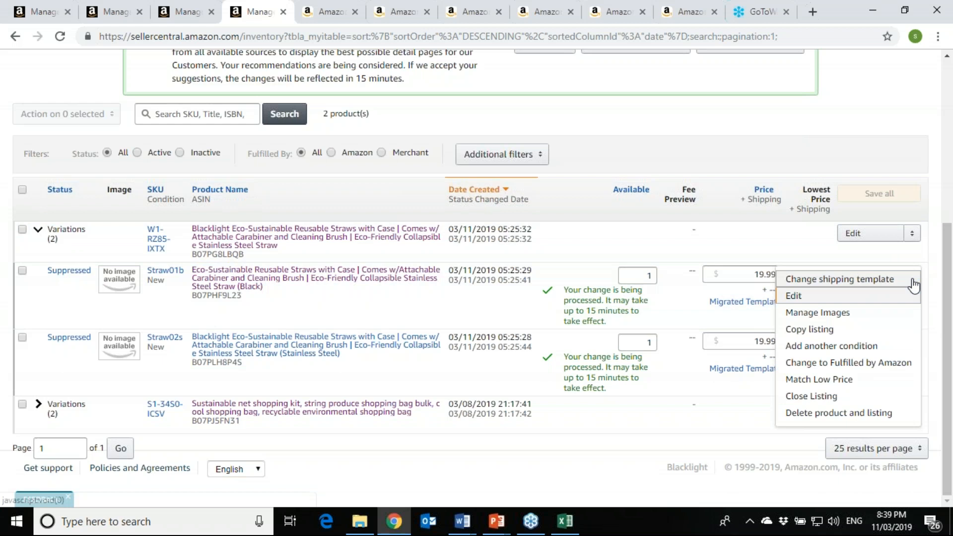
click(852, 363)
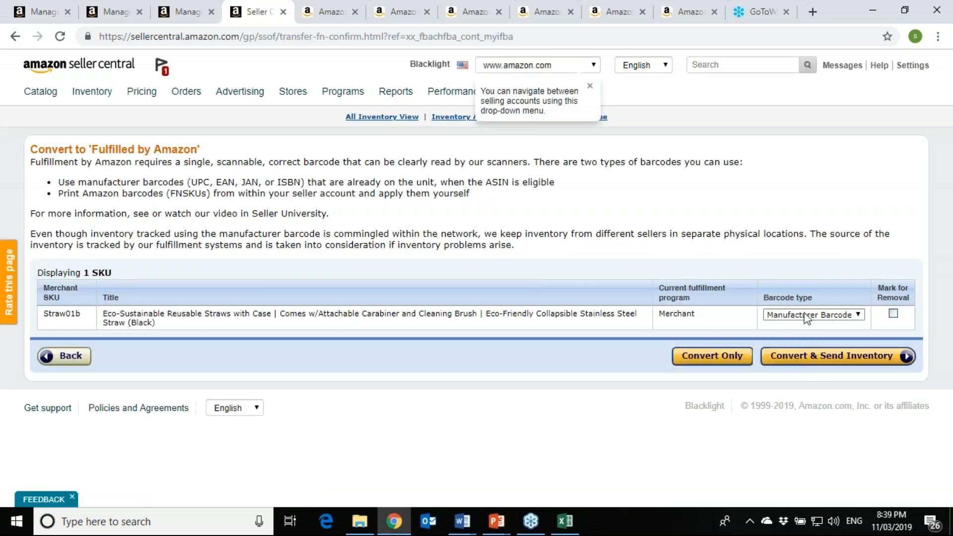
click(806, 316)
click(807, 336)
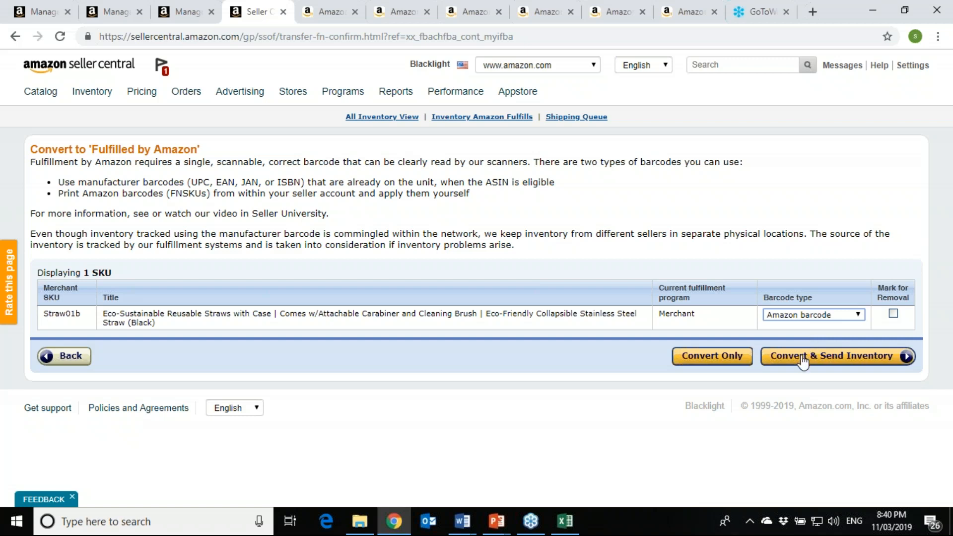
click(822, 358)
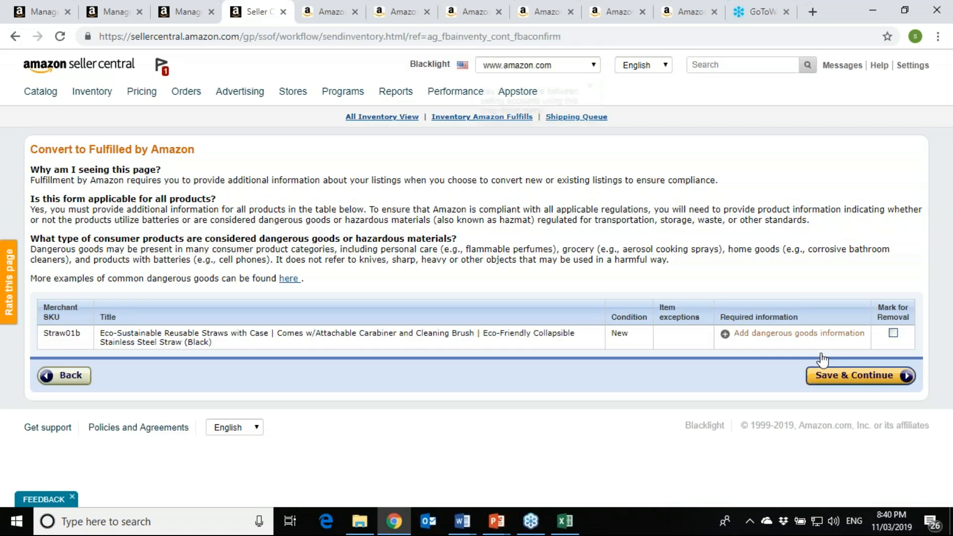
Answer No to Straw01b's battery and dangerous goods questions, submit, and save & continue
click(787, 335)
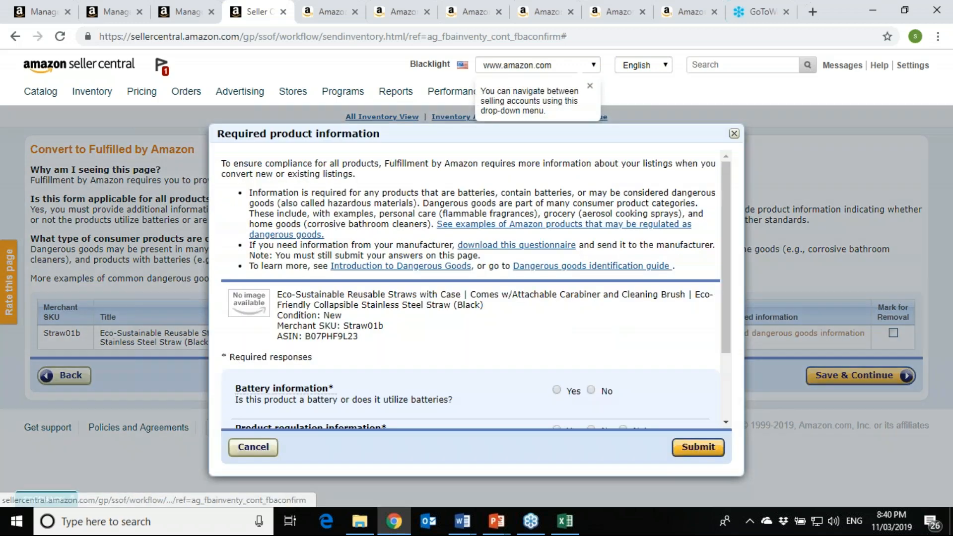
scroll(610, 331, down, 1)
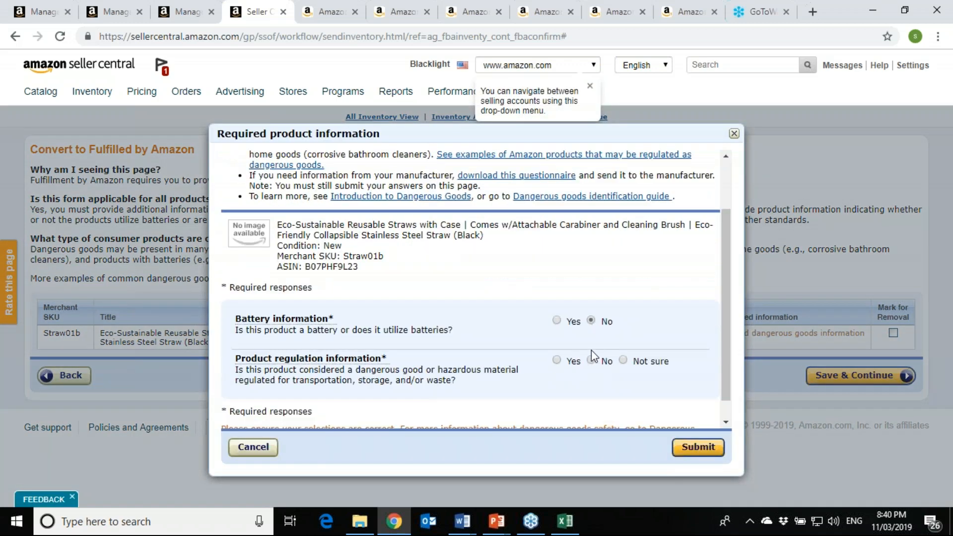
click(688, 451)
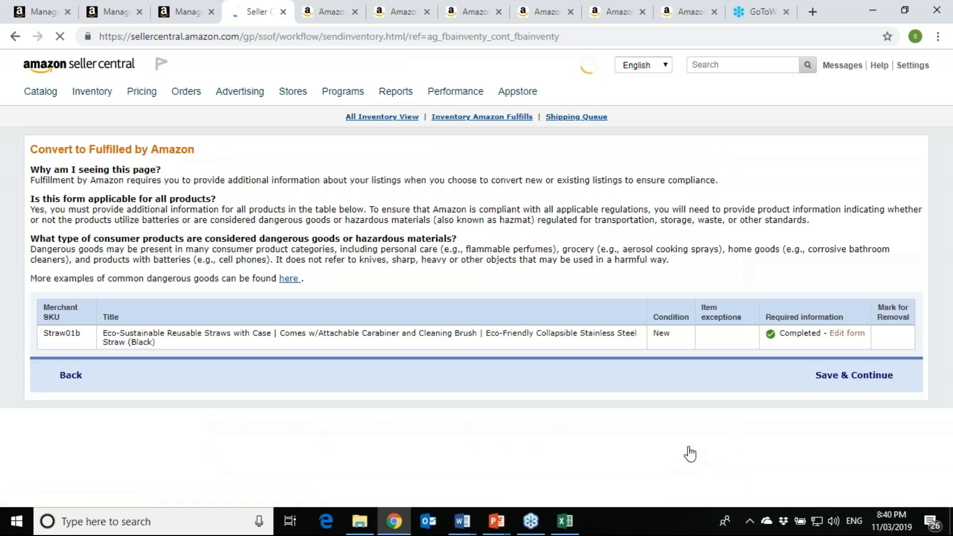
click(843, 377)
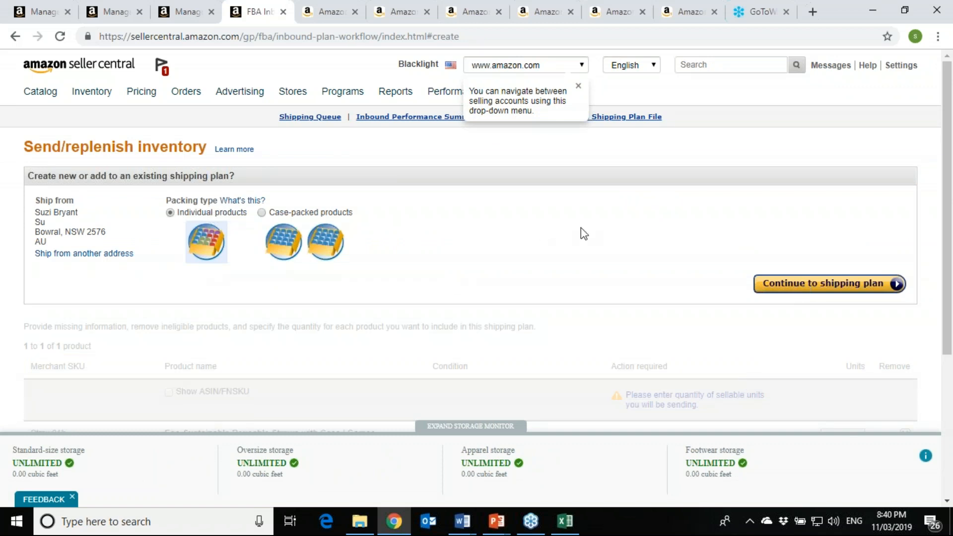
Start the shipping plan and save Straw01b's package as 5×8×2 cm and 80 g
click(807, 286)
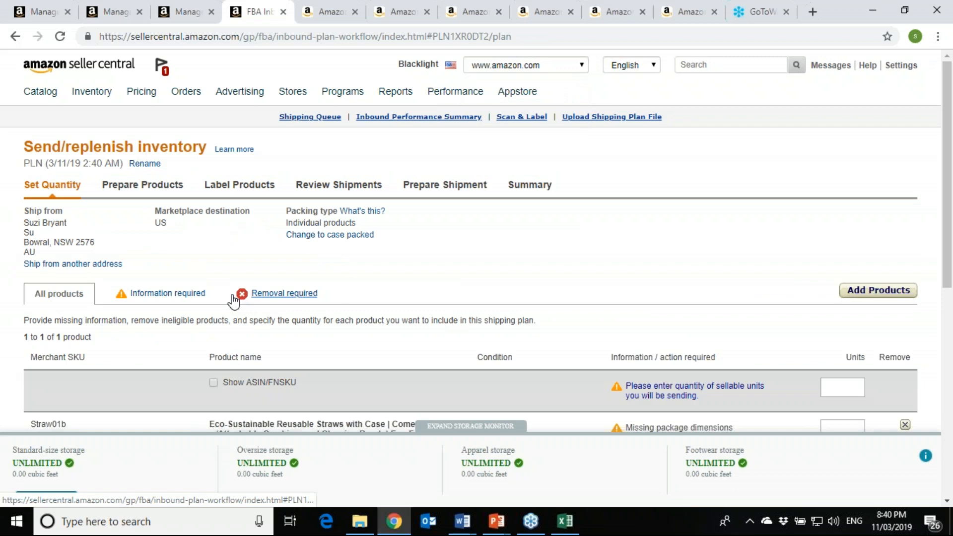
scroll(234, 300, down, 4)
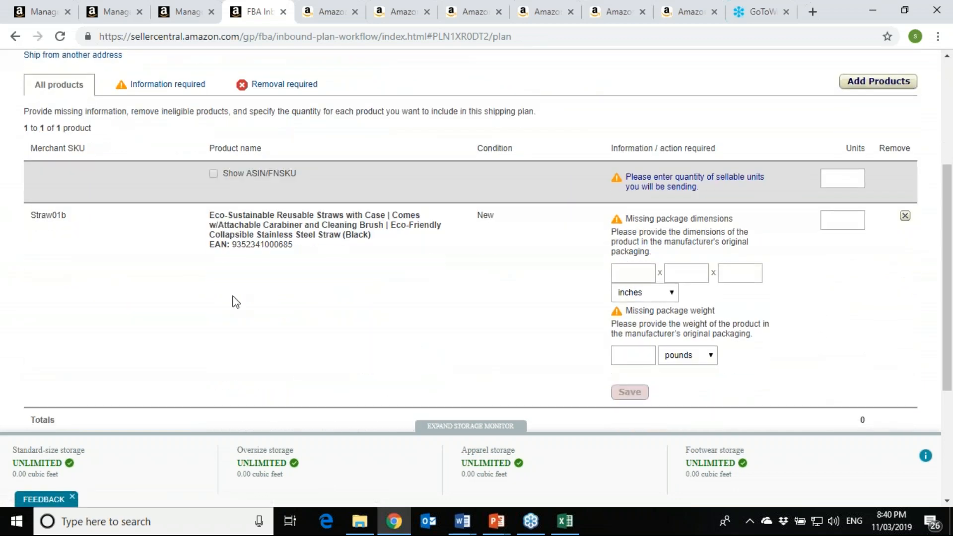
click(634, 271)
click(645, 292)
click(640, 330)
click(617, 267)
click(676, 269)
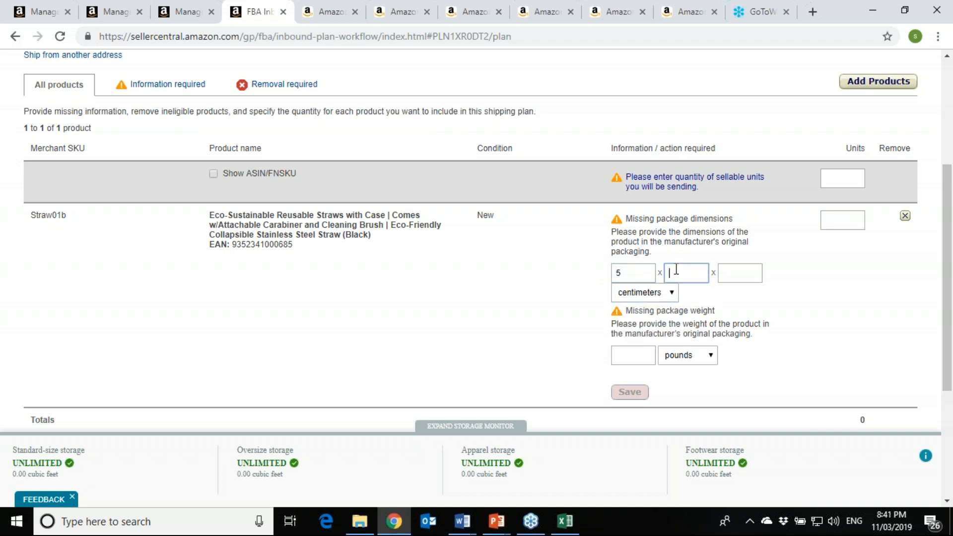
click(731, 273)
click(622, 356)
click(680, 356)
click(675, 370)
click(629, 356)
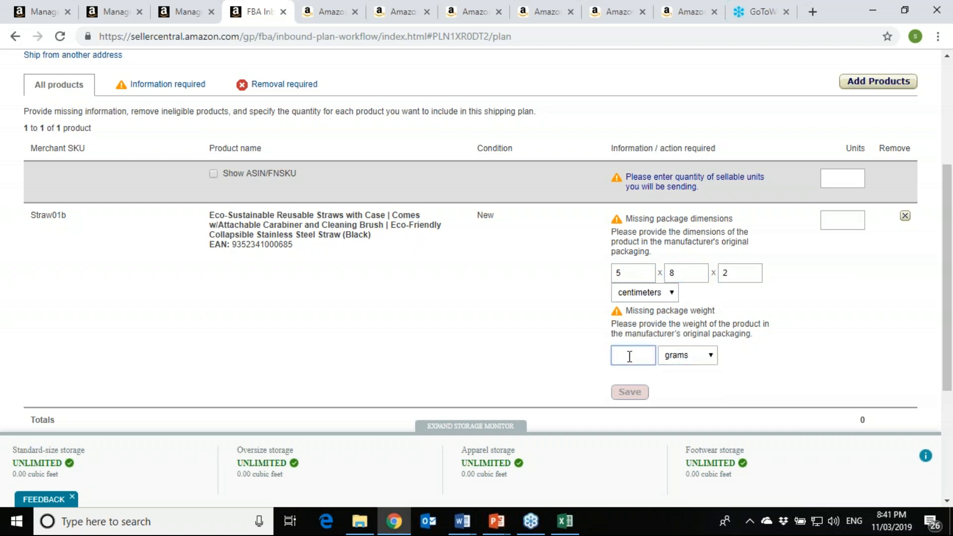
text(80)
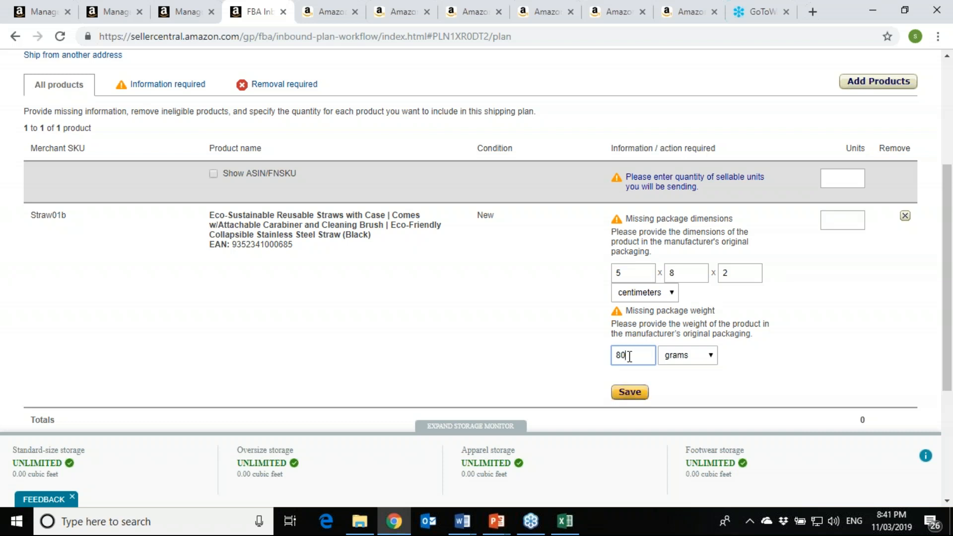
click(632, 389)
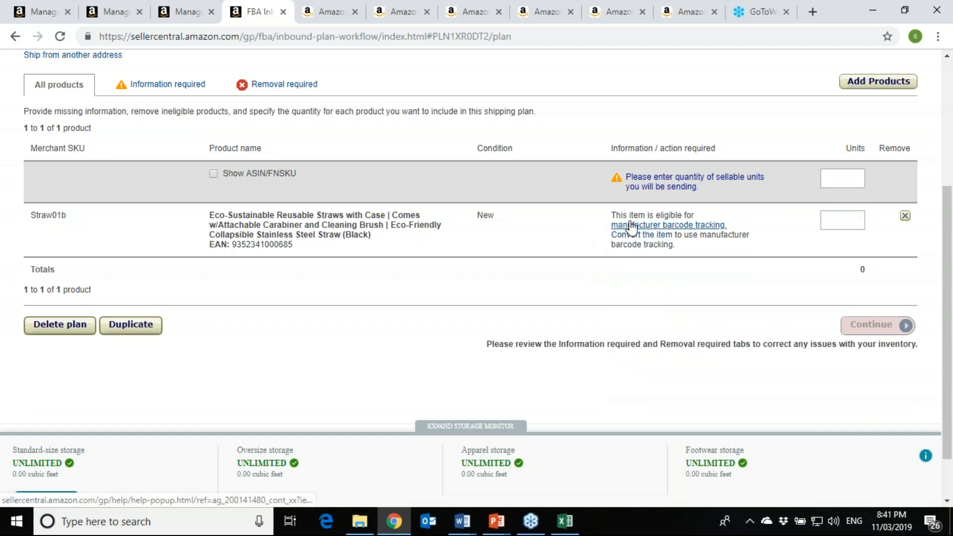
Enter 20 units for Straw01b and continue to product prep
click(842, 220)
text(20)
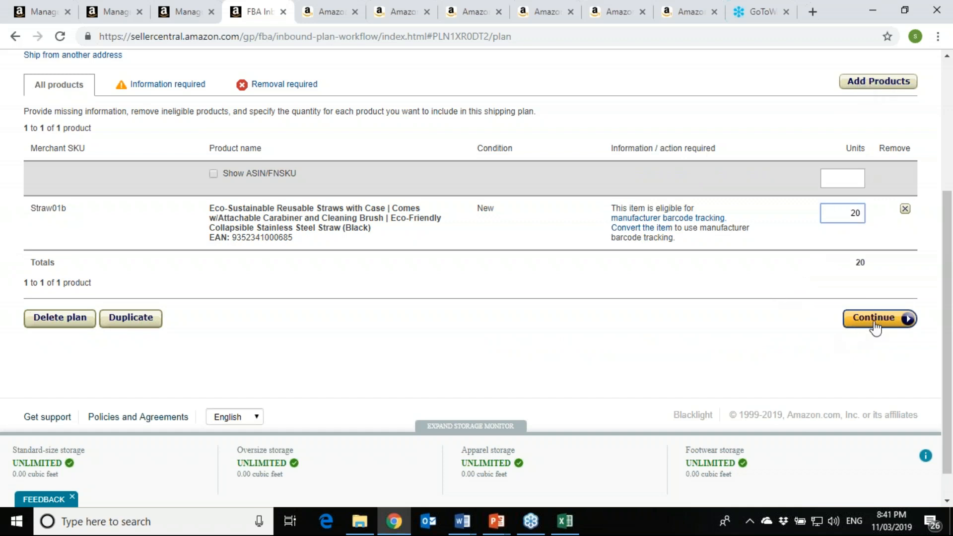
click(867, 322)
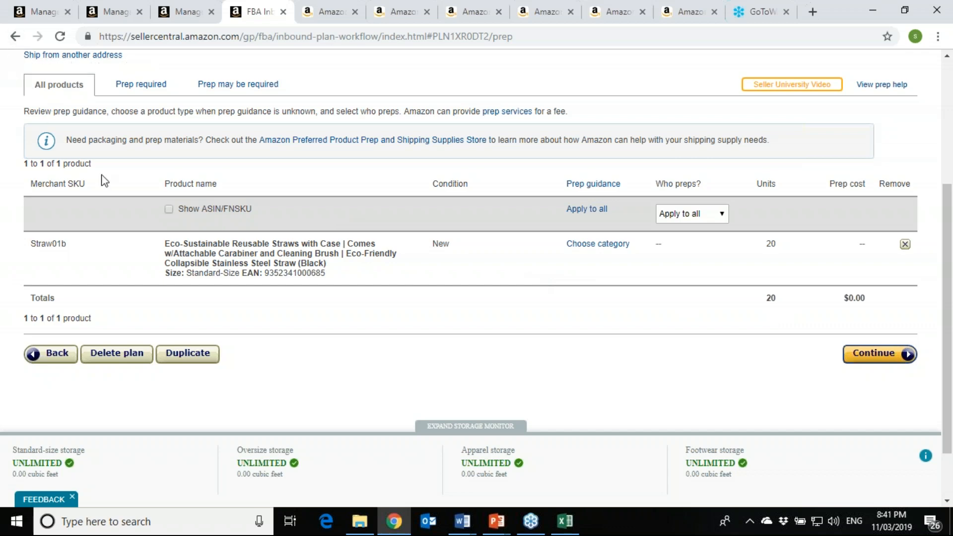
Go to Inventory > Manage Inventory
scroll(104, 181, up, 4)
mouse_move(91, 92)
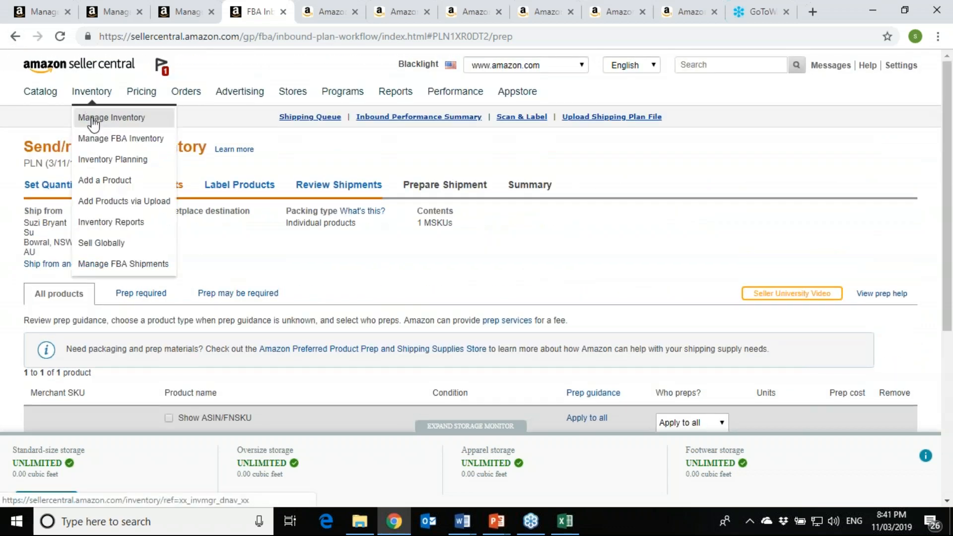
scroll(325, 240, down, 4)
scroll(326, 242, down, 1)
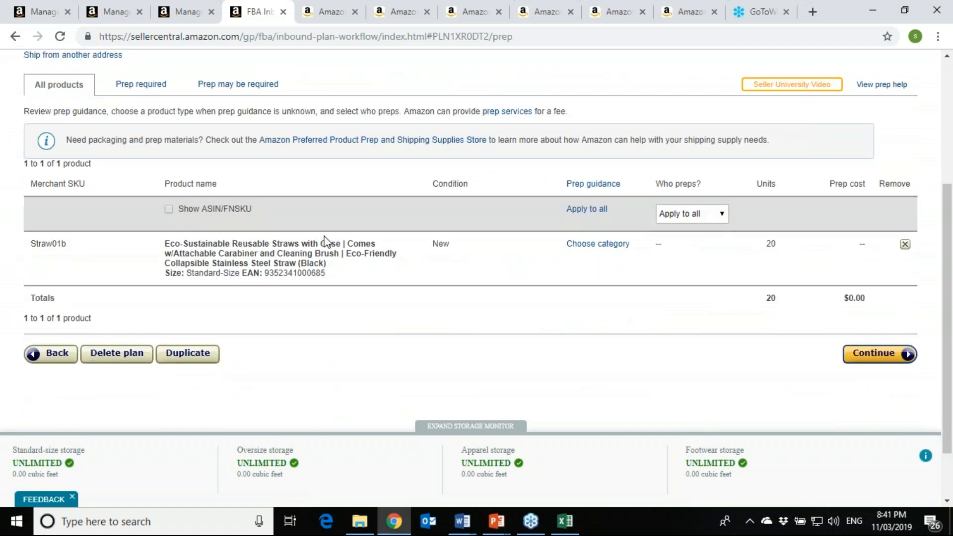
scroll(326, 241, up, 4)
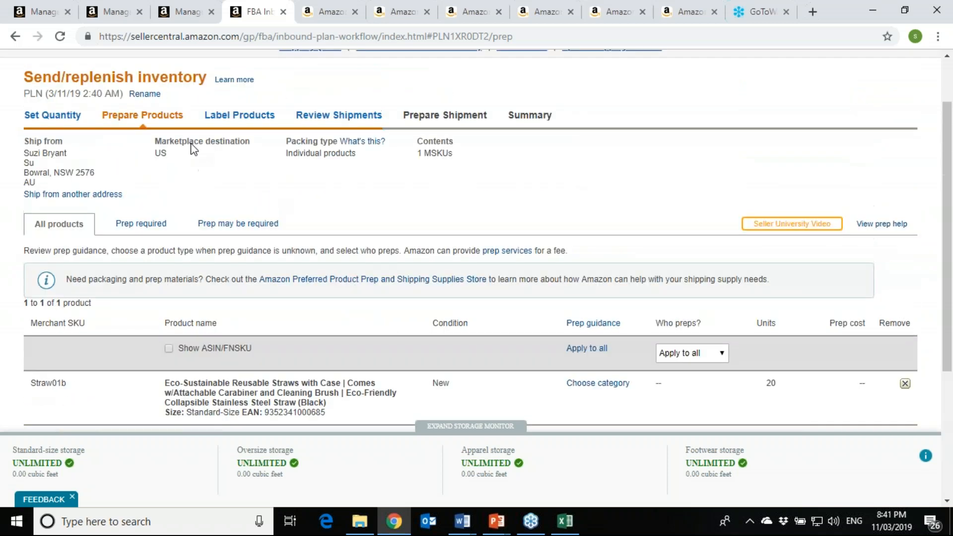
scroll(127, 135, up, 2)
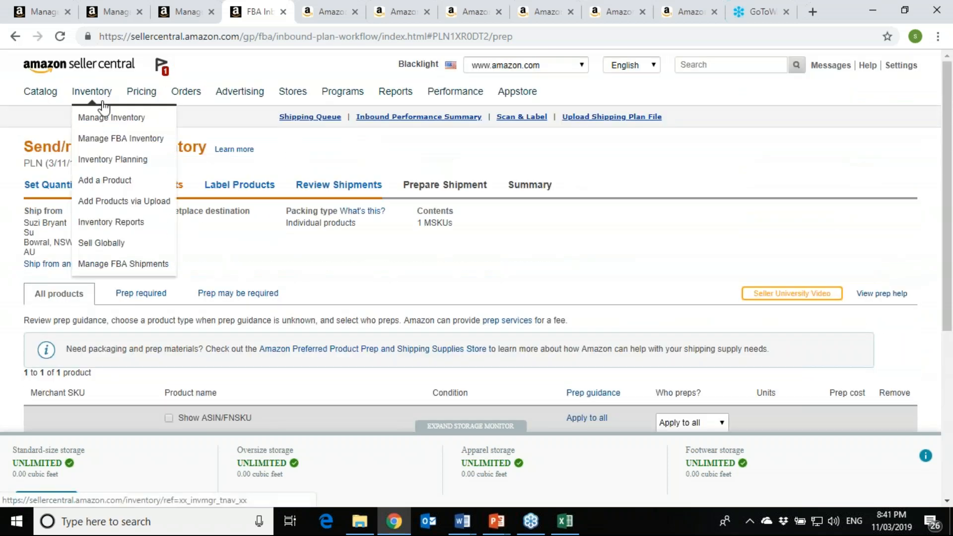
click(108, 123)
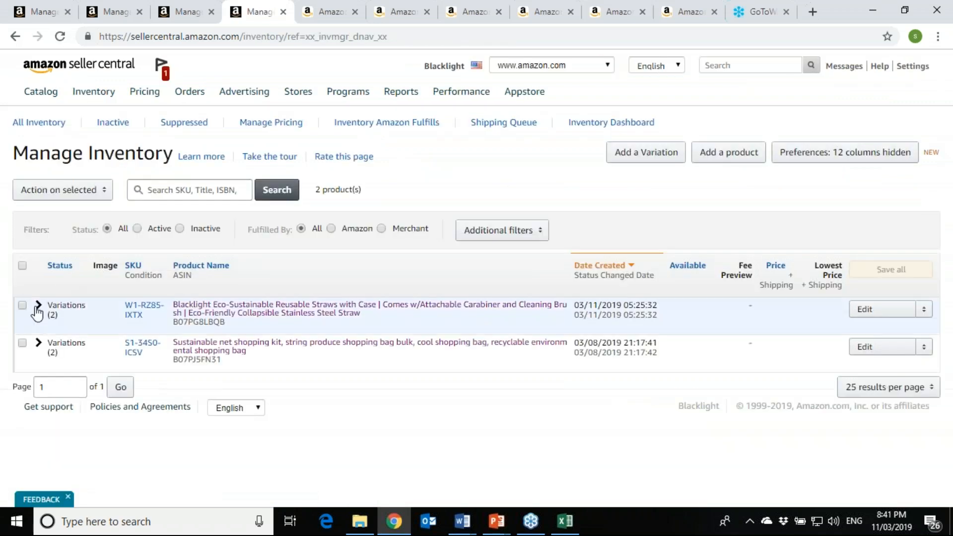
Open Manage FBA Inventory and look over Straw01b's action options
mouse_move(93, 92)
click(122, 144)
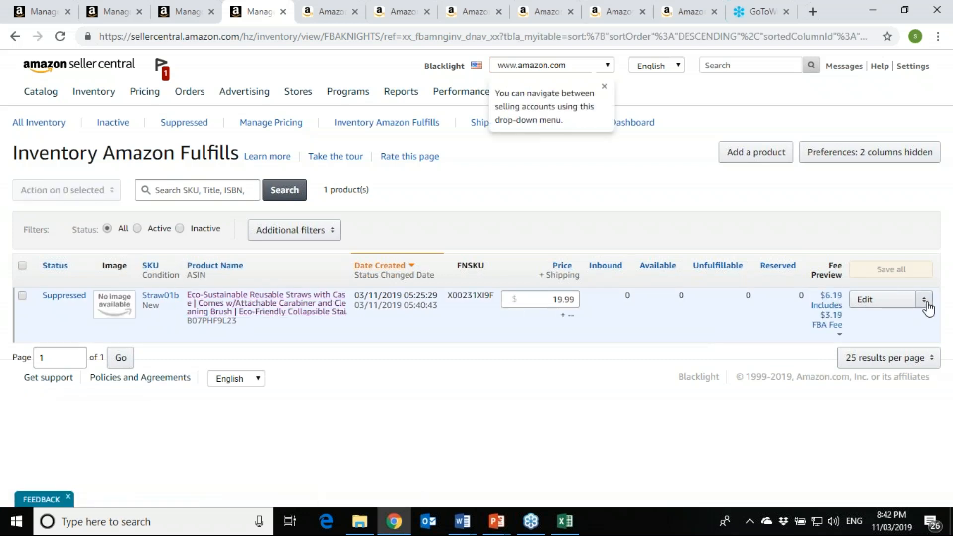
click(923, 300)
click(925, 297)
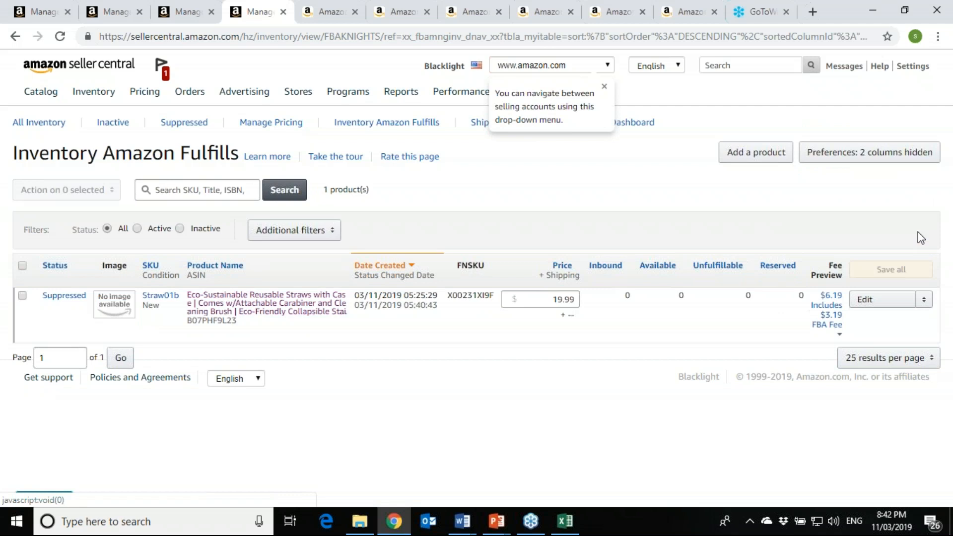
click(923, 302)
click(519, 199)
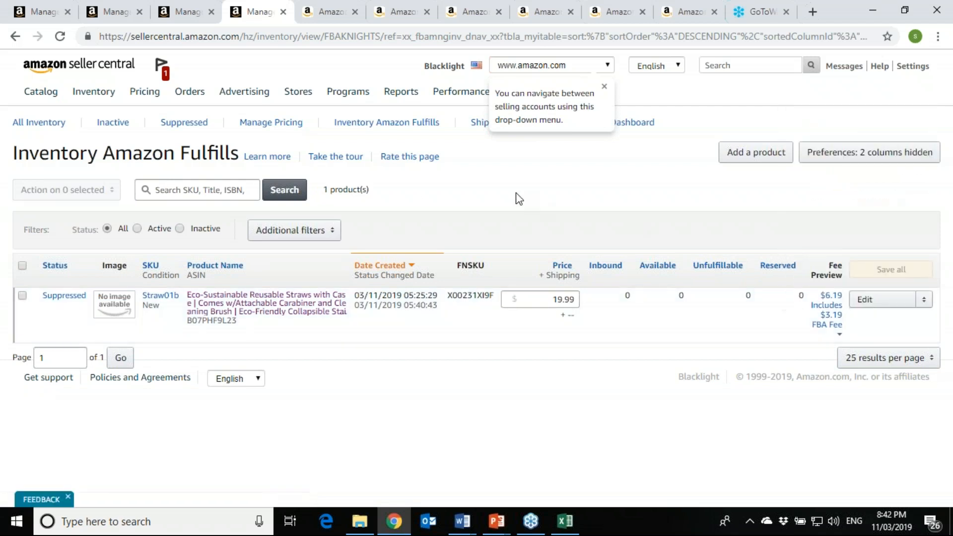
Return to Manage Inventory and expand the straw listing's variations Straw01b and Straw02s
mouse_move(94, 92)
click(99, 121)
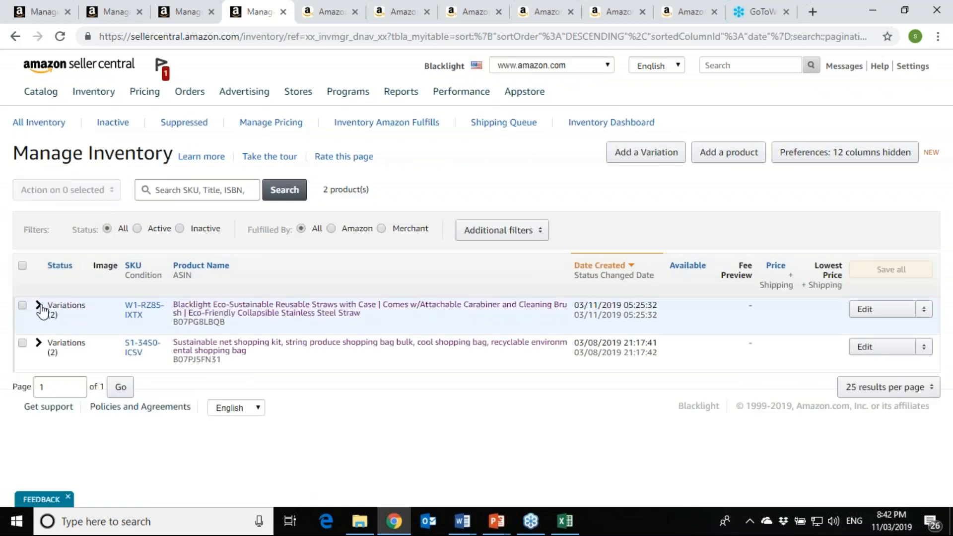
click(39, 306)
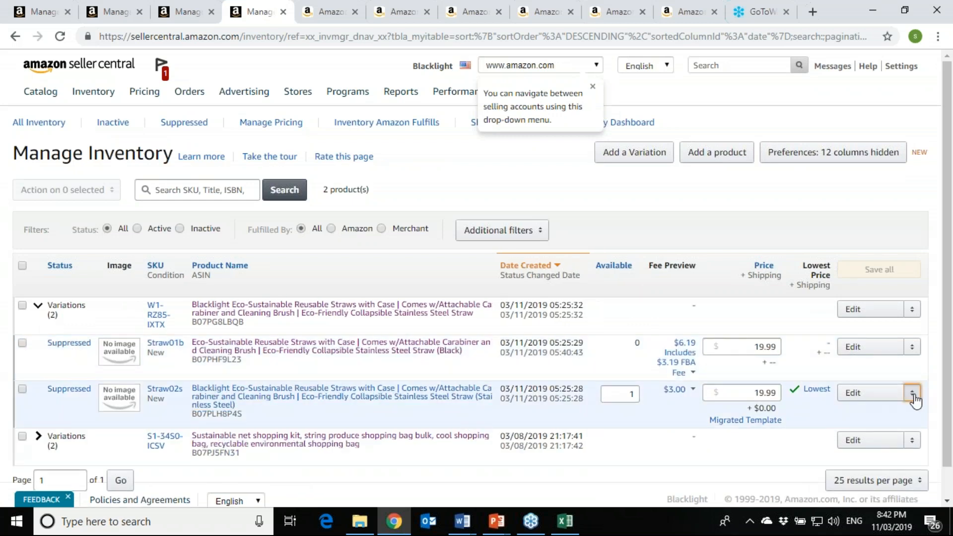
Convert Straw02s to Fulfilled by Amazon with Amazon barcode, choosing Convert & Send
click(914, 397)
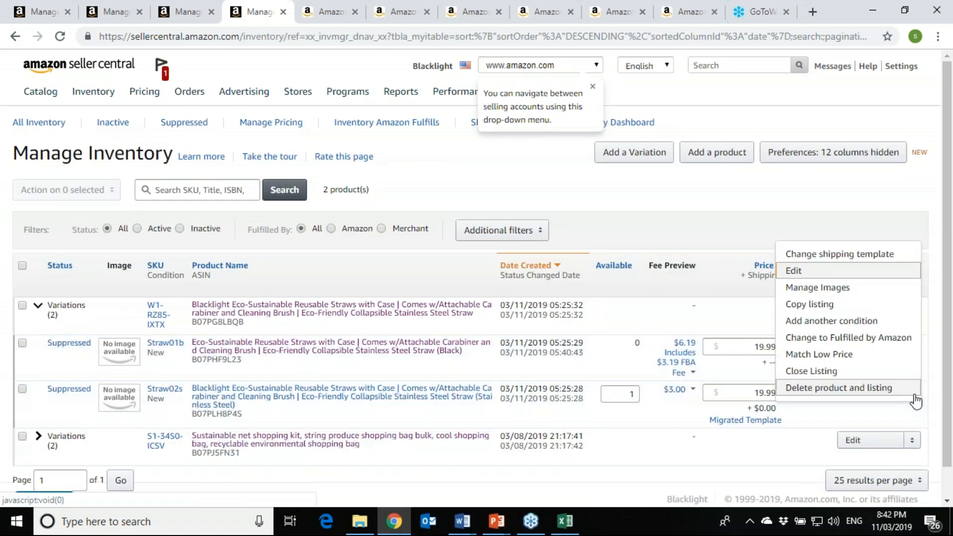
click(890, 341)
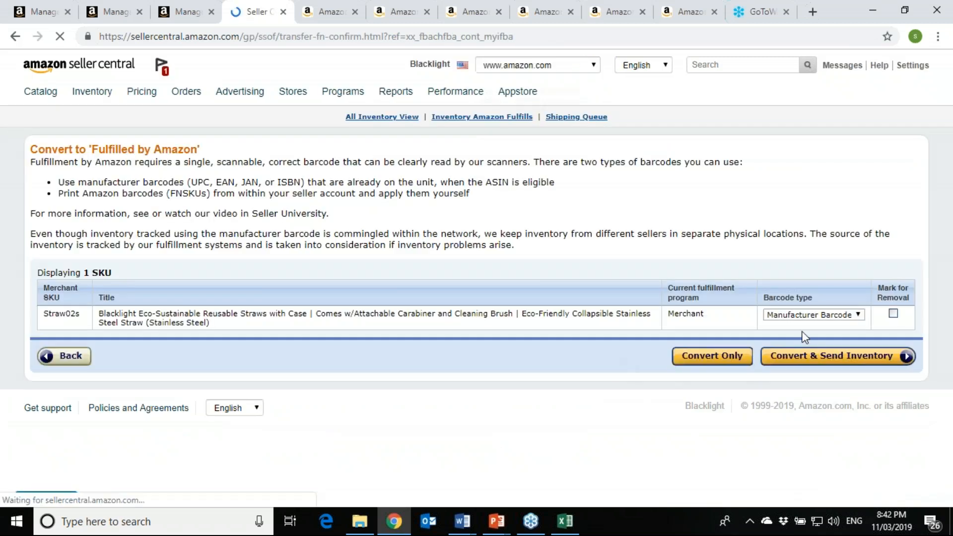
click(806, 316)
click(799, 335)
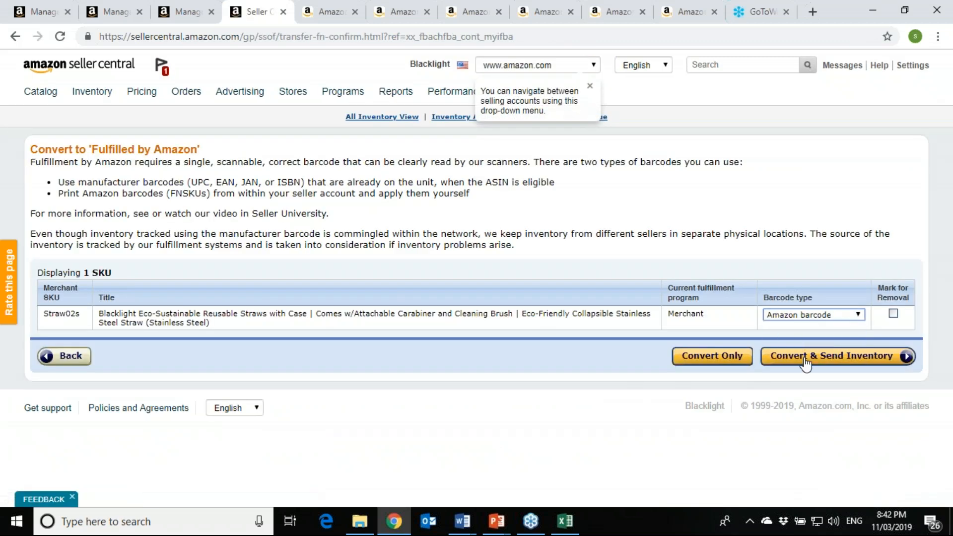
click(804, 363)
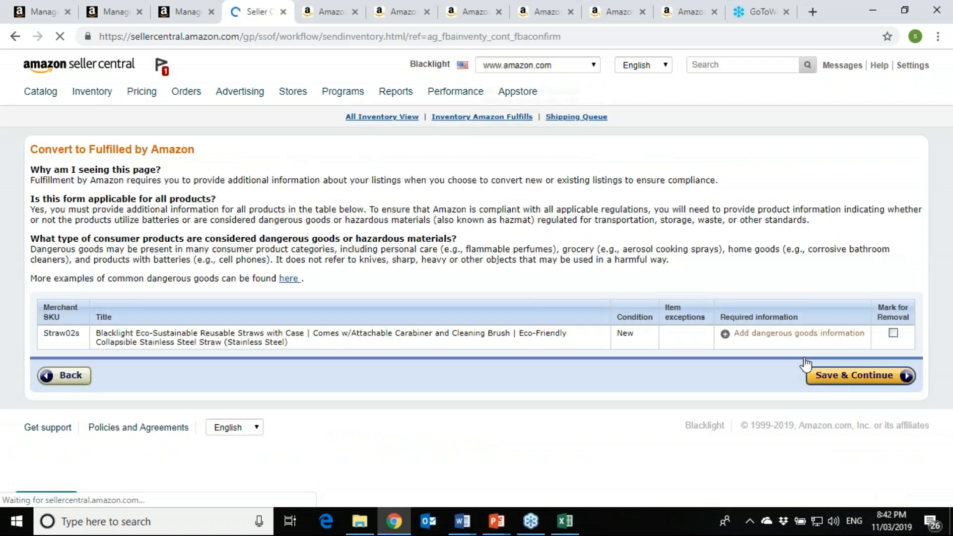
Answer No to the batteries and hazardous questions for Straw02s and submit
click(770, 332)
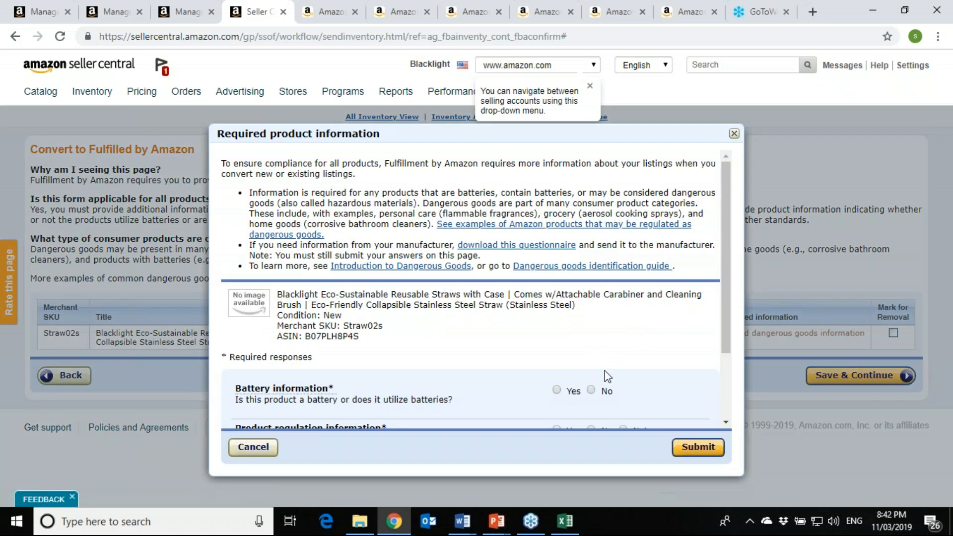
scroll(592, 380, down, 2)
click(591, 297)
click(591, 337)
click(696, 454)
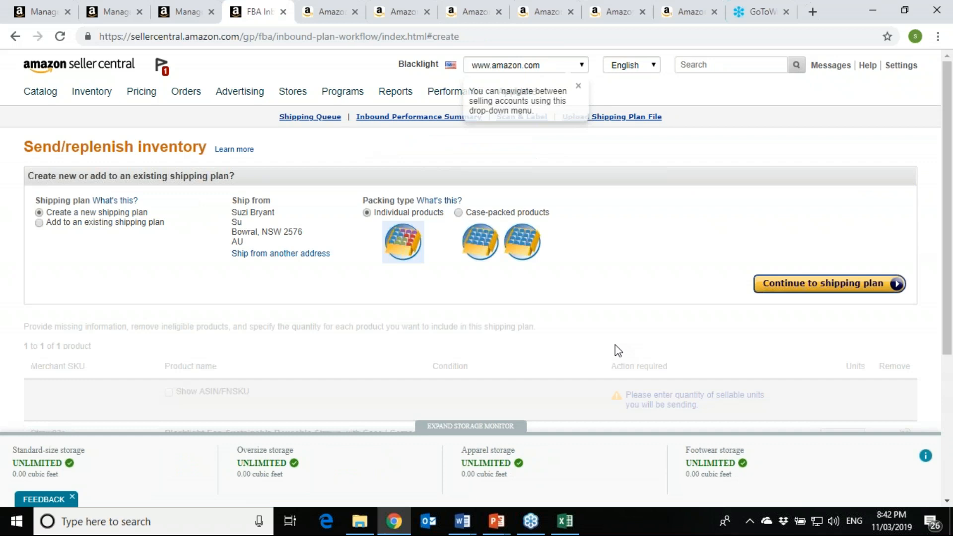
Add the black straw Straw01b to the new shipping plan
click(816, 287)
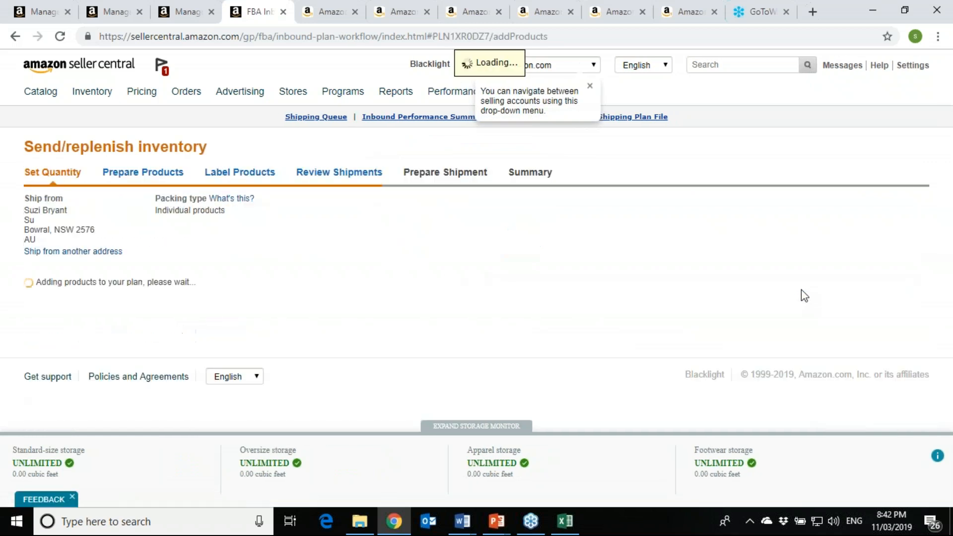
scroll(746, 335, down, 3)
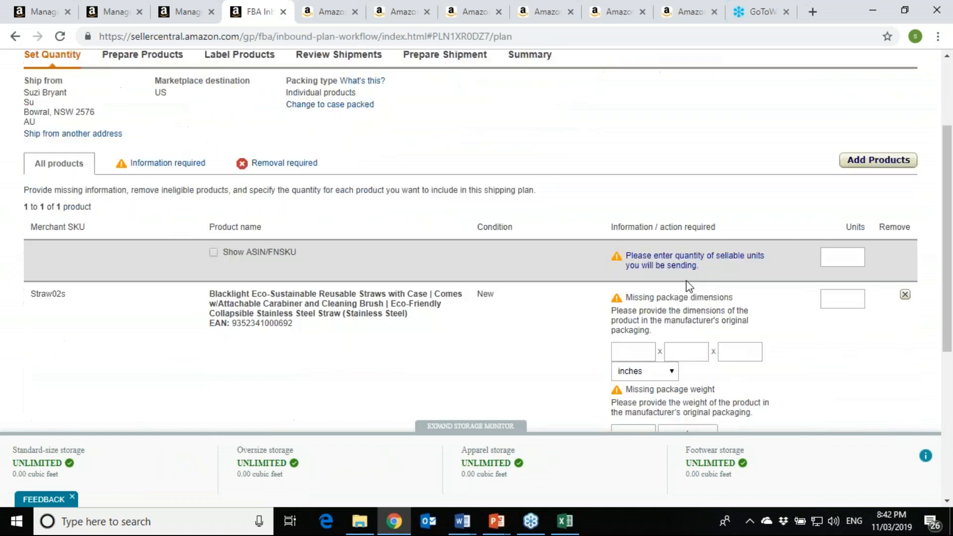
click(877, 152)
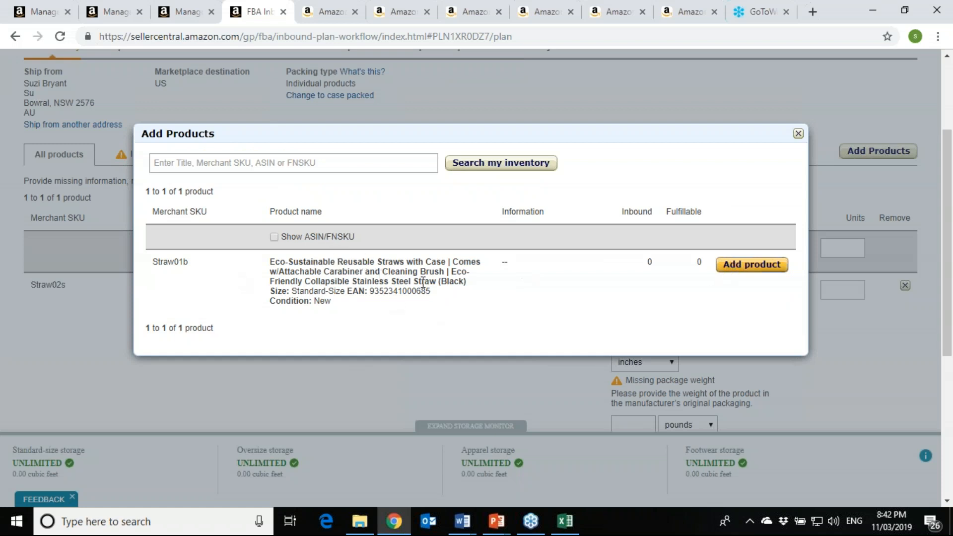
click(725, 266)
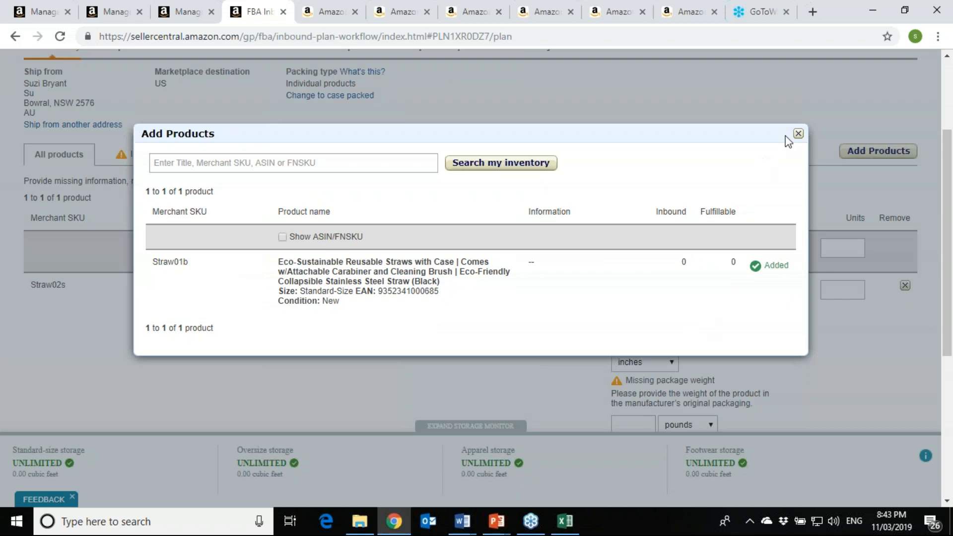
click(798, 134)
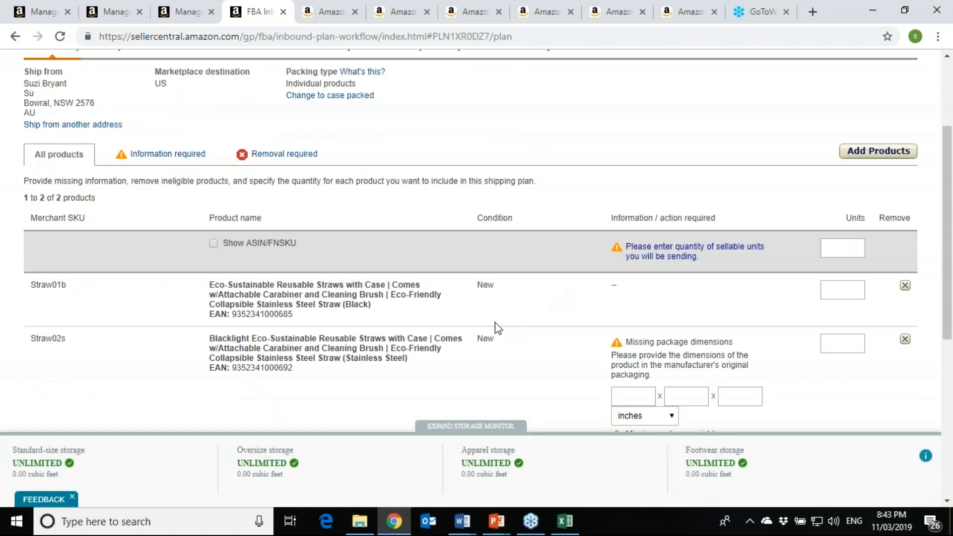
Save Straw02s package dimensions as 5×8×2 cm with 80 g weight
scroll(489, 323, down, 3)
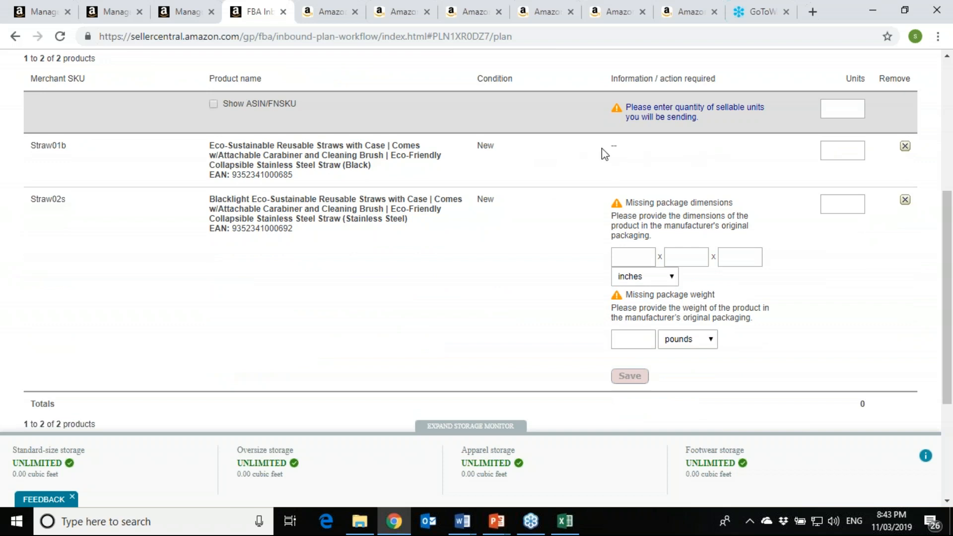
click(634, 254)
click(690, 257)
click(738, 255)
click(676, 281)
click(643, 311)
click(693, 341)
click(677, 353)
click(635, 339)
text(80)
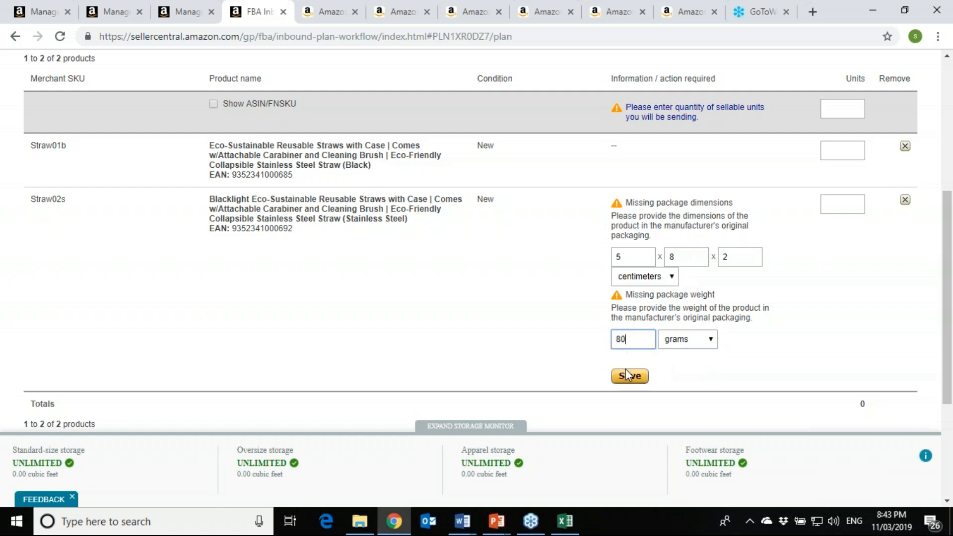
click(629, 377)
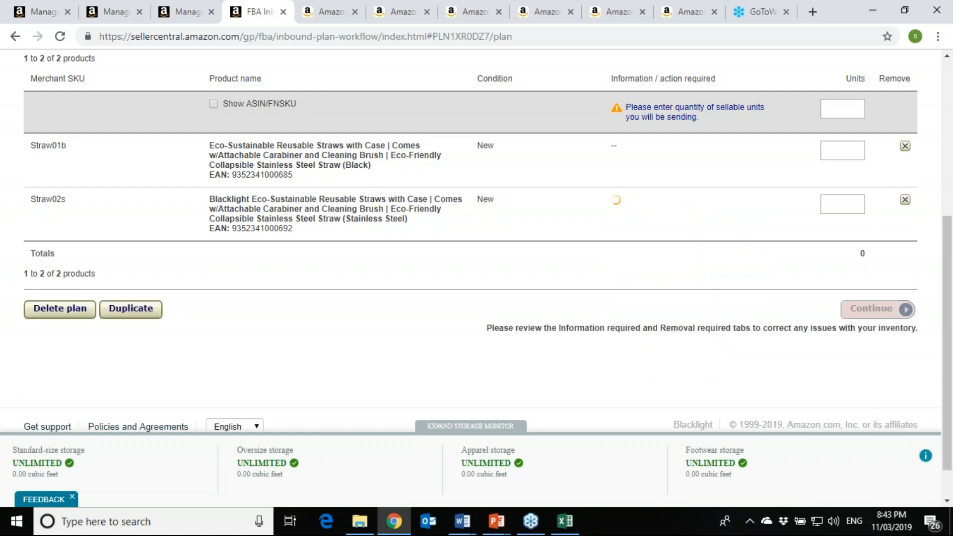
Set 20 units for Straw01b and 15 for Straw02s, then continue to prep
click(858, 150)
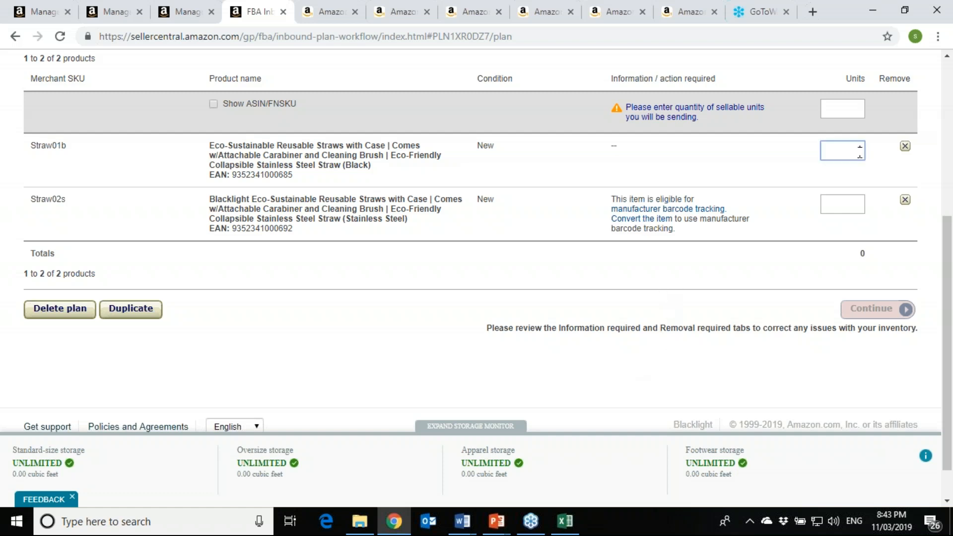
text(20)
click(852, 204)
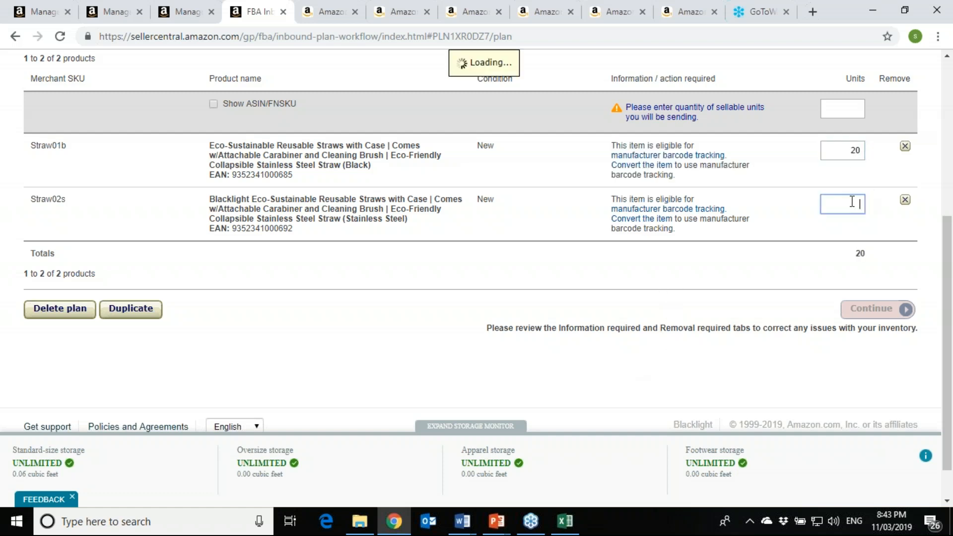
text(15)
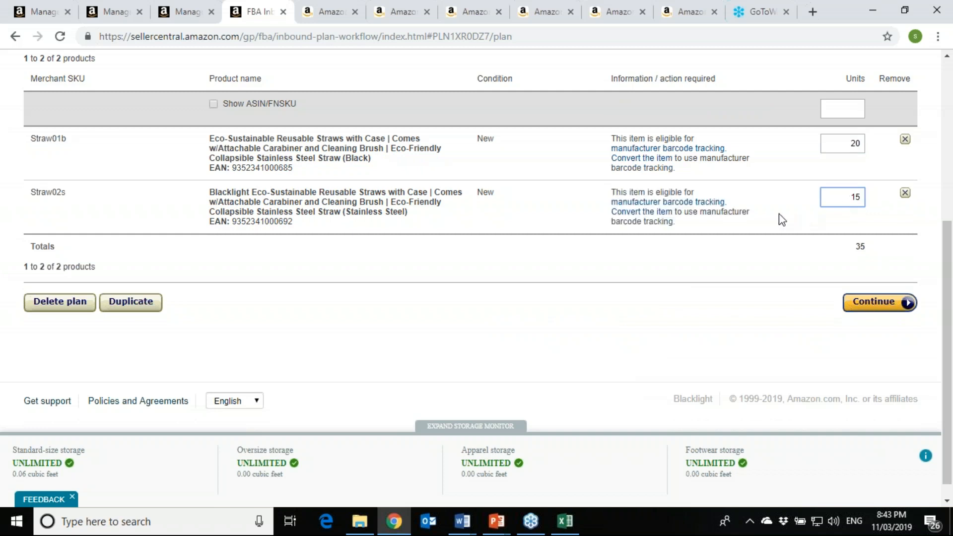
click(770, 253)
scroll(877, 308, up, 2)
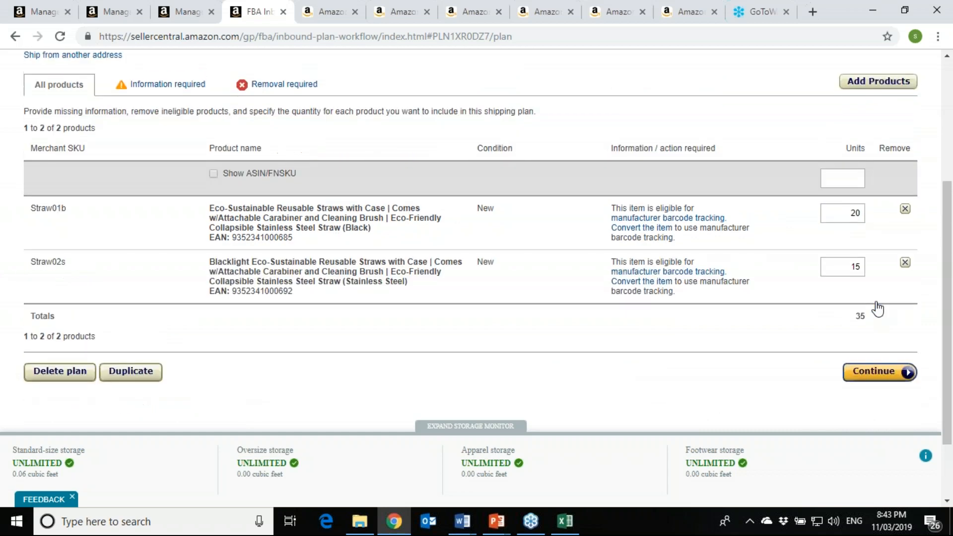
click(873, 377)
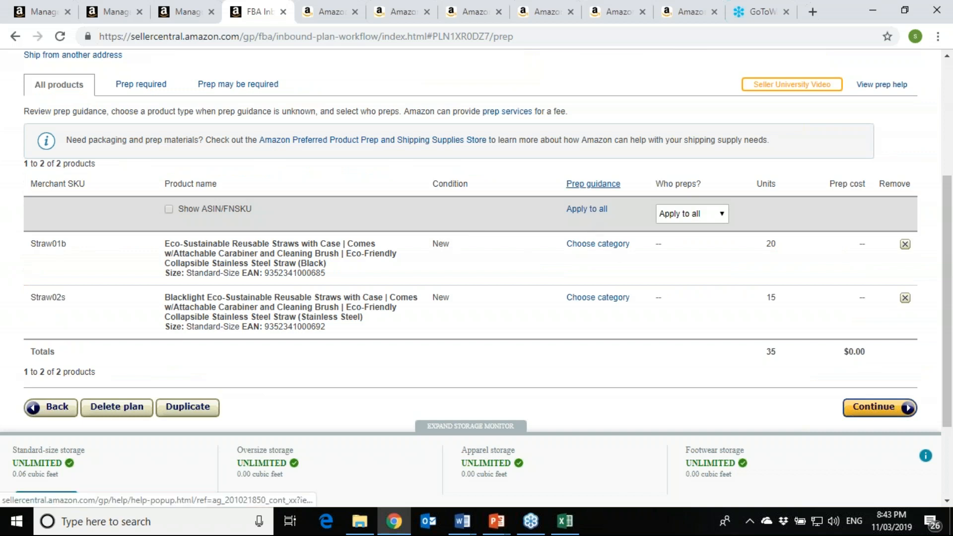
Set the prep category to No Prep Needed for both Straw01b and Straw02s
click(595, 244)
click(524, 216)
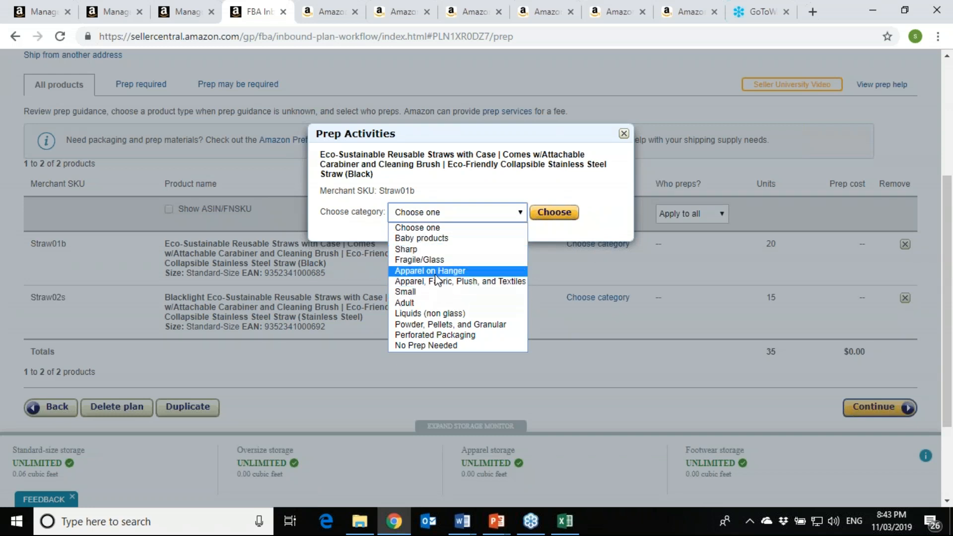
click(453, 345)
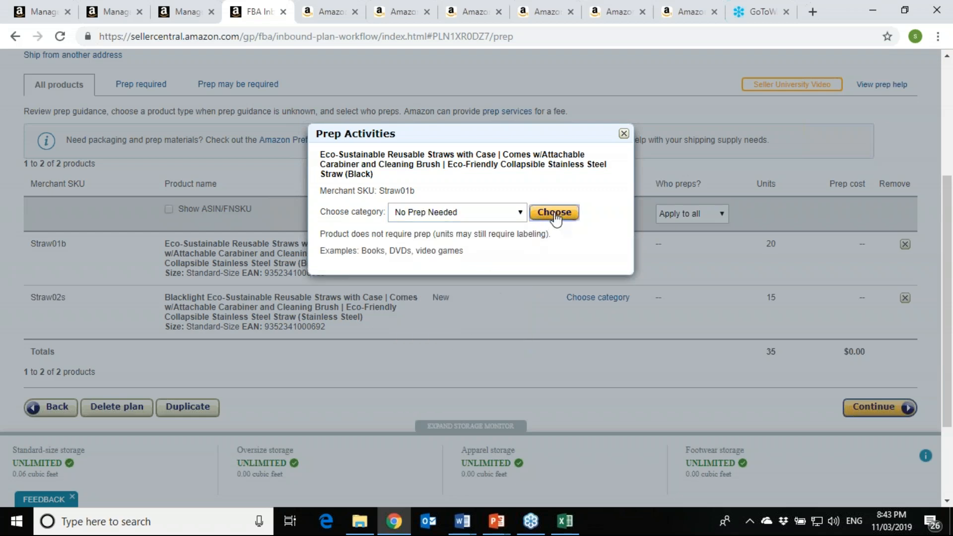
click(554, 213)
click(592, 300)
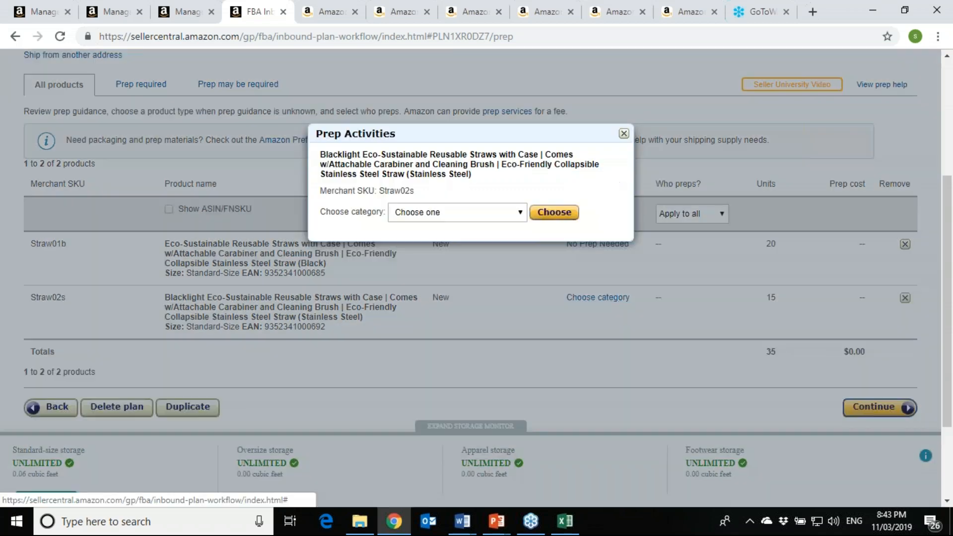
click(520, 214)
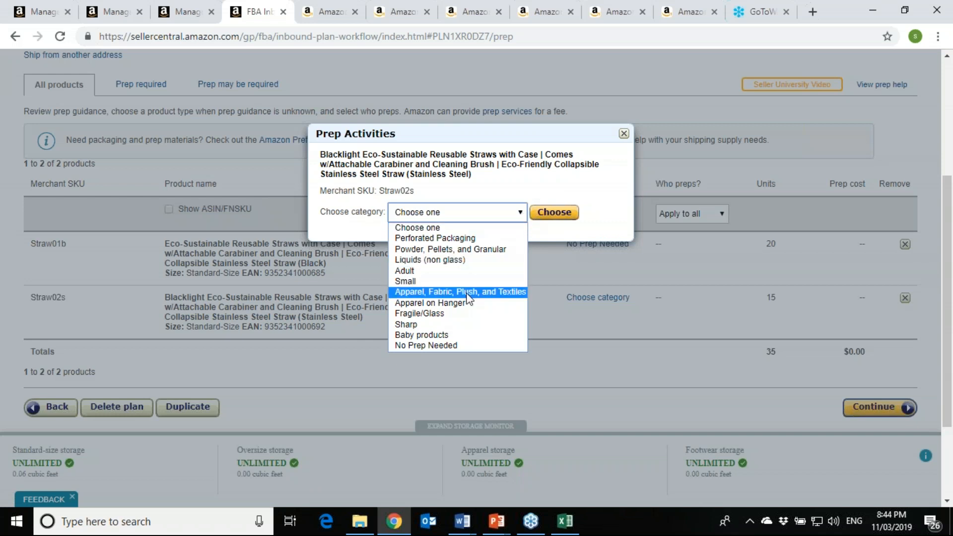
click(430, 344)
click(558, 212)
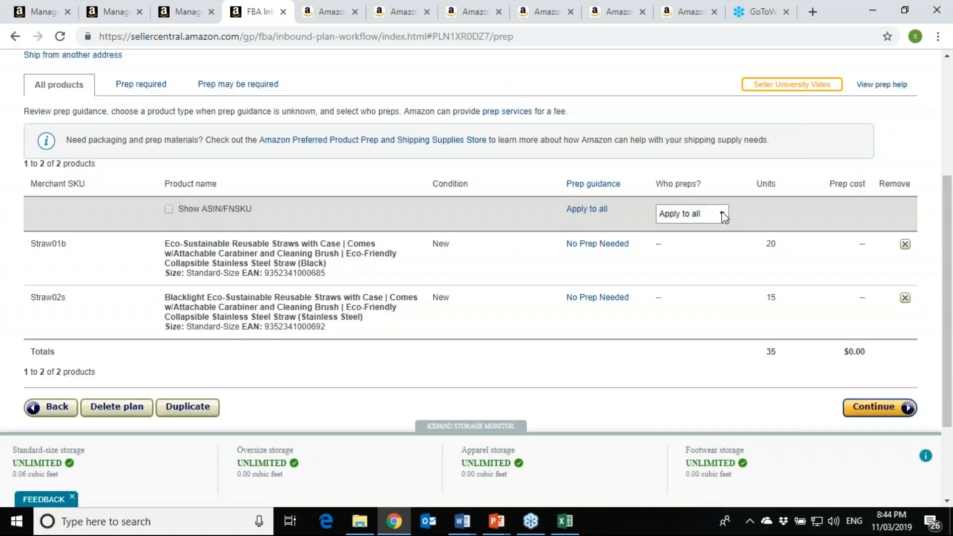
Make Merchant the preparer for all products and continue to Label Products
click(722, 213)
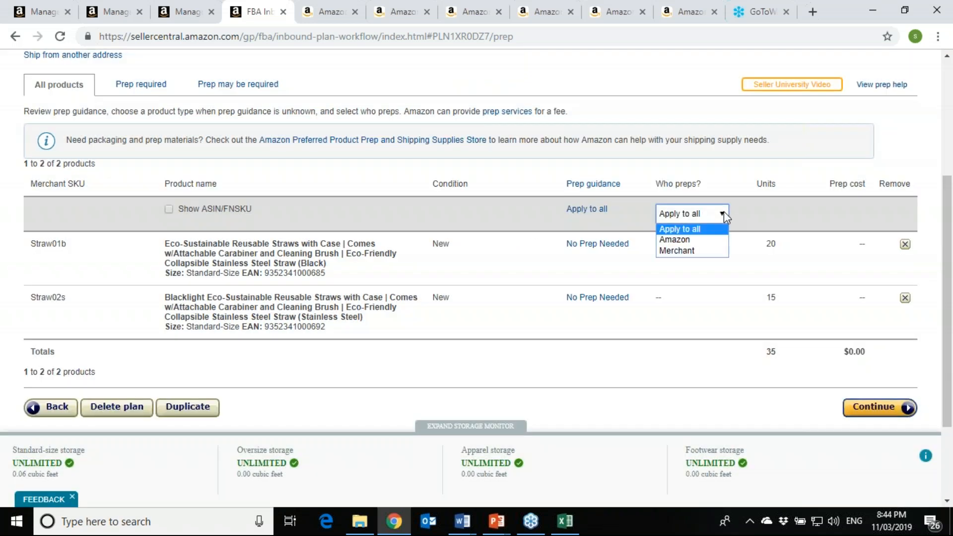
click(677, 250)
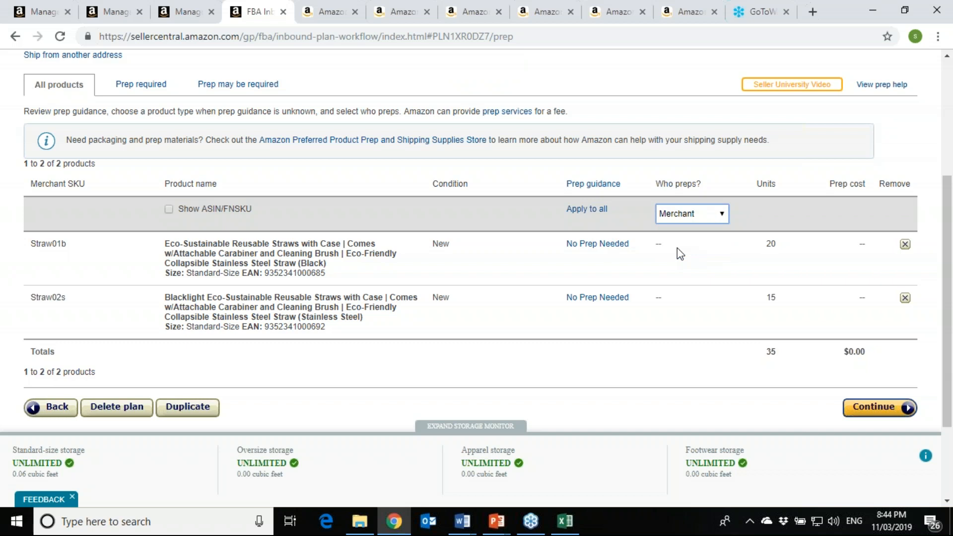
click(751, 212)
click(882, 416)
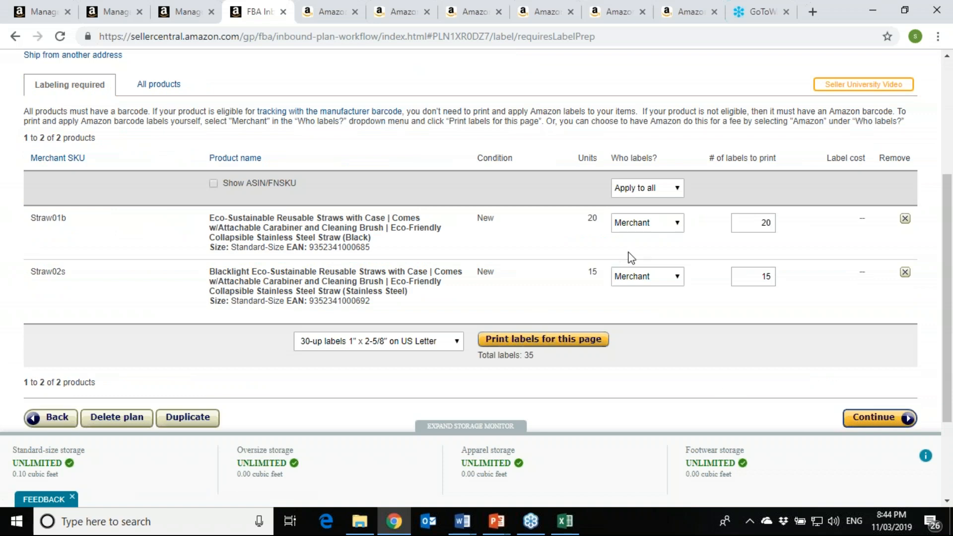
Set 1 label each for Straw01b and Straw02s, print them, and open products (22).pdf
scroll(628, 250, up, 1)
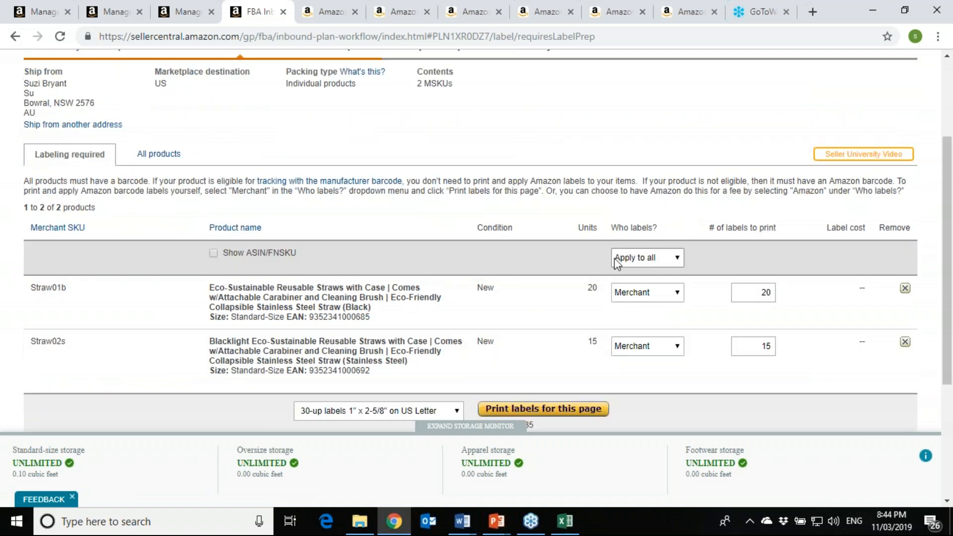
scroll(615, 270, down, 1)
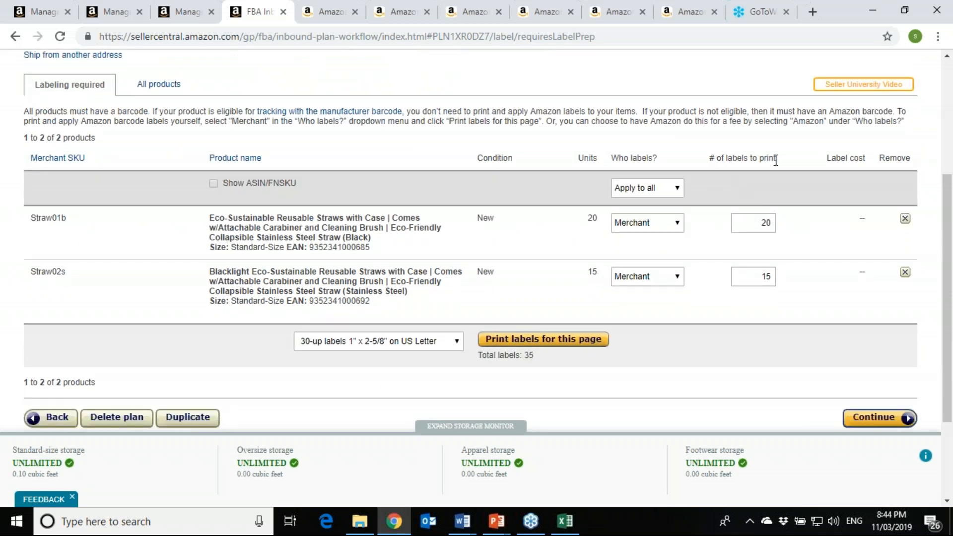
double_click(754, 223)
text(1)
double_click(756, 277)
text(1)
click(516, 340)
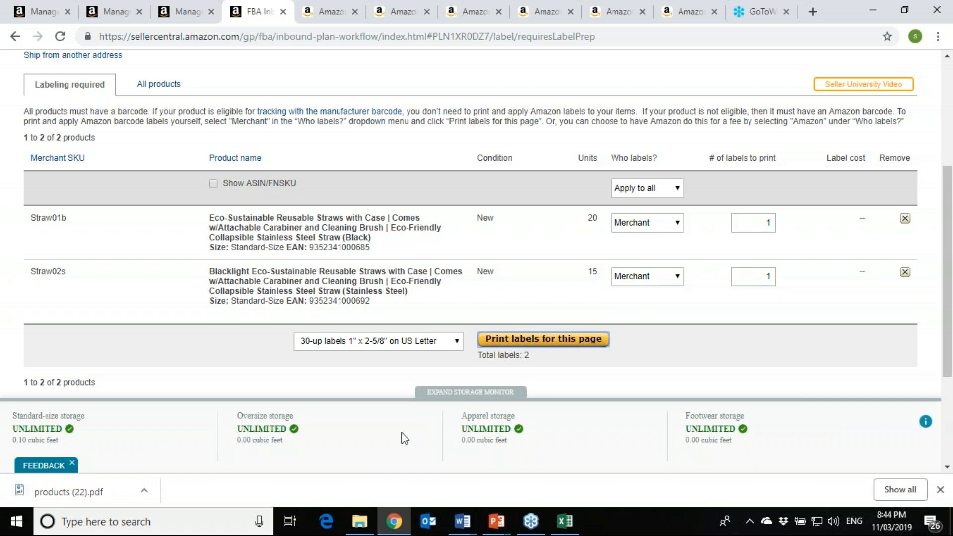
click(104, 492)
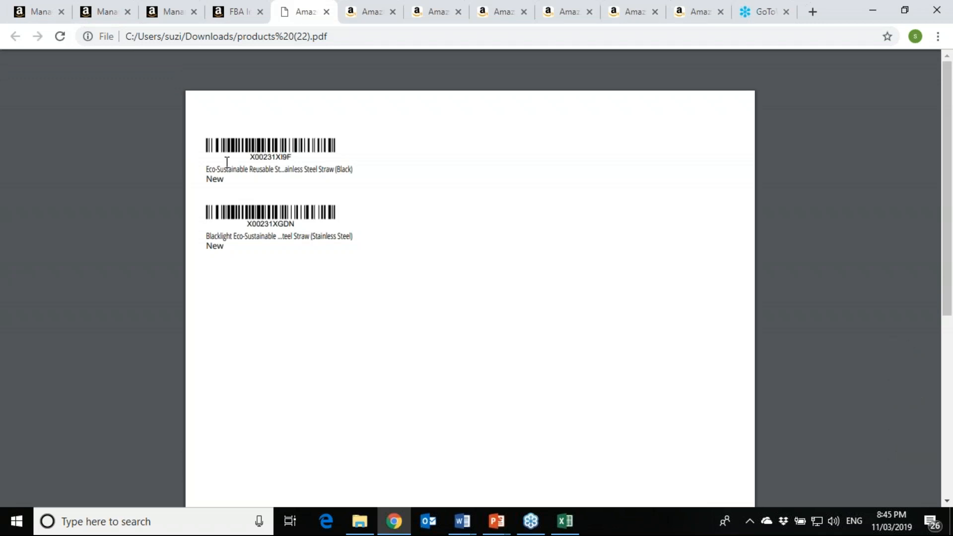
Set Straw02s's label count to 0 and review the labels PDF
click(237, 12)
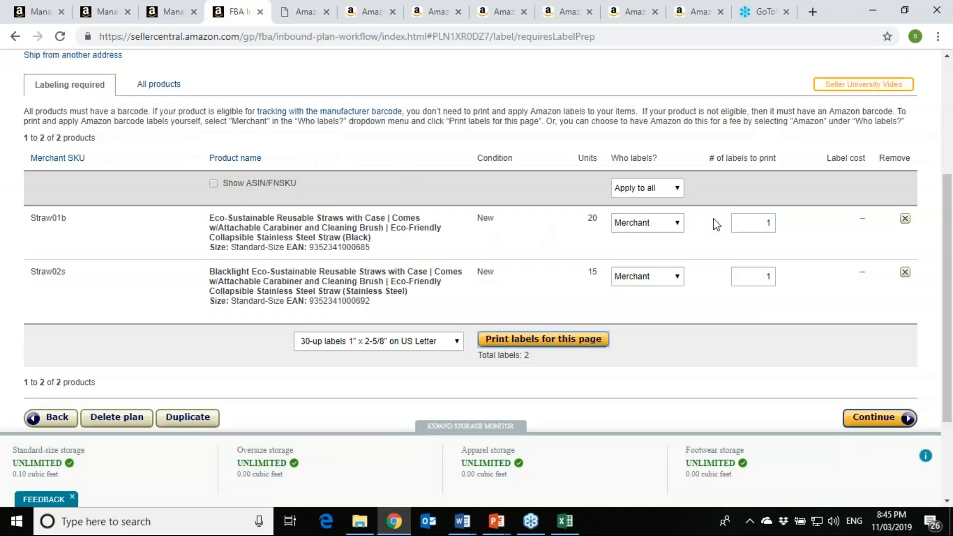
click(768, 276)
text(0)
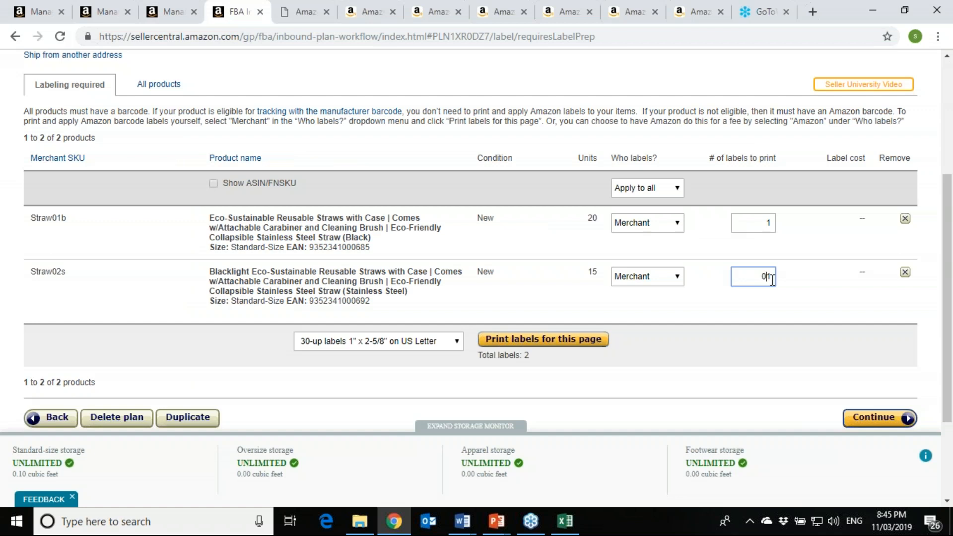
key(Delete)
click(304, 13)
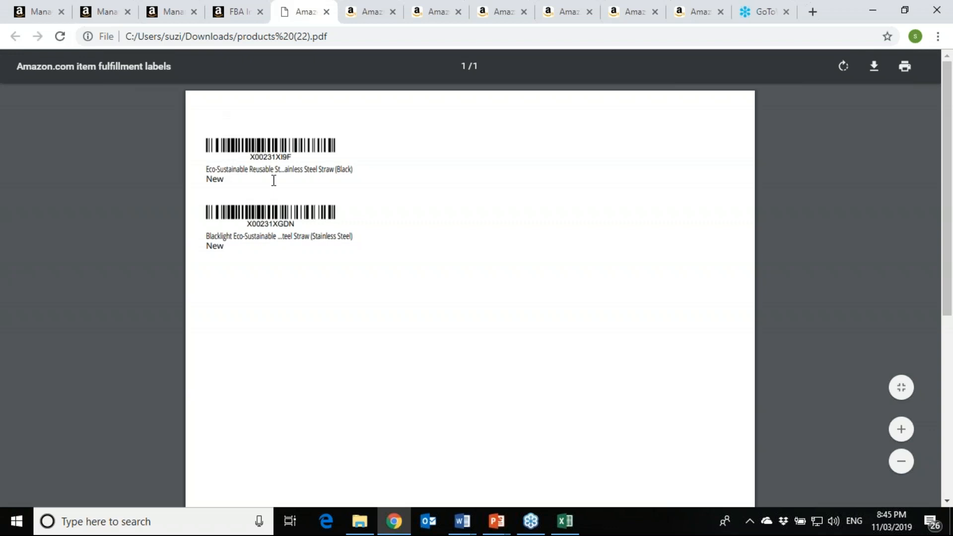
drag(274, 180, 287, 178)
click(232, 183)
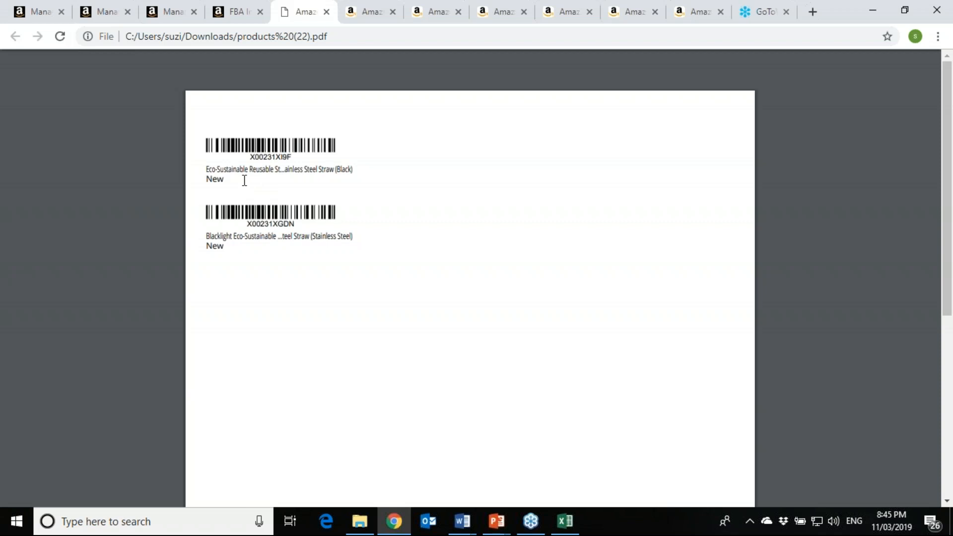
Enter 15 labels for Straw01b and print the sheet as products (23).pdf
click(234, 15)
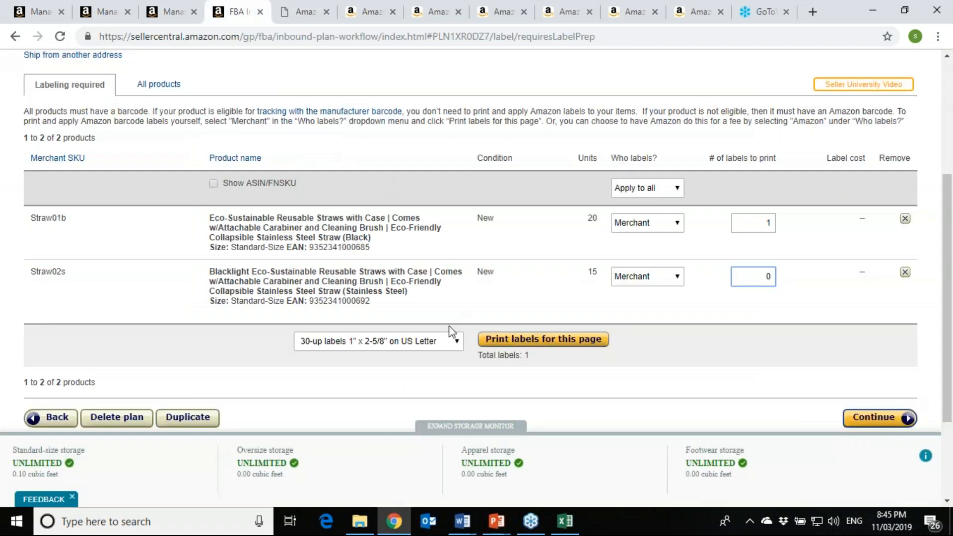
click(454, 342)
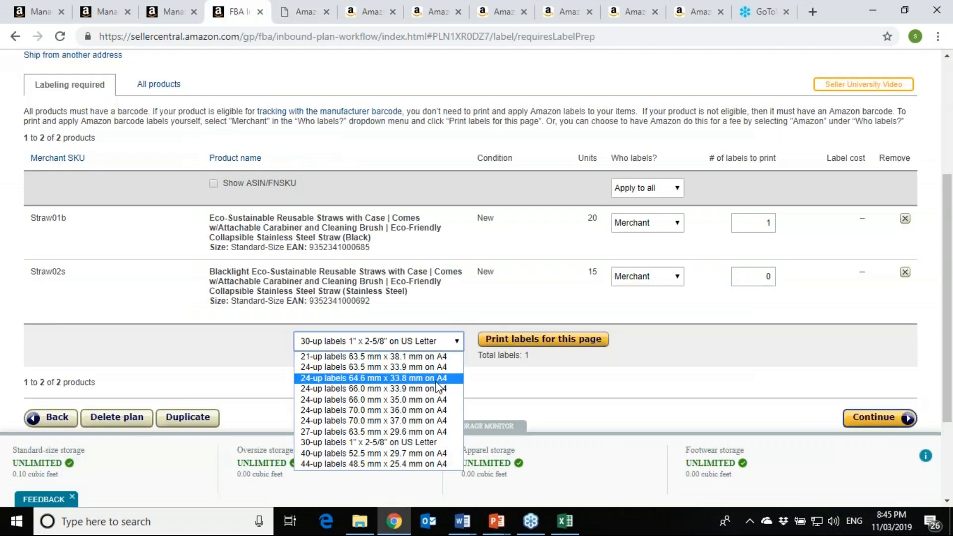
double_click(767, 223)
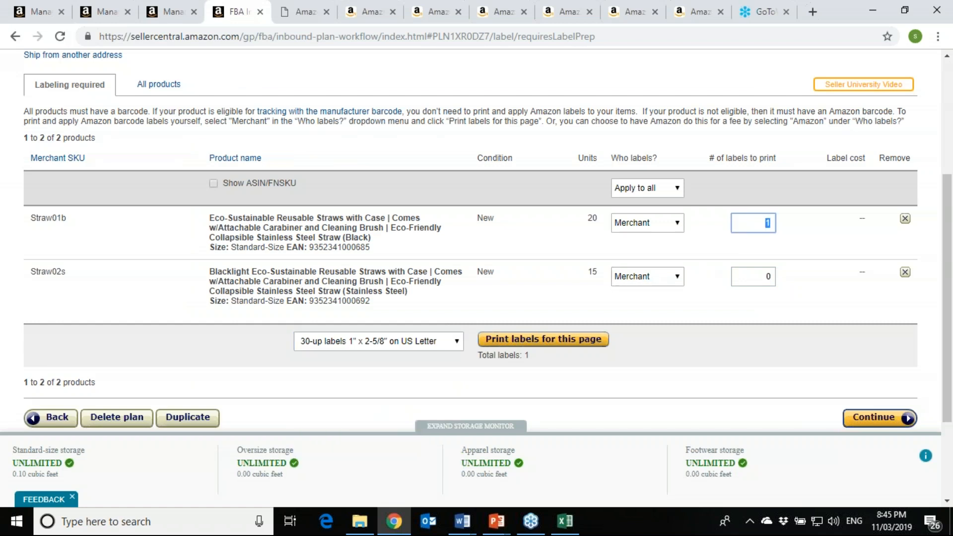
text(15)
click(662, 296)
click(528, 342)
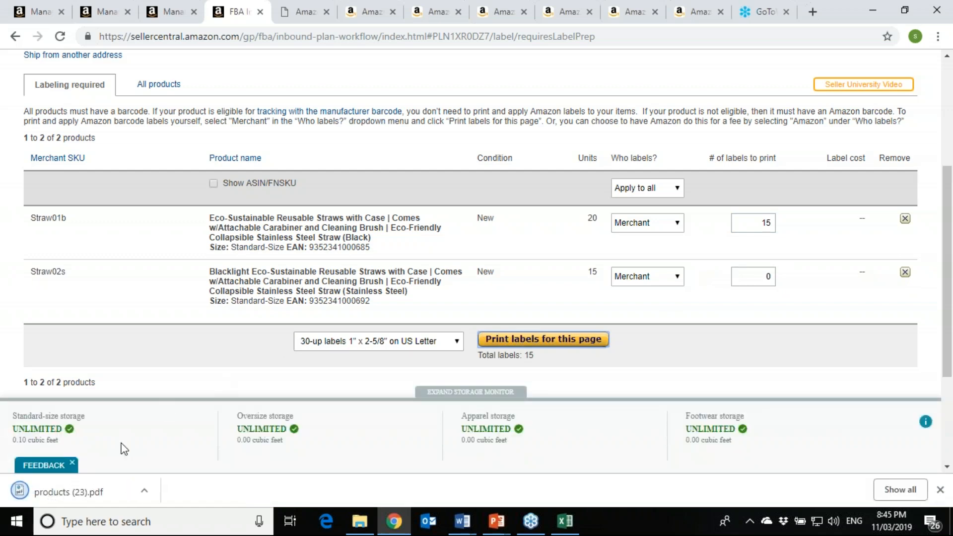
Open products (23).pdf, compare it with products (22), then select FNSKU cell F2 in Test barcodes
click(92, 494)
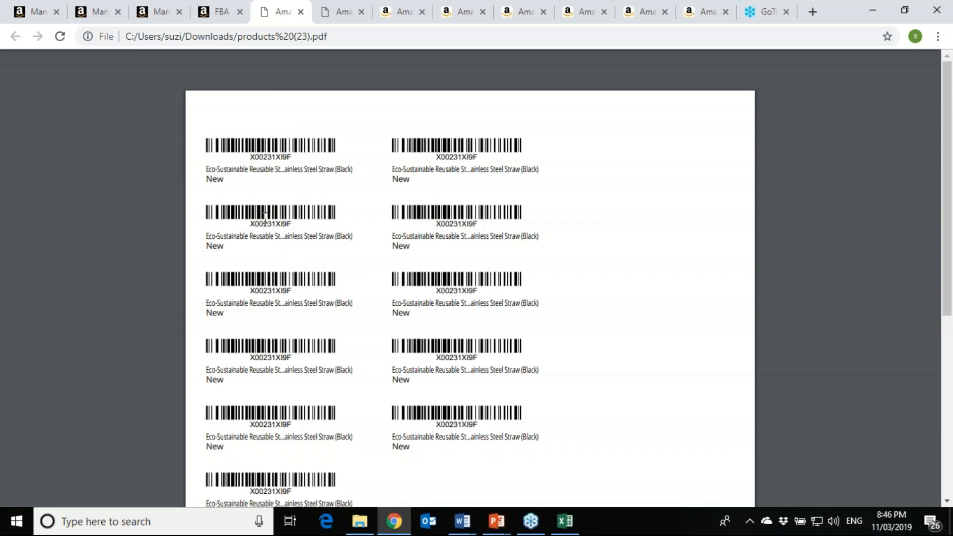
mouse_move(219, 96)
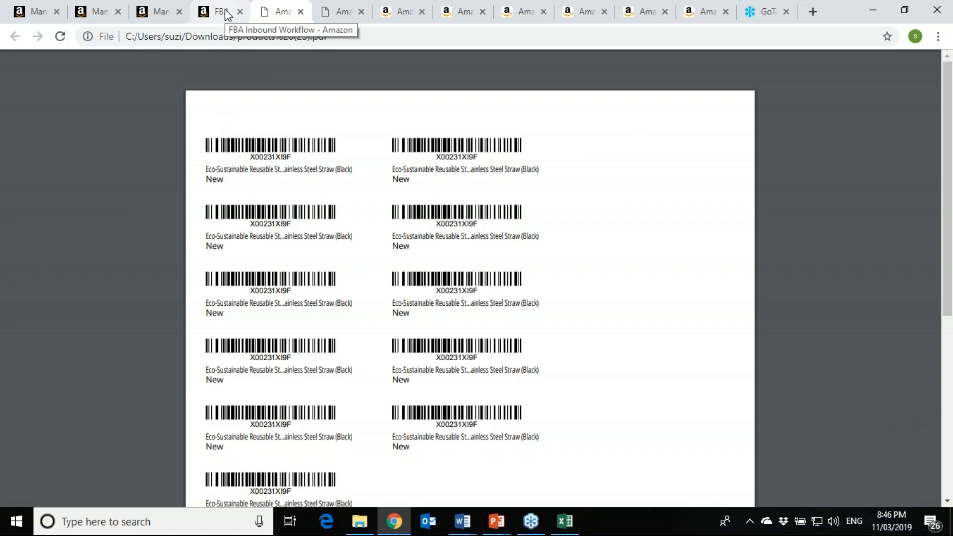
click(342, 12)
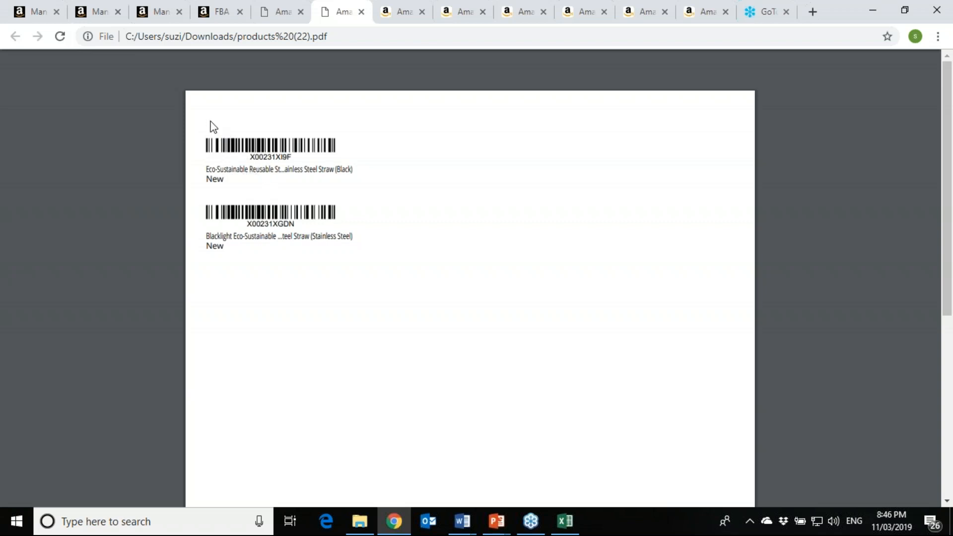
click(563, 521)
click(472, 214)
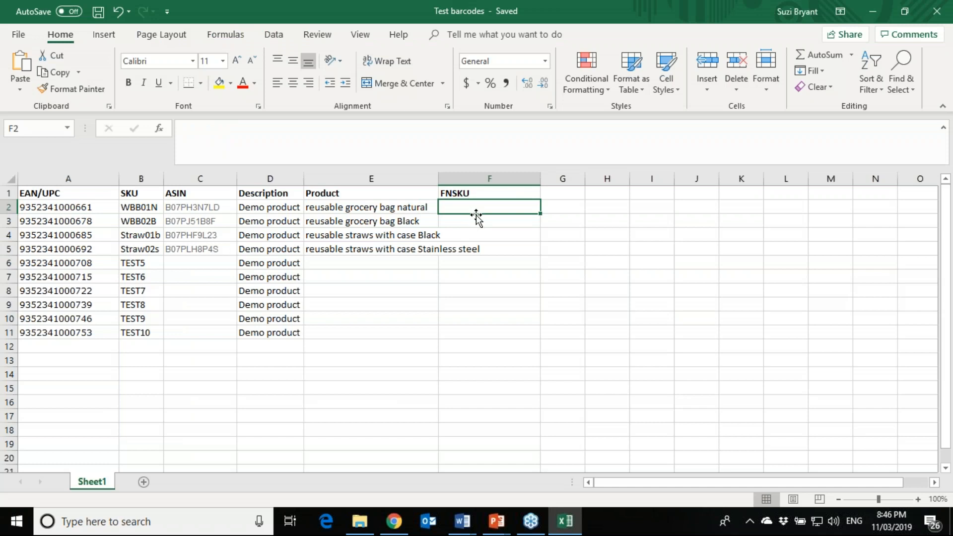
Alt+Tab from Excel back to the two-label PDF in Chrome
key(alt+Tab)
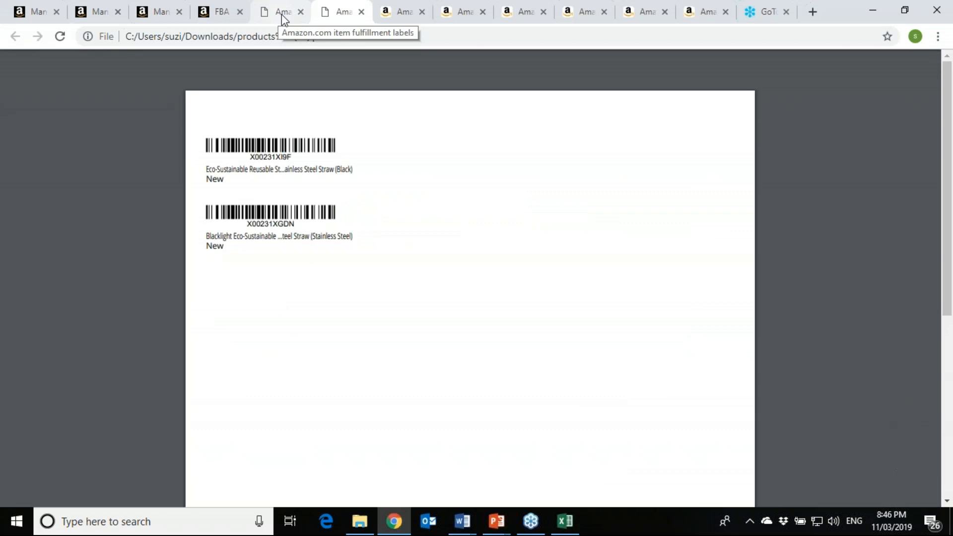
Glance at the products (23) labels, then continue the FBA workflow to Review Shipments
click(281, 14)
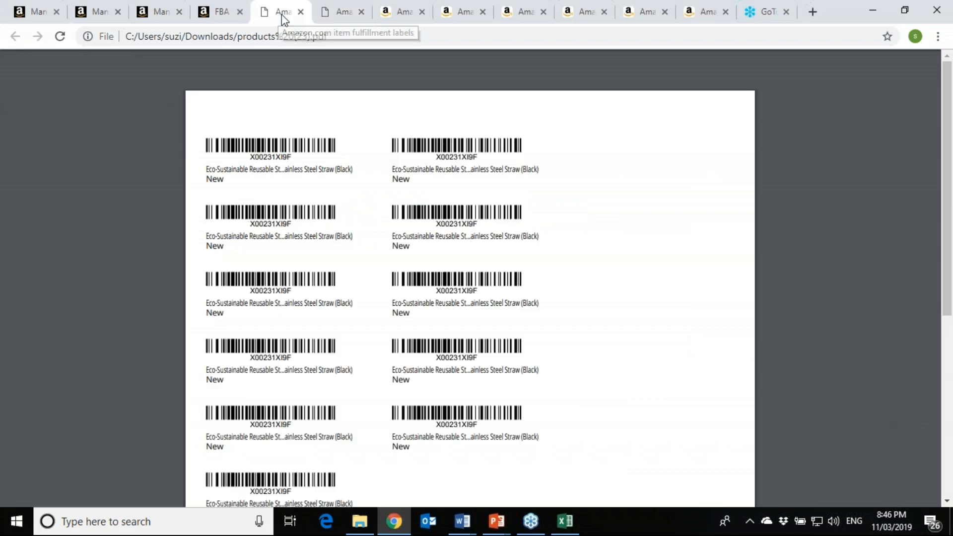
click(219, 11)
scroll(504, 310, down, 3)
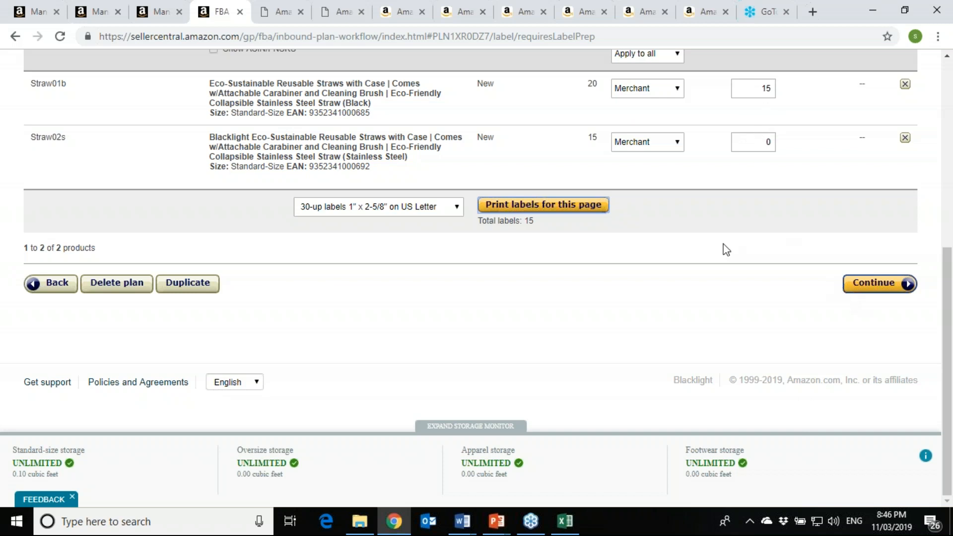
scroll(723, 249, up, 1)
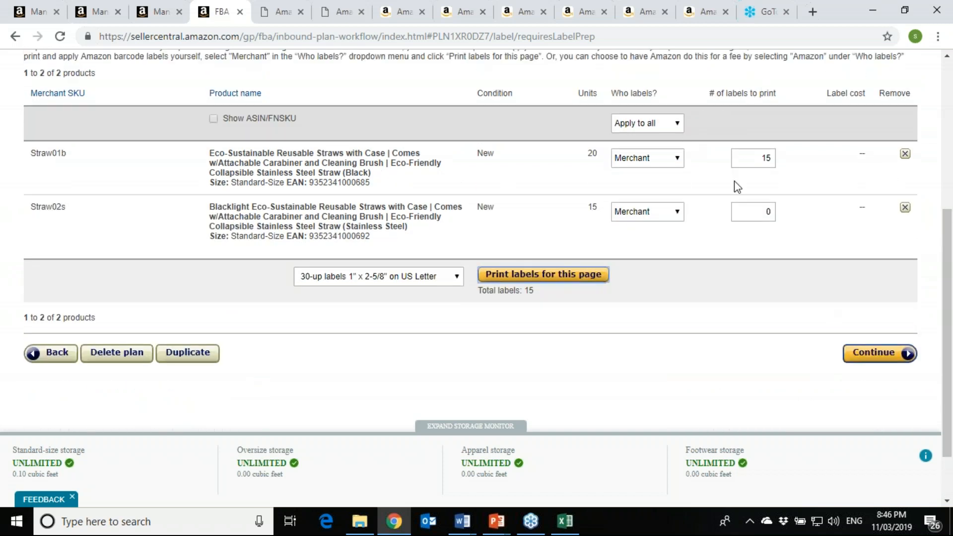
scroll(739, 213, down, 1)
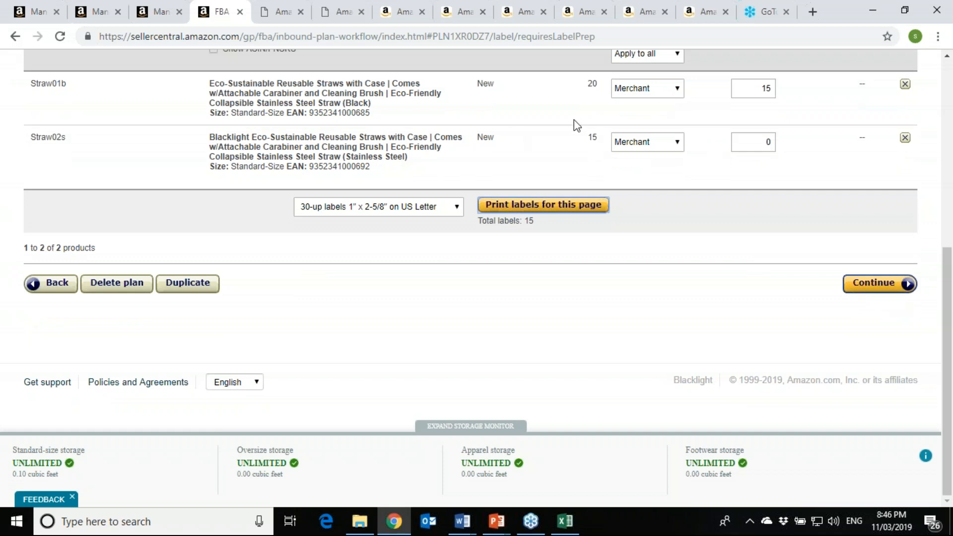
click(877, 286)
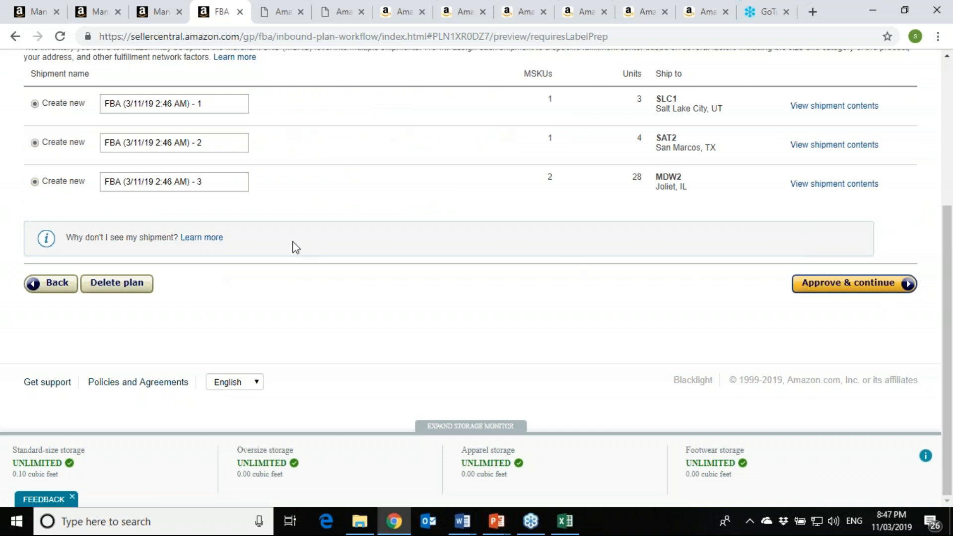
Show the contents of the 28-unit MDW2 shipment
scroll(296, 247, up, 1)
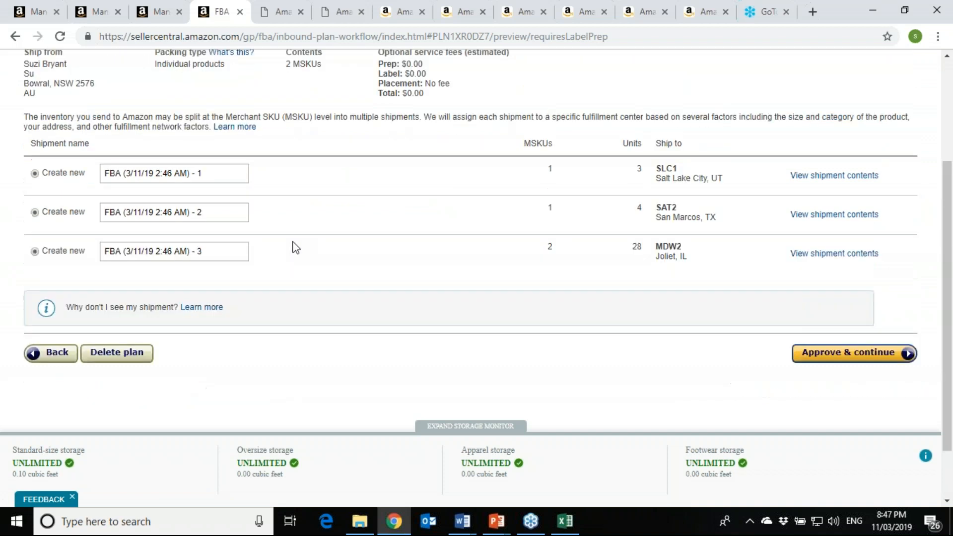
scroll(296, 247, up, 1)
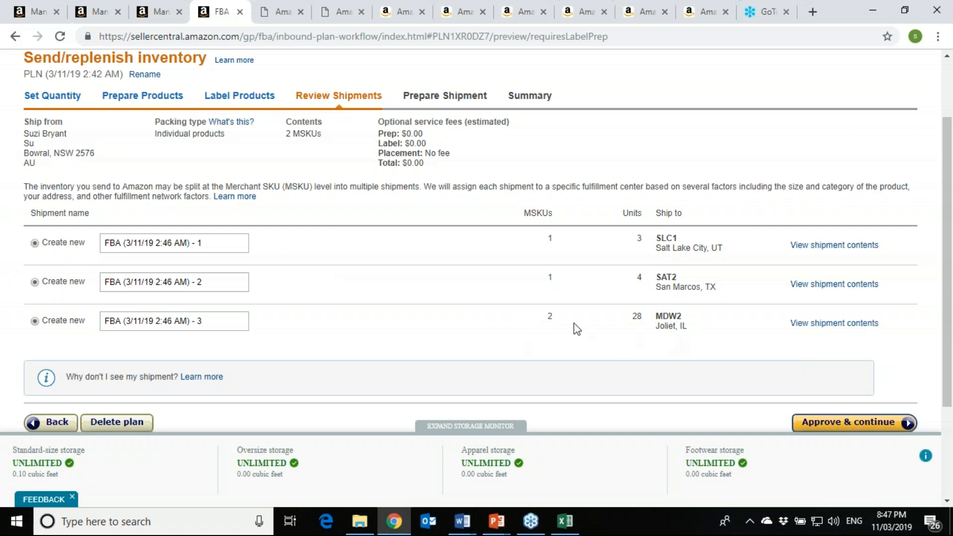
click(813, 326)
scroll(712, 322, down, 5)
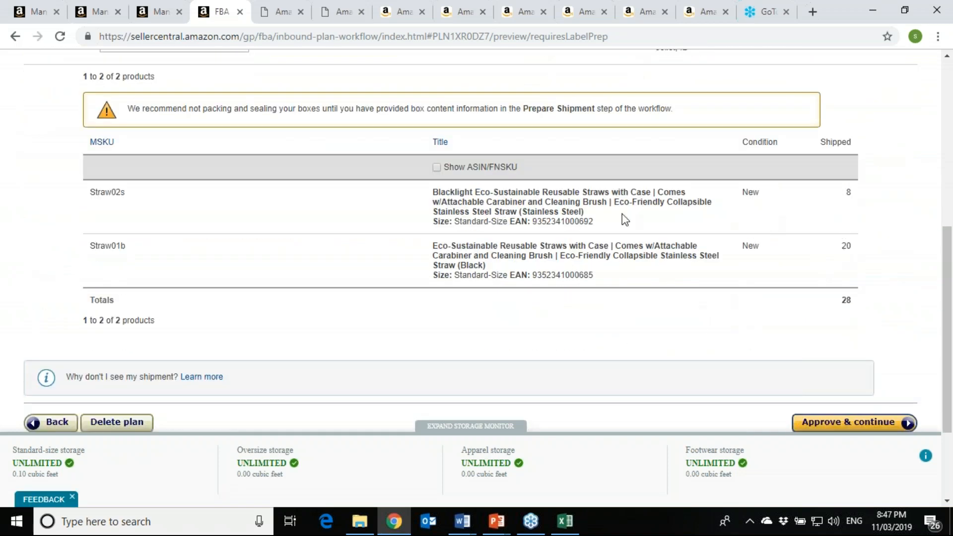
scroll(715, 287, up, 5)
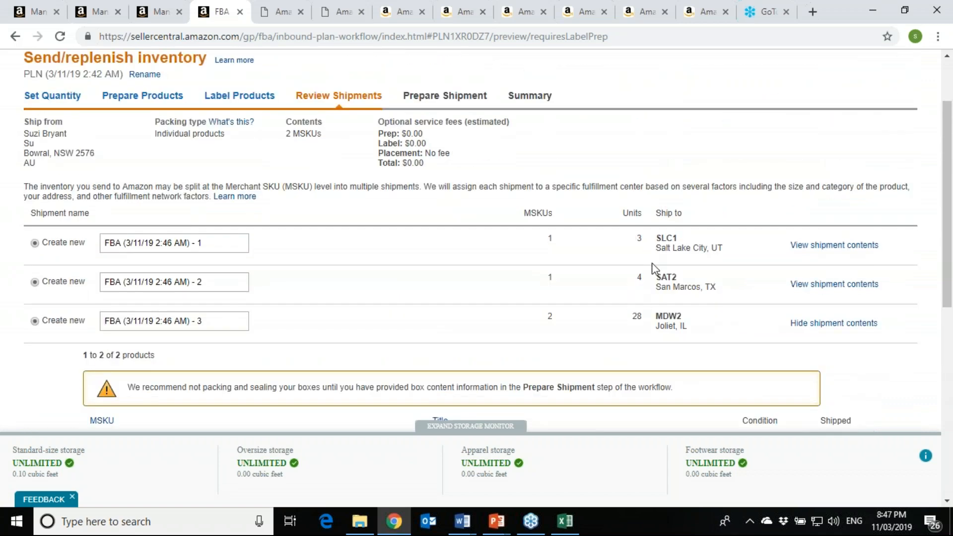
scroll(702, 319, down, 4)
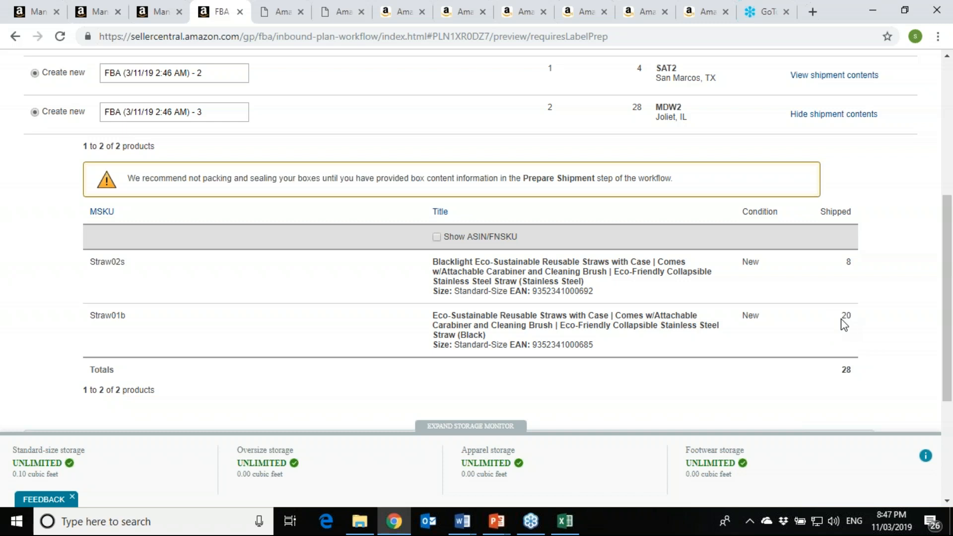
scroll(843, 325, up, 3)
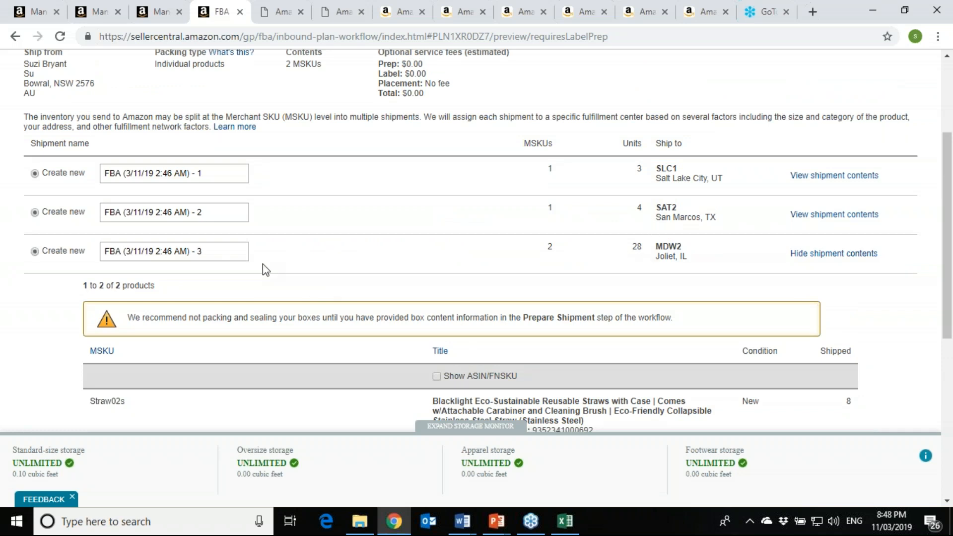
scroll(231, 251, up, 2)
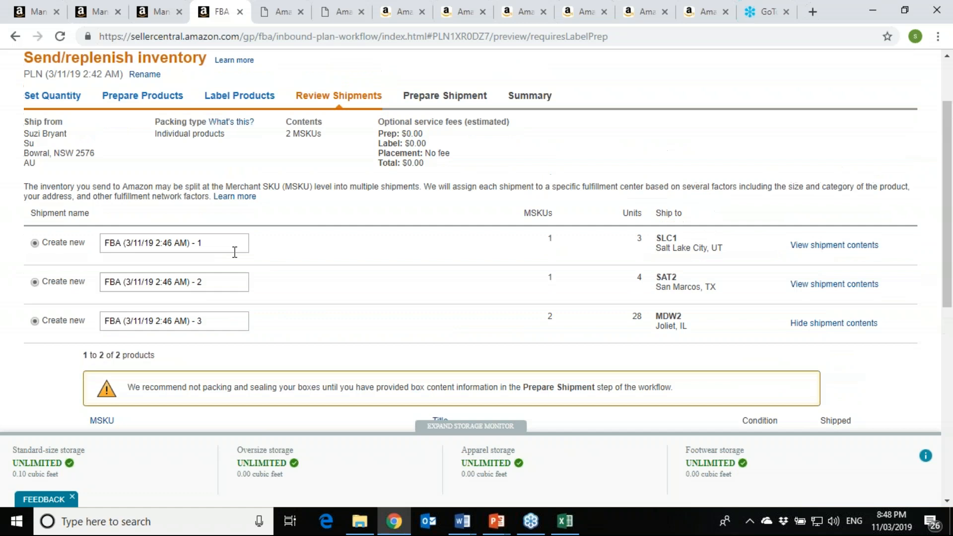
Rename the MDW2 shipment to 'First shipment black and SS' and approve the shipments
drag(216, 318, 101, 316)
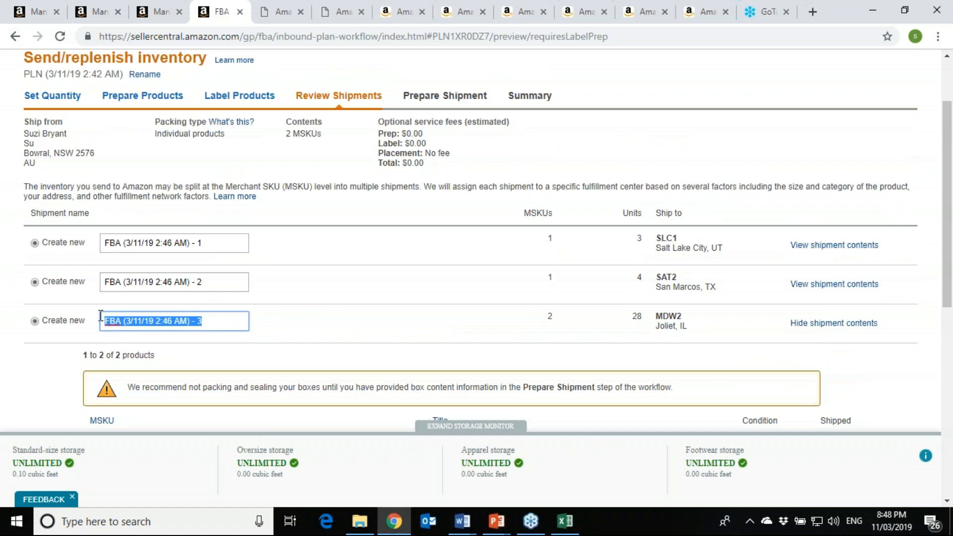
text(First)
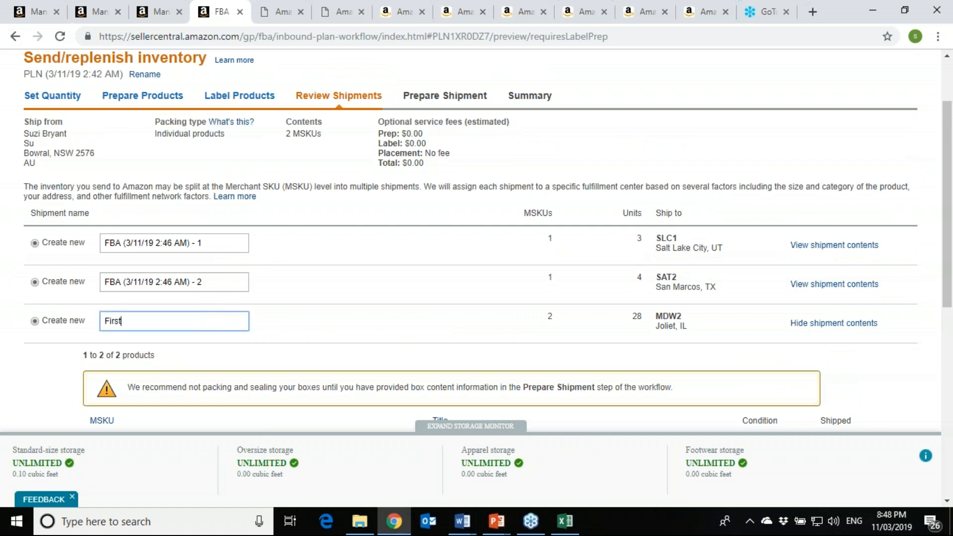
text( shipment black and SS)
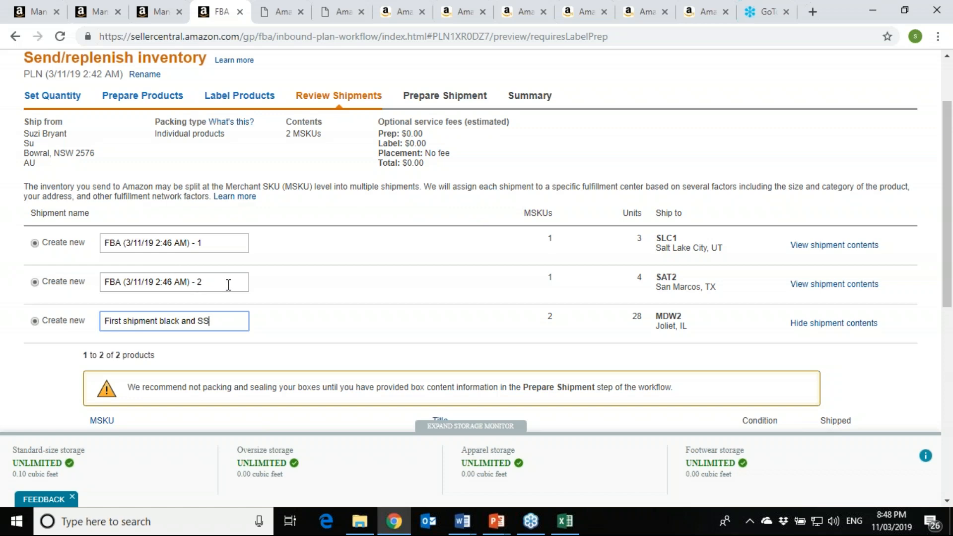
scroll(412, 297, down, 5)
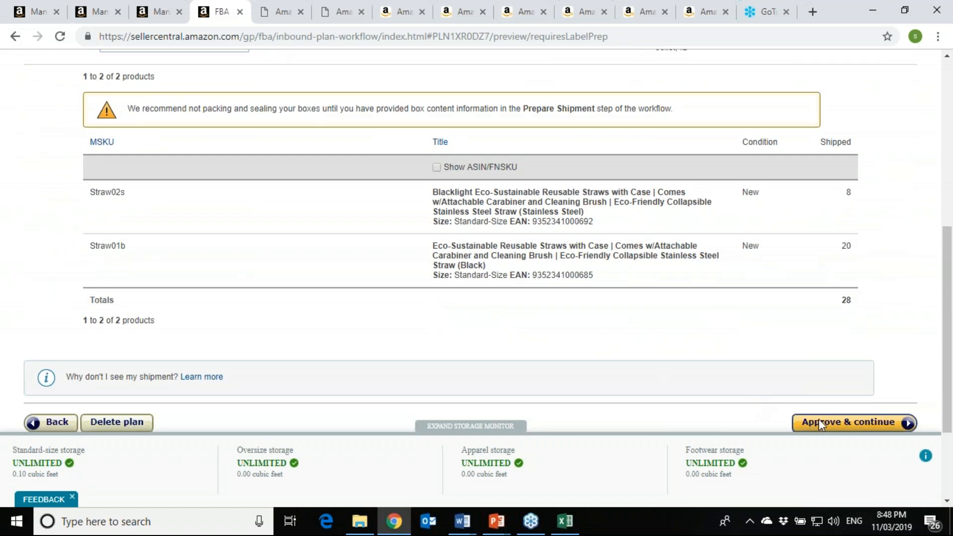
click(871, 425)
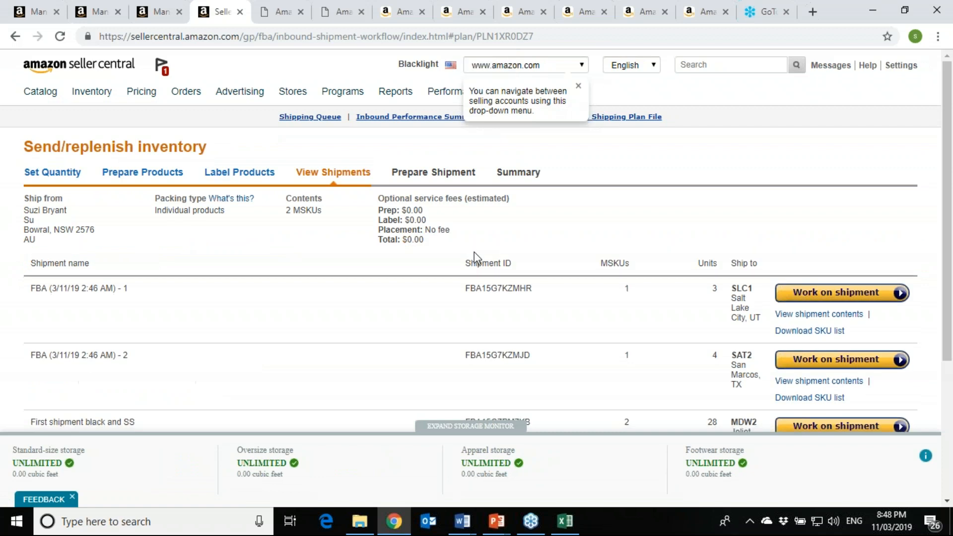
Review the three created shipments, including First shipment black and SS to MDW2
scroll(512, 241, down, 3)
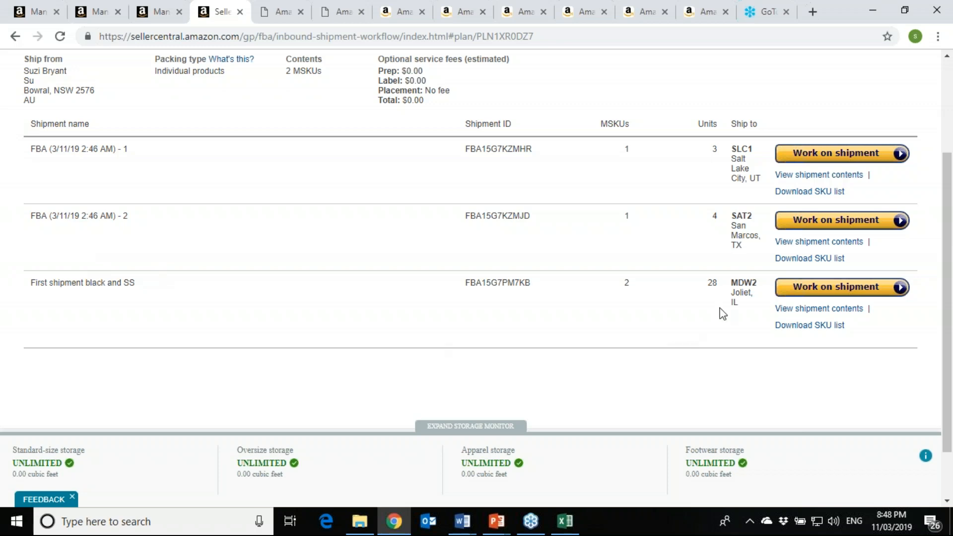
Begin work on the MDW2 shipment using small parcel delivery with the carrier set to Other
click(837, 288)
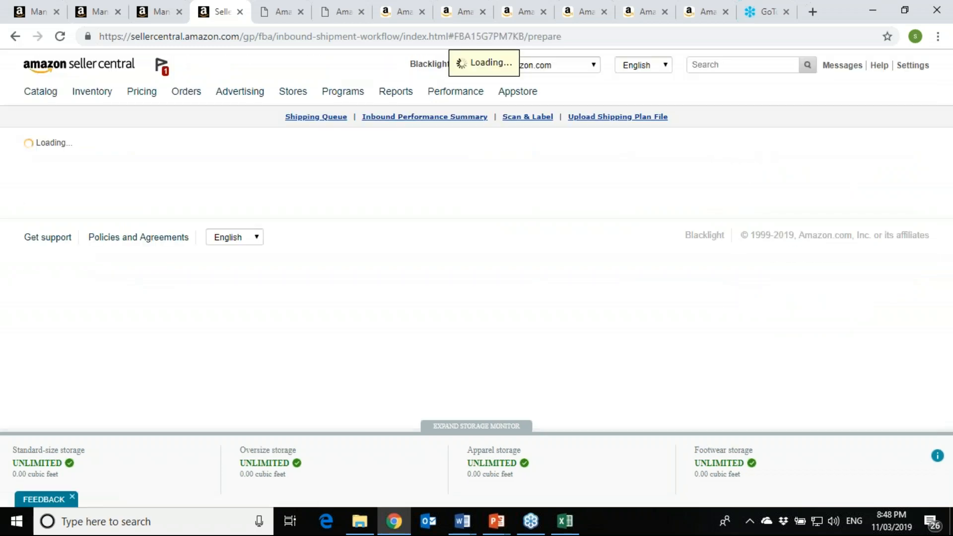
scroll(510, 296, down, 5)
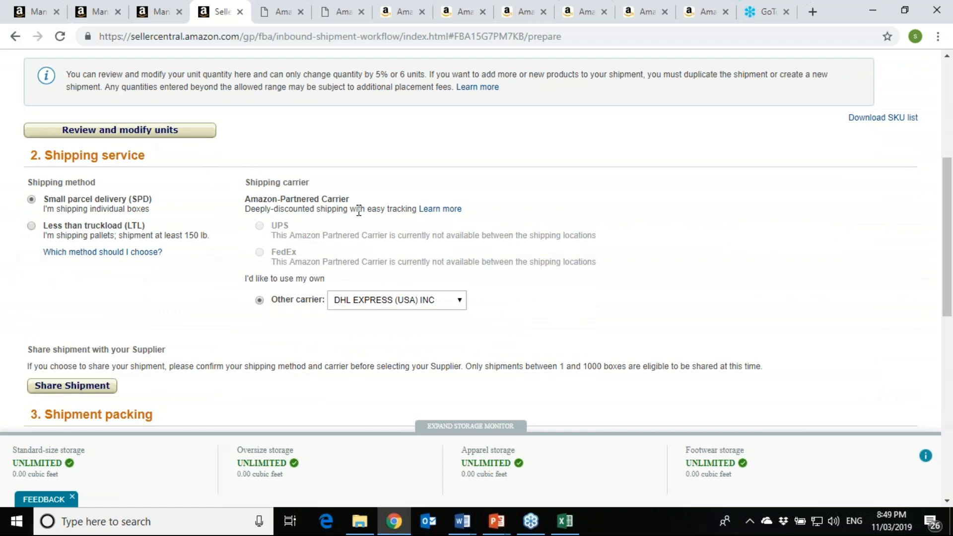
scroll(383, 215, down, 3)
scroll(397, 159, up, 2)
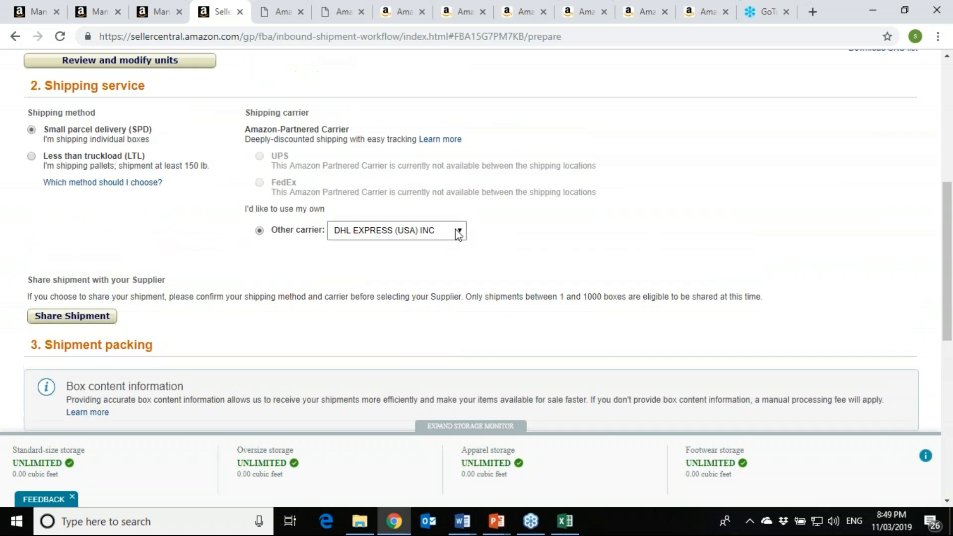
click(455, 229)
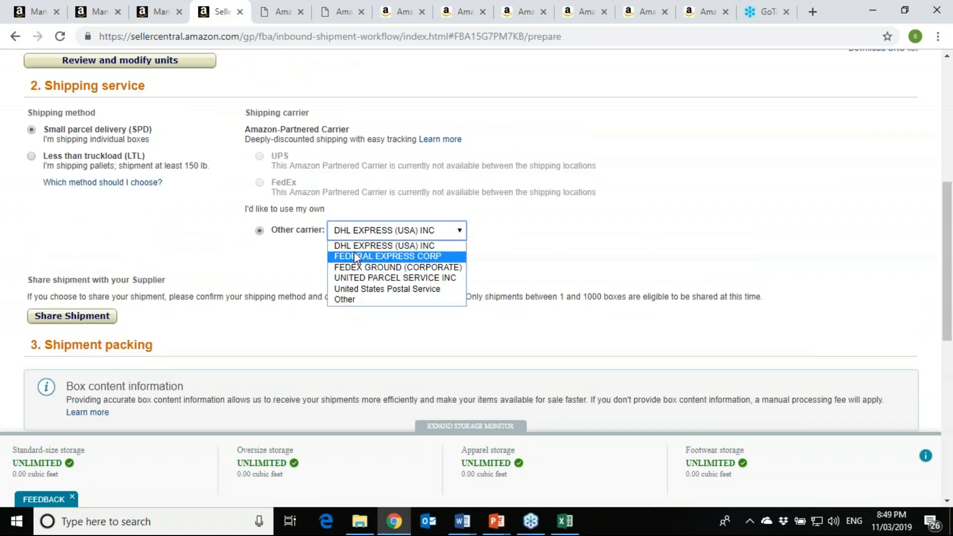
click(354, 298)
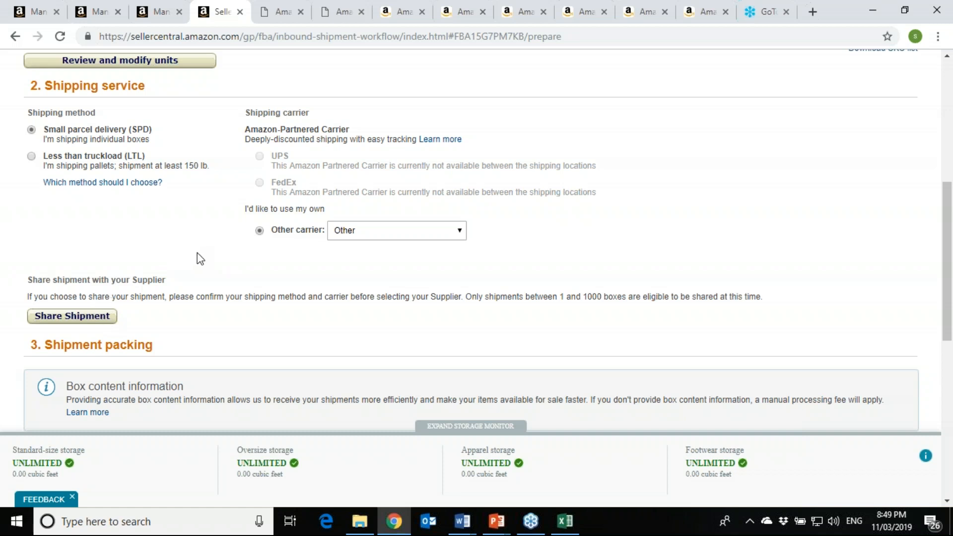
scroll(197, 252, down, 3)
scroll(197, 252, down, 3)
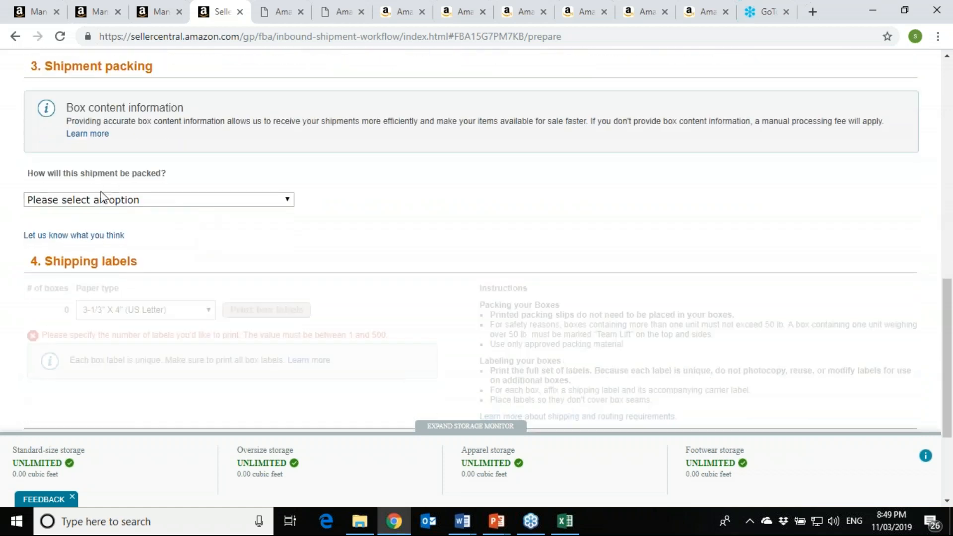
Choose packing with more than one SKU per box, using 1 box
click(191, 200)
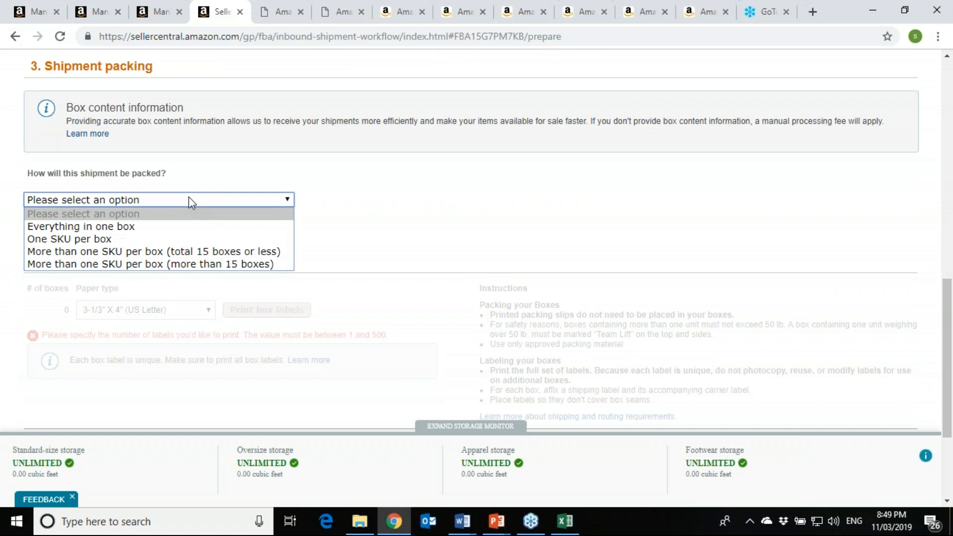
click(125, 252)
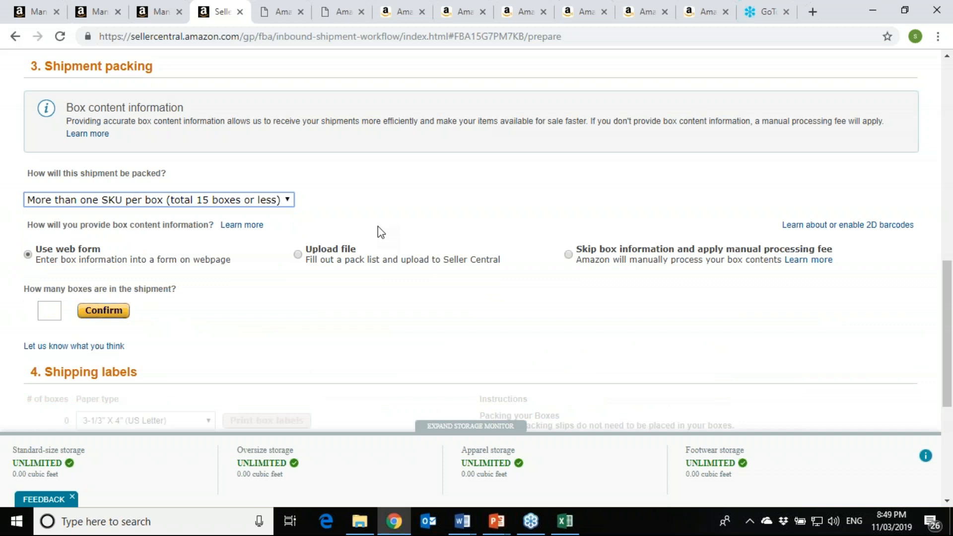
click(54, 309)
text(1)
click(105, 312)
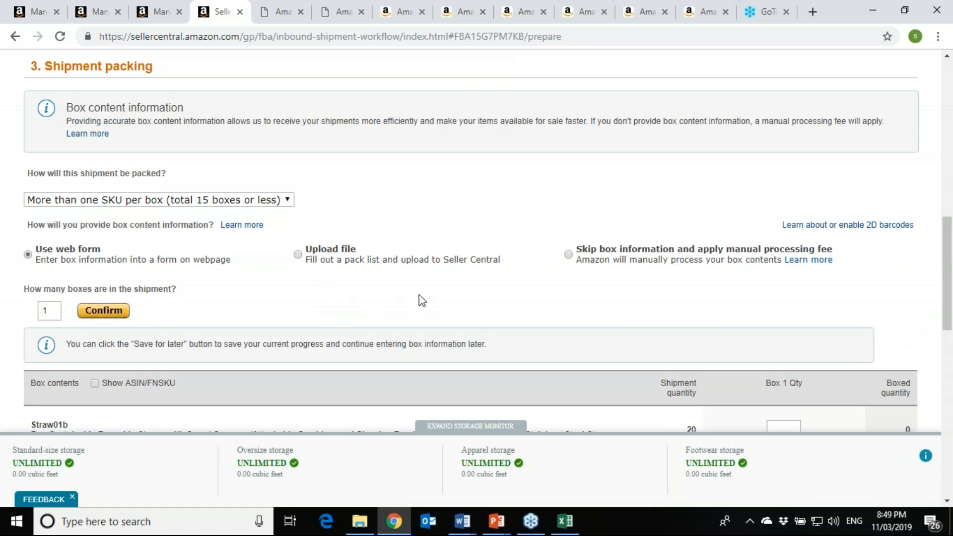
Enter 20 Straw01b and 8 Straw02s in Box 1 and submit the box contents
scroll(422, 300, down, 4)
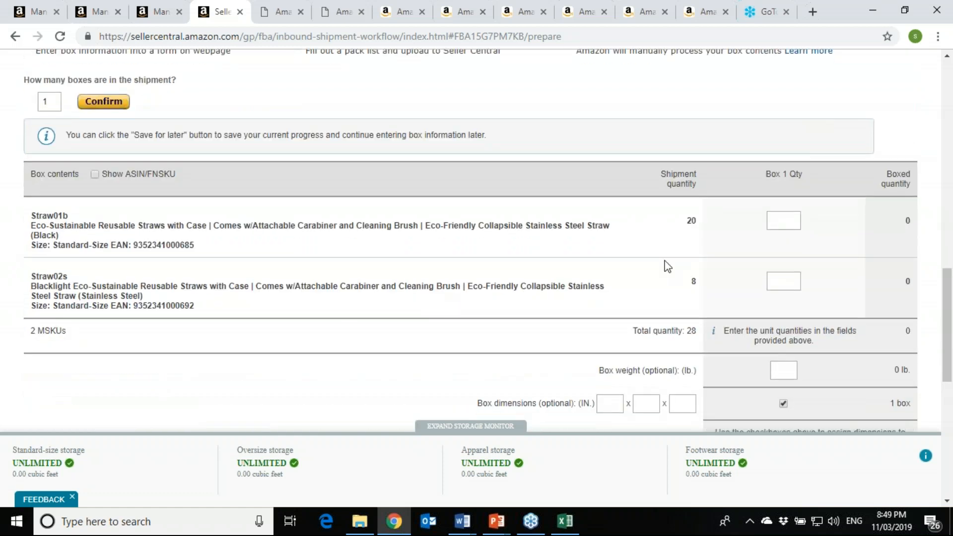
click(778, 219)
text(20)
click(786, 281)
text(8)
click(805, 281)
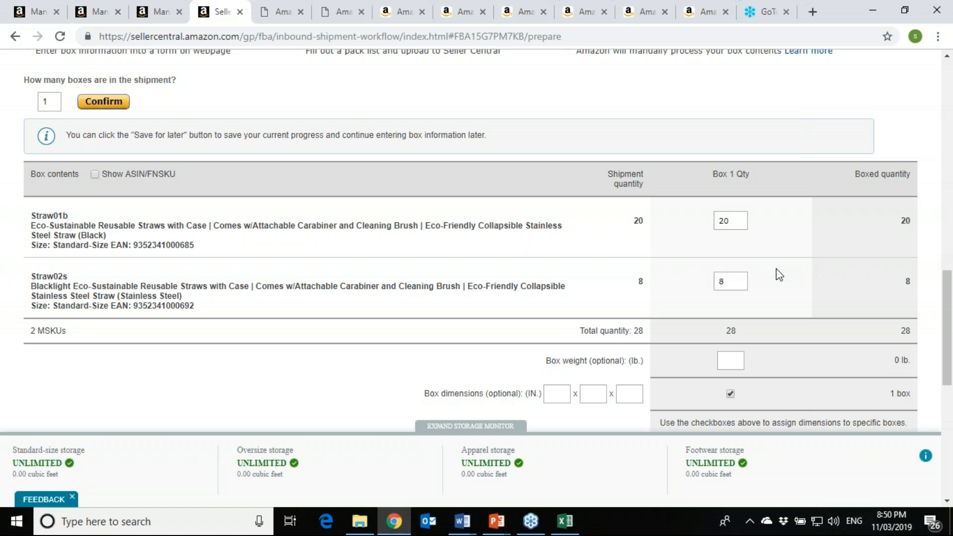
scroll(776, 319, down, 3)
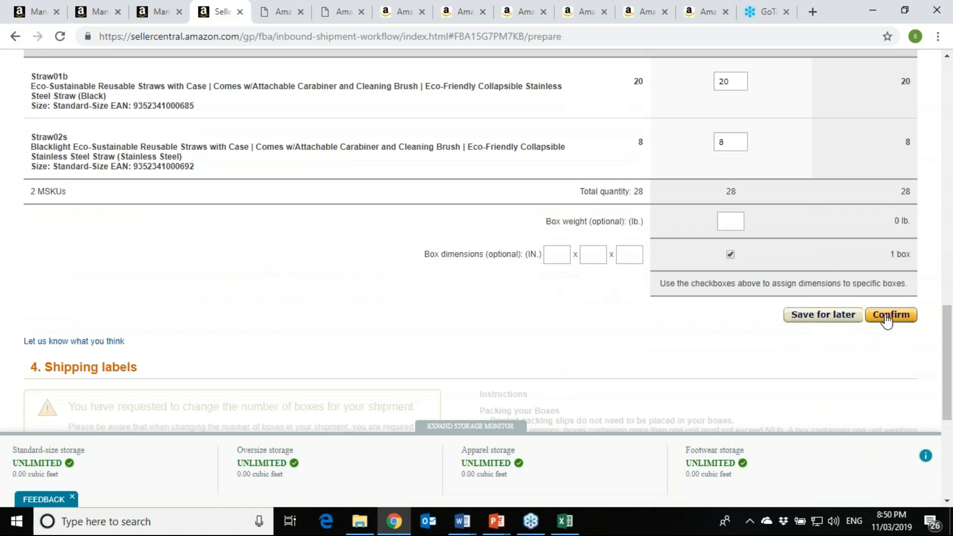
click(887, 318)
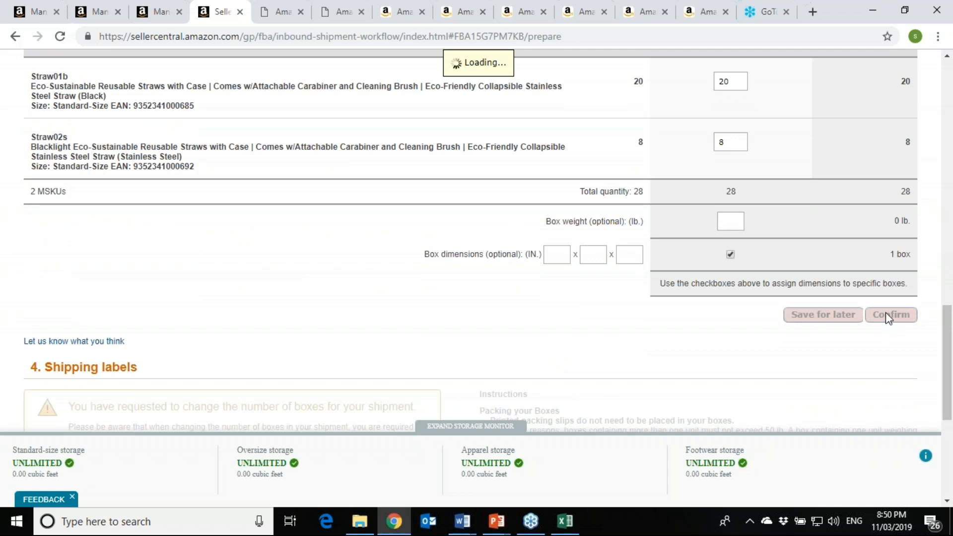
scroll(372, 327, down, 5)
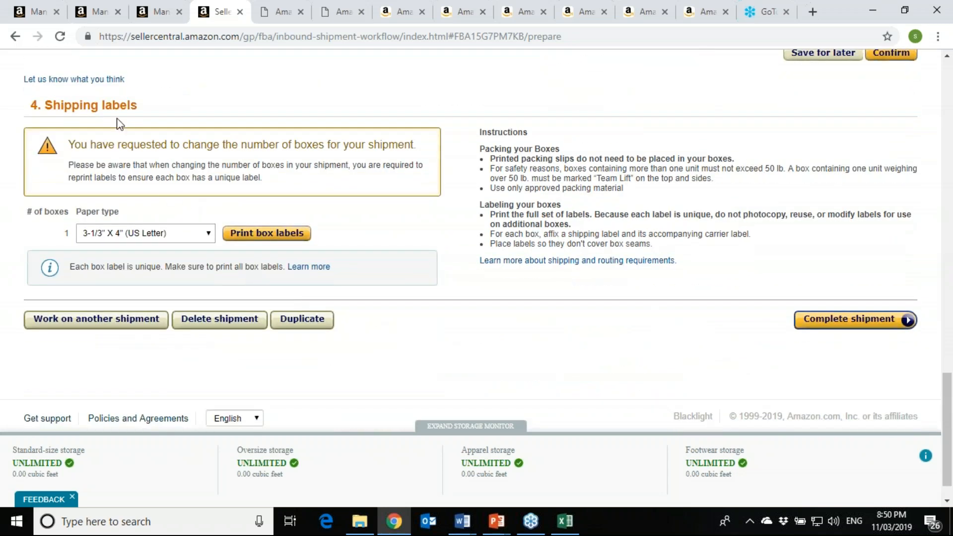
Print the Box 1 of 1 labels for MDW2, view the PDF, and return to Seller Central
click(251, 240)
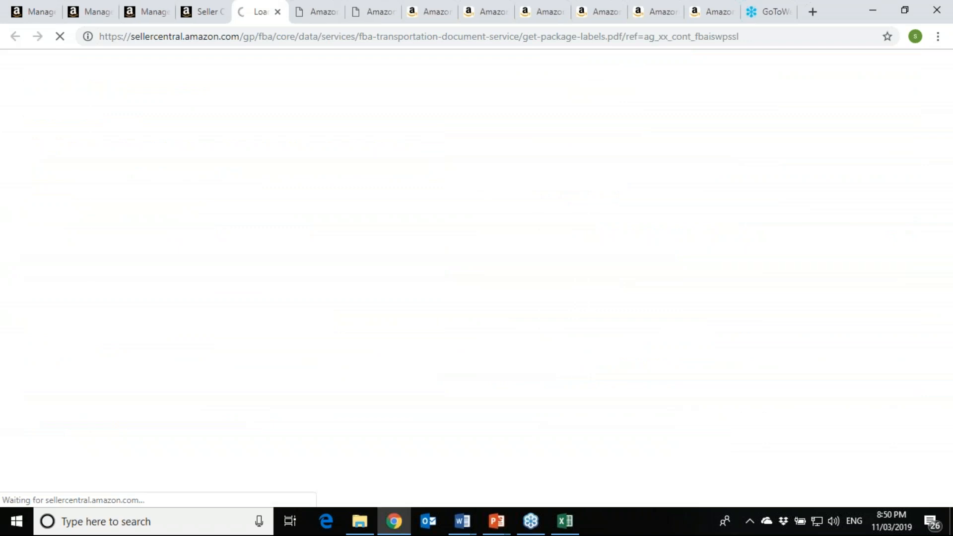
click(85, 494)
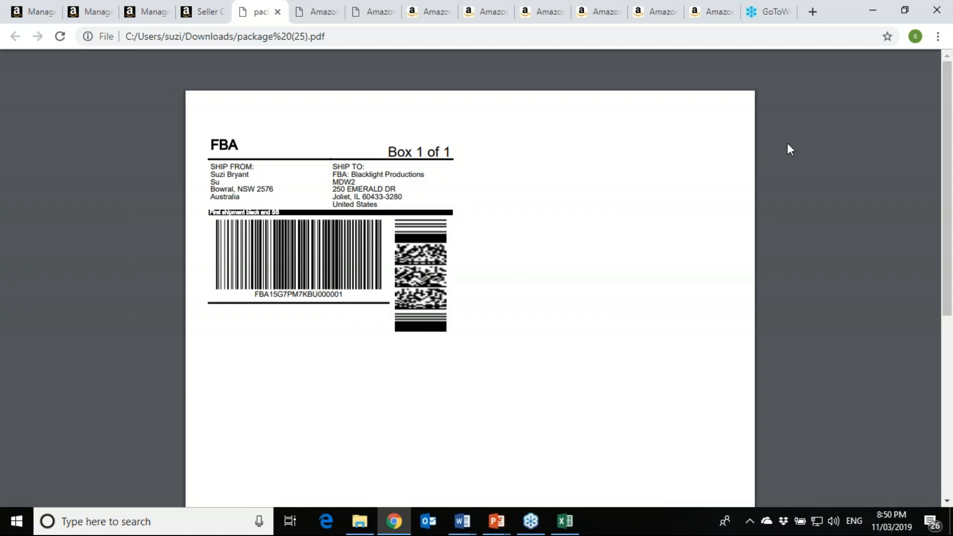
click(213, 7)
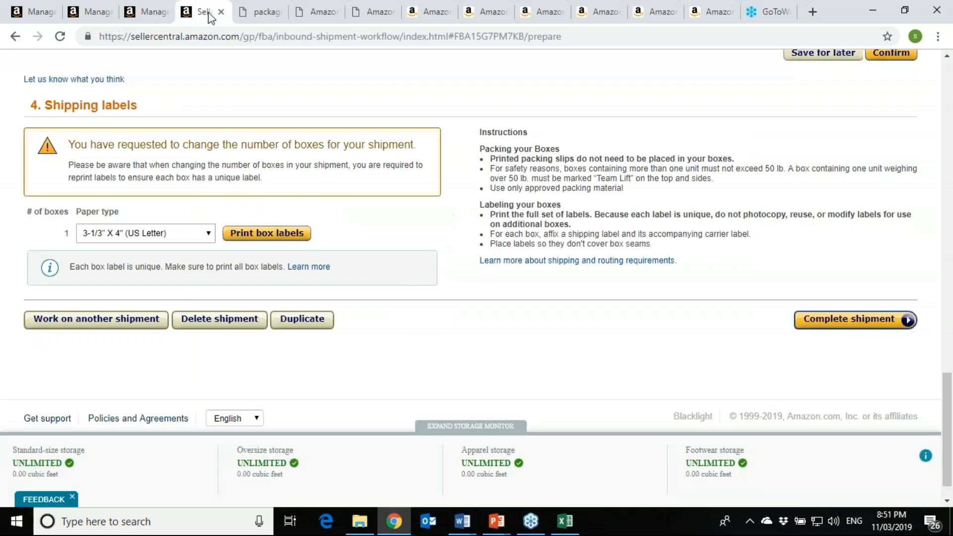
Complete First shipment black and SS and mark it as shipped
scroll(323, 342, down, 1)
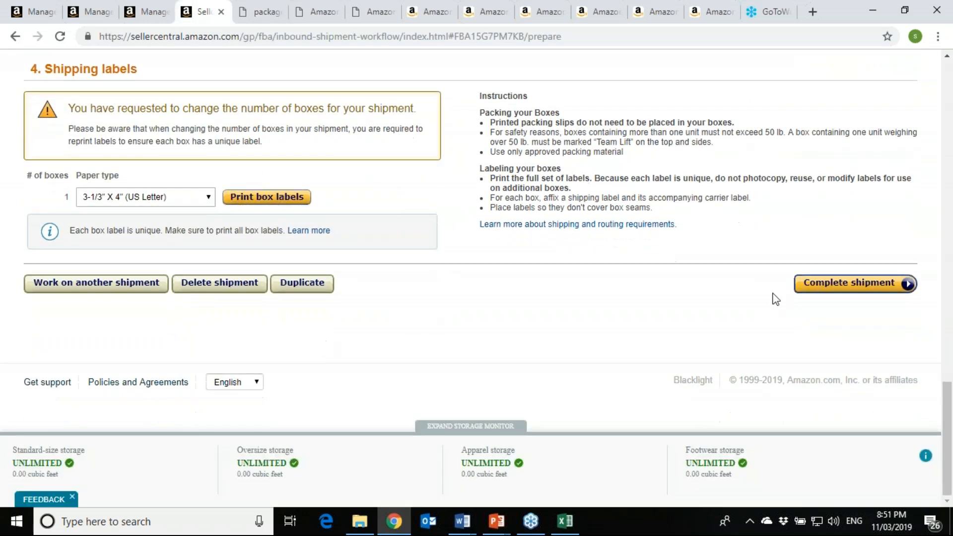
click(823, 285)
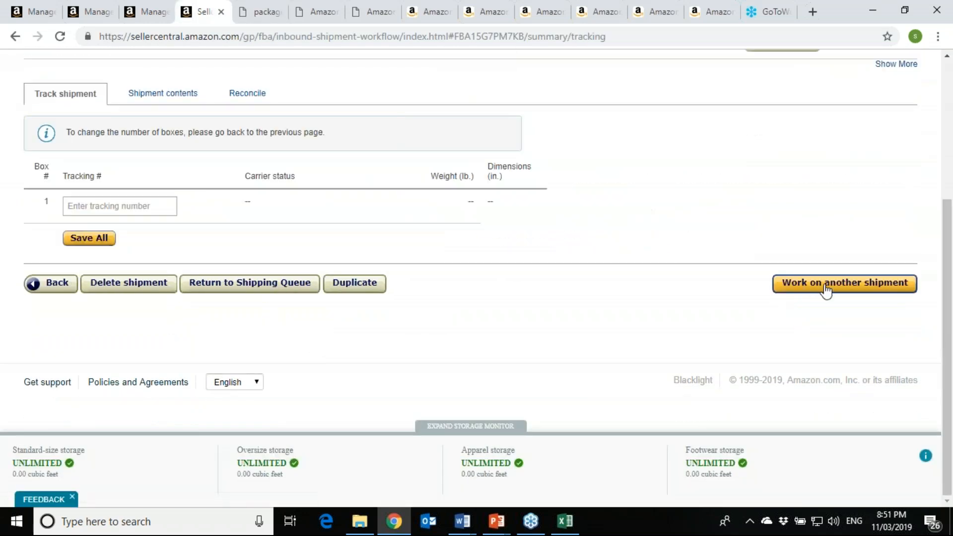
scroll(711, 320, up, 2)
scroll(711, 320, up, 2)
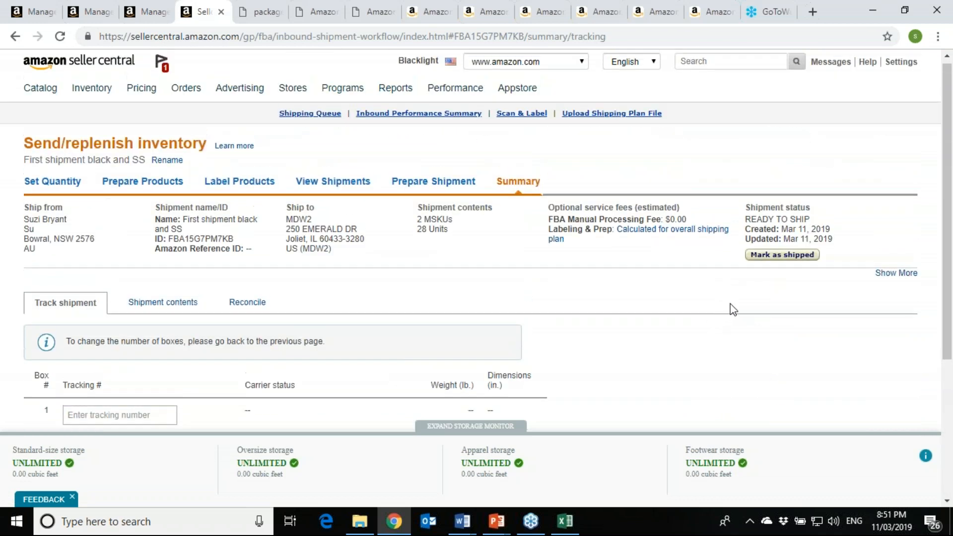
click(771, 262)
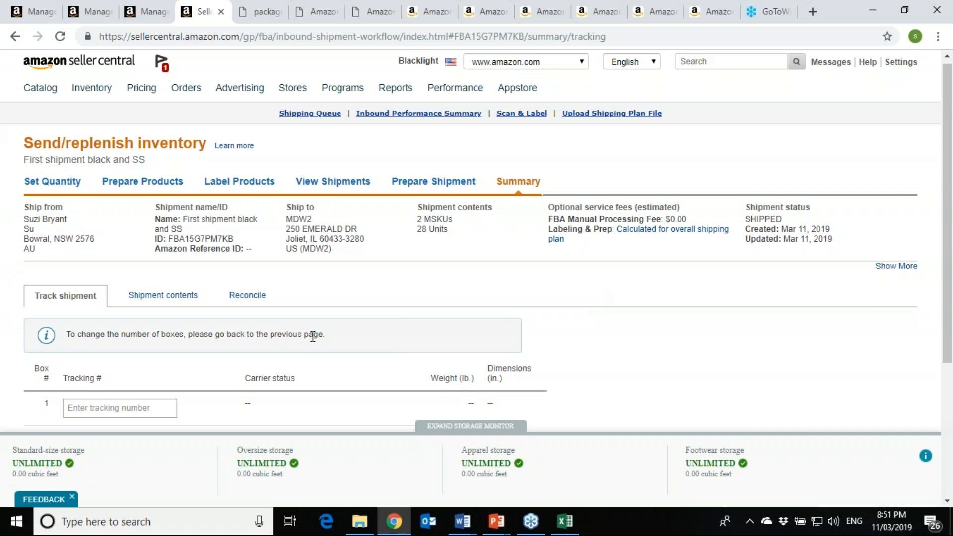
mouse_move(88, 97)
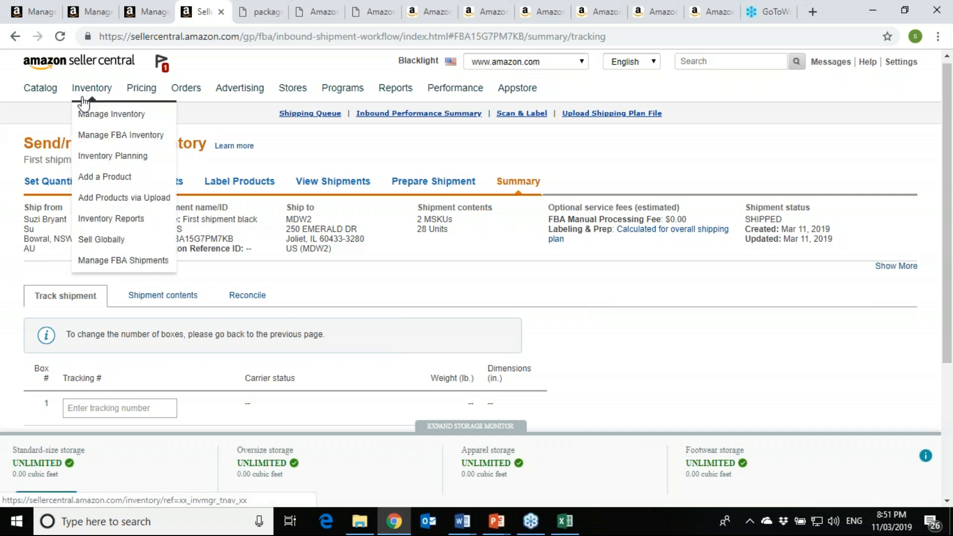
click(97, 136)
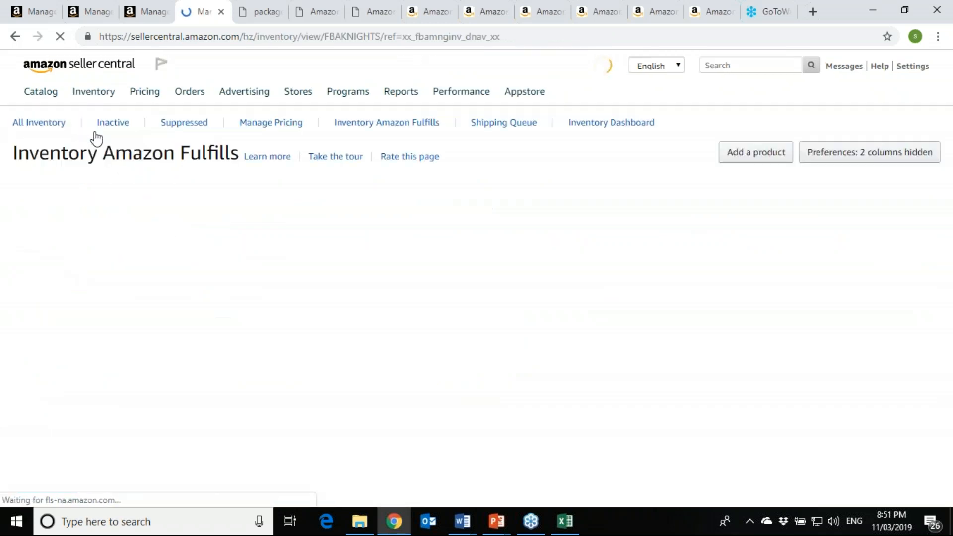
Open Manage FBA Shipments and review the MDW2 shipment listed as SHIPPED with 28 units
mouse_move(92, 97)
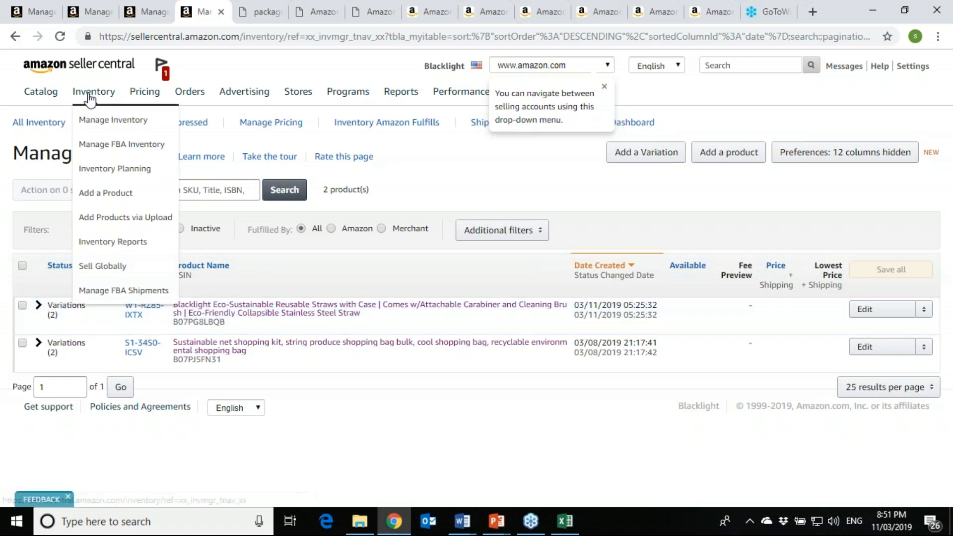
click(121, 290)
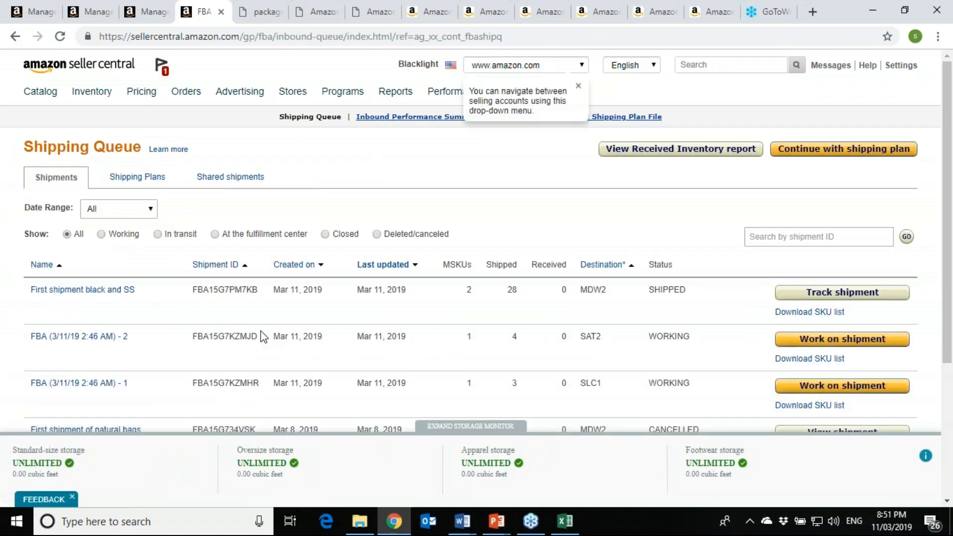
scroll(263, 337, down, 3)
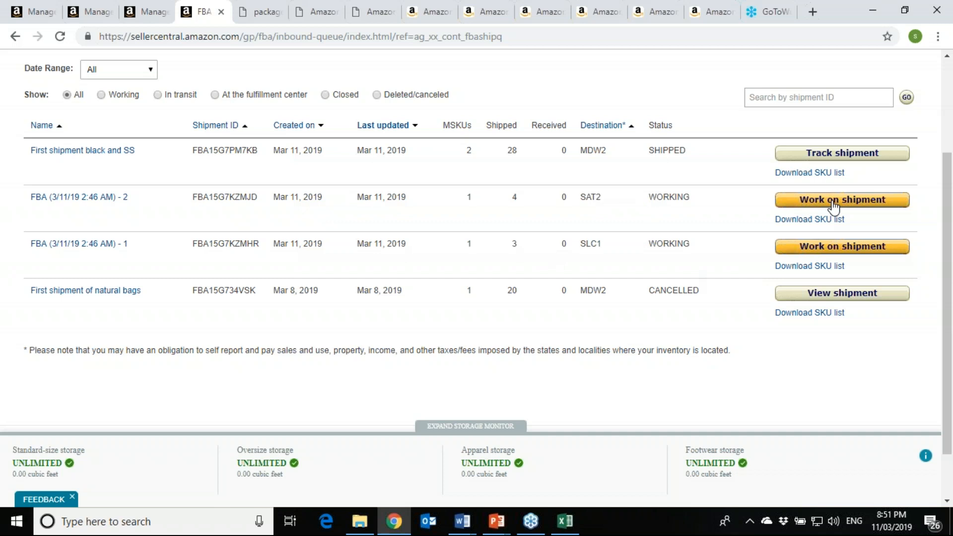
scroll(794, 235, up, 3)
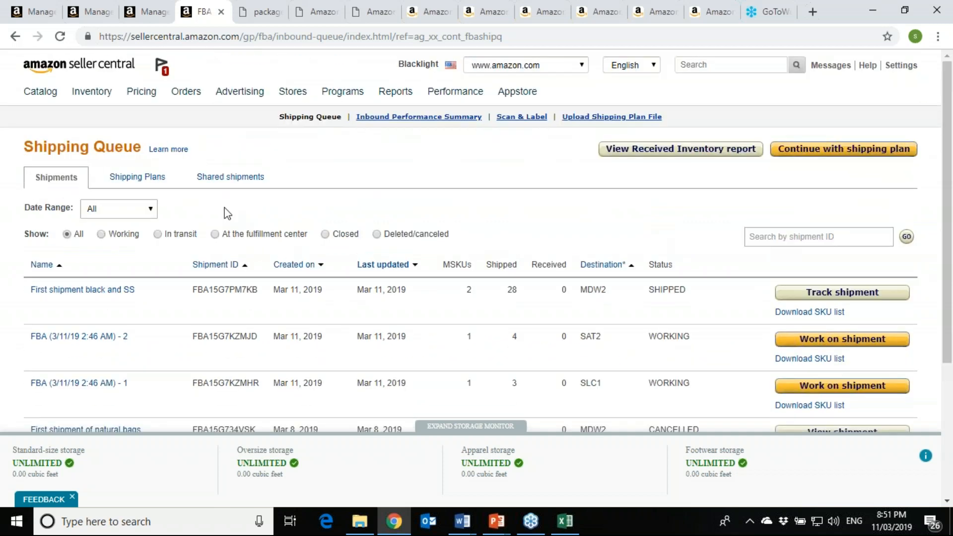
Open Manage FBA Inventory and check the Straw01b inbound and Straw02s reserved counts
mouse_move(91, 91)
click(101, 140)
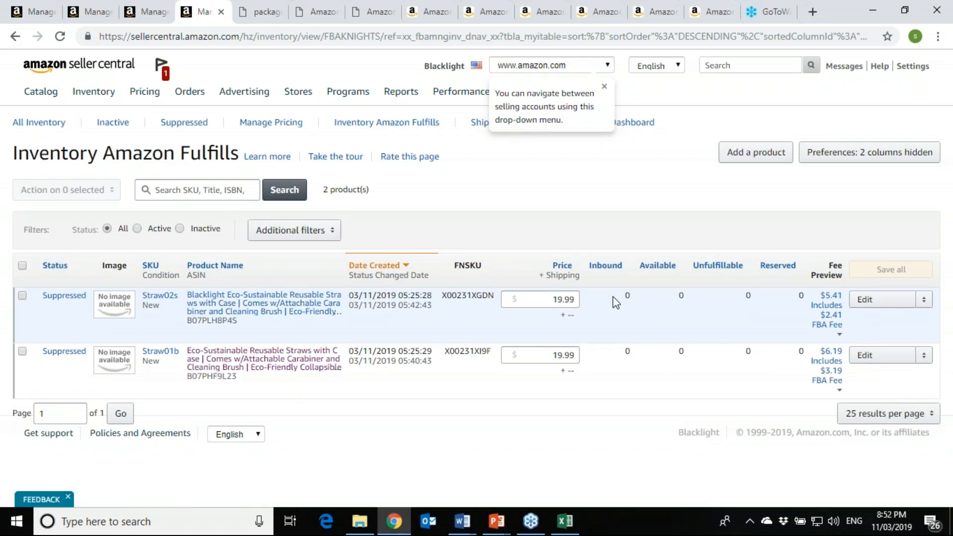
double_click(628, 351)
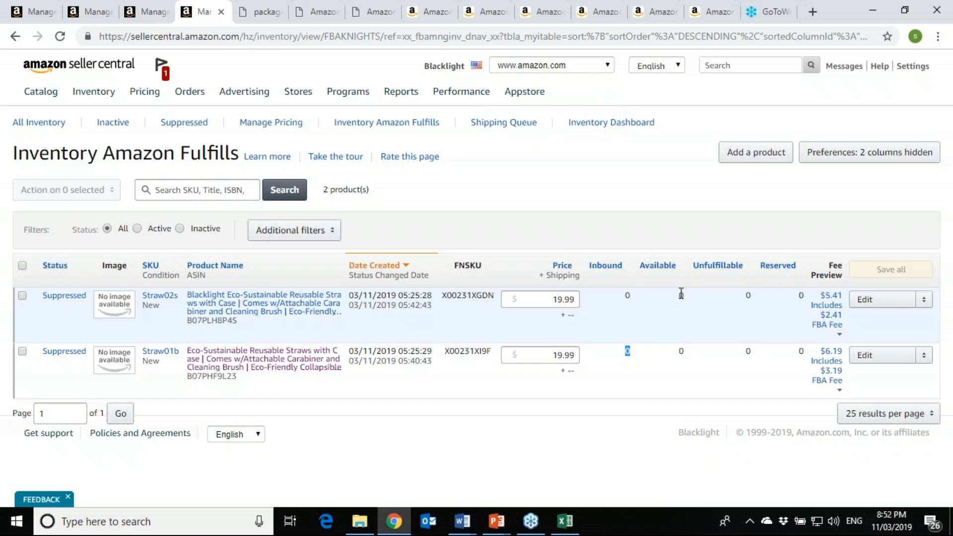
double_click(801, 295)
click(941, 14)
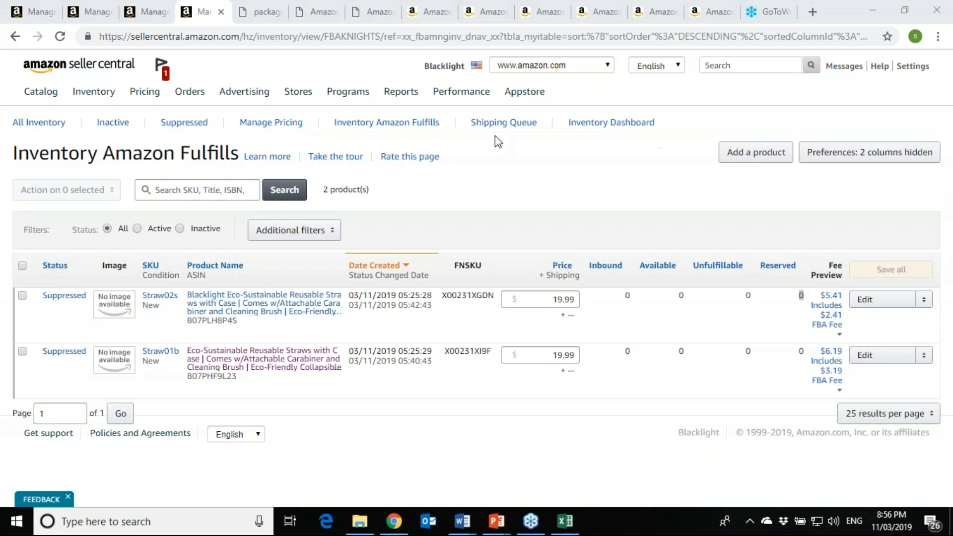
Switch to the Amazon.com product page for the Straw01b reusable straws listing
click(435, 19)
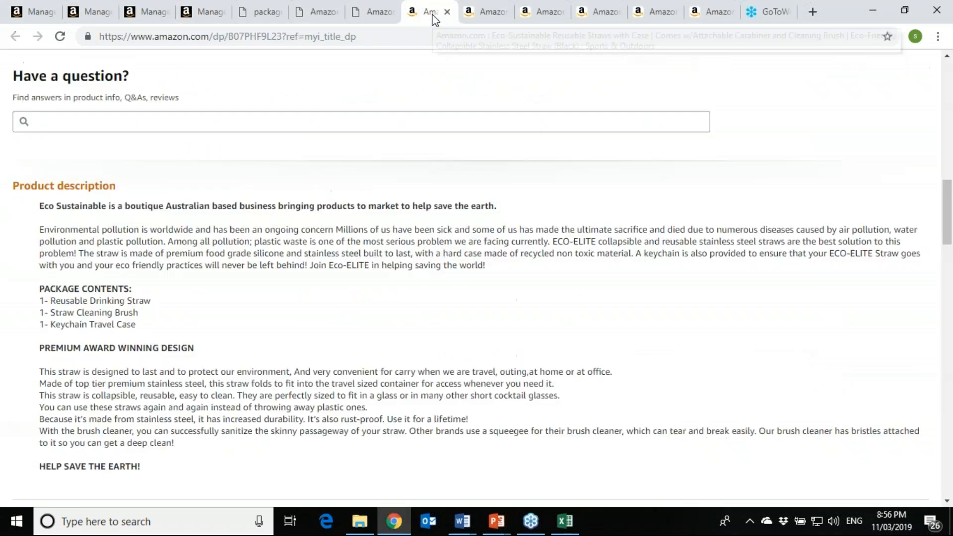
scroll(328, 189, up, 5)
scroll(328, 188, up, 5)
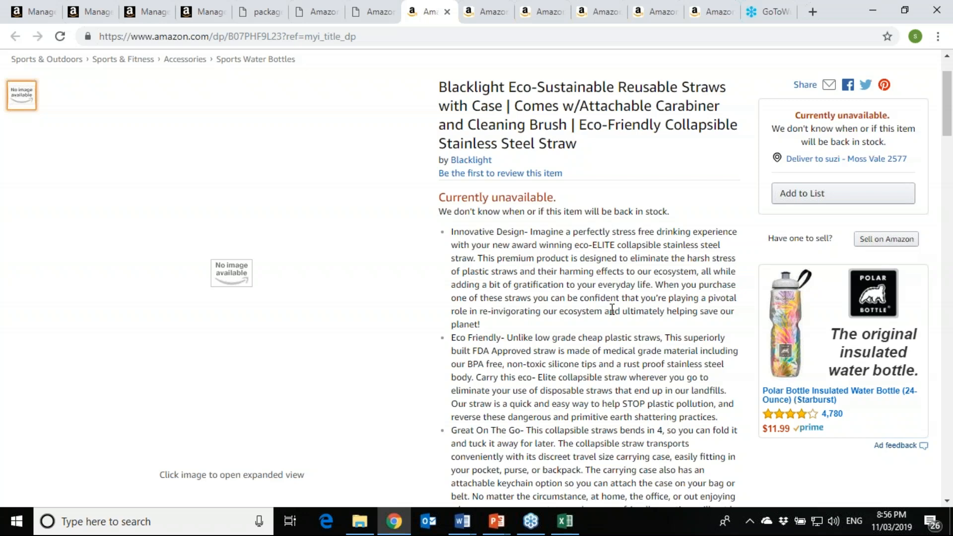
scroll(612, 310, down, 3)
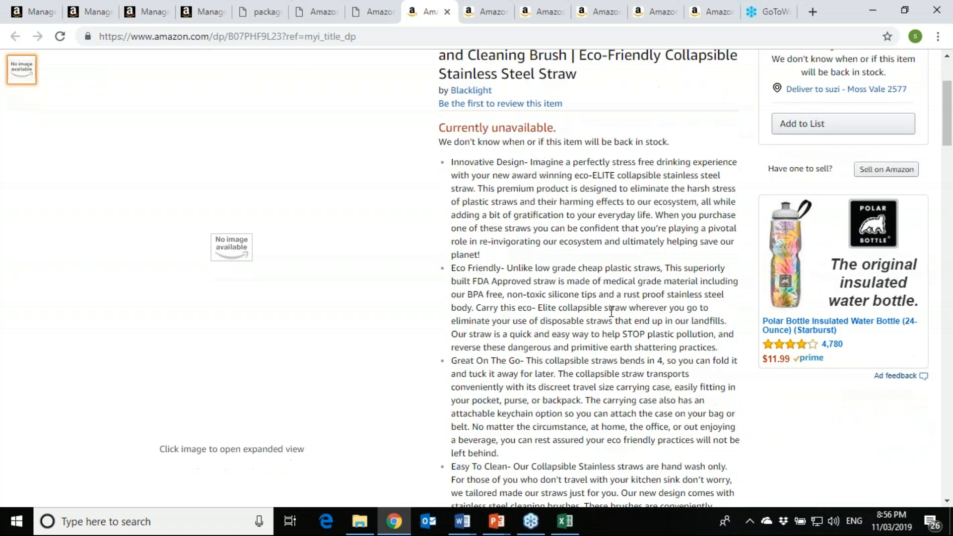
scroll(623, 310, down, 3)
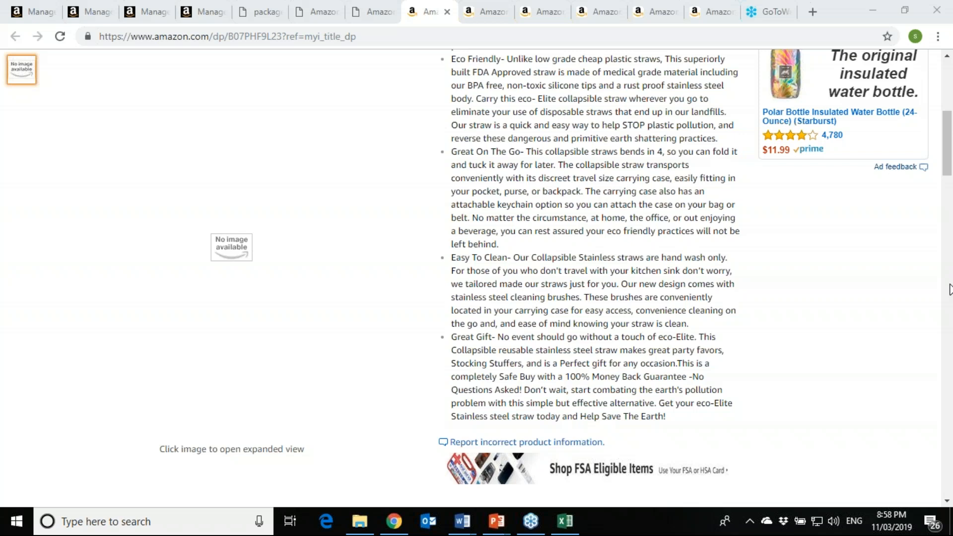
Open File Explorer on the Desktop folder holding the straws product images
click(359, 521)
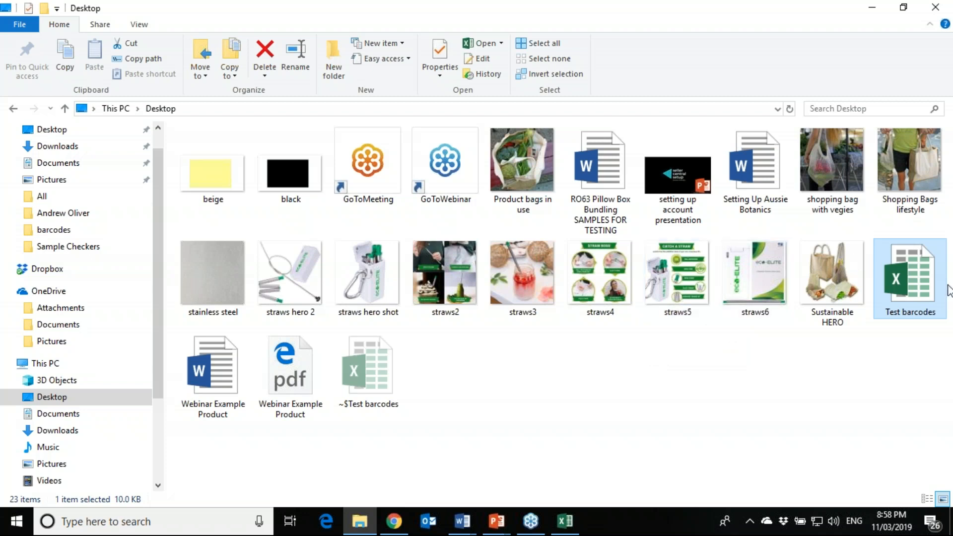
click(947, 286)
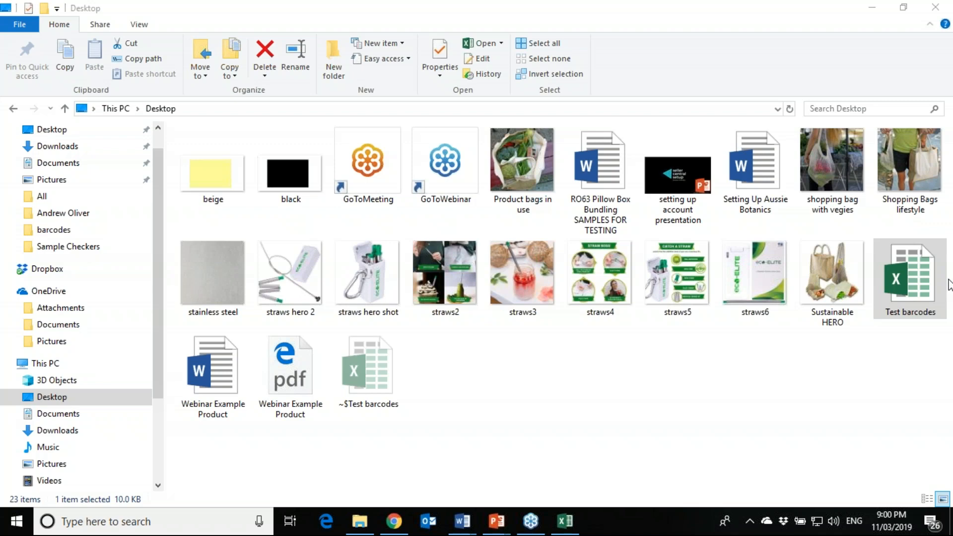
Return to Seller Central's Inventory Amazon Fulfills list, then bring up the Test barcodes workbook
mouse_move(398, 527)
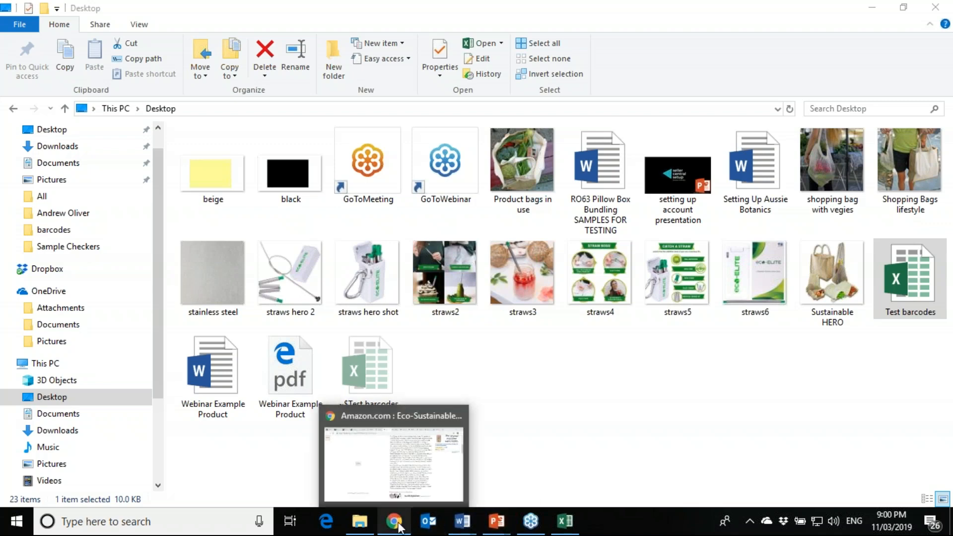
click(363, 458)
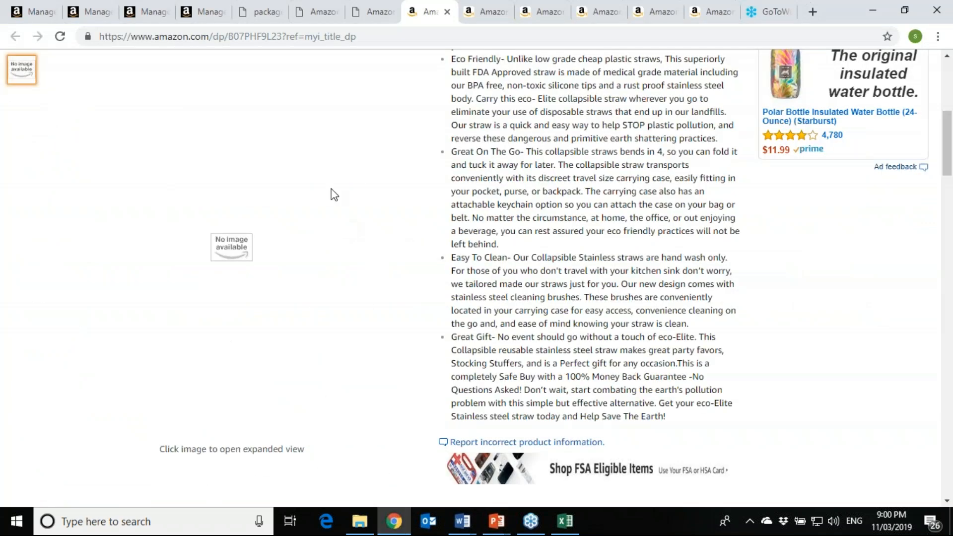
click(201, 19)
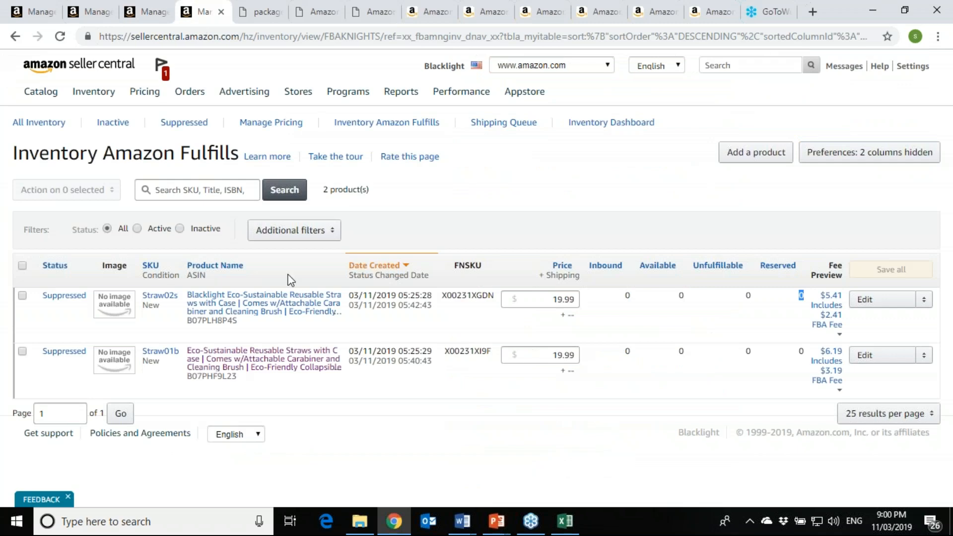
click(324, 520)
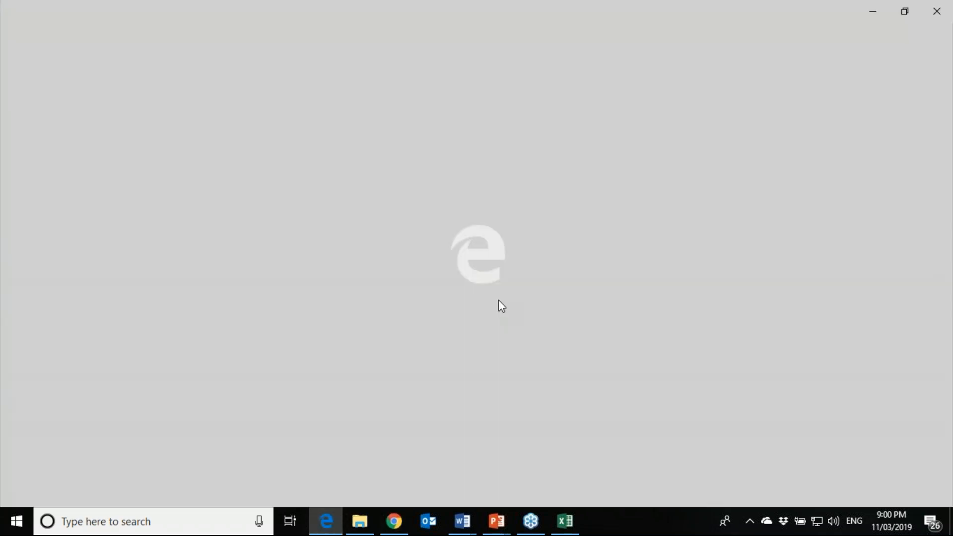
key(alt+Tab)
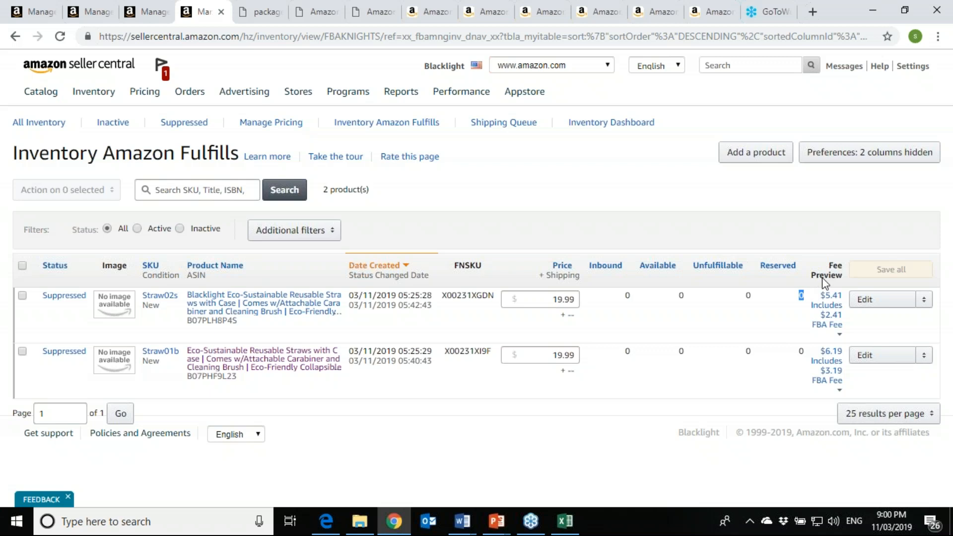
click(946, 284)
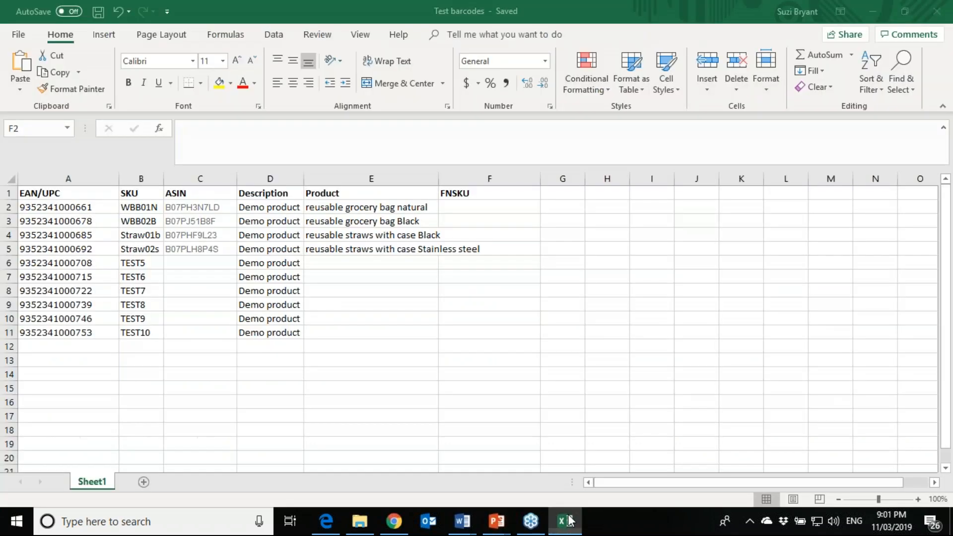
click(566, 520)
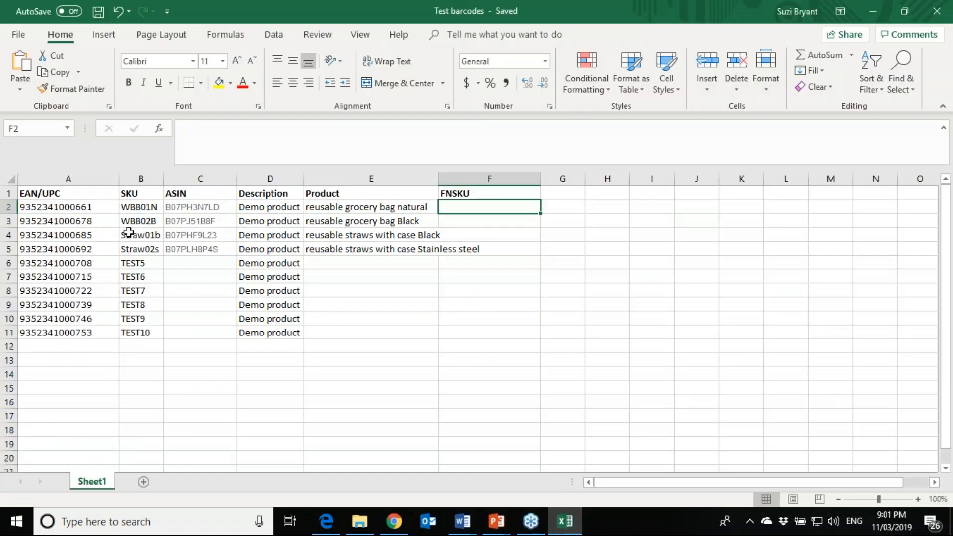
Select the EAN/UPC codes in A2:A11 of the Test barcodes sheet
click(58, 208)
drag(58, 208, 53, 334)
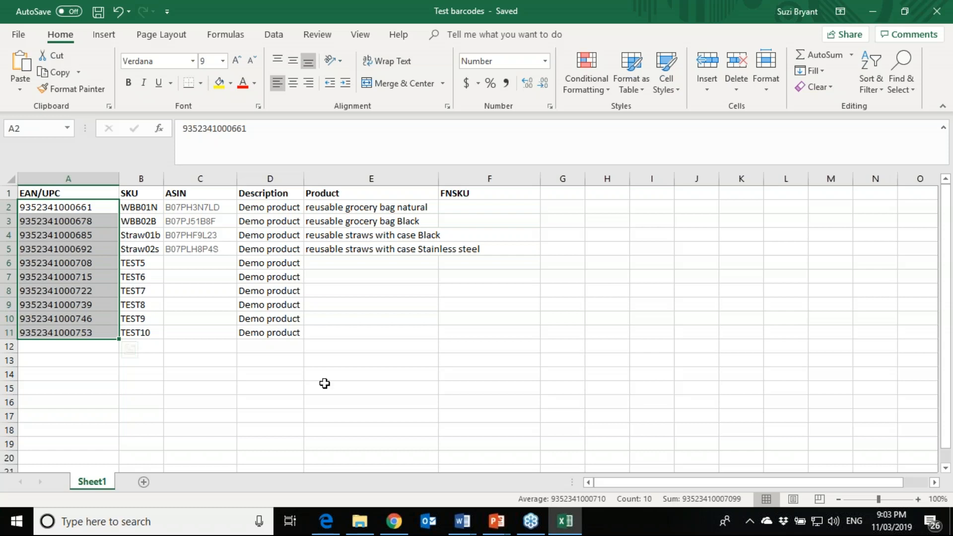
Leave Excel and show Seller Central's Inventory Amazon Fulfills page with Straw01b and Straw02s suppressed
click(947, 285)
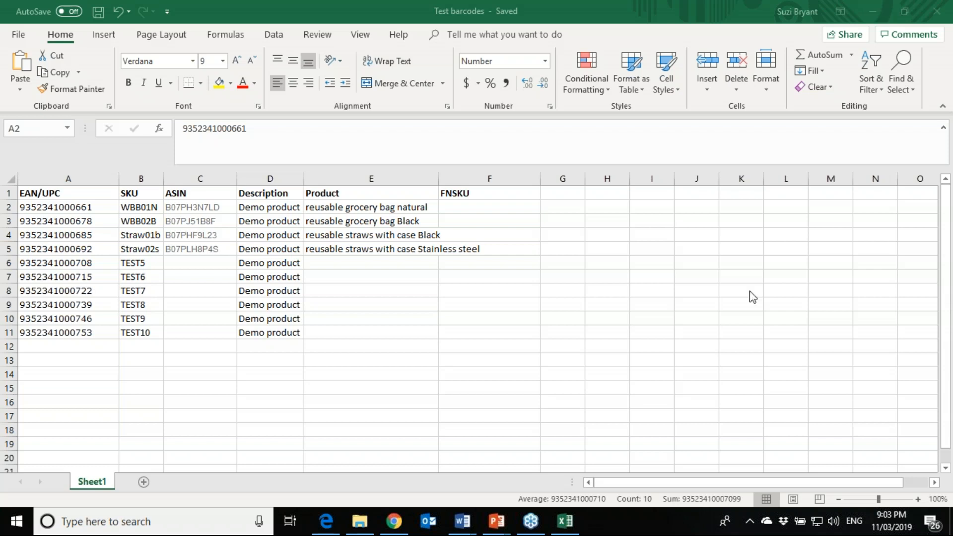
click(391, 525)
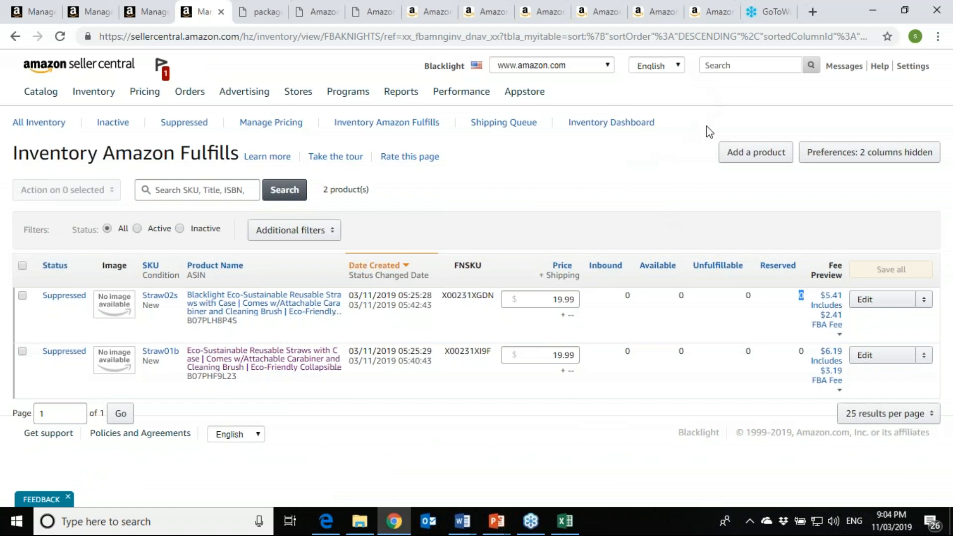
click(948, 288)
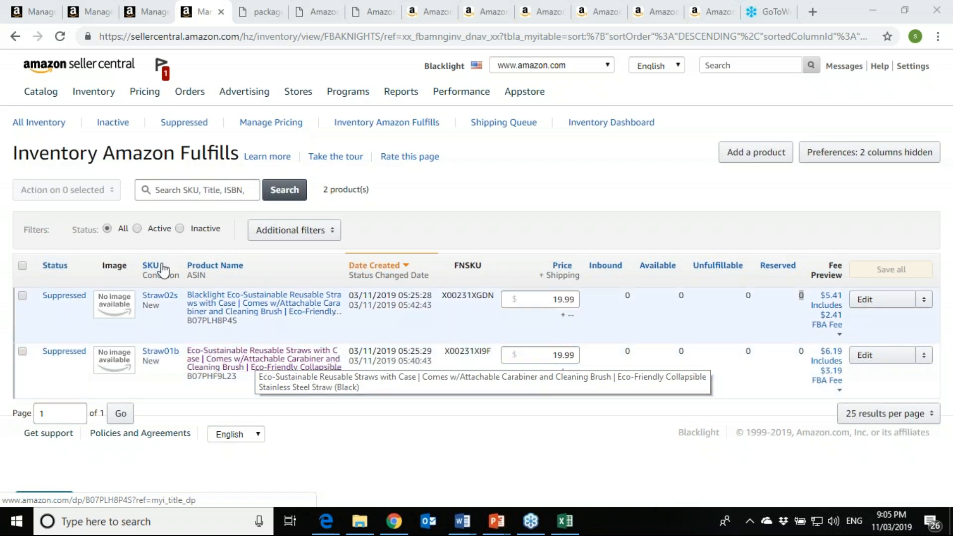
Open Inventory > Manage Inventory and expand the straw variation to reveal Straw01b and Straw02s
mouse_move(93, 92)
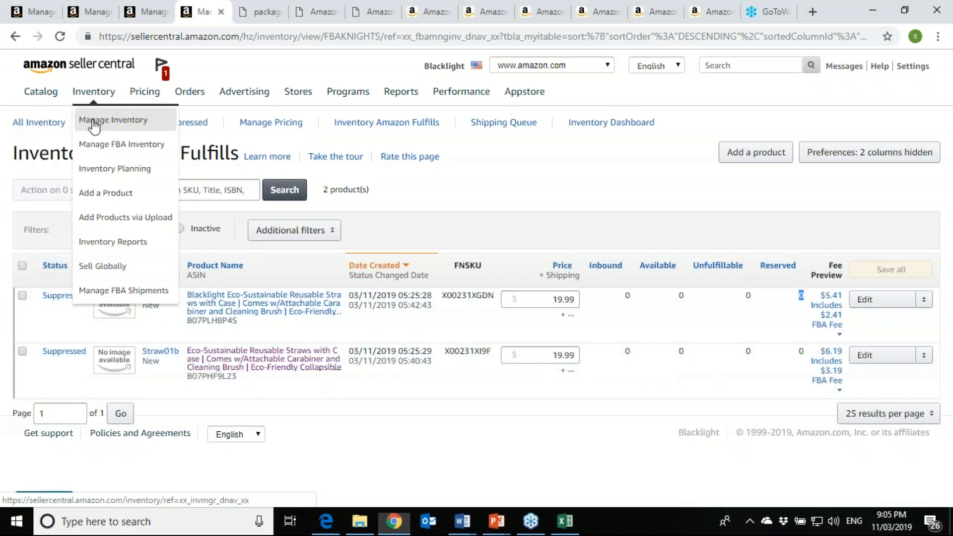
click(93, 126)
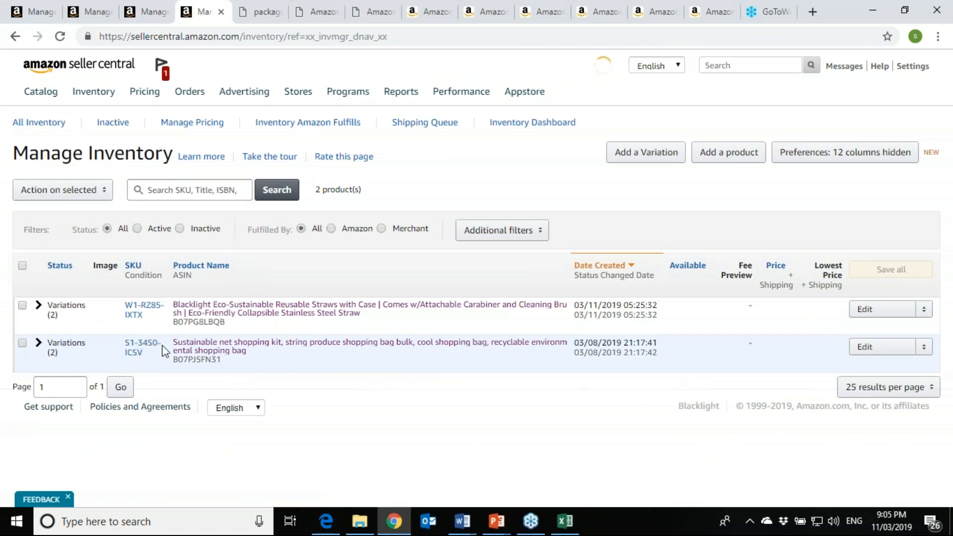
click(38, 304)
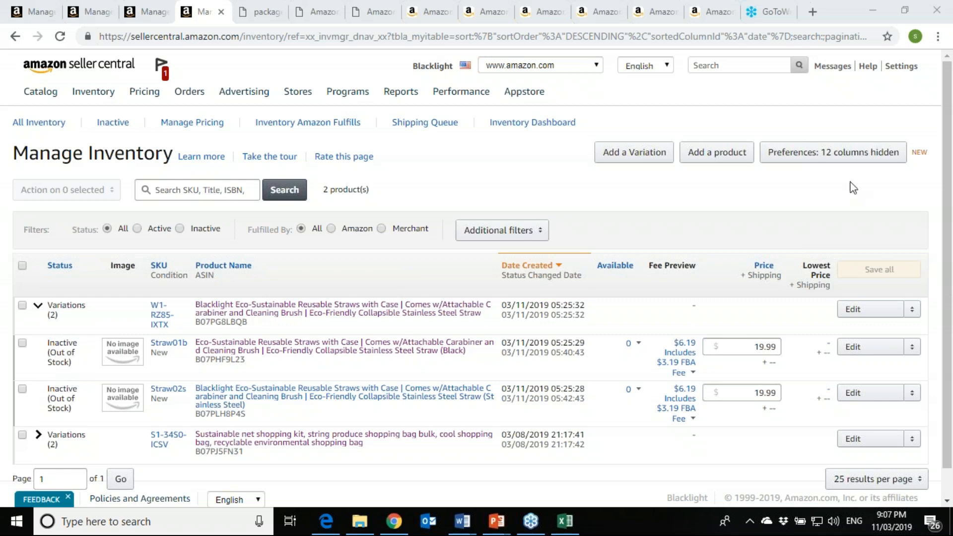
Review the straw's Amazon product page description and details, then move to the other straw's page
click(429, 20)
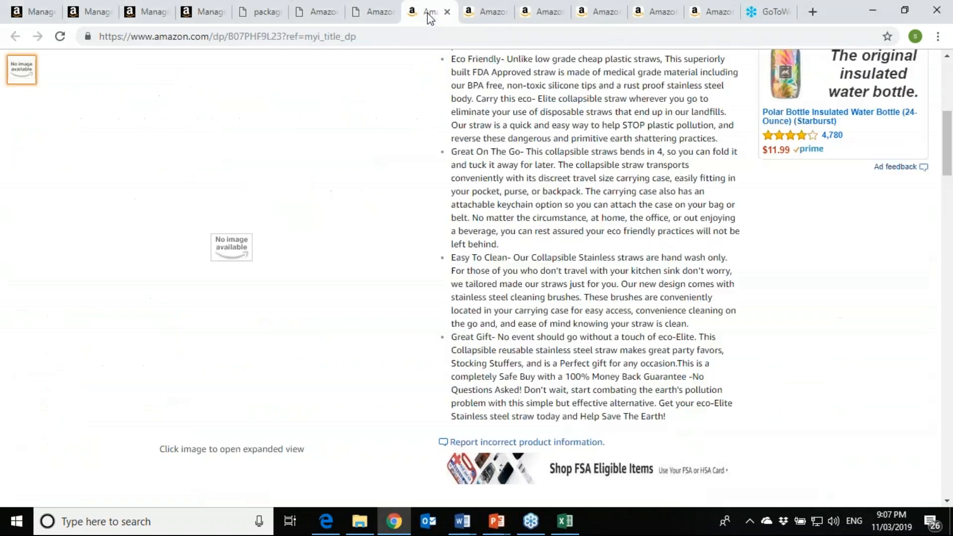
scroll(454, 150, up, 3)
scroll(454, 150, up, 4)
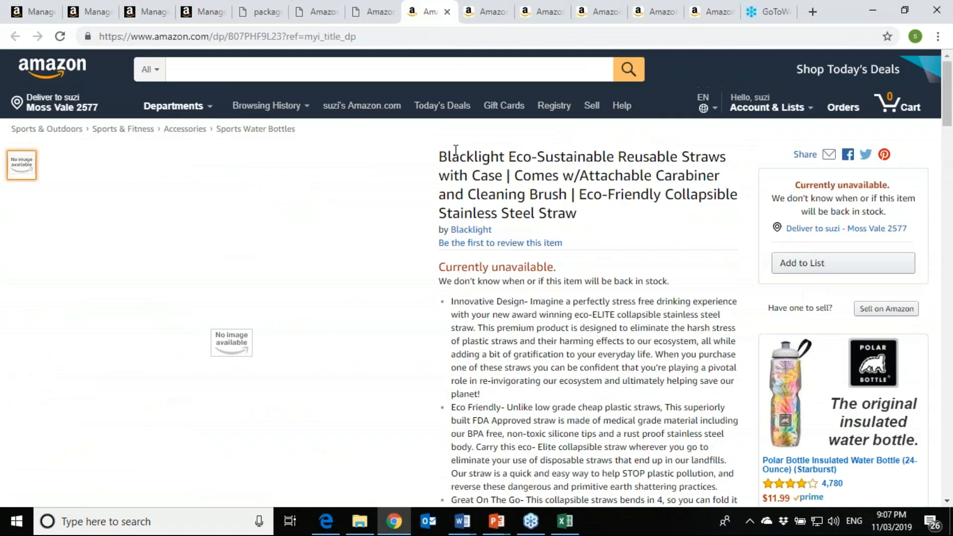
scroll(455, 153, down, 14)
scroll(494, 197, down, 8)
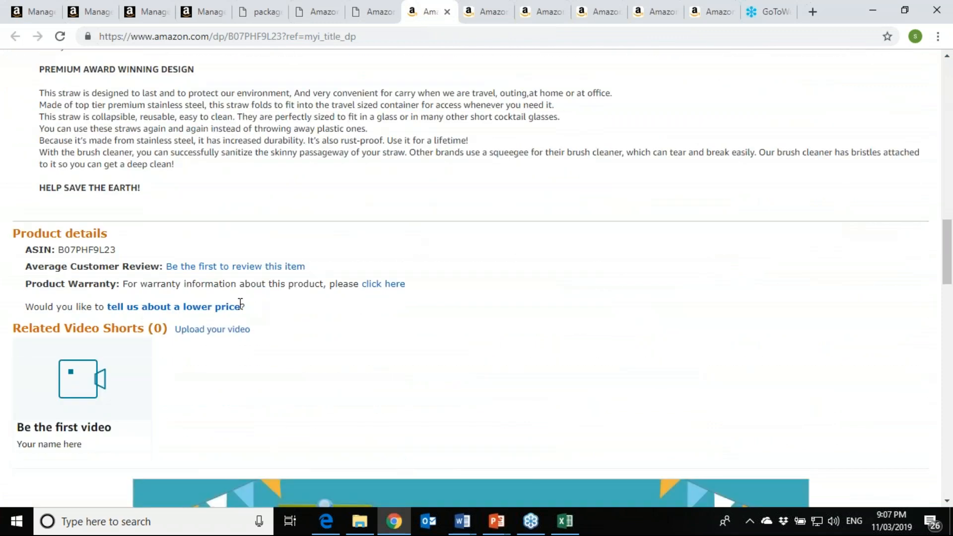
scroll(255, 317, down, 8)
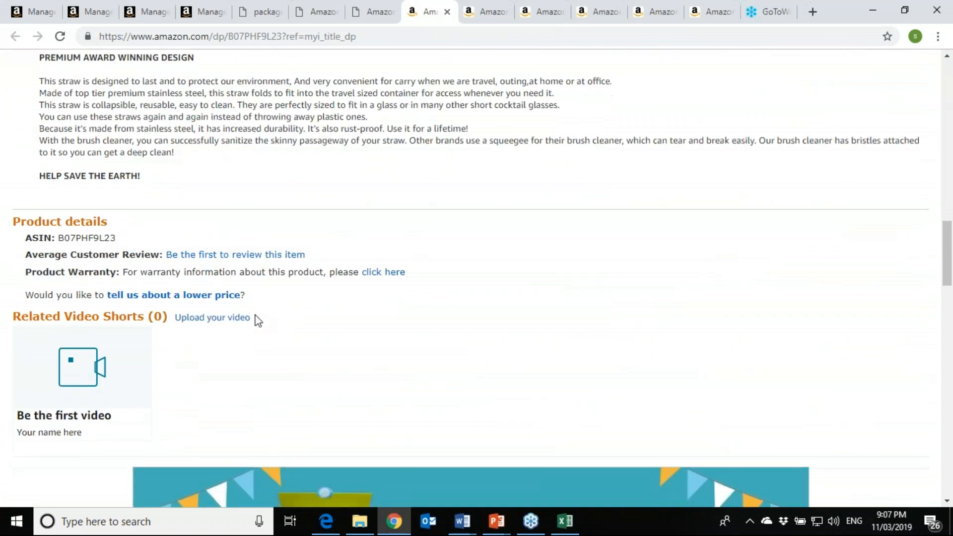
scroll(257, 320, down, 5)
scroll(257, 319, up, 15)
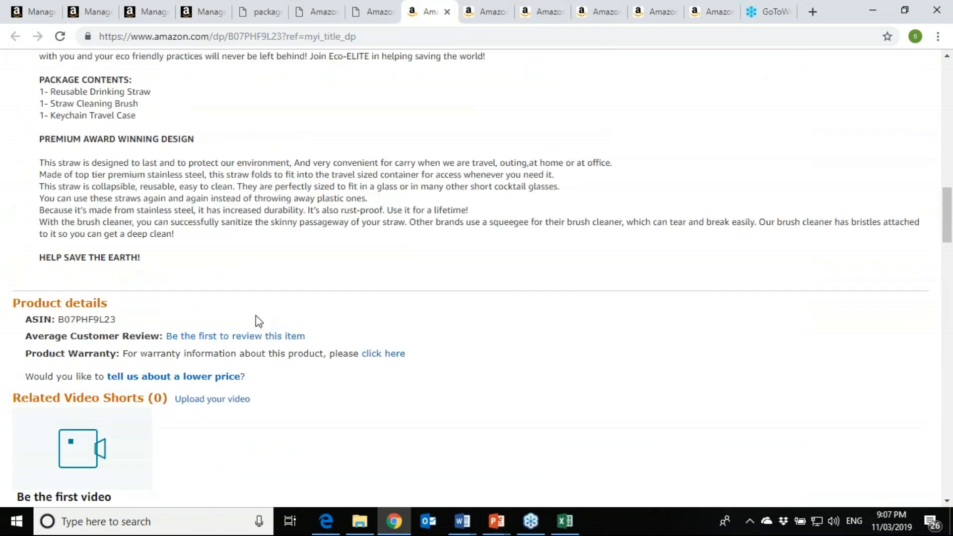
scroll(256, 319, up, 12)
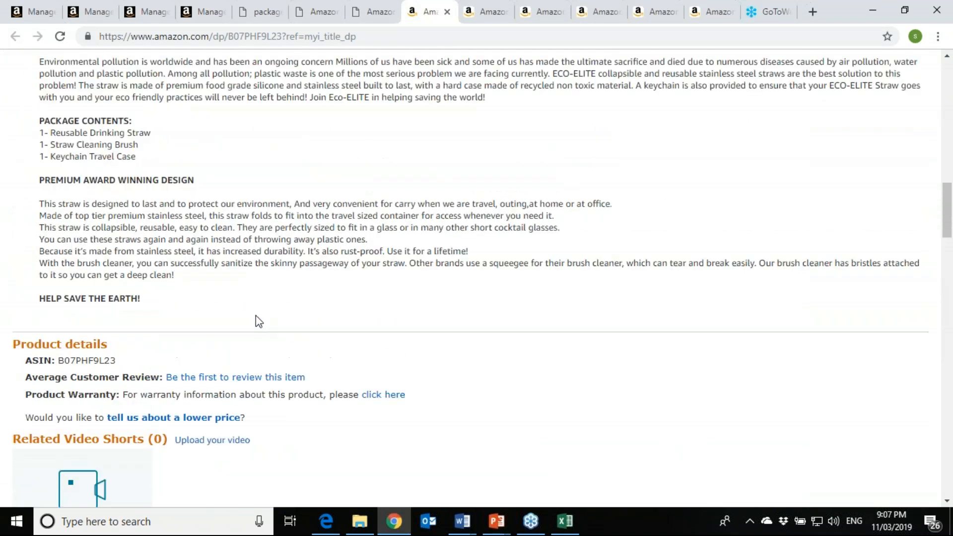
scroll(255, 314, up, 6)
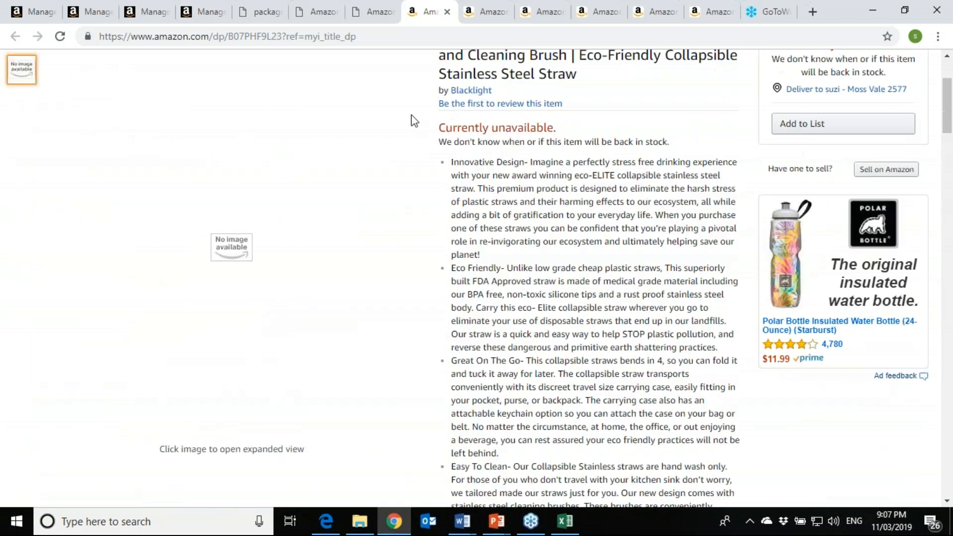
click(656, 12)
click(615, 12)
click(503, 15)
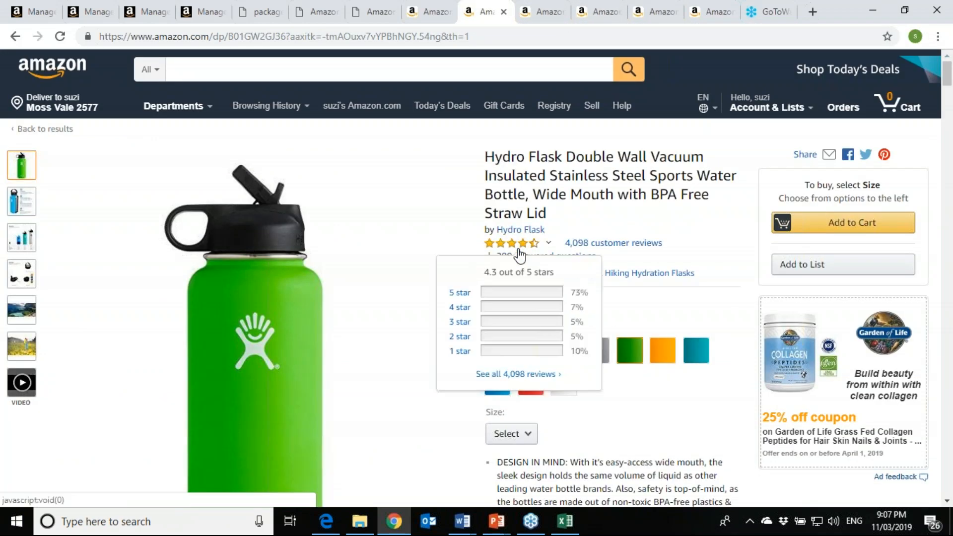
scroll(380, 290, down, 11)
scroll(388, 296, down, 15)
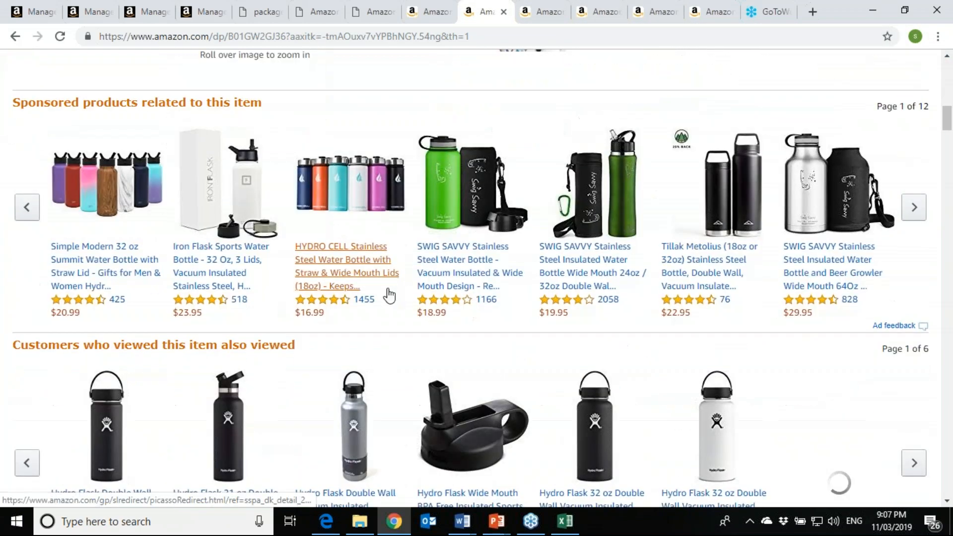
scroll(343, 303, down, 11)
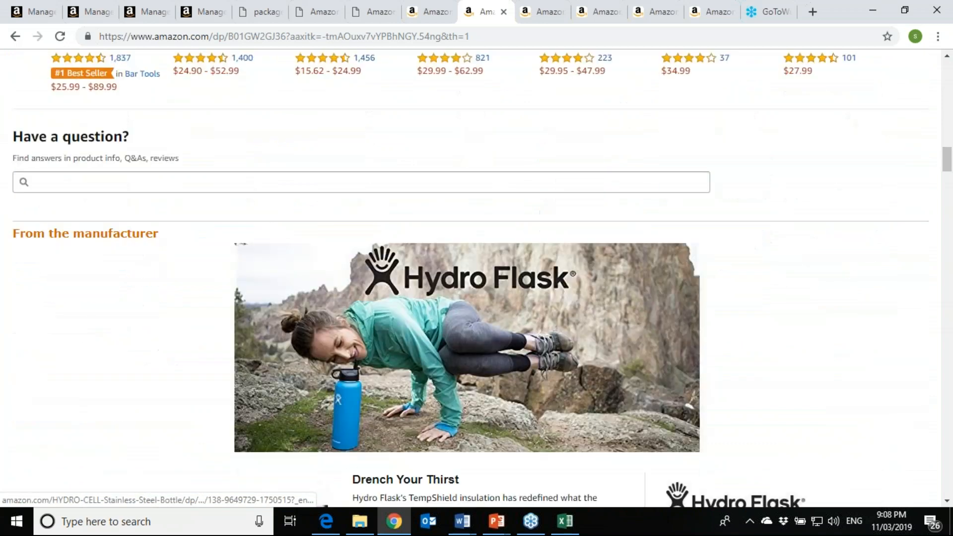
scroll(342, 302, down, 17)
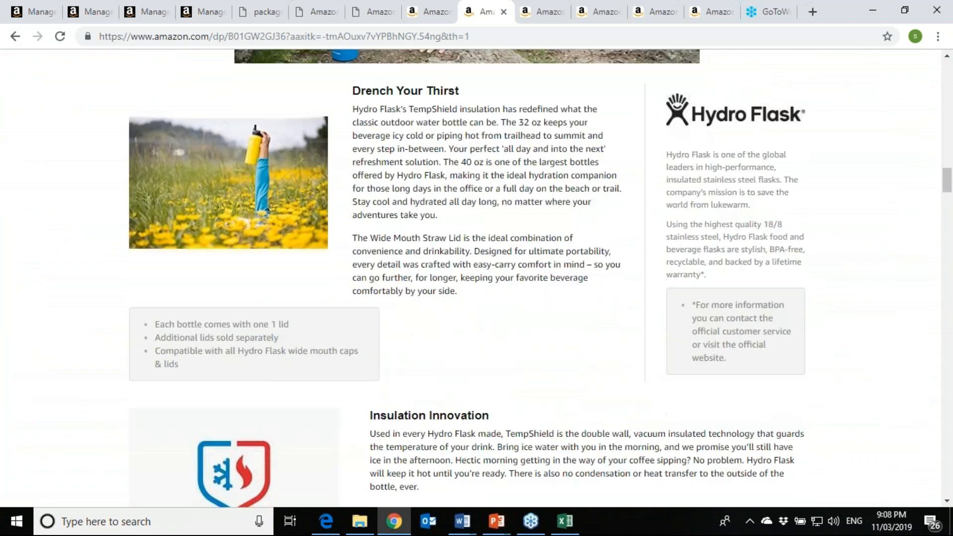
scroll(342, 303, down, 18)
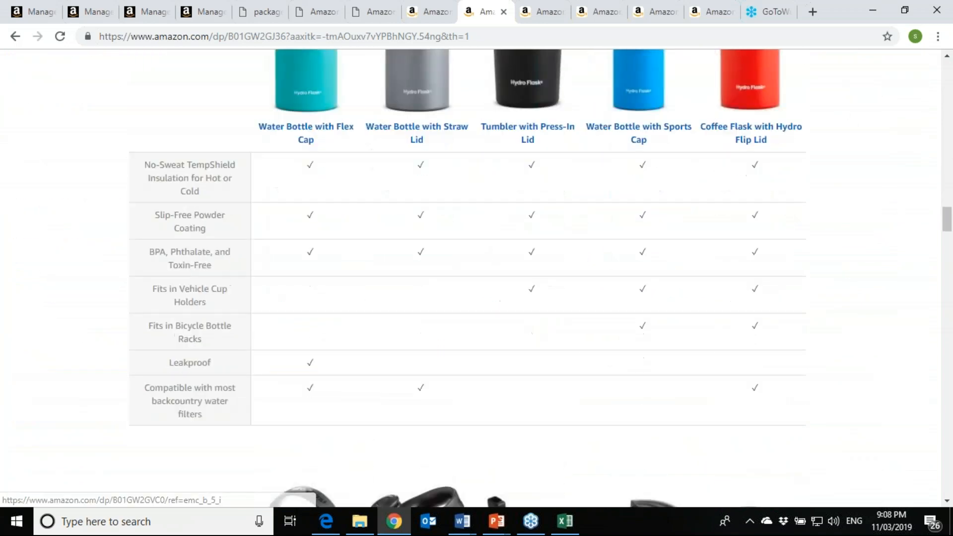
scroll(343, 303, down, 11)
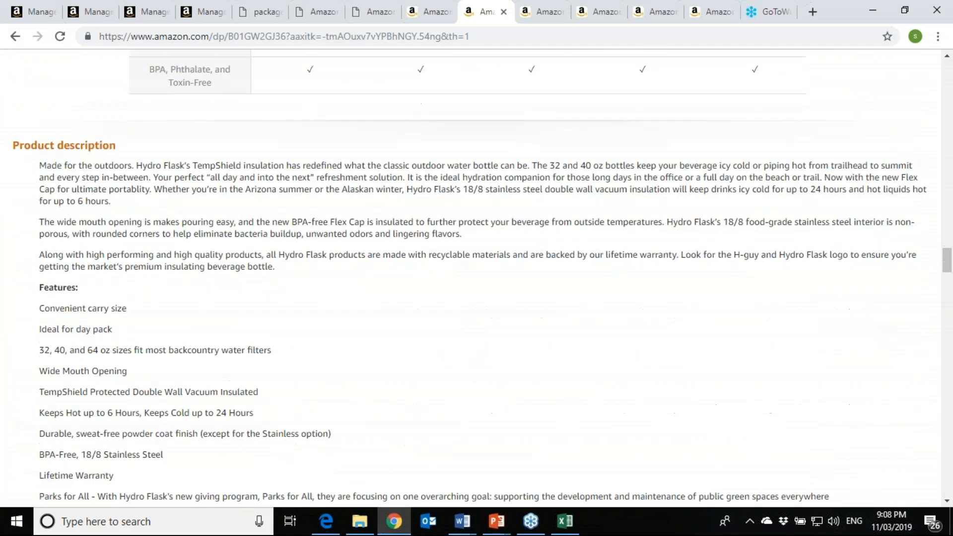
scroll(393, 274, down, 1)
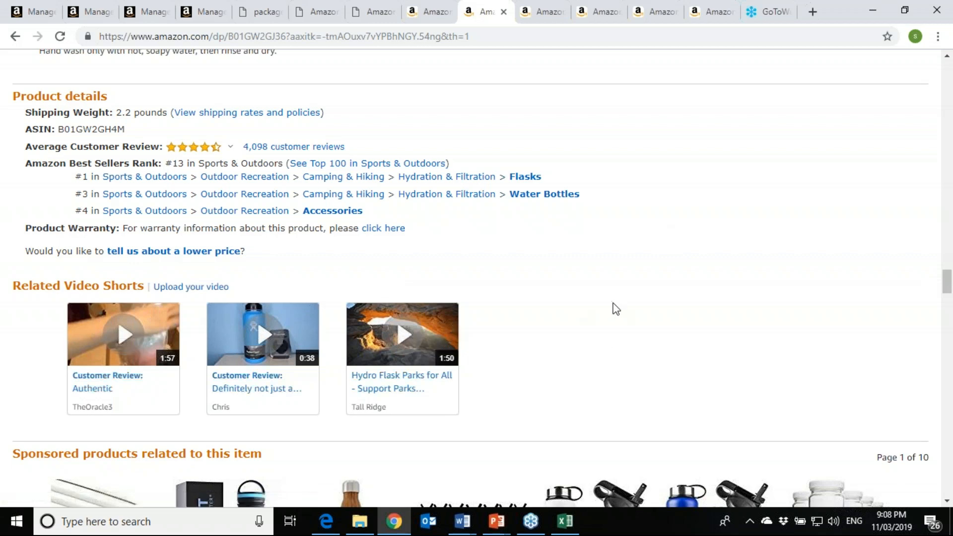
scroll(613, 303, up, 9)
scroll(613, 302, up, 15)
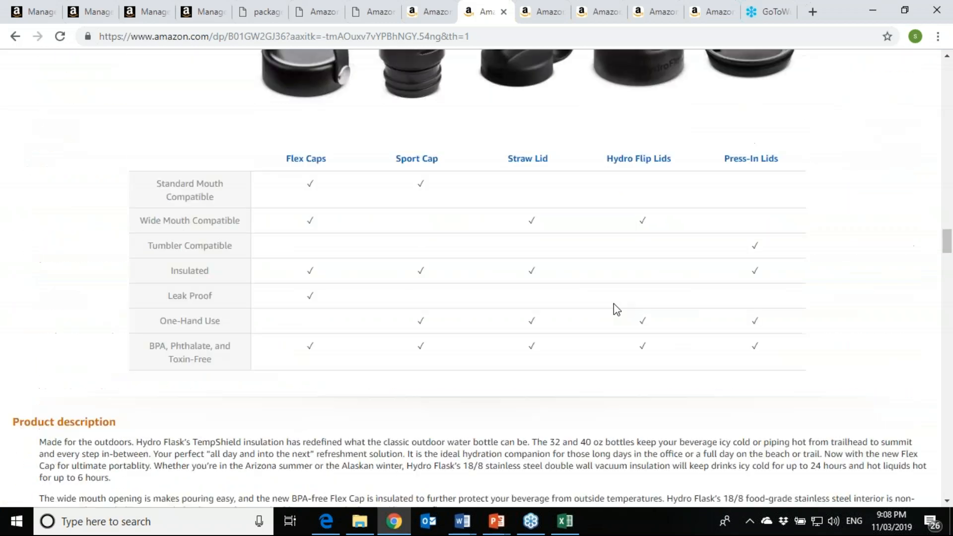
scroll(613, 303, up, 15)
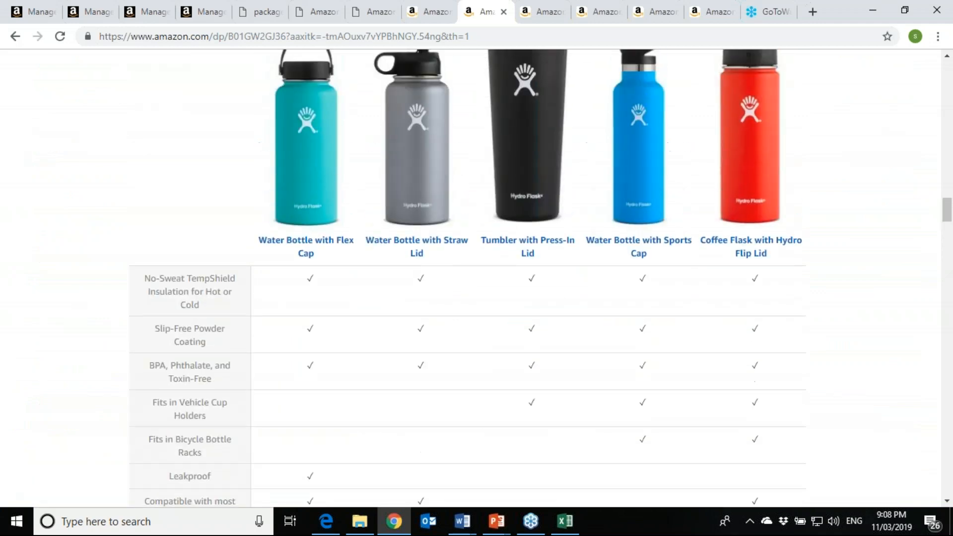
scroll(613, 302, up, 11)
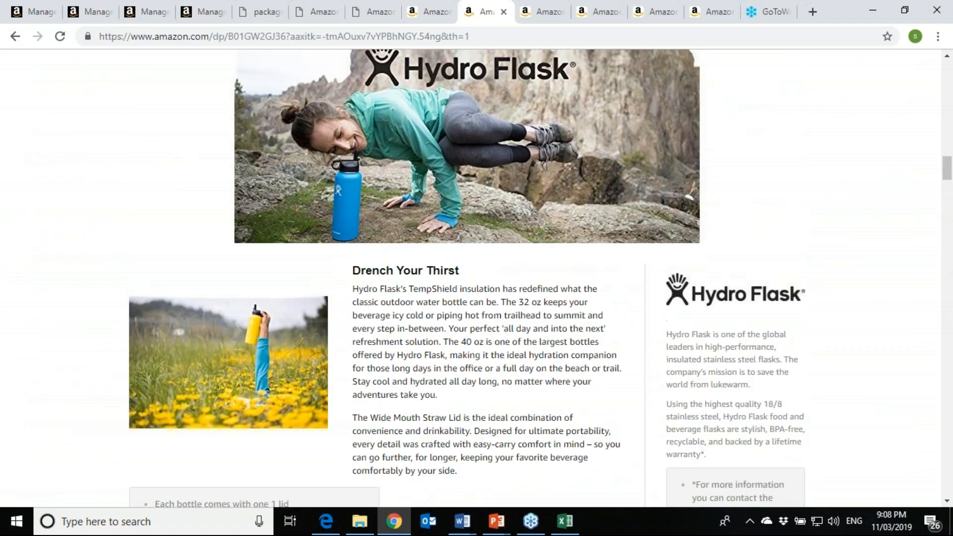
scroll(470, 279, down, 4)
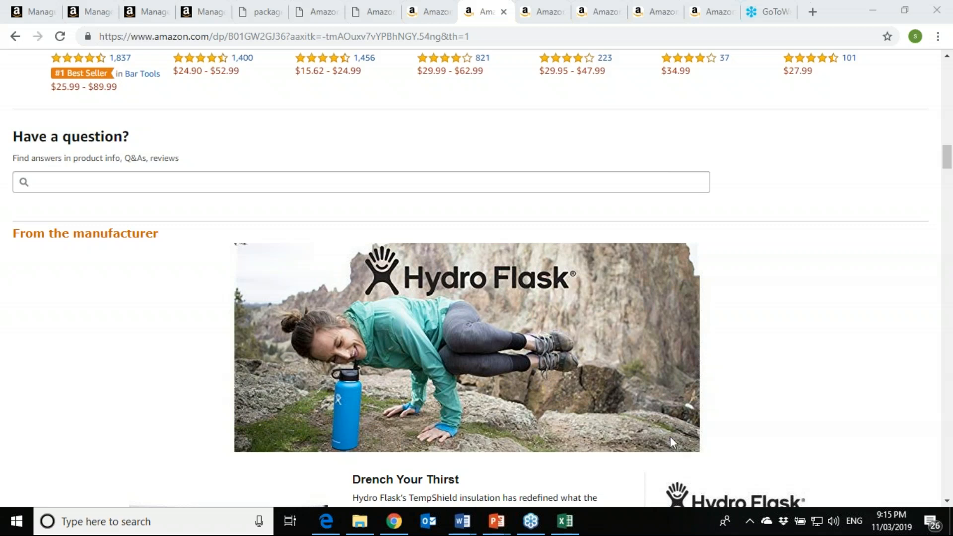
Open the Webinar Example Product document and scroll up to the ECO-ELITE straw description
mouse_move(462, 530)
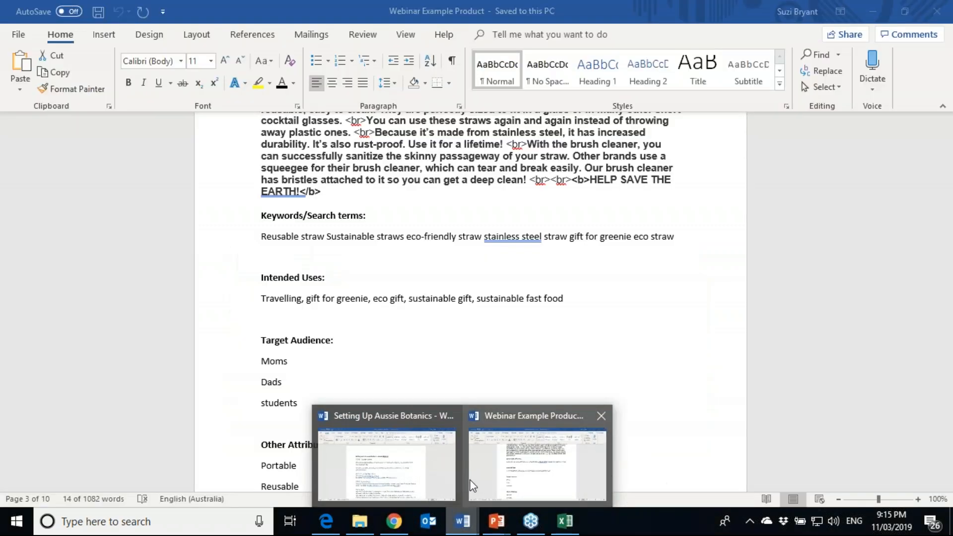
click(488, 452)
scroll(474, 330, up, 1)
scroll(474, 330, up, 10)
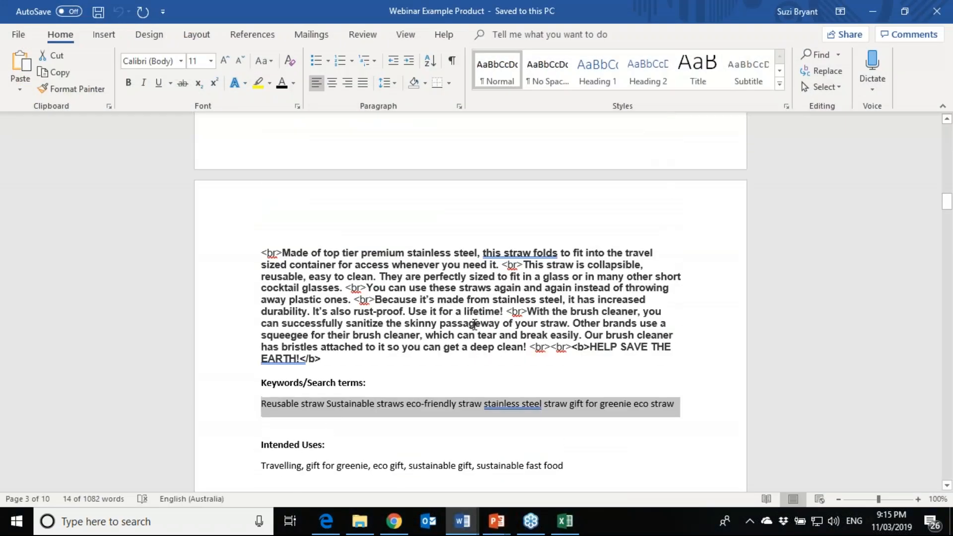
scroll(474, 322, up, 5)
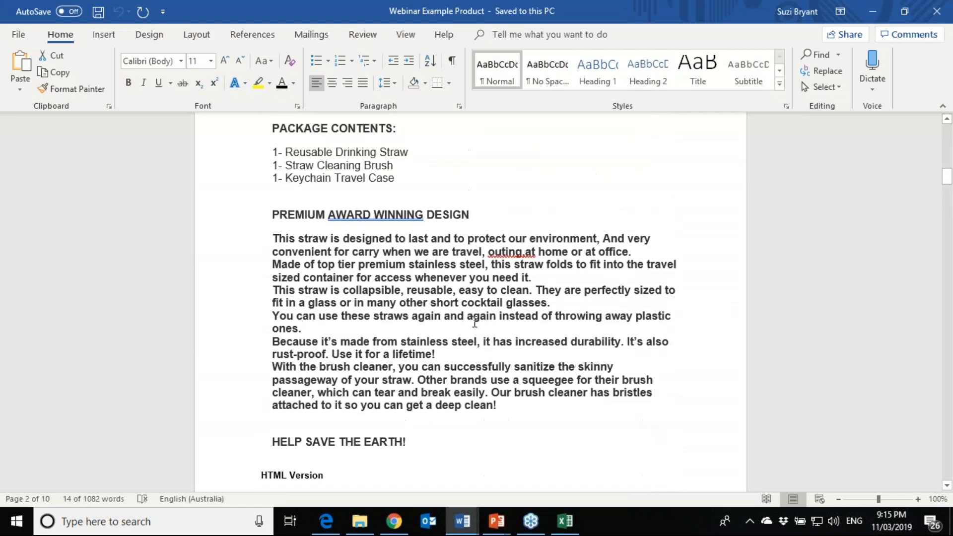
scroll(474, 321, up, 4)
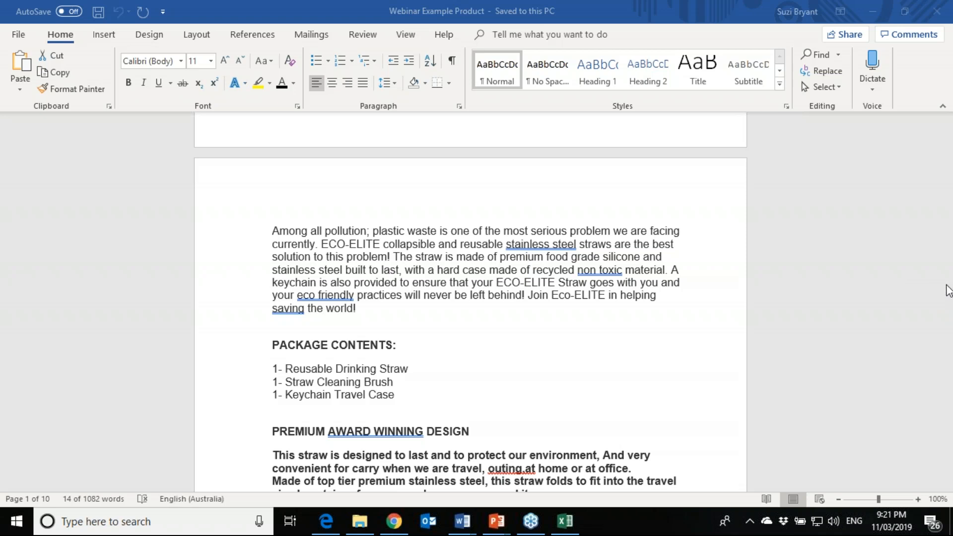
Check the Seller Central inventory list, then bring the setting up account presentation forward
click(394, 521)
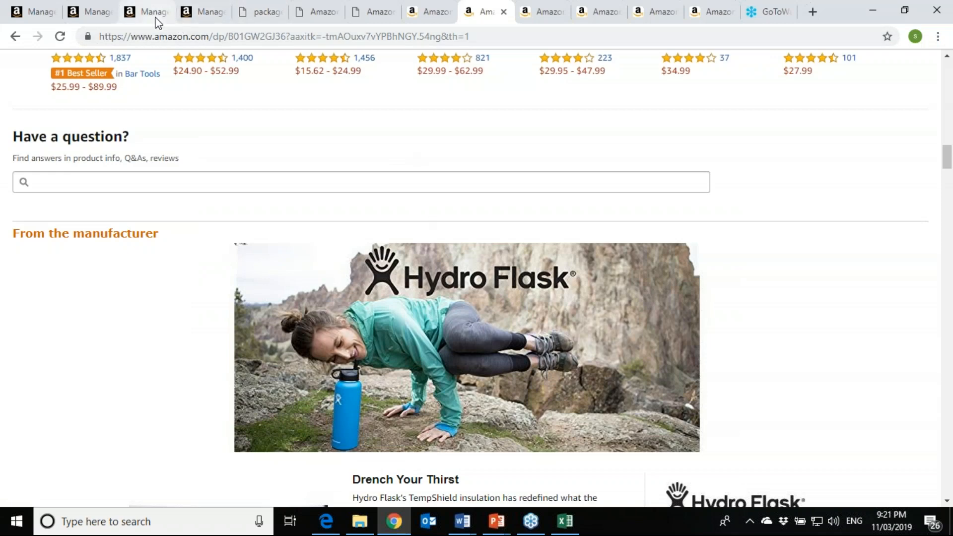
click(154, 15)
scroll(336, 123, up, 5)
mouse_move(246, 94)
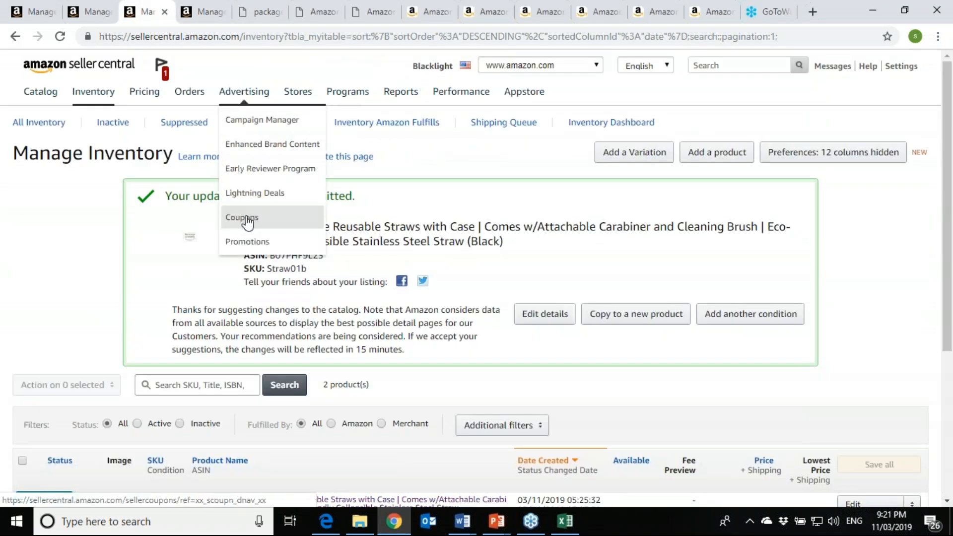
click(948, 285)
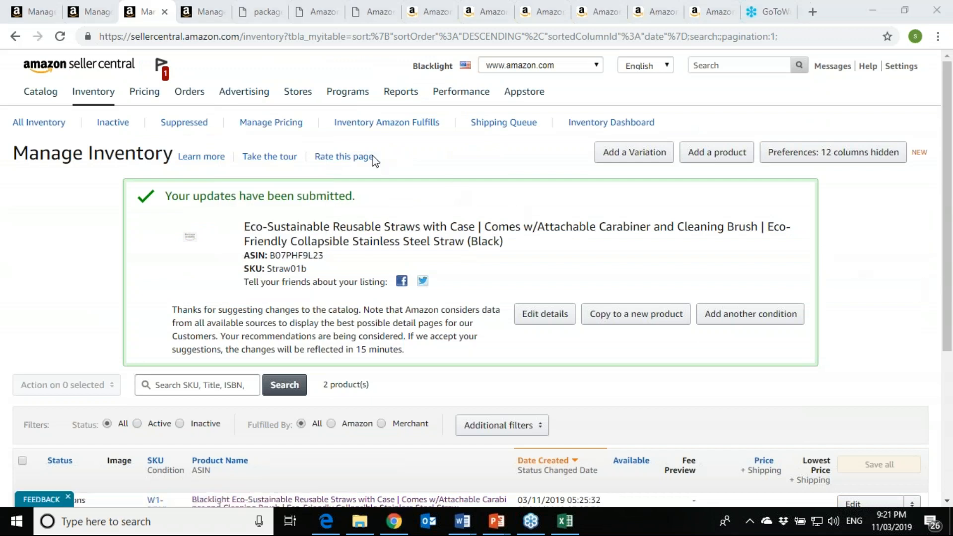
mouse_move(246, 94)
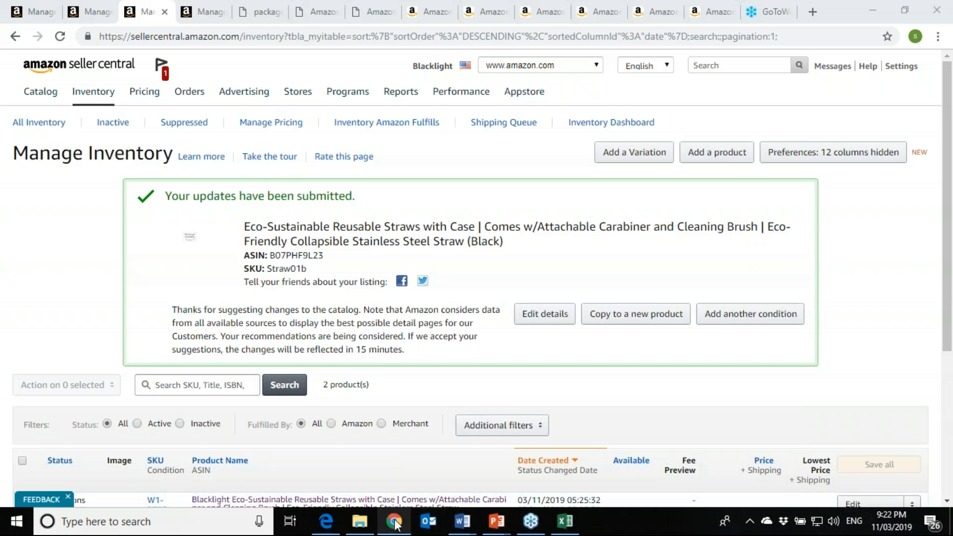
mouse_move(489, 522)
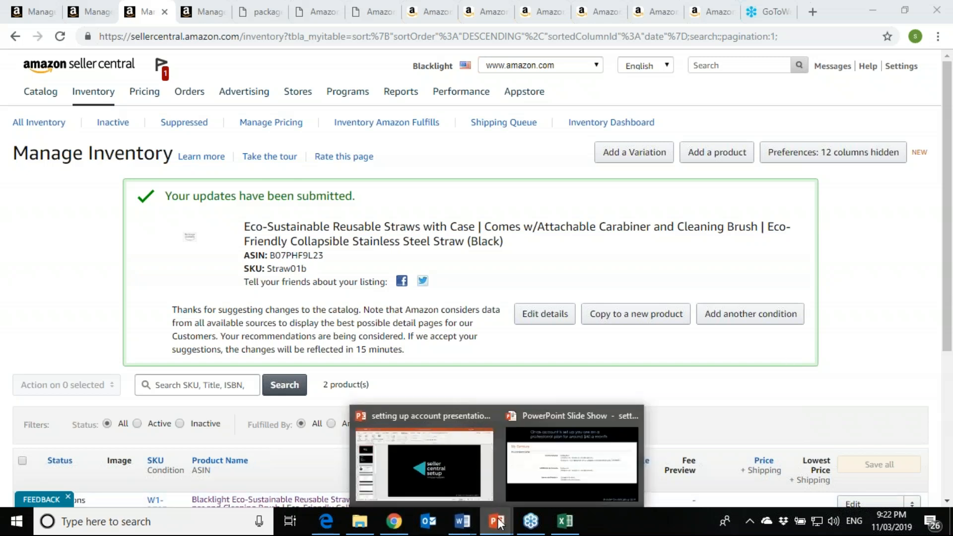
click(436, 474)
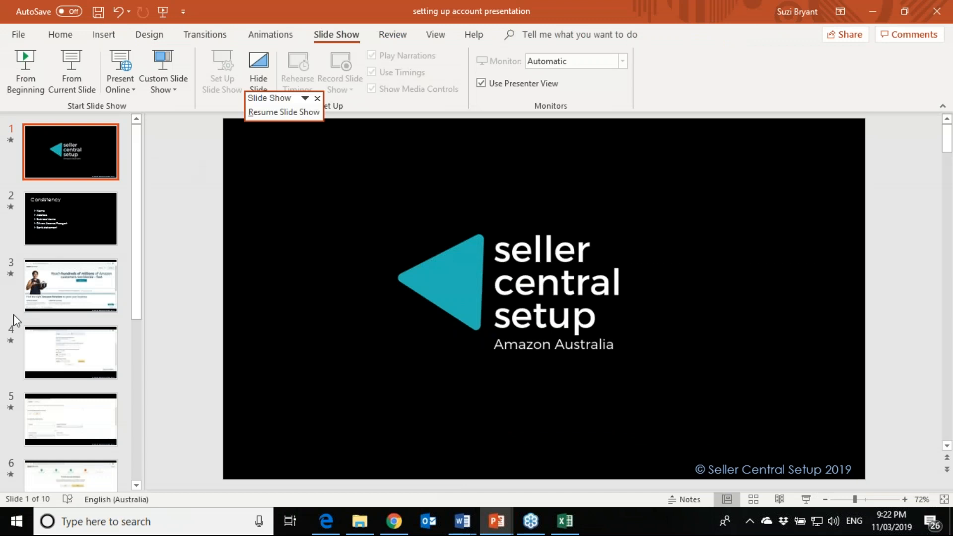
Show slide 10 on the roughly $40-a-month professional plan, then return to Seller Central
scroll(16, 338, down, 5)
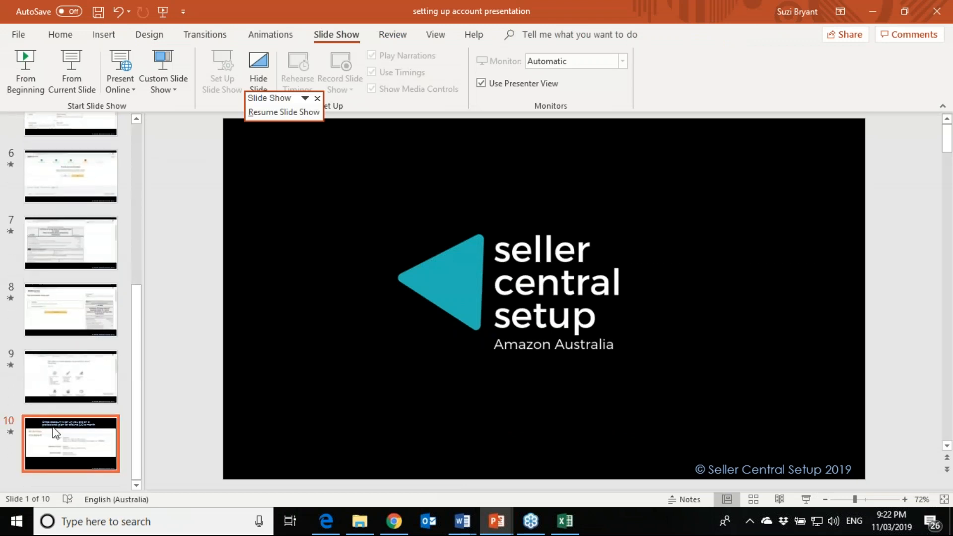
click(58, 427)
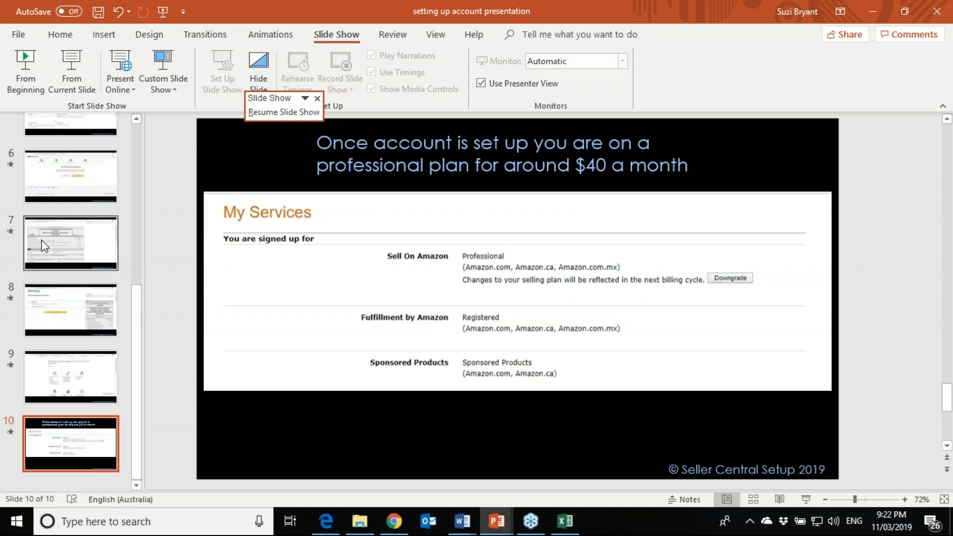
click(394, 521)
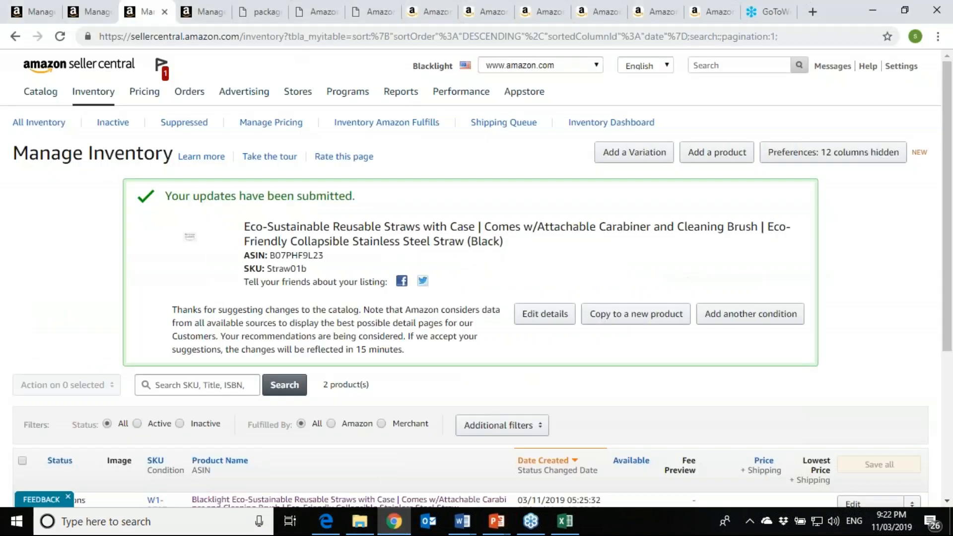
Go to sellercentralsetup.com.au from the PDF tab and scroll down to the team profiles and Get Started section
click(259, 11)
text(seller)
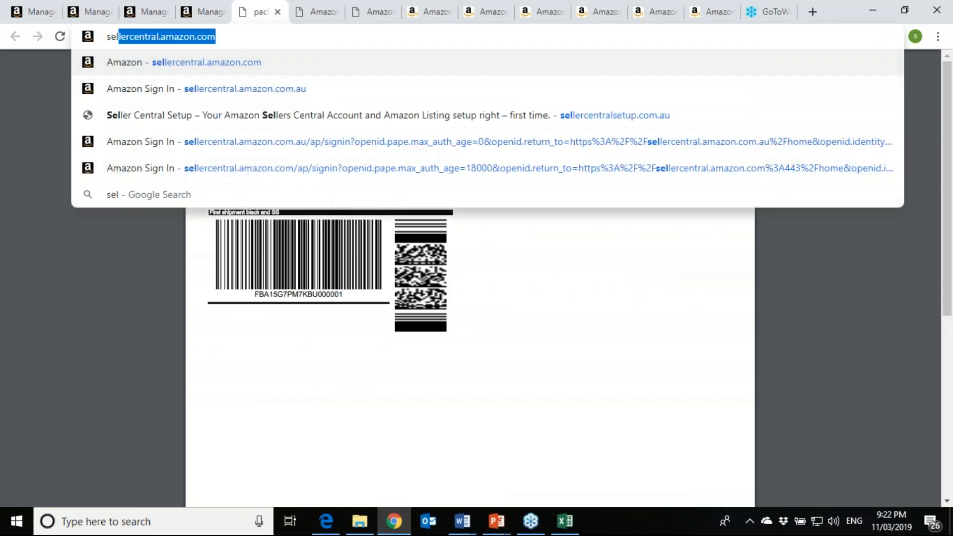
click(202, 117)
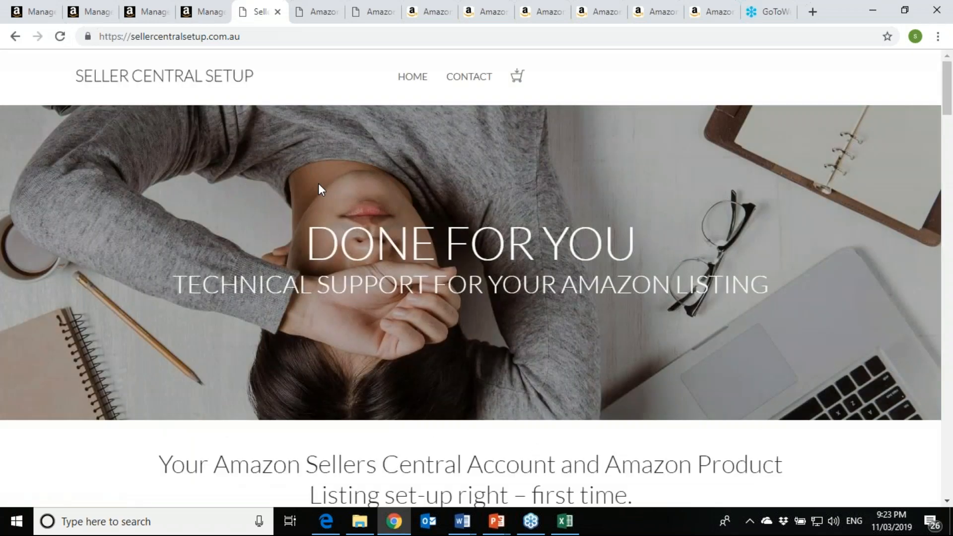
scroll(317, 185, down, 15)
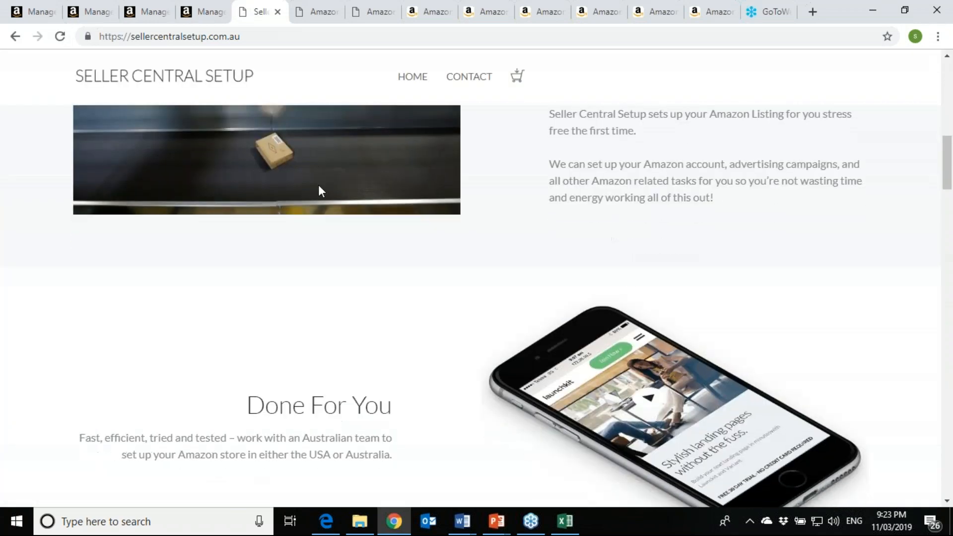
scroll(318, 186, down, 20)
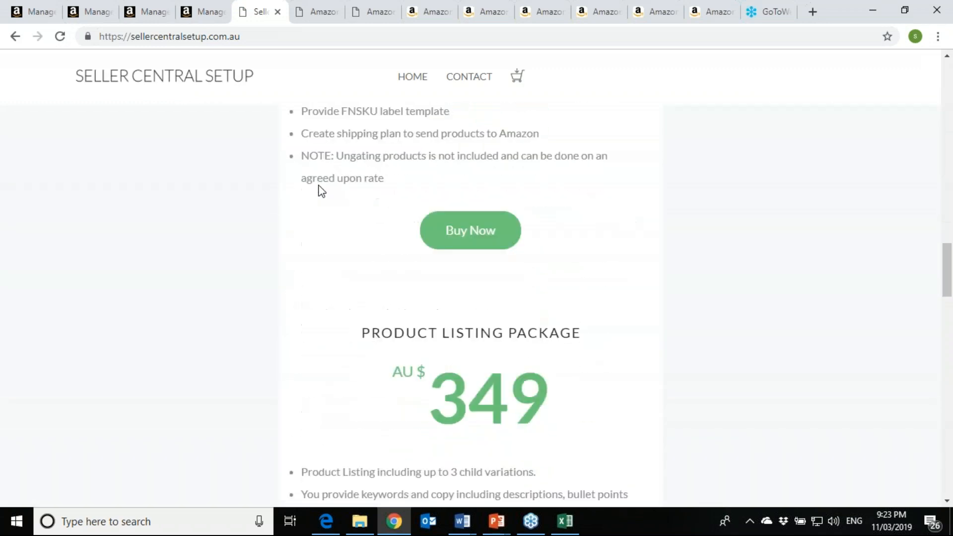
scroll(320, 191, down, 20)
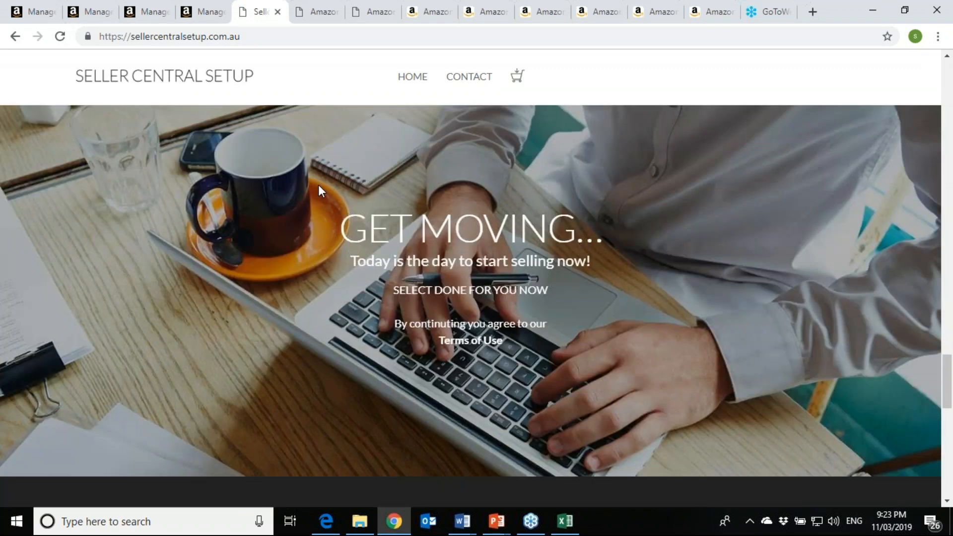
scroll(320, 191, down, 10)
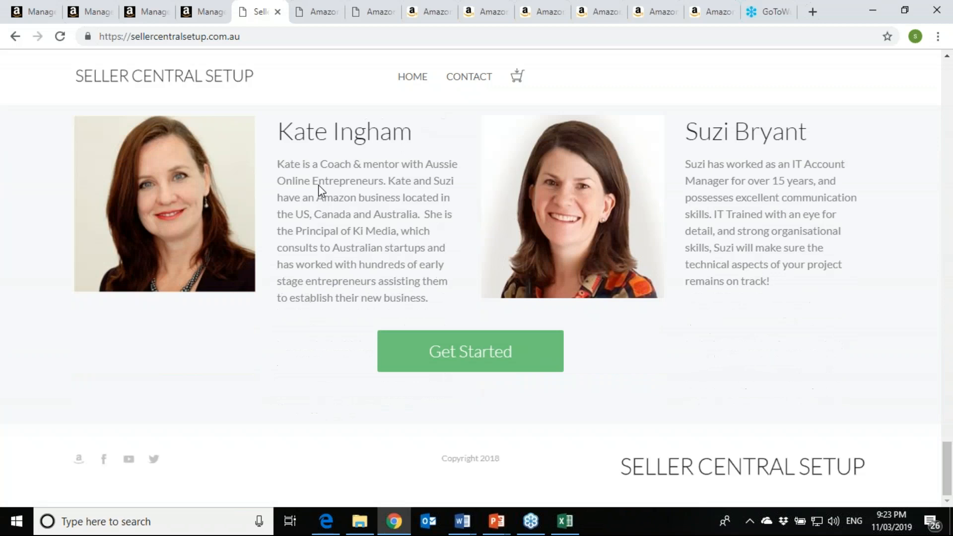
click(949, 283)
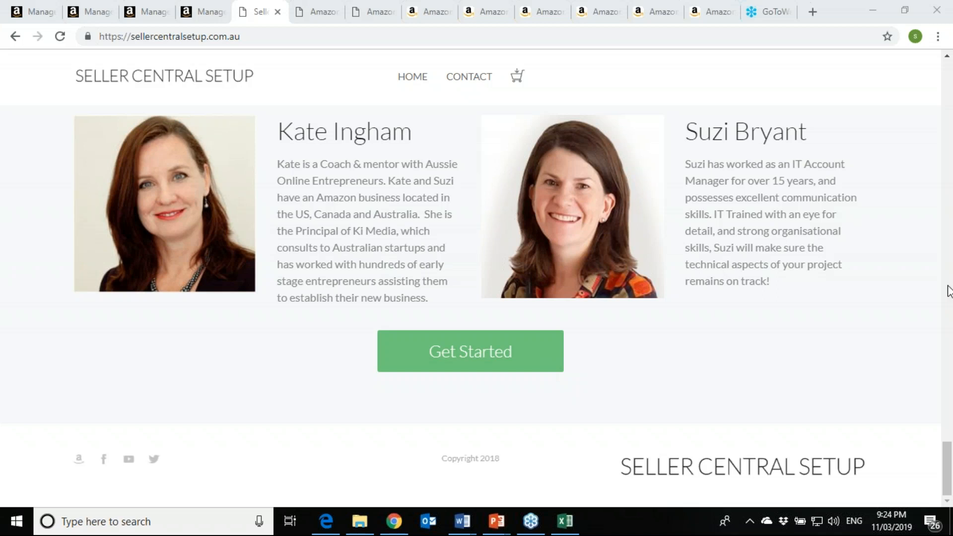
Return to Manage Inventory and open Account Info from the Settings menu
click(148, 15)
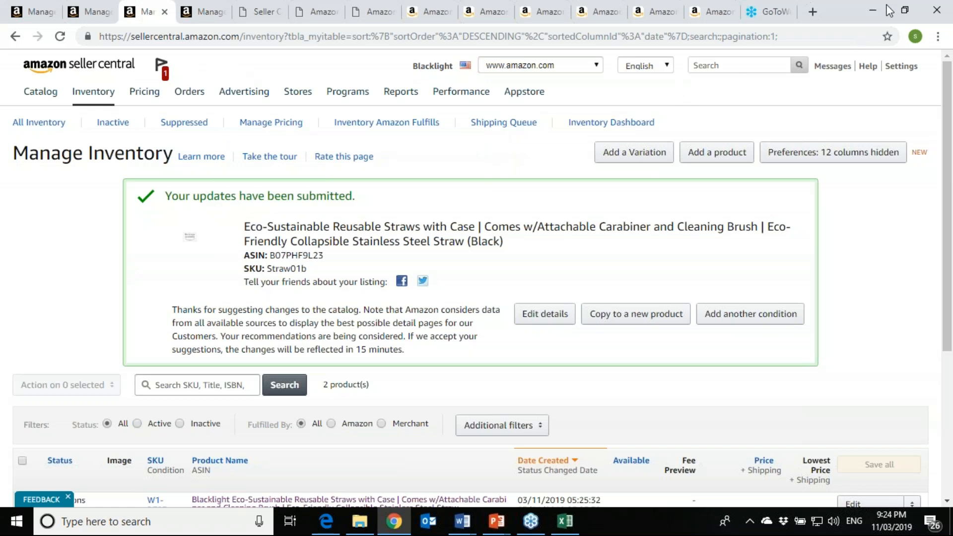
click(894, 20)
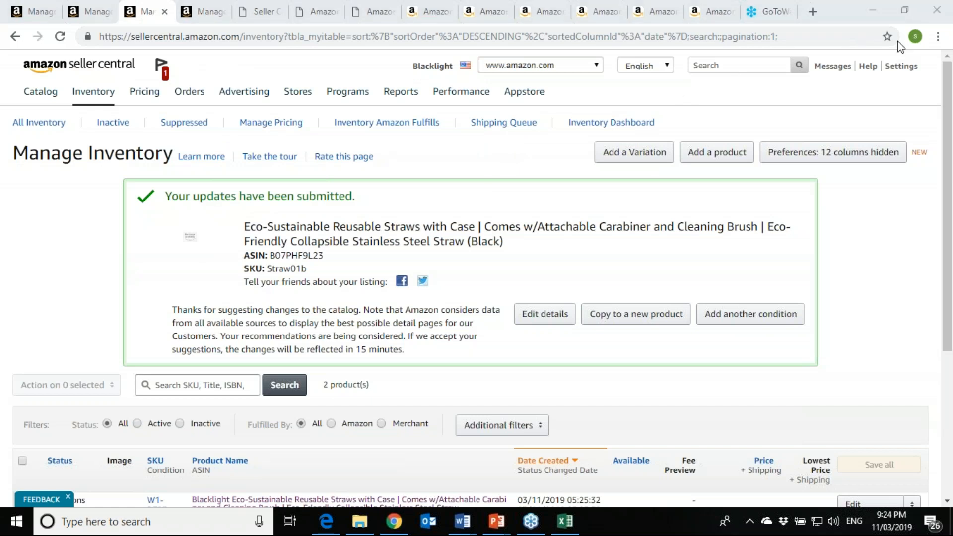
mouse_move(905, 84)
click(856, 120)
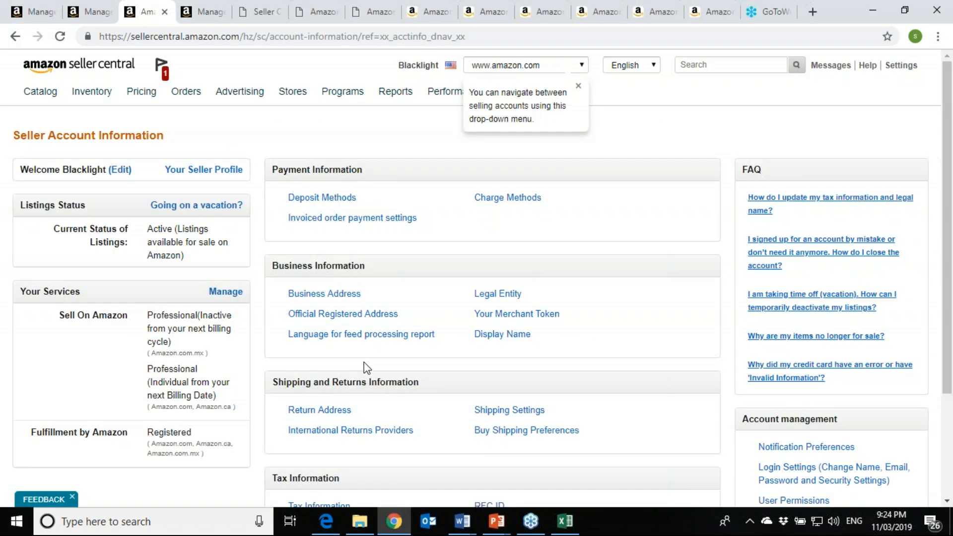
Open Your Seller Profile to view store and customer service details for Amazon.com.mx, Amazon.ca and Amazon.com
click(196, 170)
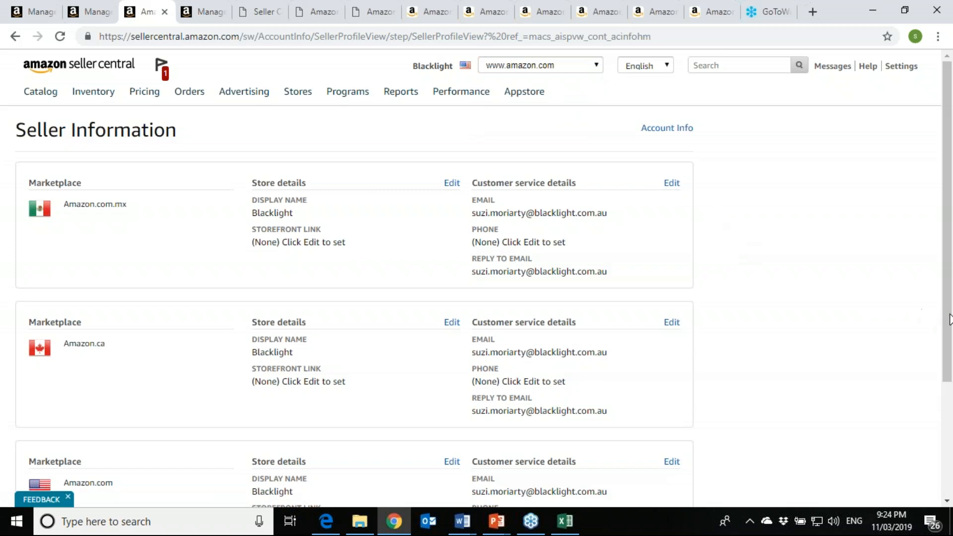
click(950, 319)
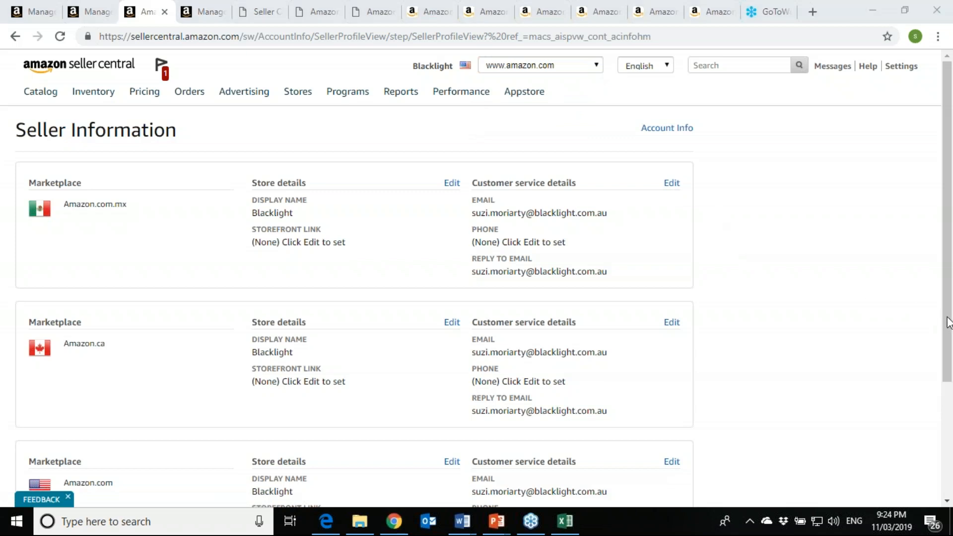